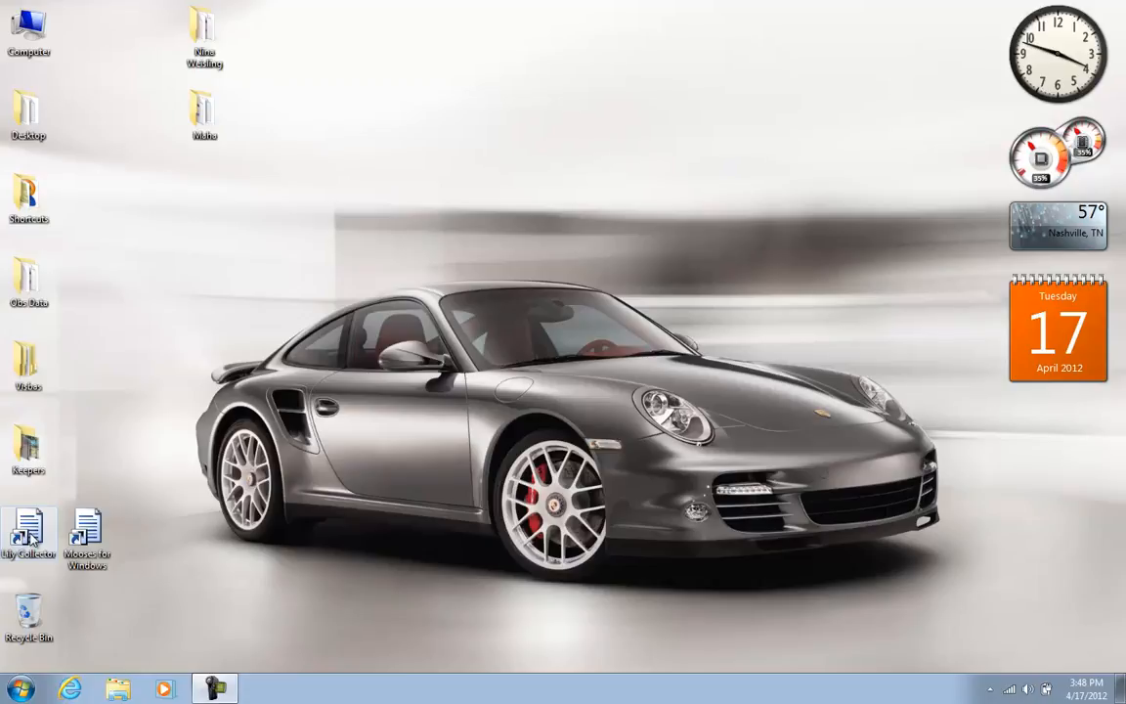
Launch Lily Collector and arrange its windows, with the Timer box set apart from the moved and enlarged main window
double_click(32, 536)
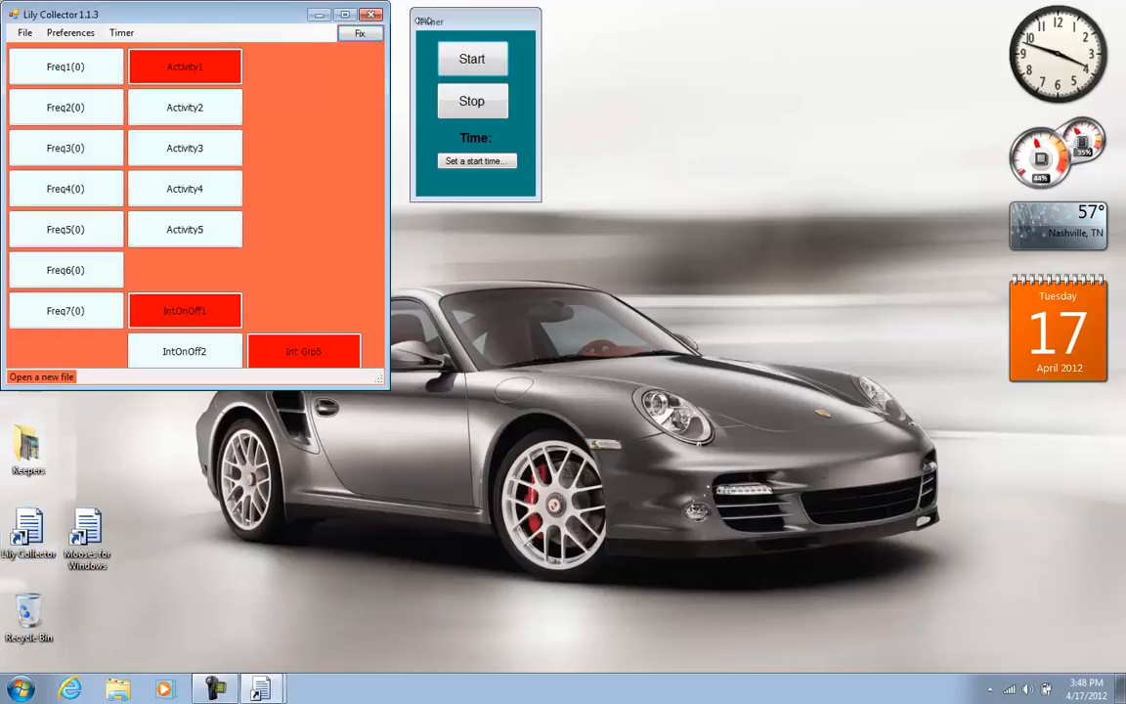
drag(459, 28, 859, 32)
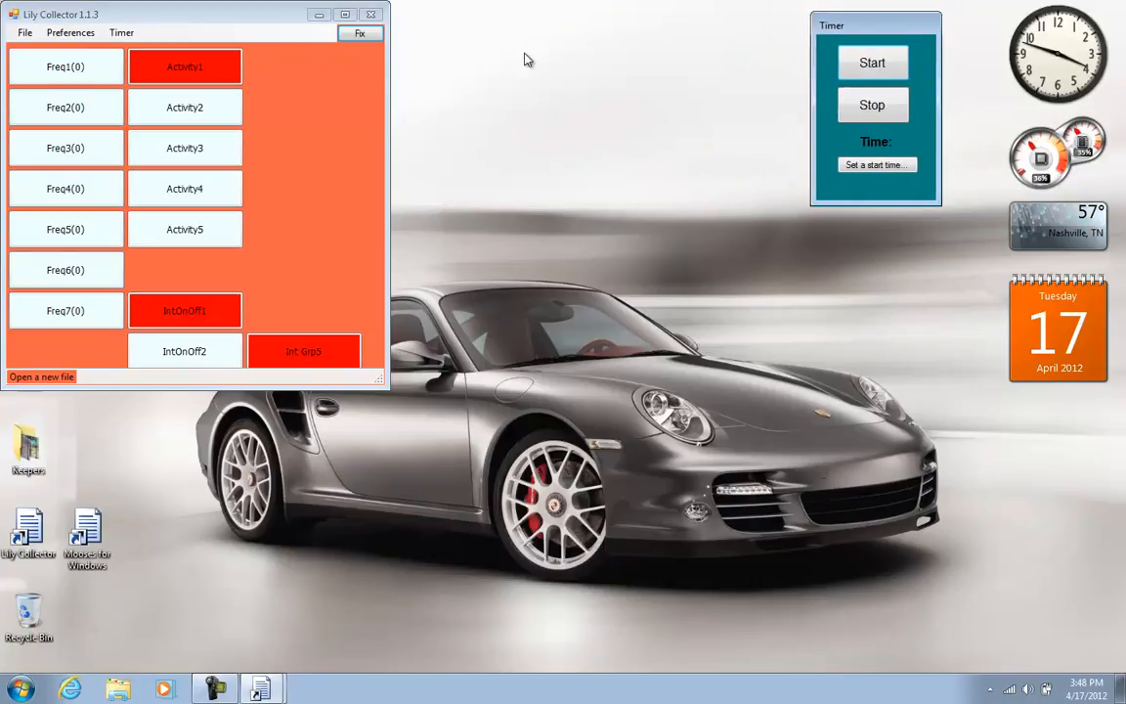
drag(216, 20, 435, 32)
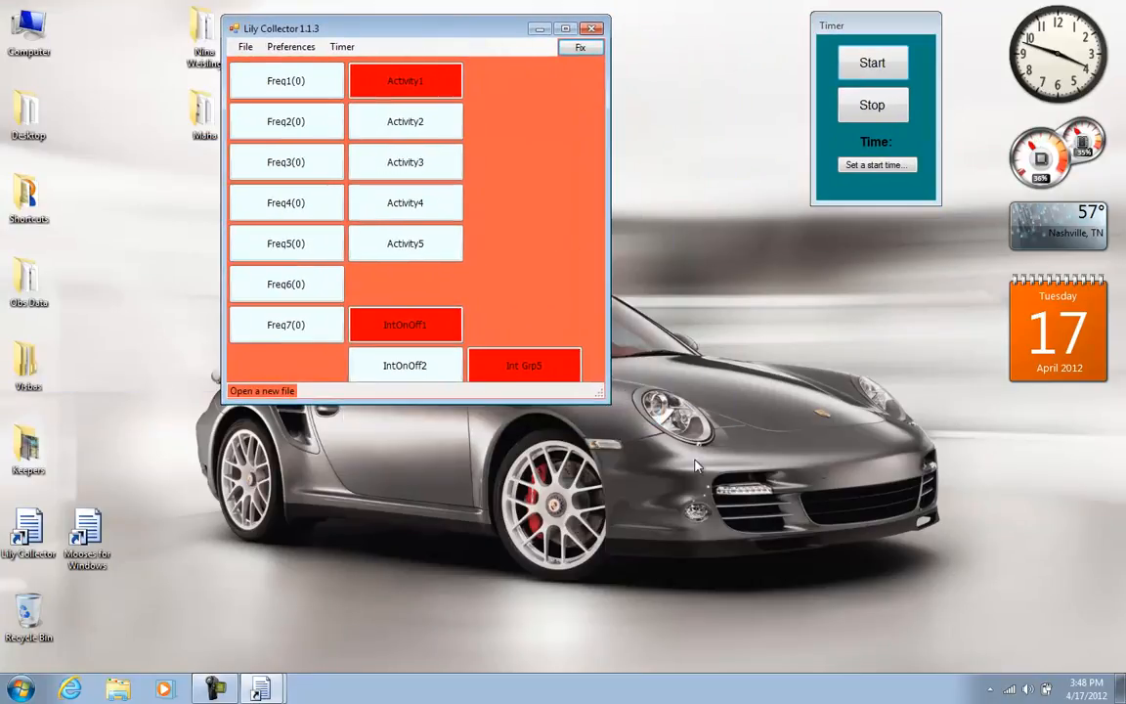
drag(610, 403, 749, 567)
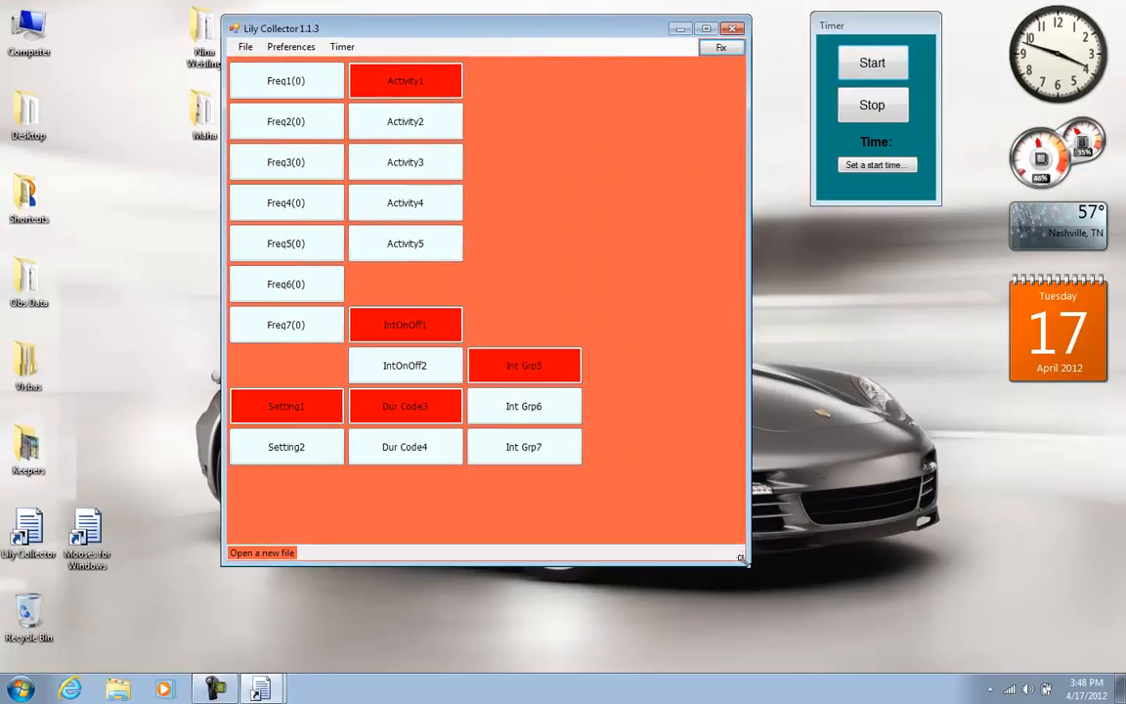
Set the code file in the preferences to the lily-4-17 .cod file from the project folder on the Desktop
click(289, 47)
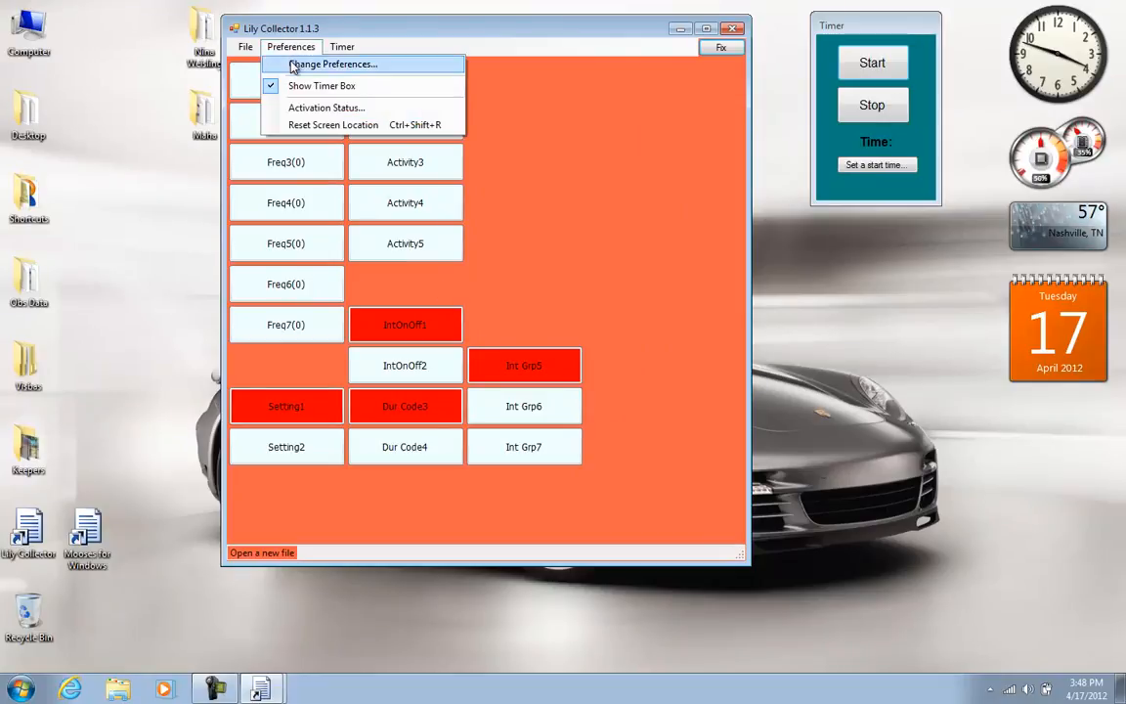
click(292, 65)
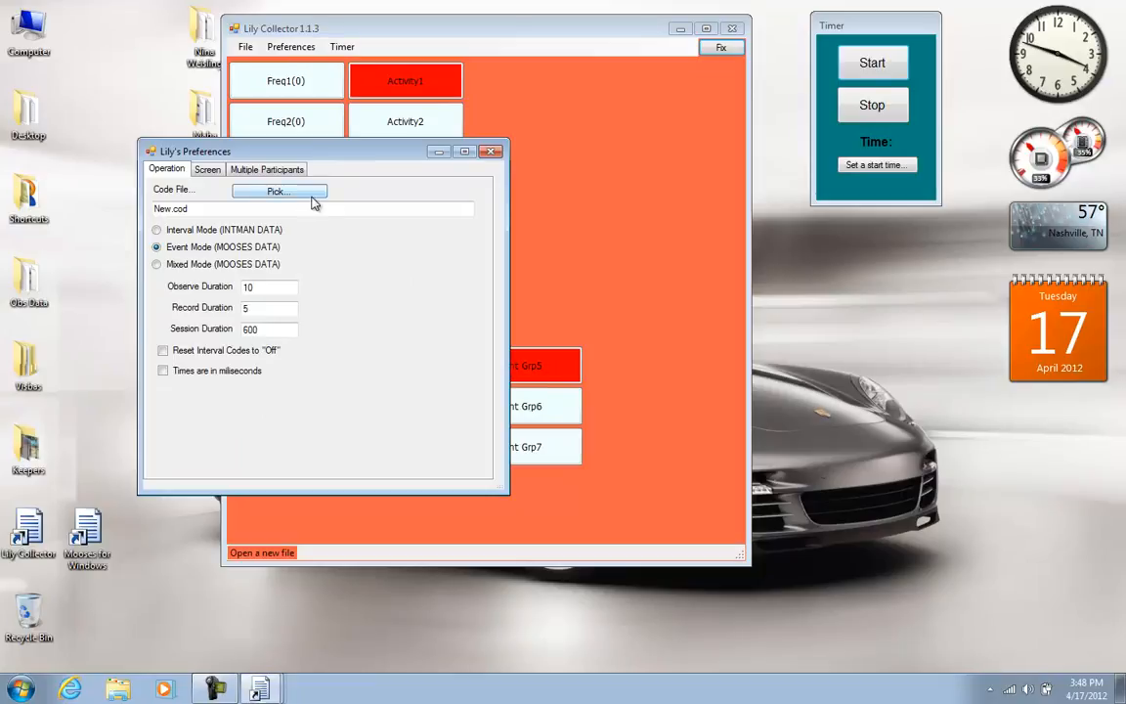
click(290, 191)
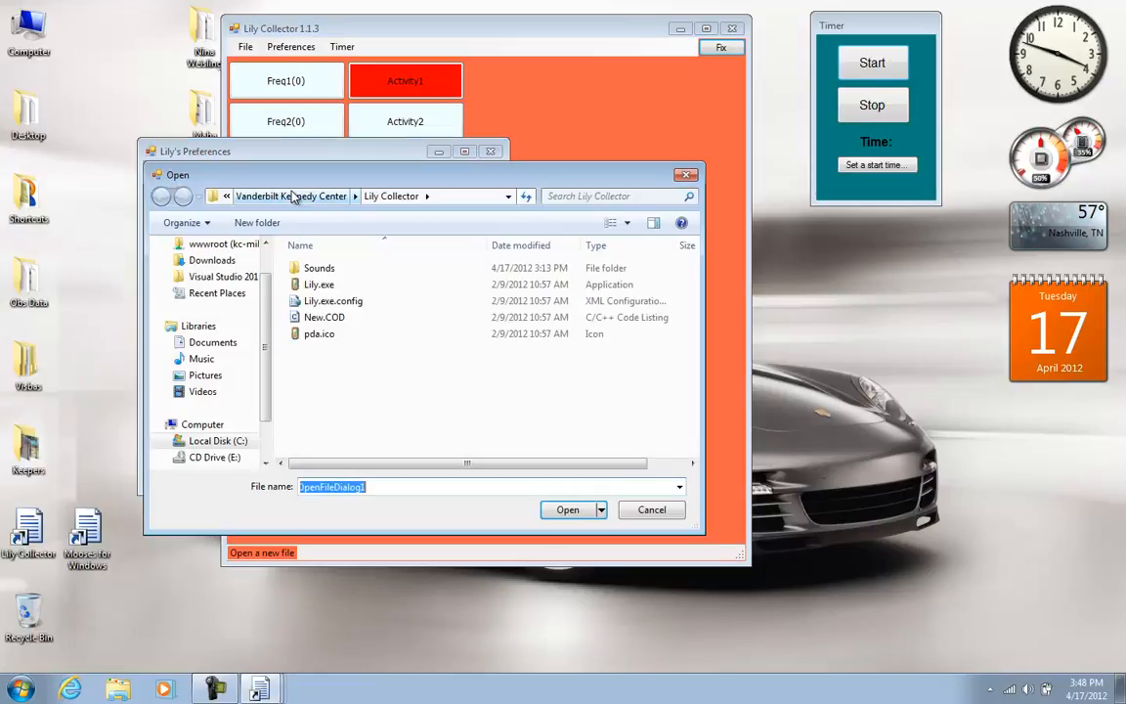
scroll(262, 274, up, 1)
click(207, 268)
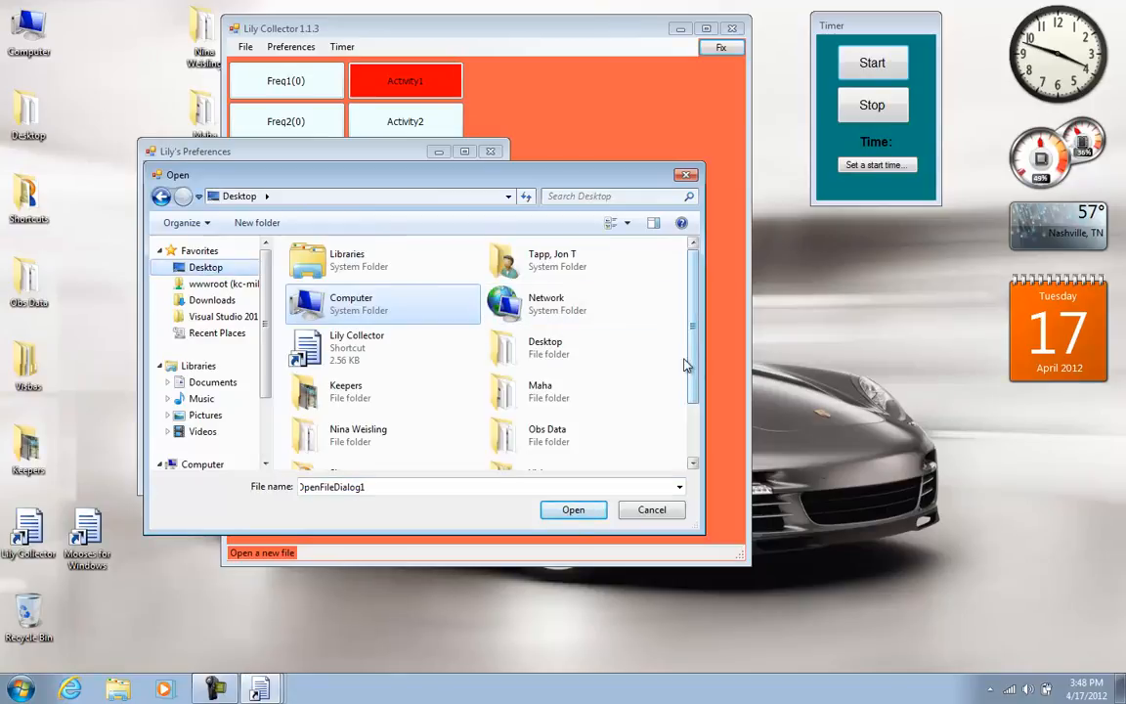
double_click(384, 452)
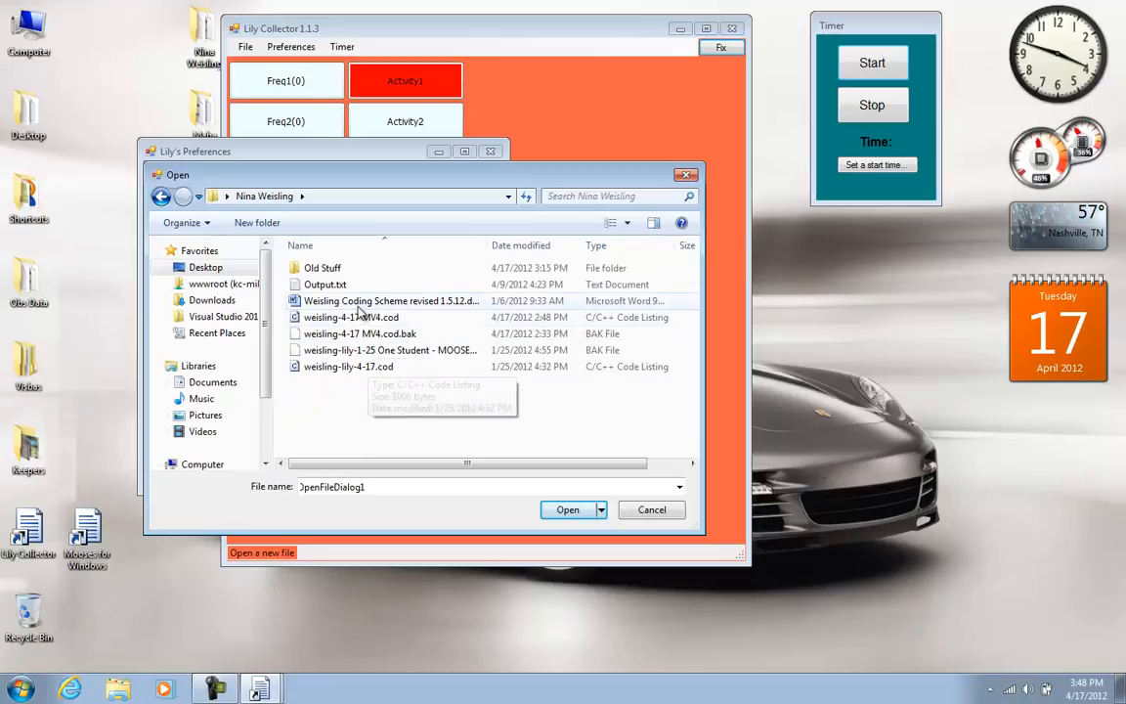
click(356, 370)
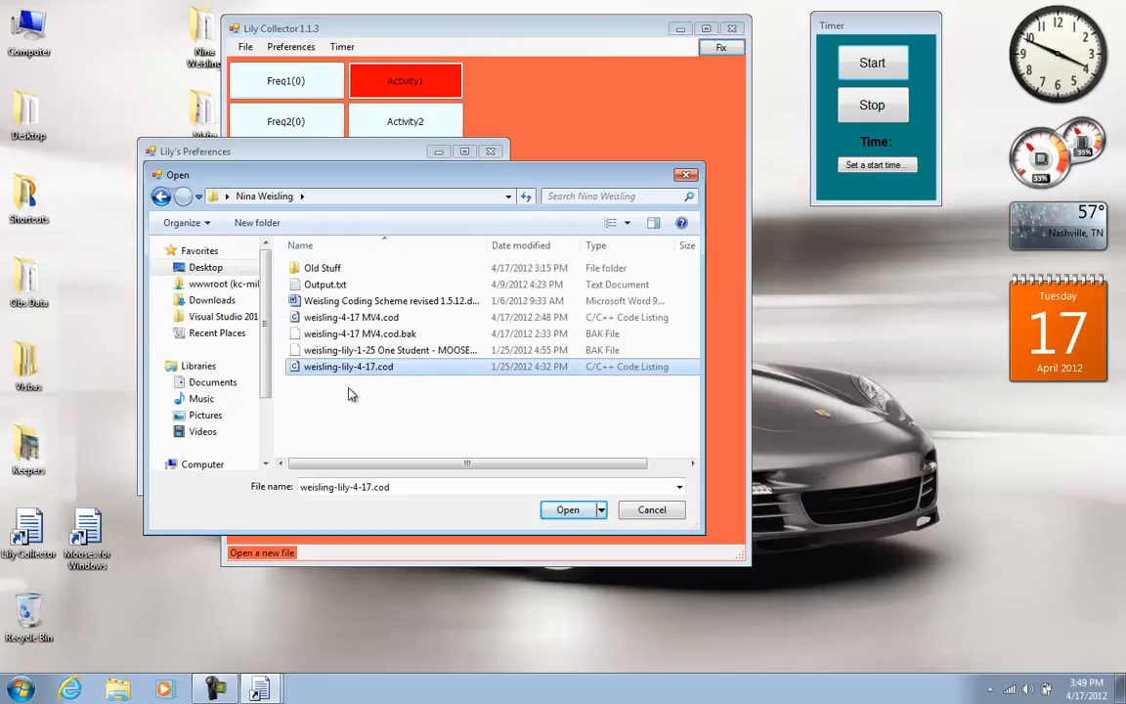
click(568, 512)
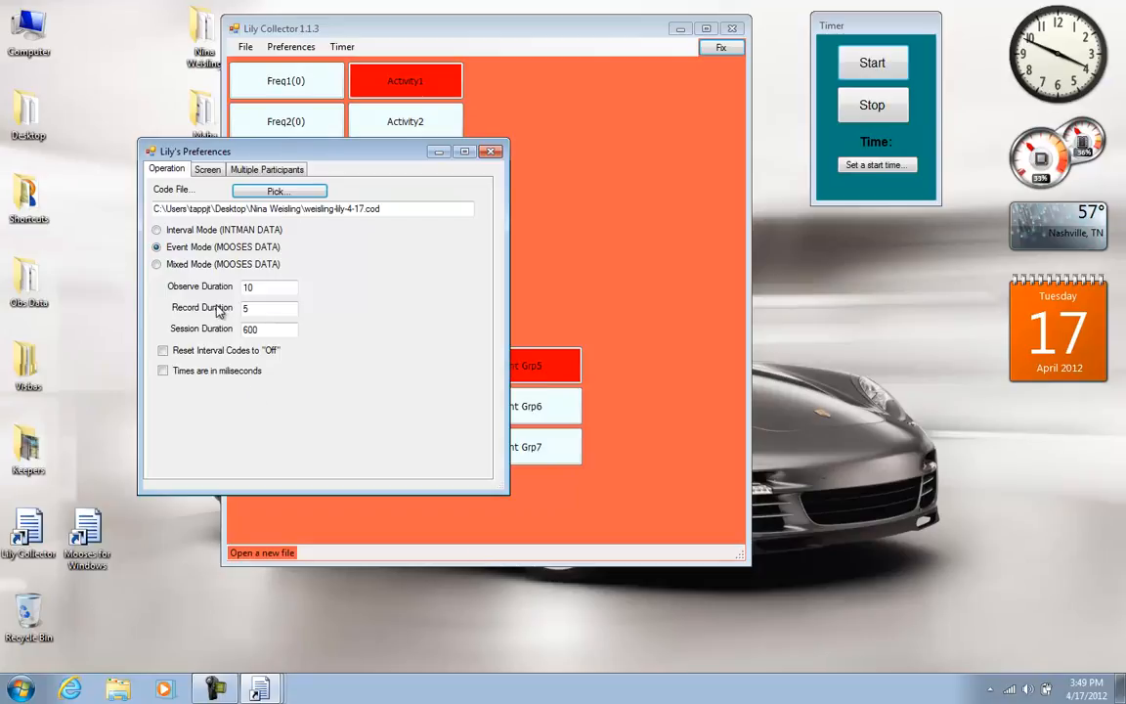
Examine the Screen and Multiple Participants preferences, then return to the Operation settings
click(207, 171)
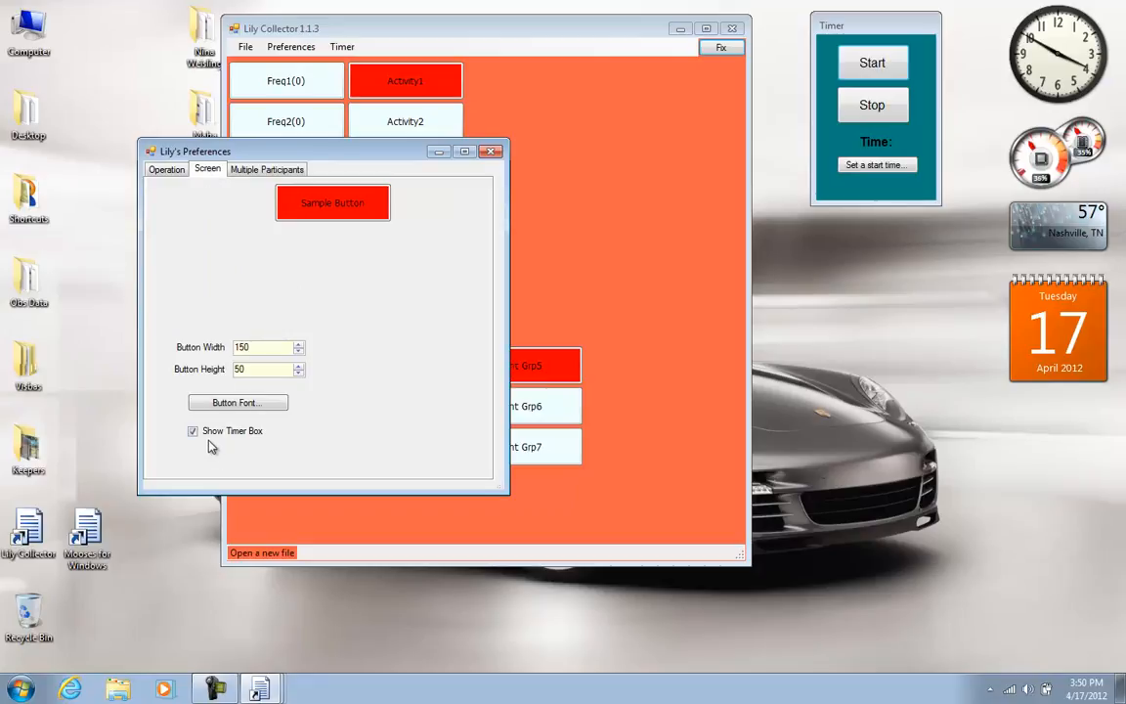
click(262, 173)
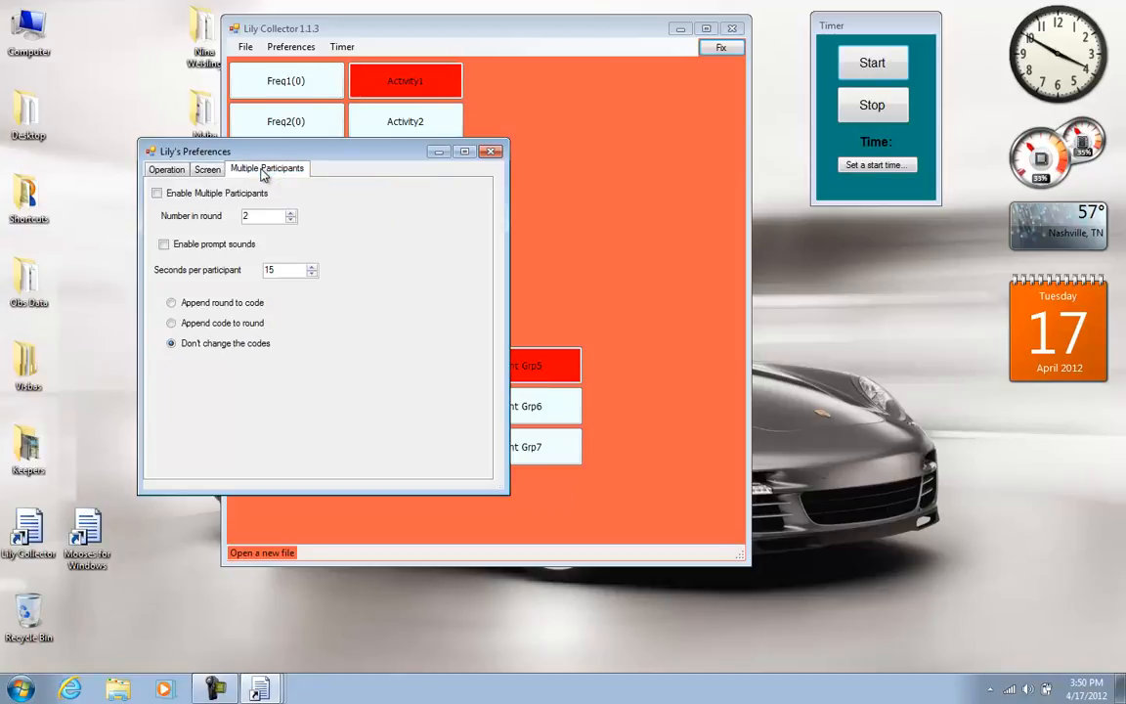
click(209, 172)
click(249, 173)
click(209, 172)
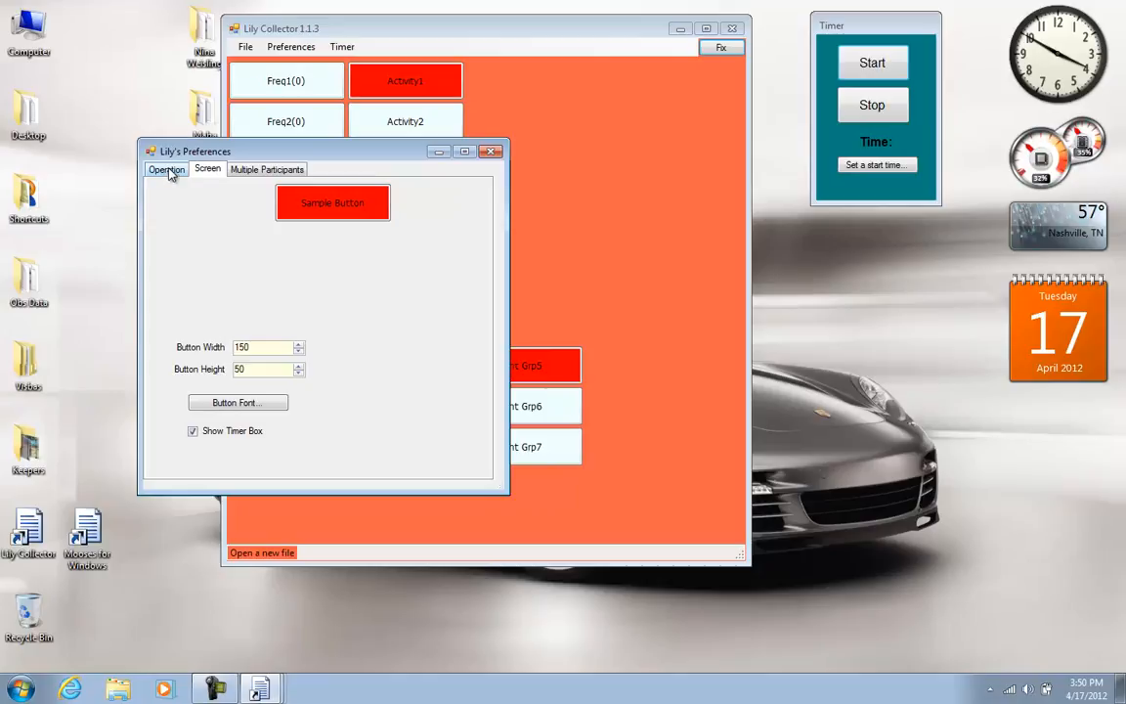
click(168, 171)
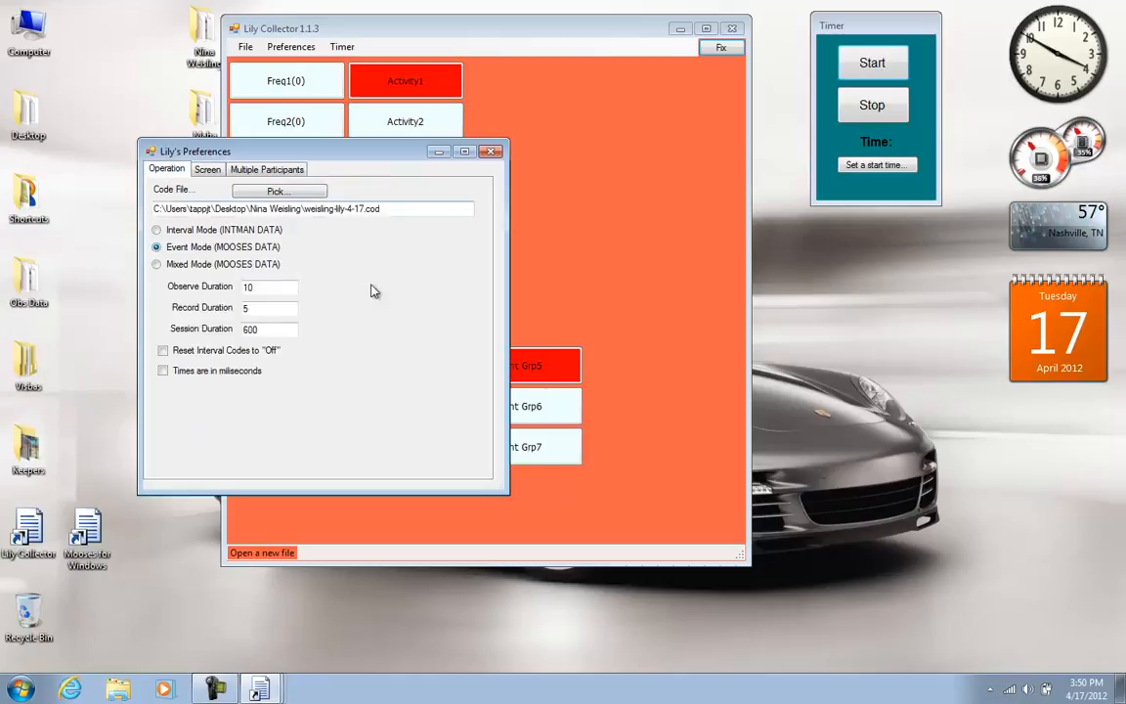
Close the preferences, enlarge the main window to show the code columns, and move the Timer box clear of it
click(492, 152)
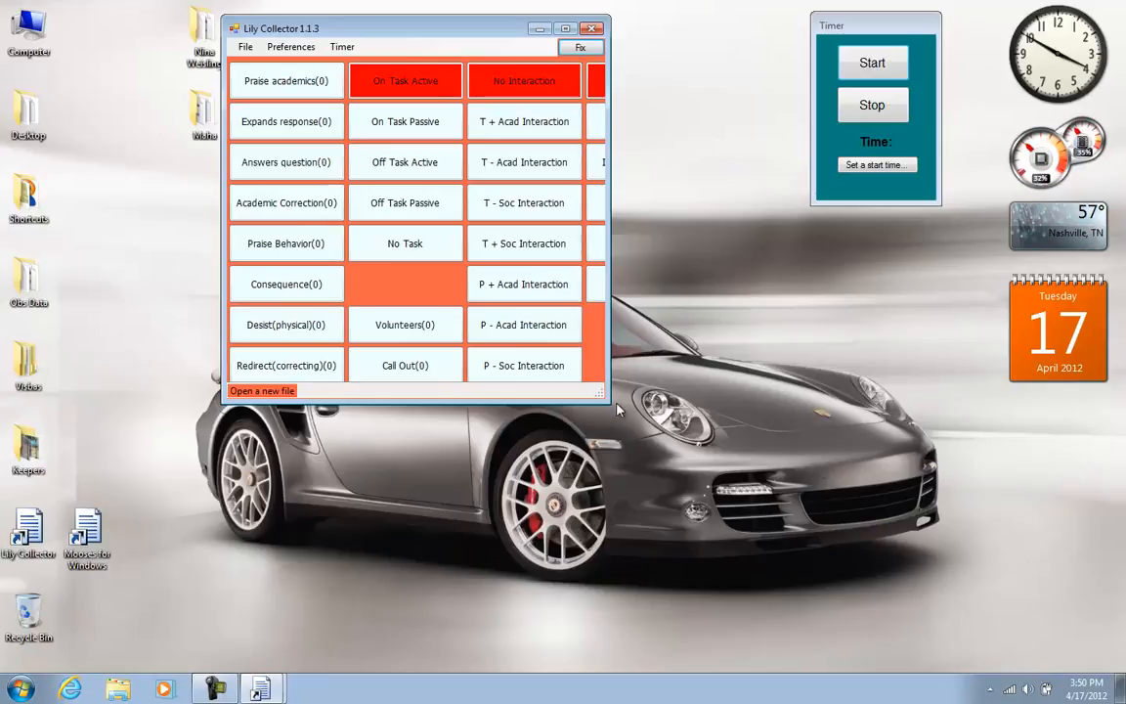
drag(602, 396, 813, 670)
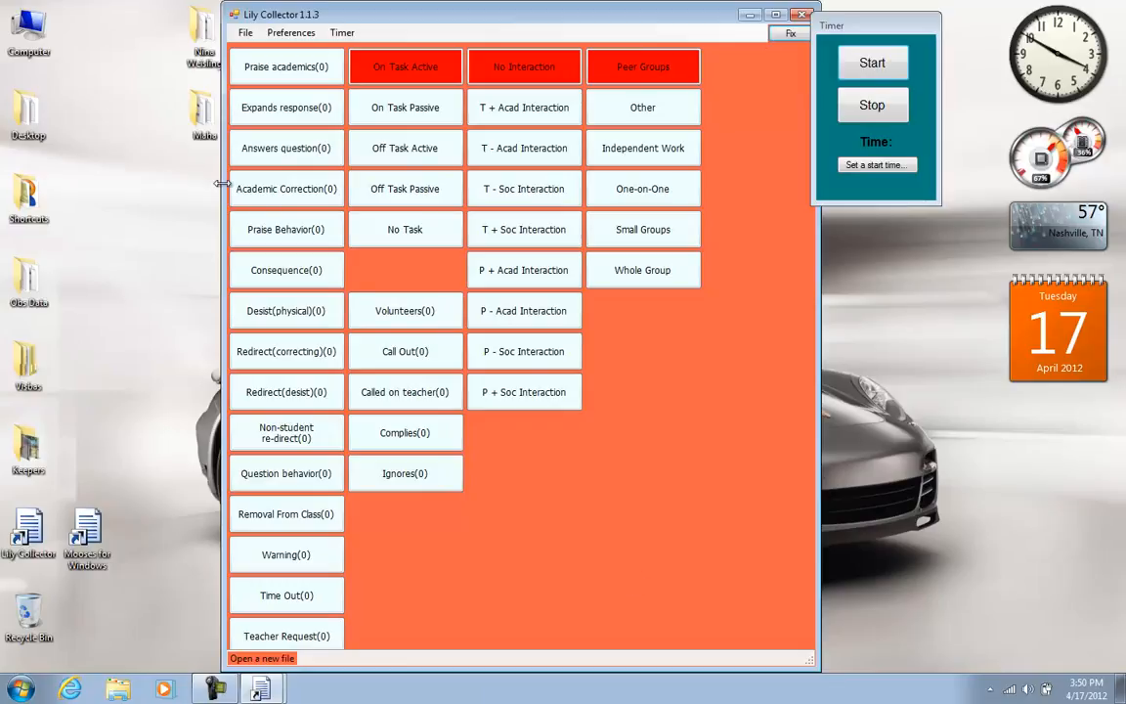
drag(221, 184, 119, 184)
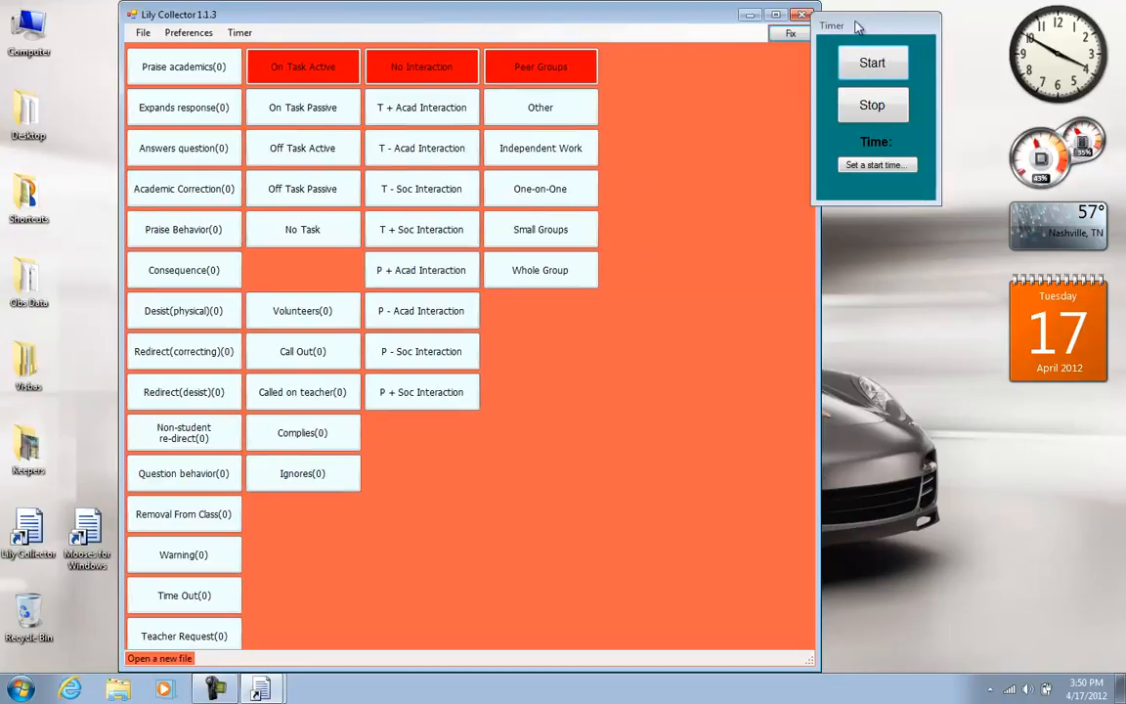
drag(855, 25, 908, 25)
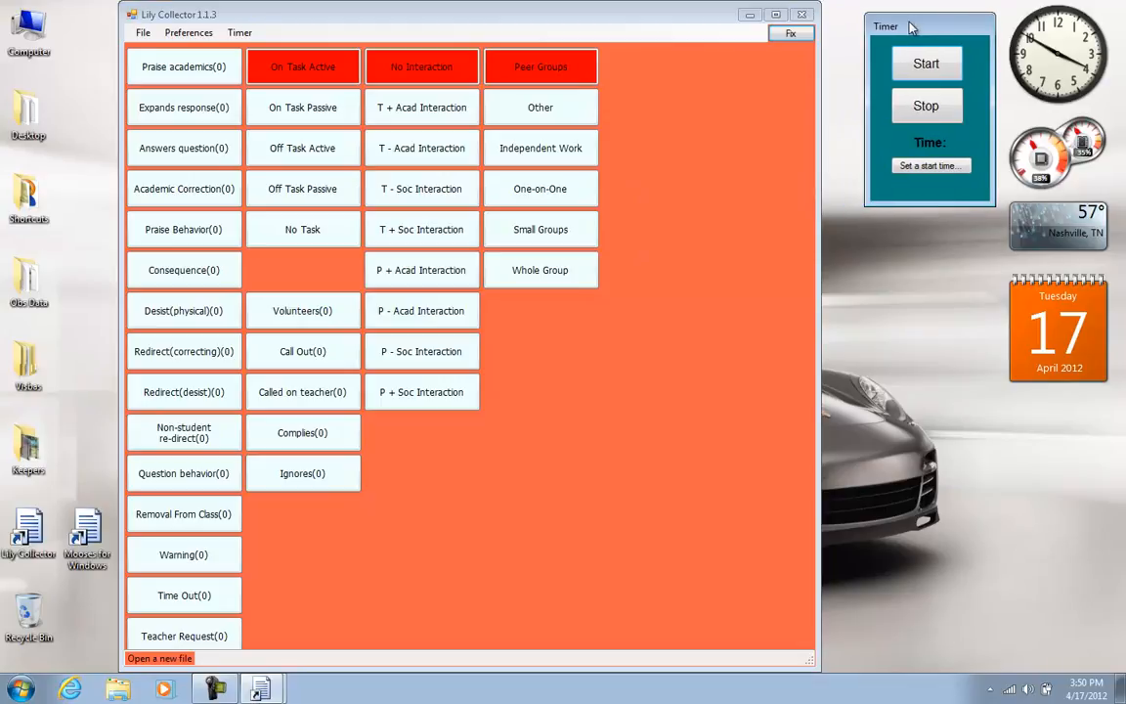
click(574, 480)
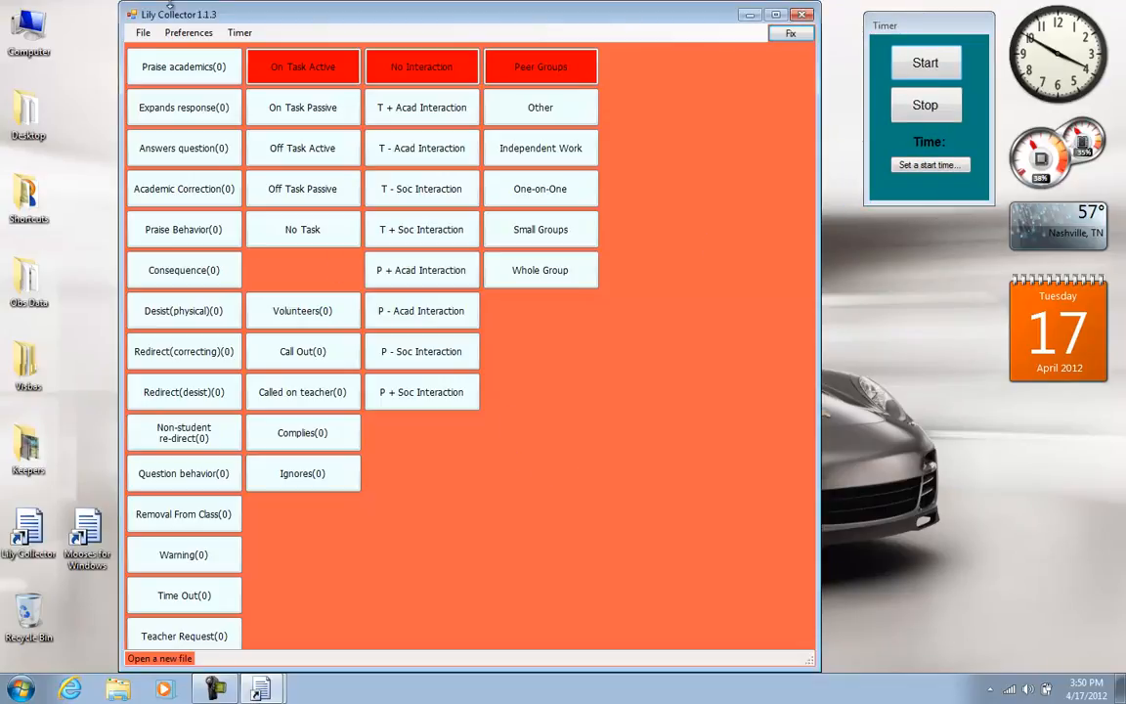
Set the button height to 40 in the Screen preferences
click(188, 35)
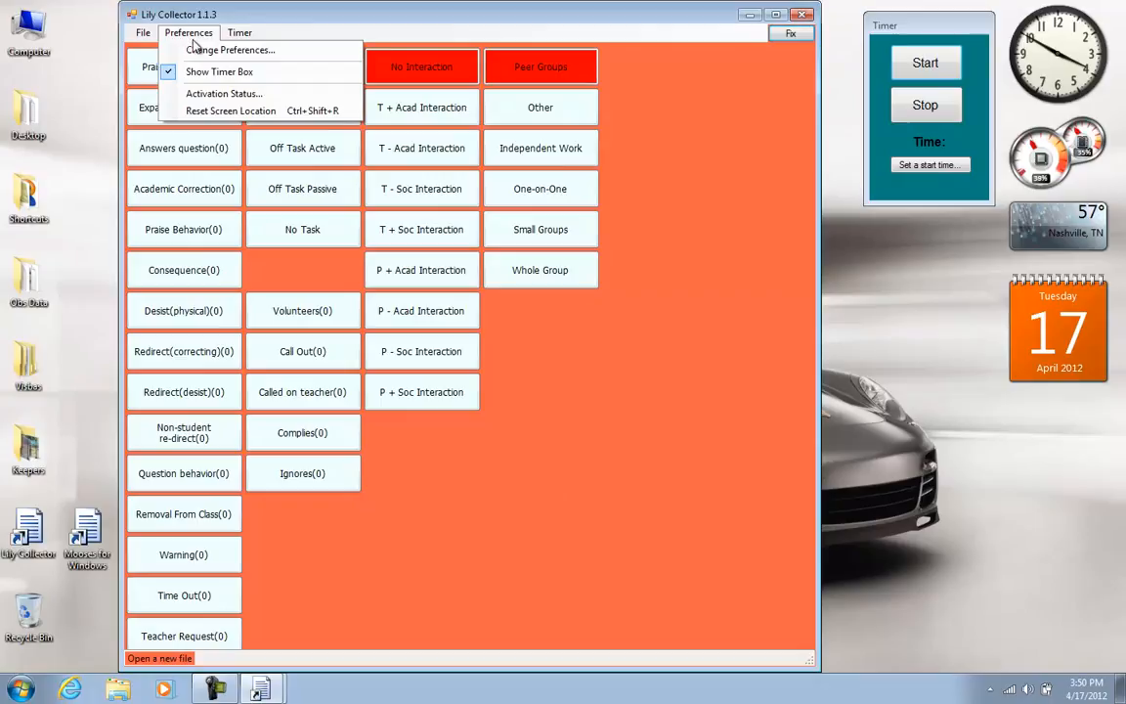
click(198, 51)
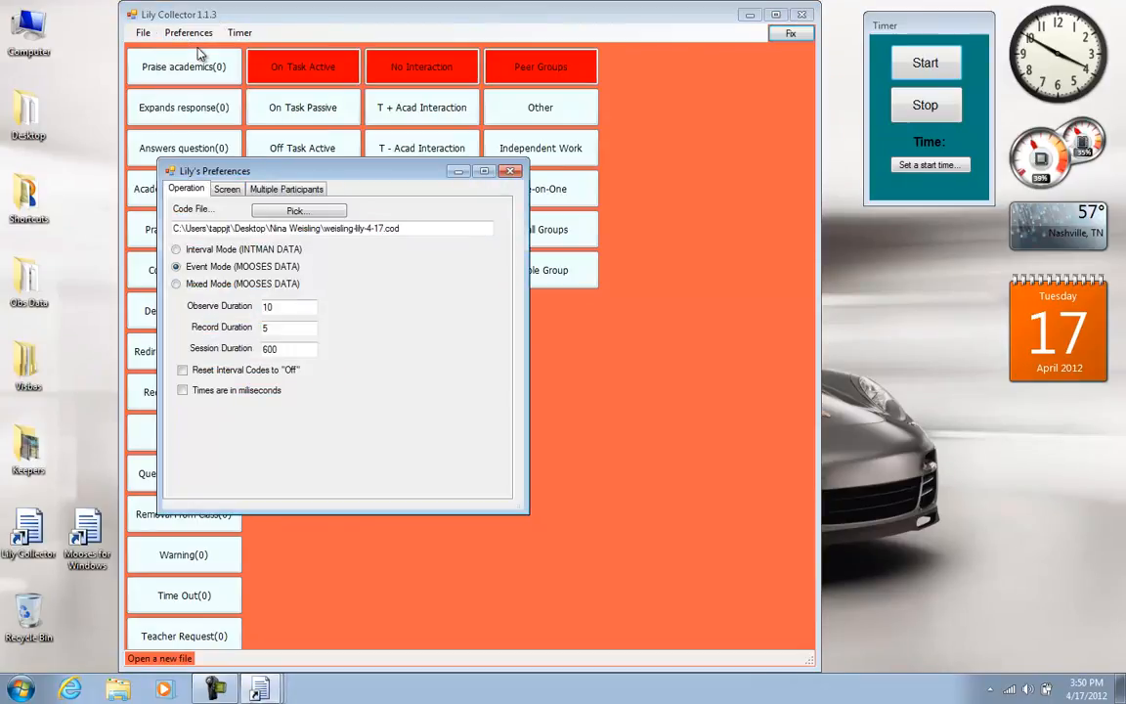
click(227, 189)
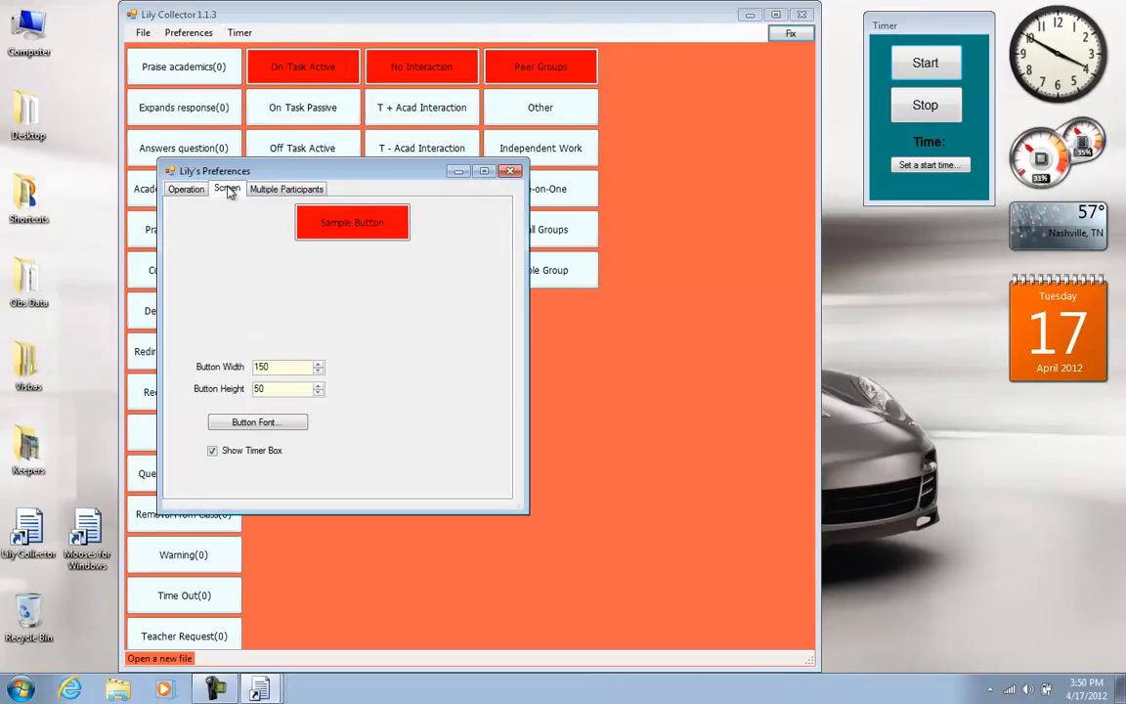
click(318, 392)
click(318, 392)
click(317, 392)
click(318, 393)
click(318, 392)
click(317, 392)
click(318, 392)
click(318, 392)
click(317, 392)
click(318, 392)
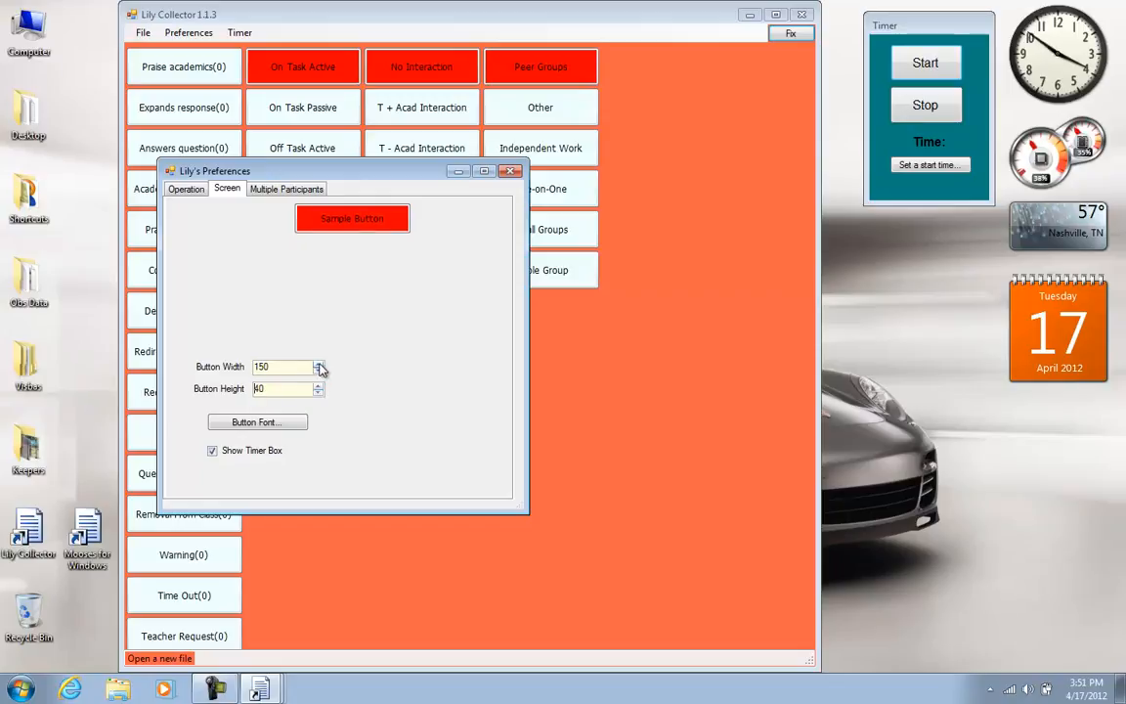
Set the button width to 170, apply the preferences, and enlarge the main window until every code button fits
double_click(319, 363)
double_click(318, 364)
double_click(319, 363)
click(318, 363)
double_click(319, 364)
click(318, 364)
click(319, 365)
click(318, 364)
click(318, 365)
click(319, 365)
click(318, 365)
click(318, 365)
click(319, 364)
click(319, 365)
click(318, 365)
click(319, 365)
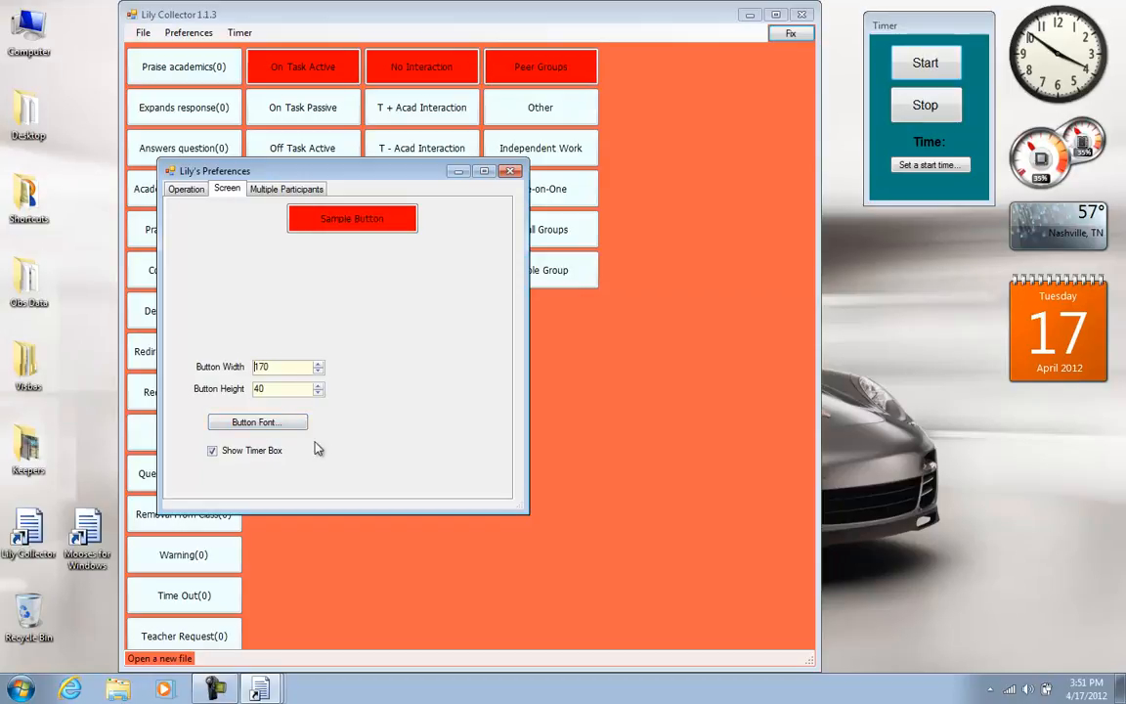
click(510, 171)
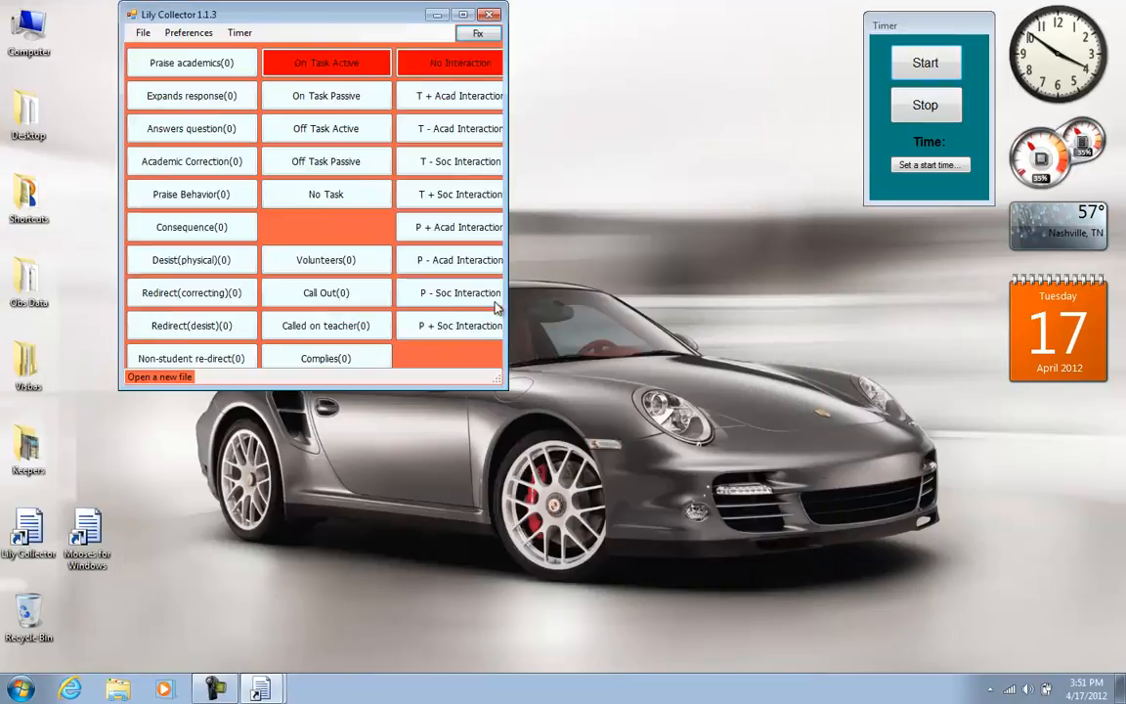
drag(505, 389, 718, 642)
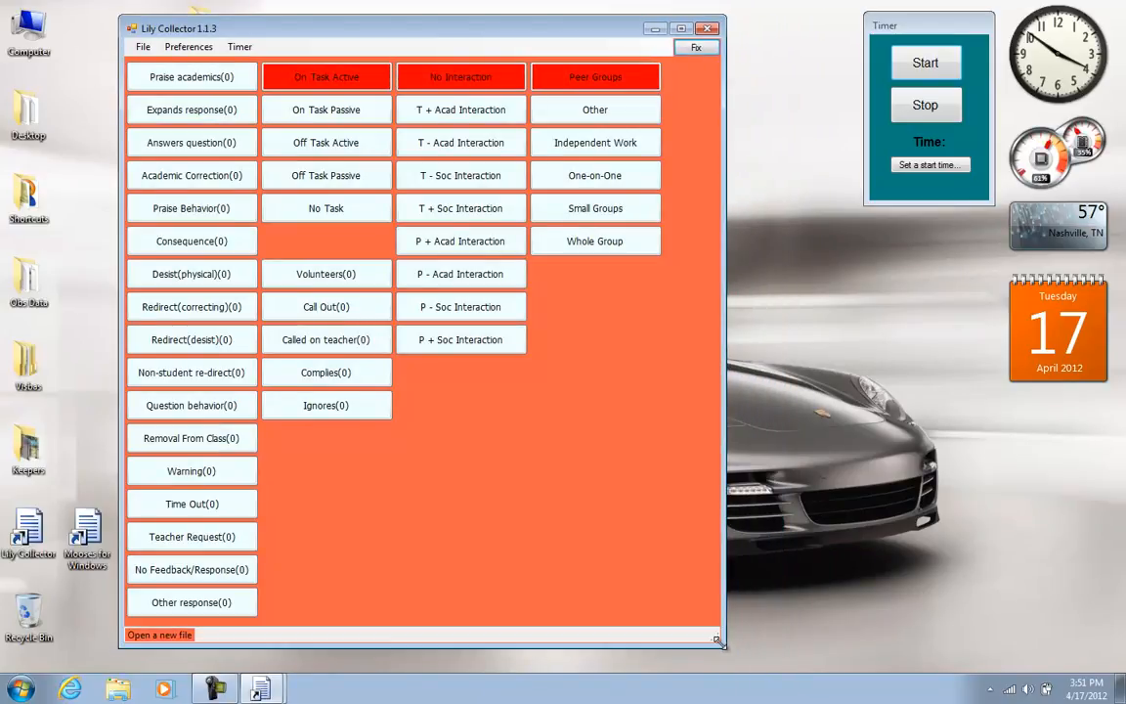
Exit and relaunch Lily Collector, and reposition and enlarge its window to fit all code buttons
click(145, 46)
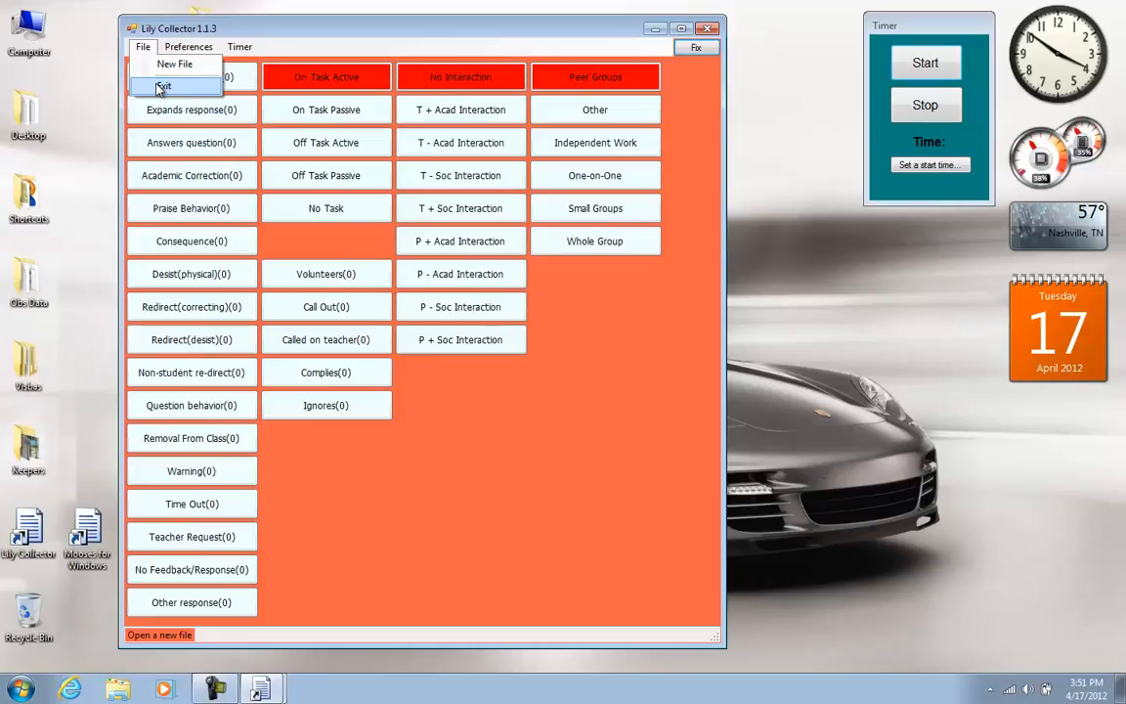
click(161, 87)
double_click(30, 531)
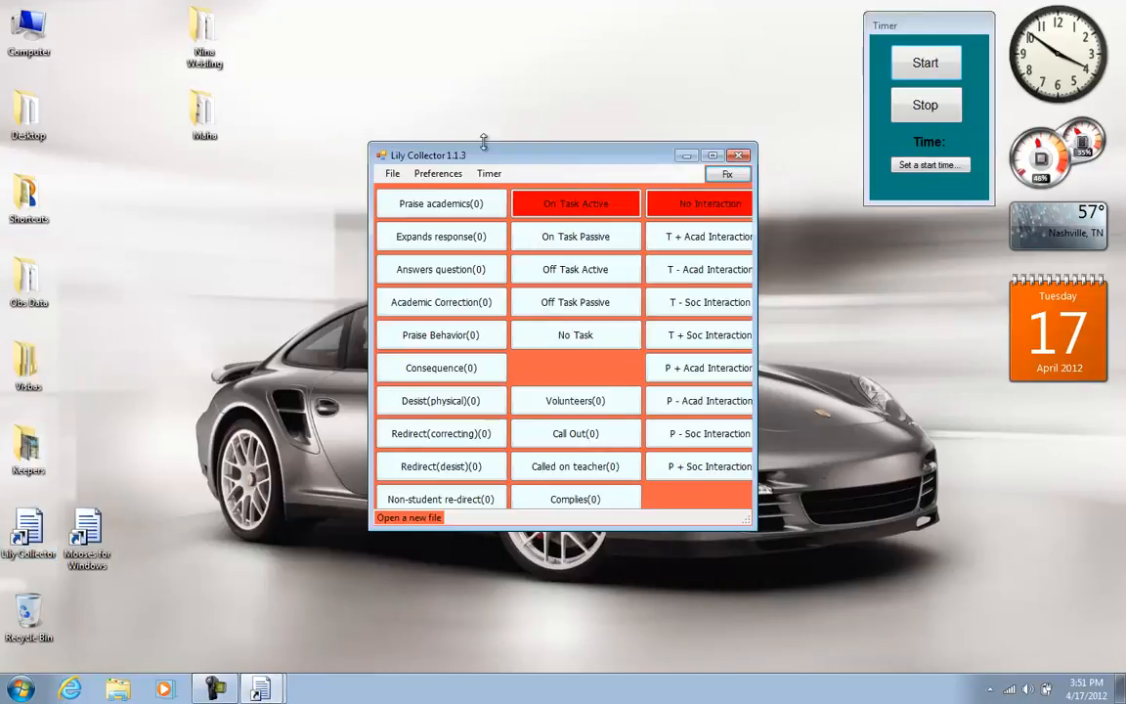
drag(490, 155, 148, 18)
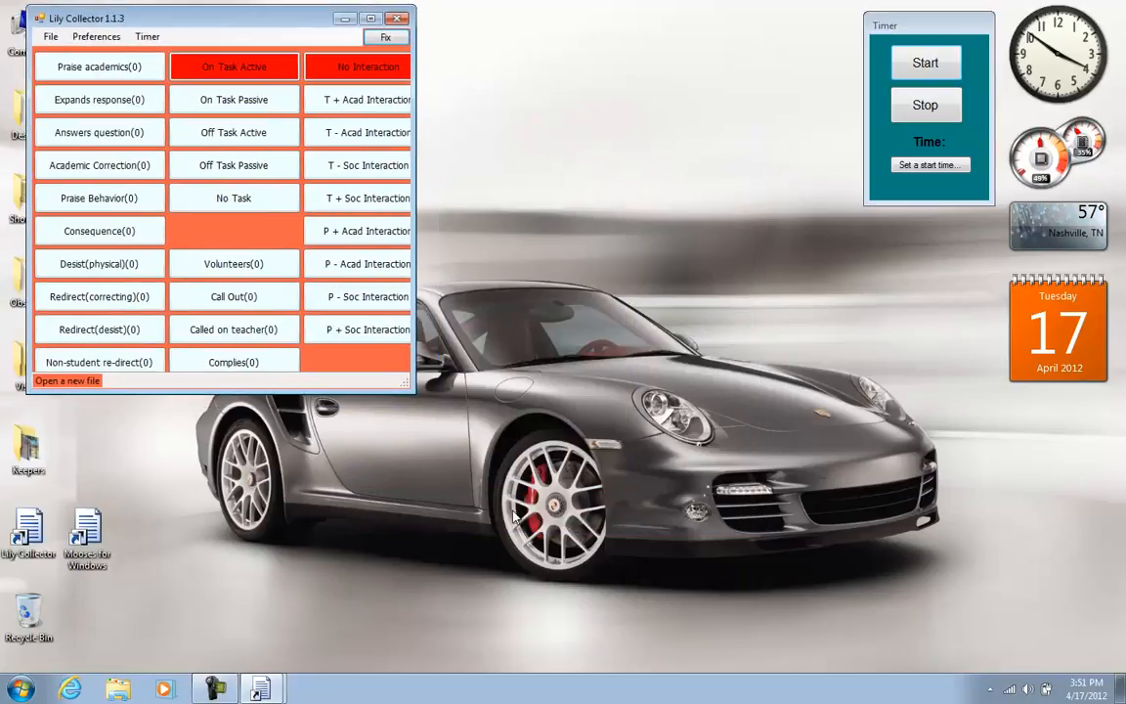
drag(412, 389, 614, 637)
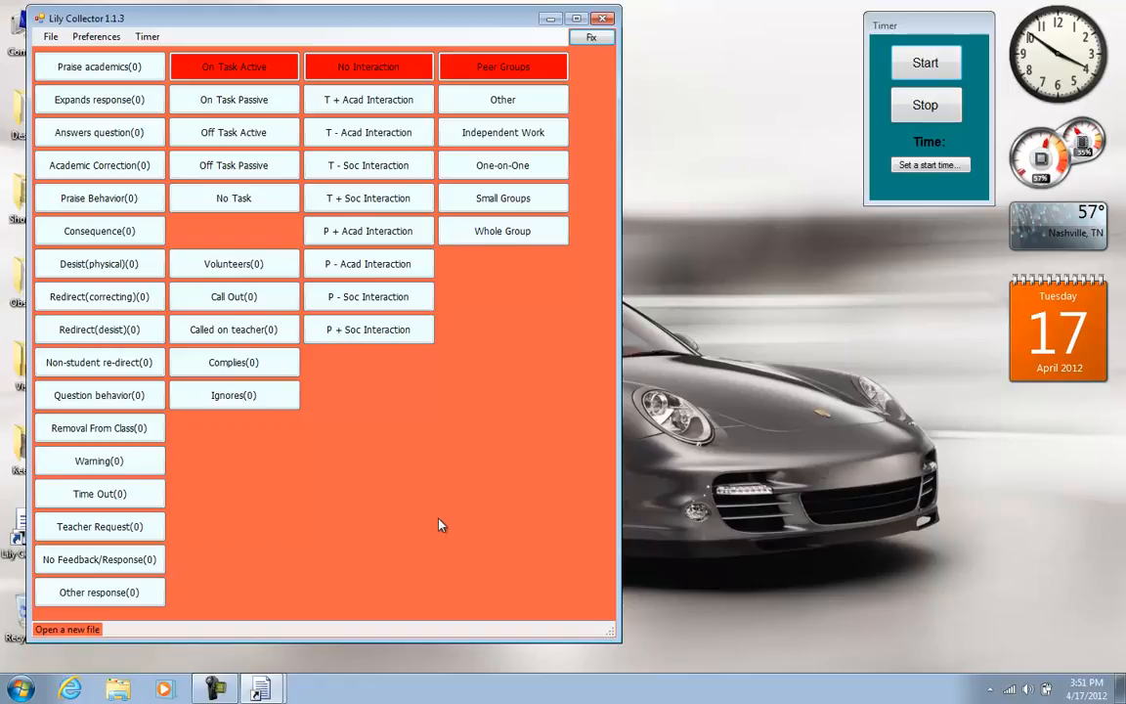
Start a new data file and create a folder named Data in the project folder for it
click(54, 41)
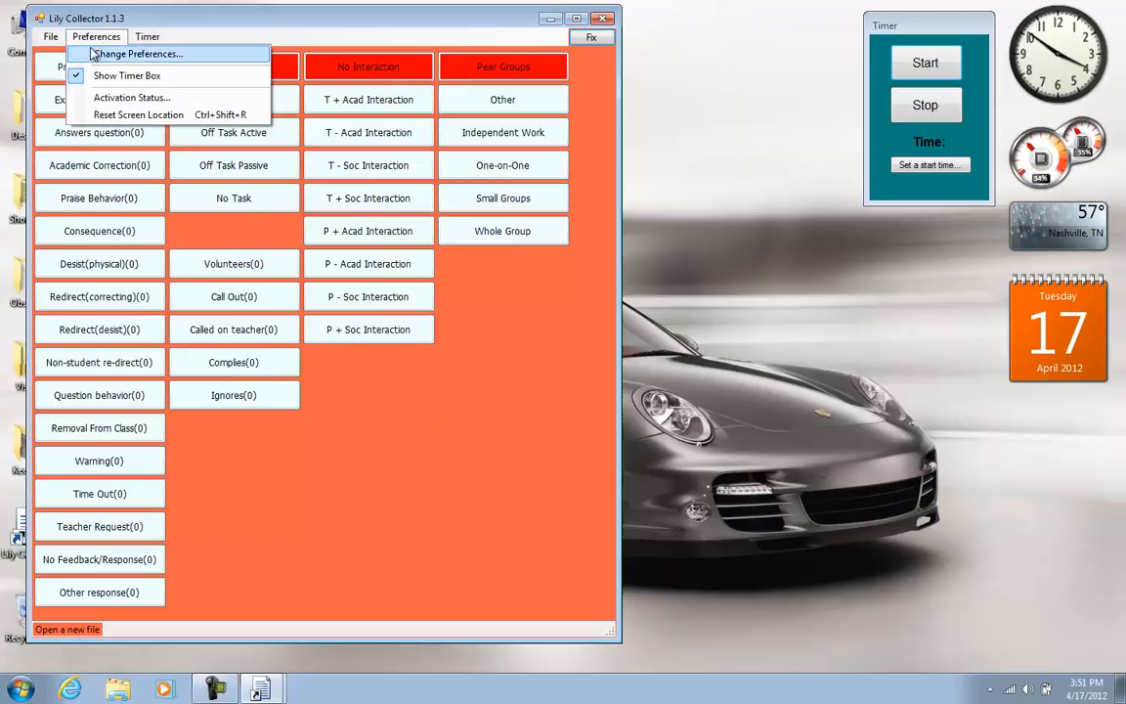
click(60, 56)
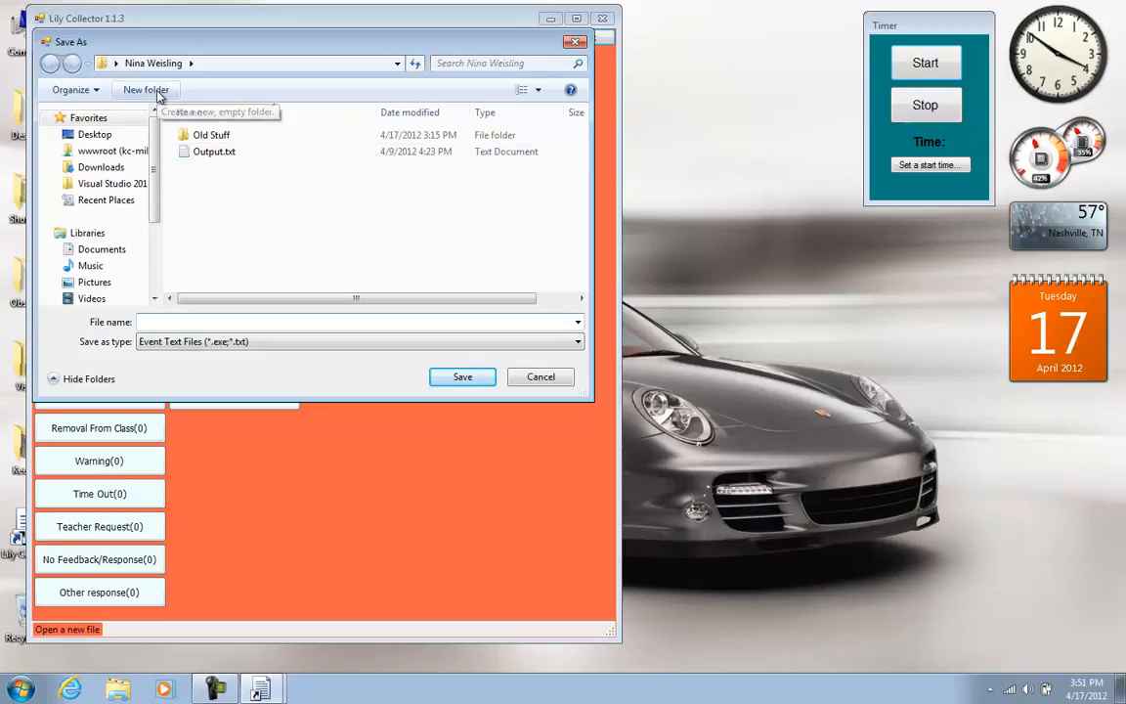
text(Data)
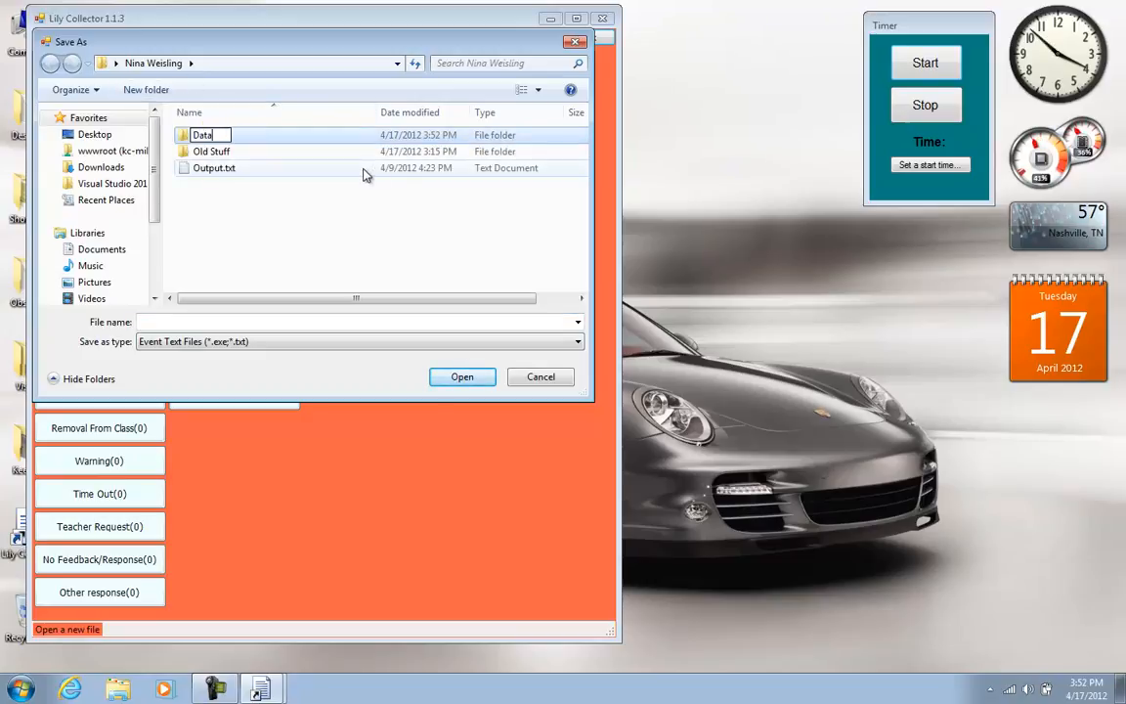
key(Return)
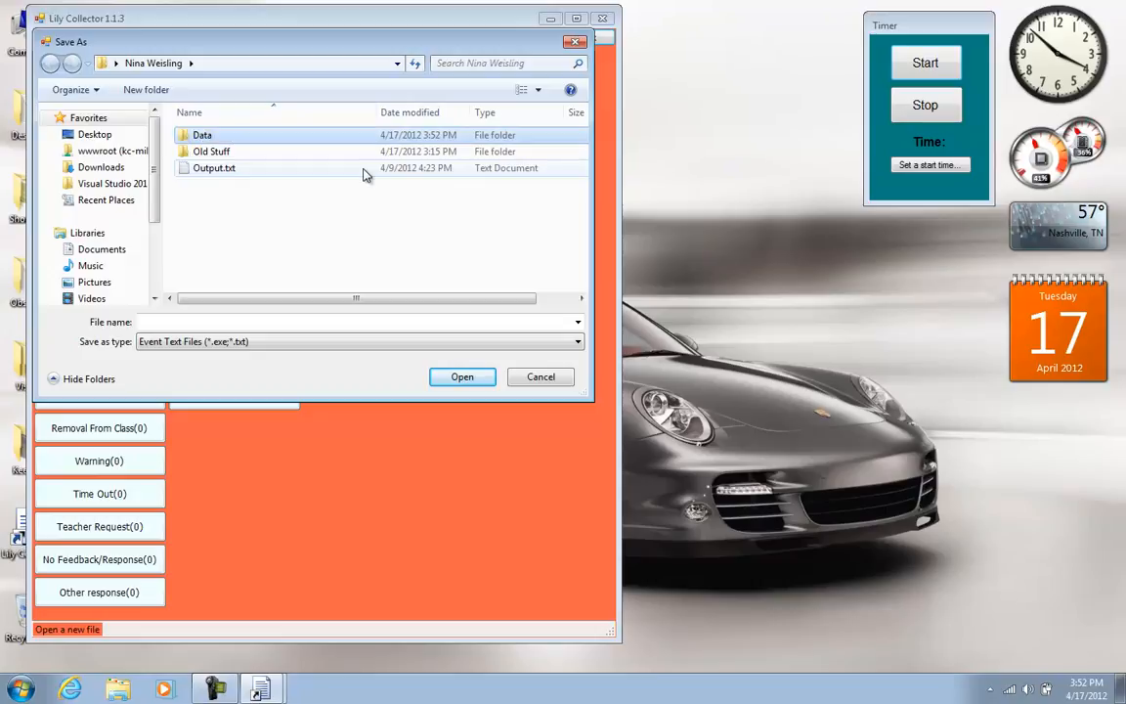
Save the new data file as demo1.eve in the Data folder and accept the default session header line
double_click(273, 145)
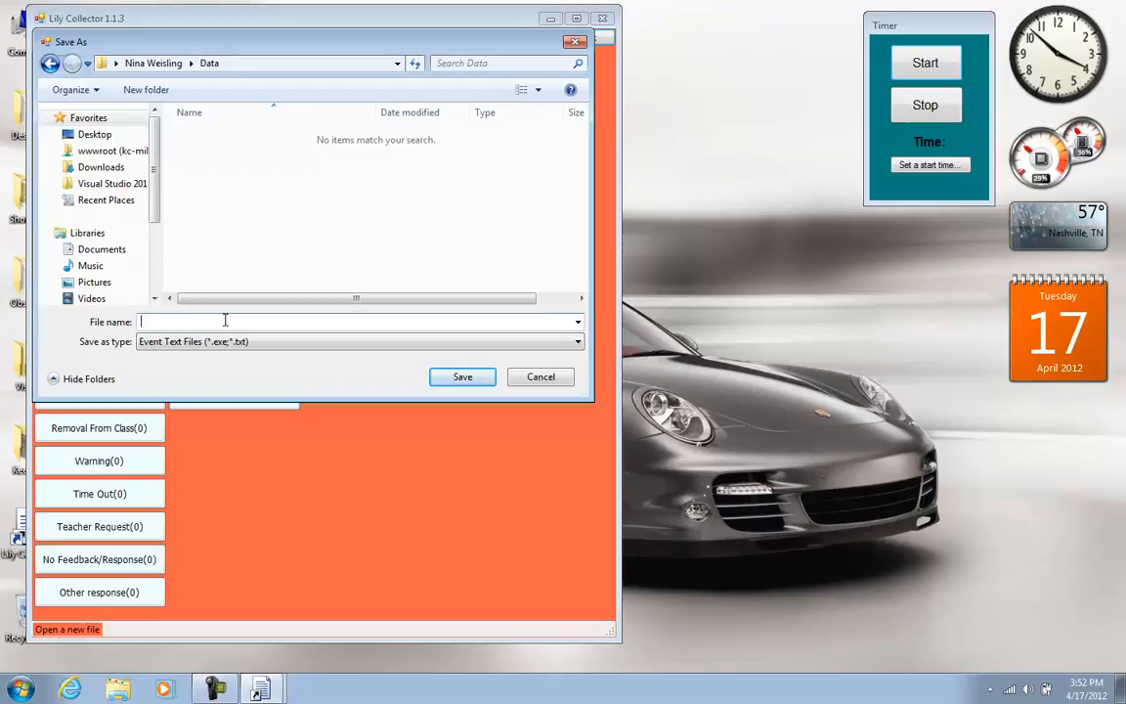
text(demo1.eve)
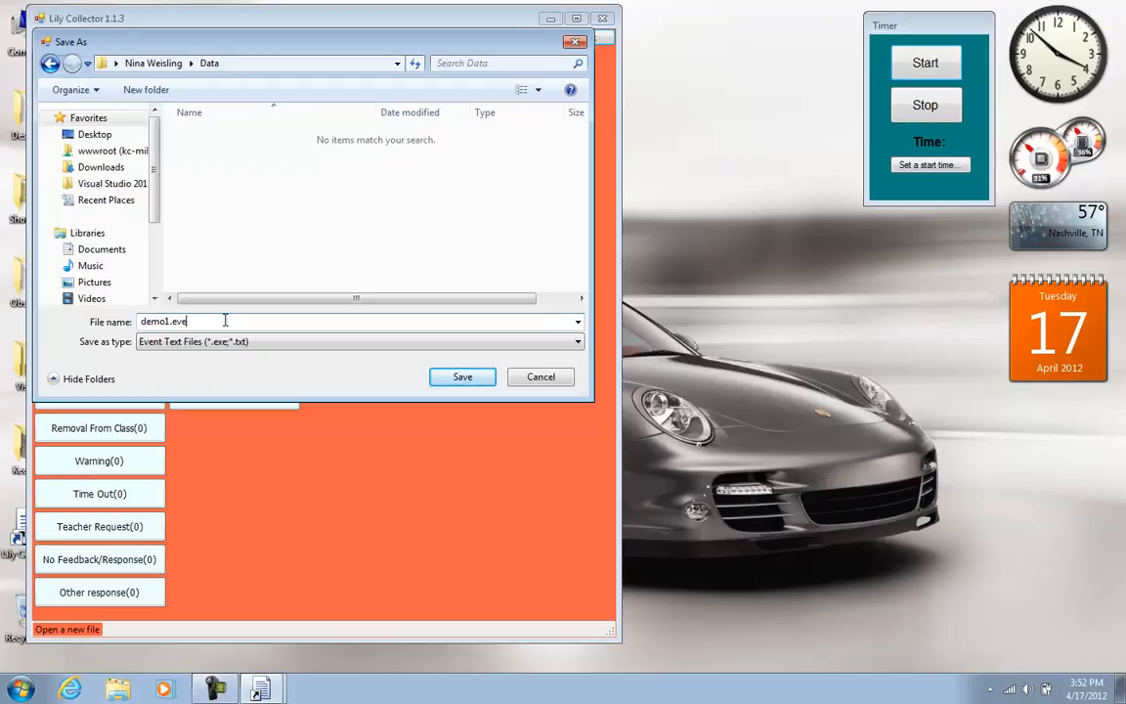
click(466, 381)
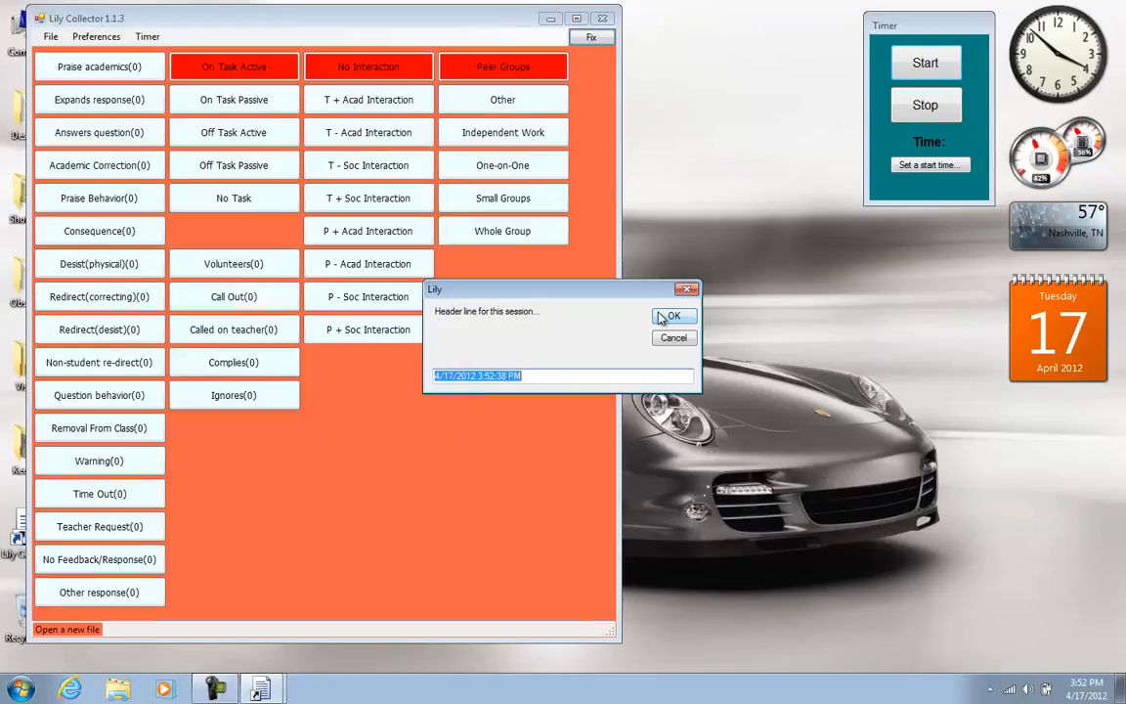
click(673, 319)
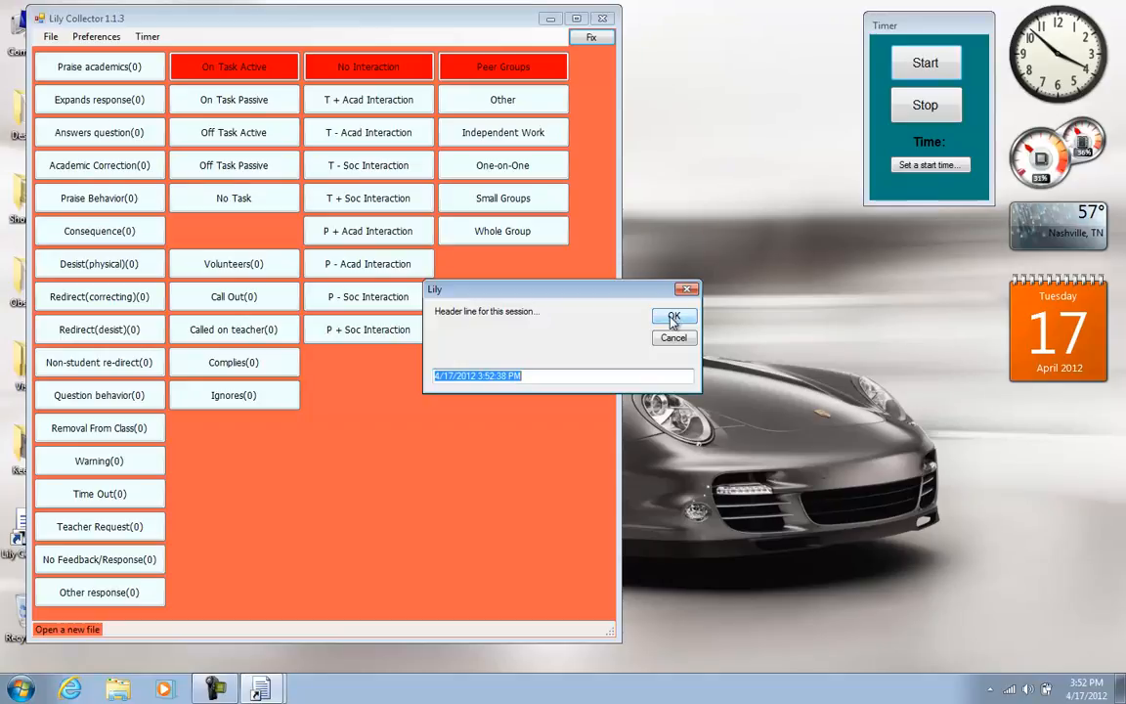
click(673, 317)
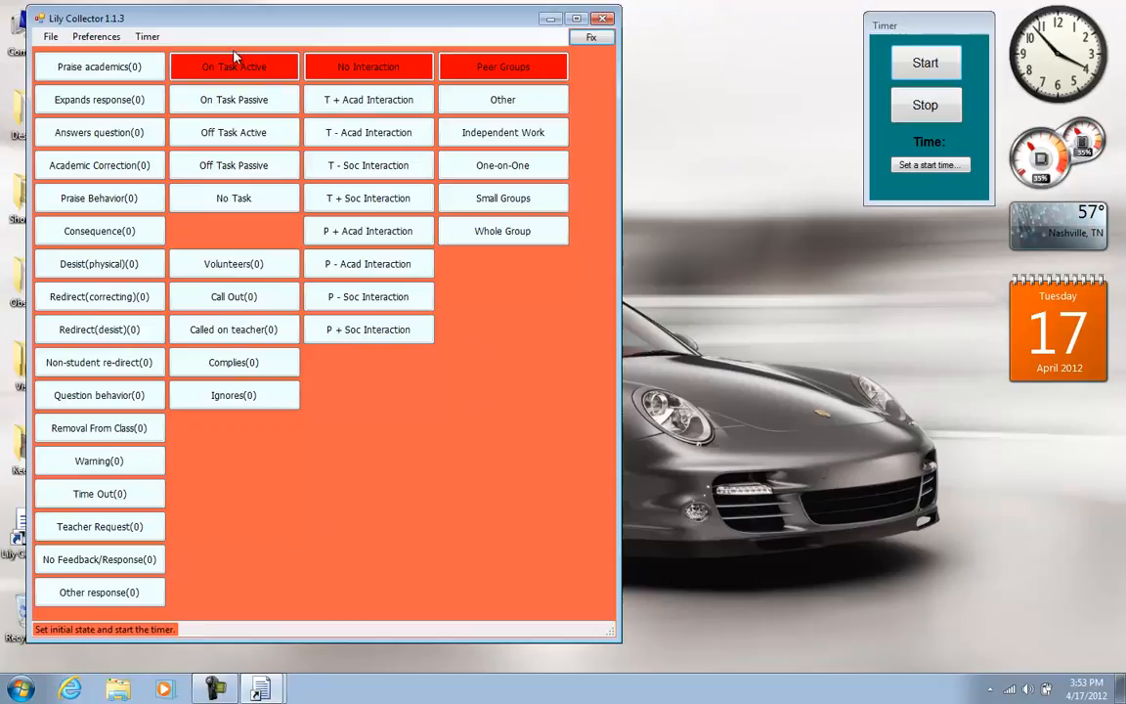
Set the initial grouping state to Independent Work, move the Timer window beside the main window, and start the timer
click(526, 139)
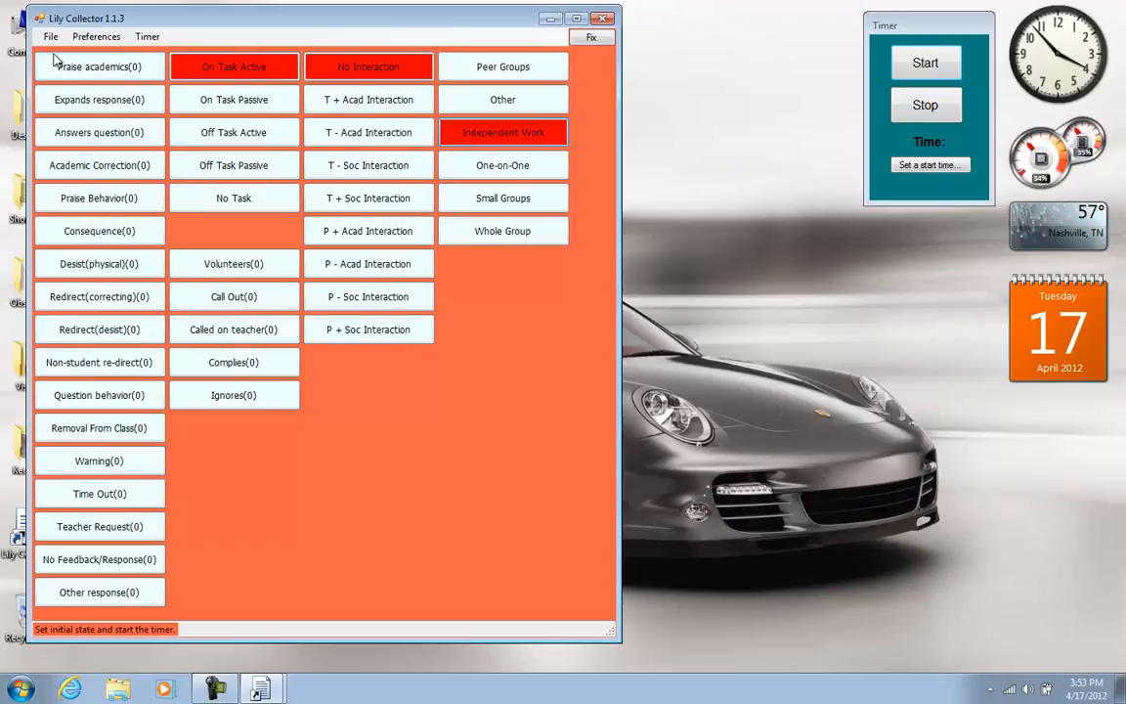
drag(911, 30, 701, 29)
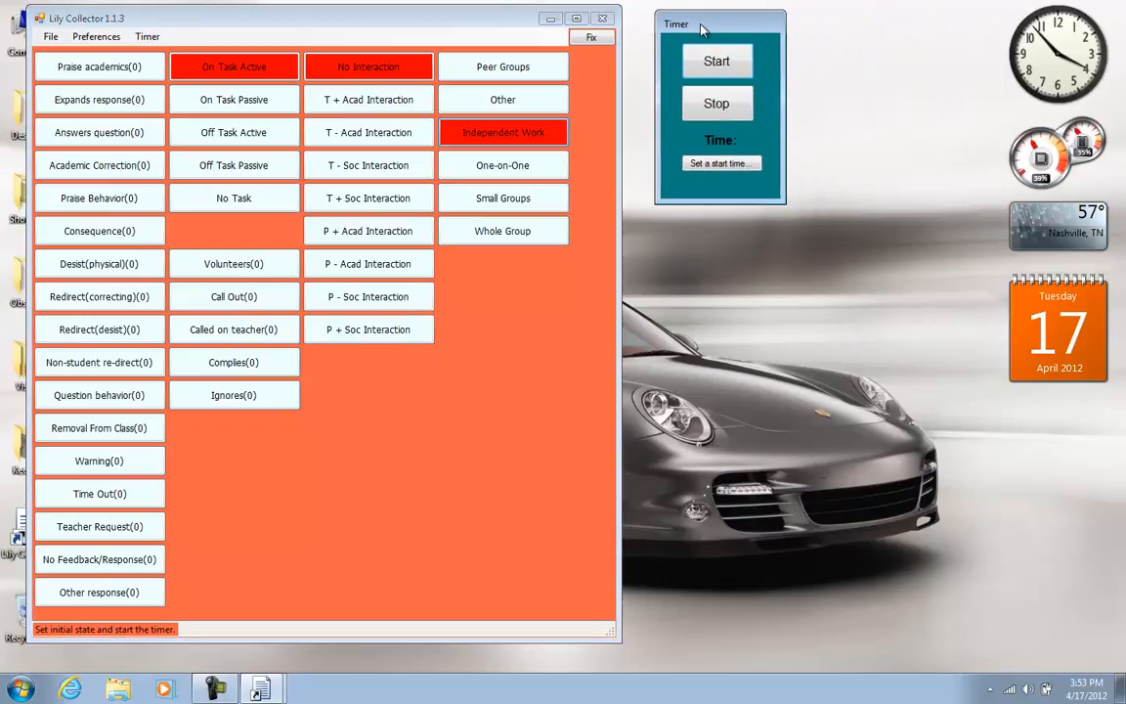
click(725, 69)
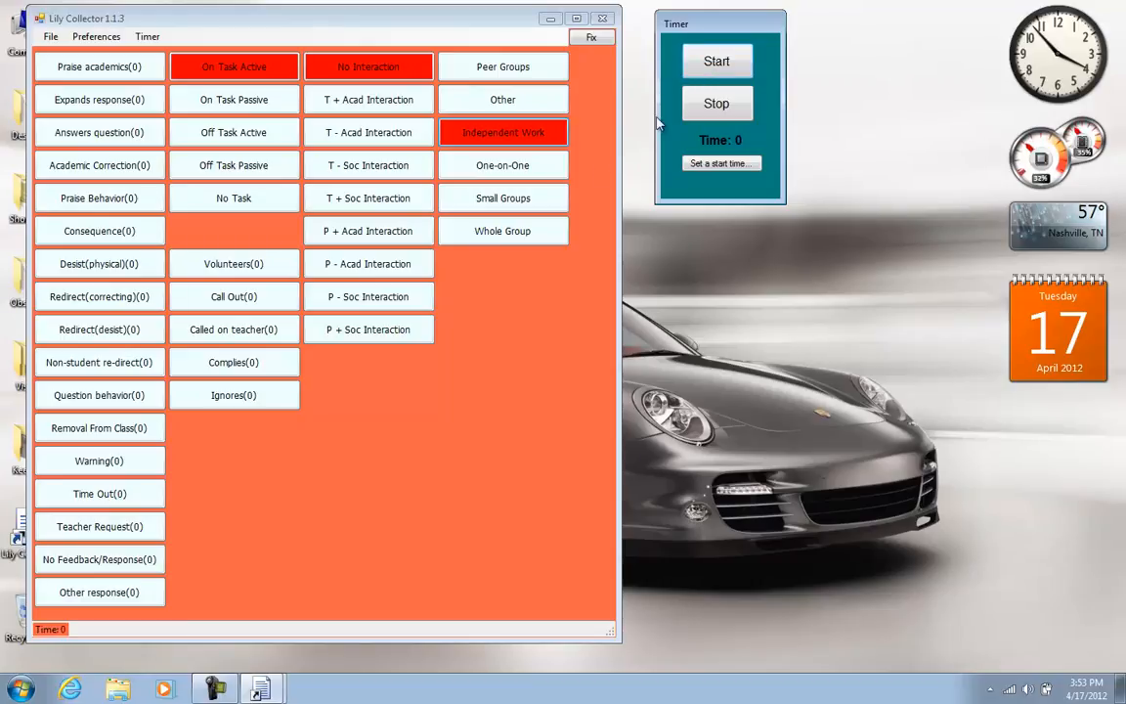
click(96, 40)
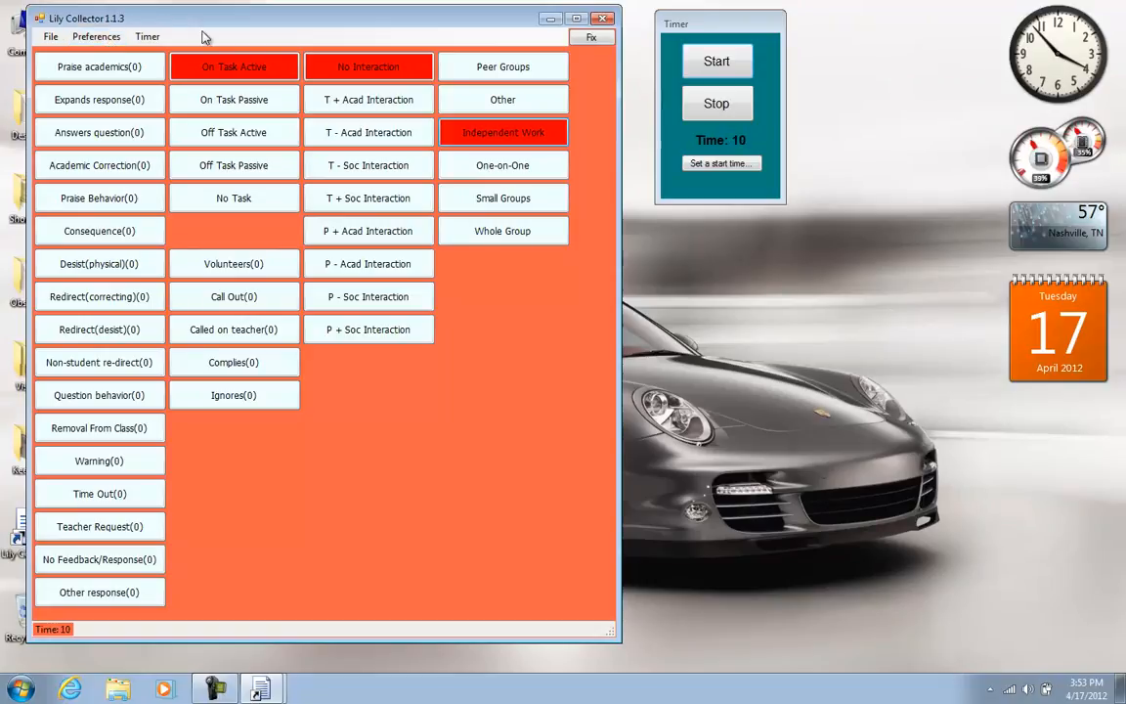
Record one Answers question, one Consequence, one Volunteers and two Called on teacher events
click(95, 137)
click(95, 233)
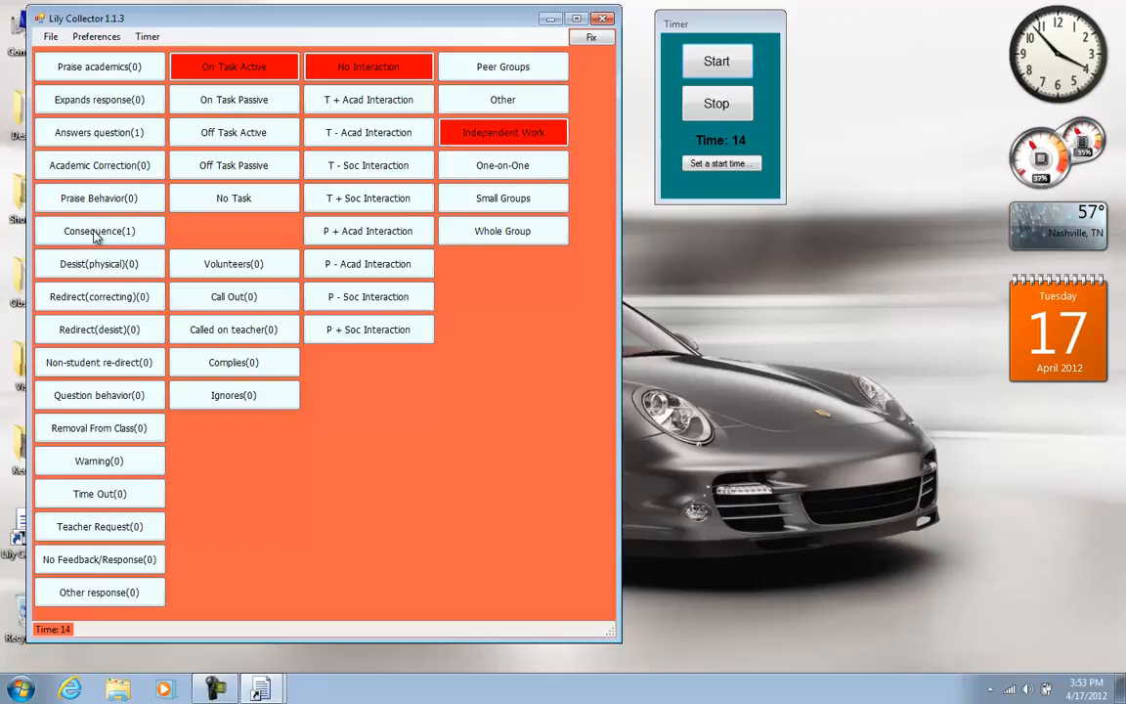
click(222, 269)
click(275, 329)
click(216, 332)
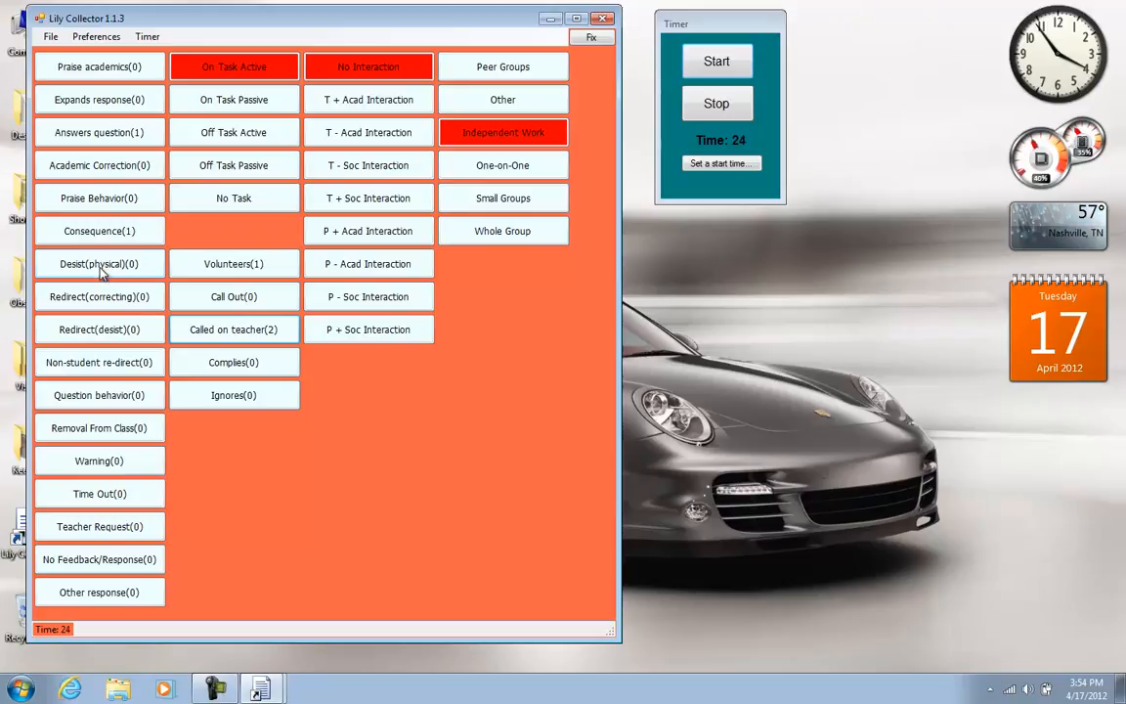
Record three Redirect(correcting) events and seven Redirect(desist) events
click(103, 304)
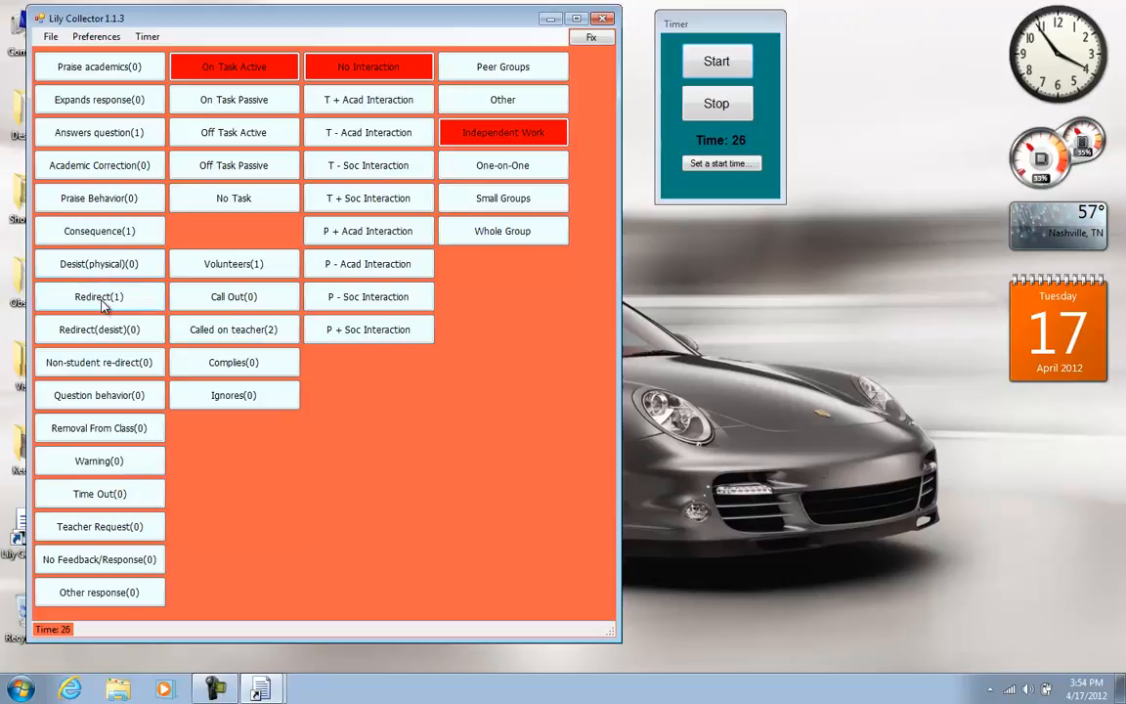
click(103, 304)
click(102, 304)
click(104, 334)
click(105, 334)
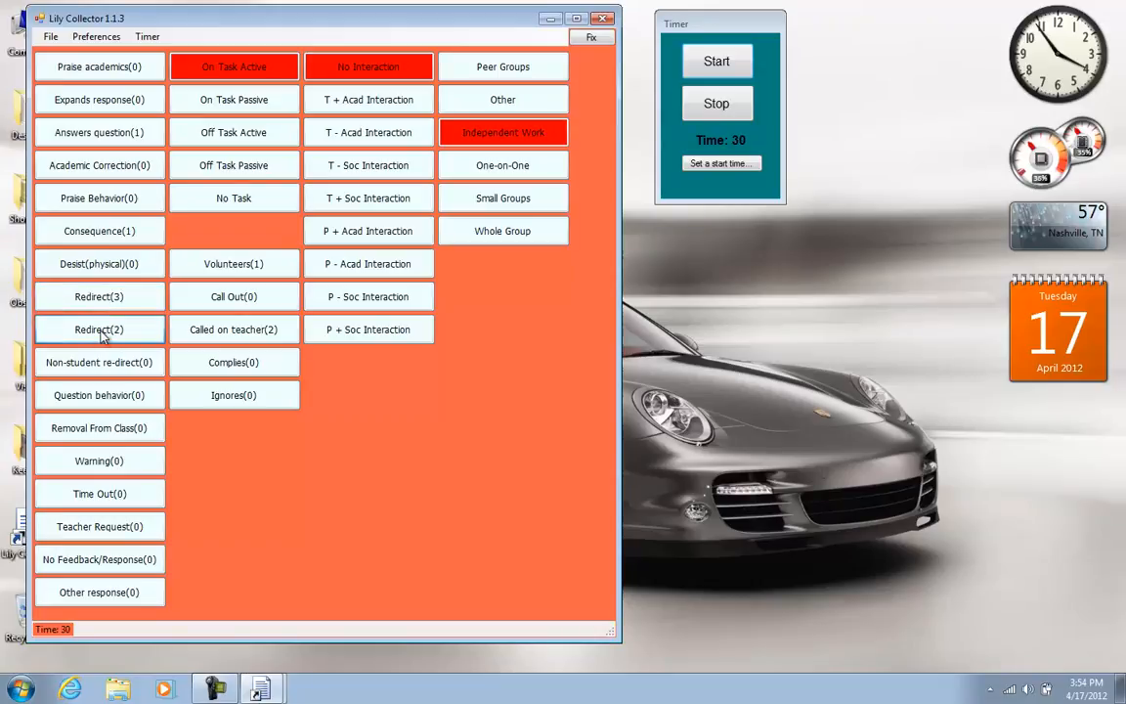
click(104, 335)
click(105, 334)
click(105, 334)
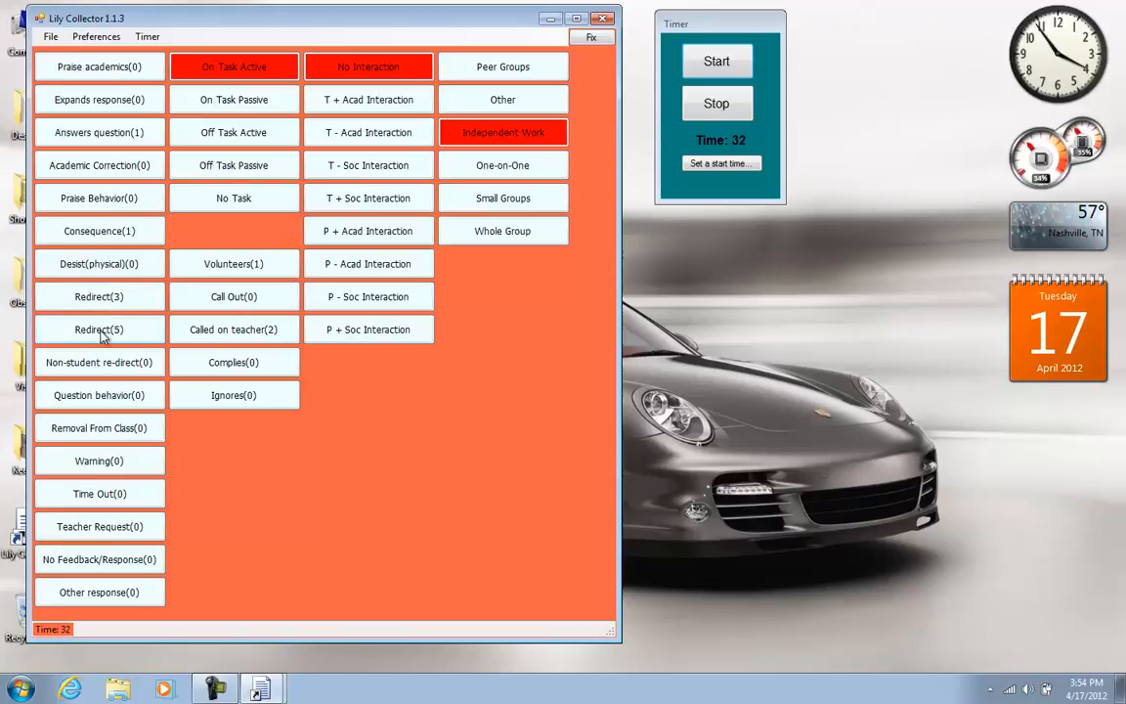
click(93, 336)
click(93, 337)
Record seven Non-student re-direct events
click(106, 369)
click(106, 368)
click(106, 369)
click(105, 368)
click(103, 363)
click(102, 363)
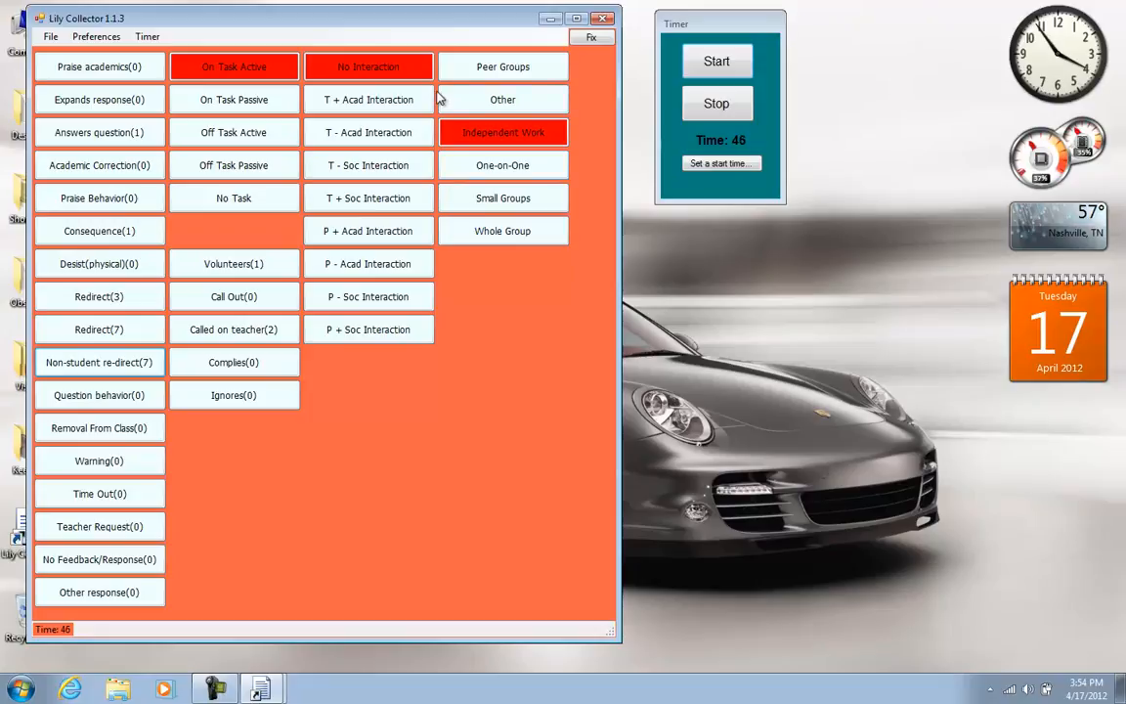
Switch the interaction state to T + Acad Interaction, P + Acad Interaction and back to No Interaction, and set the grouping to Whole Group
click(394, 106)
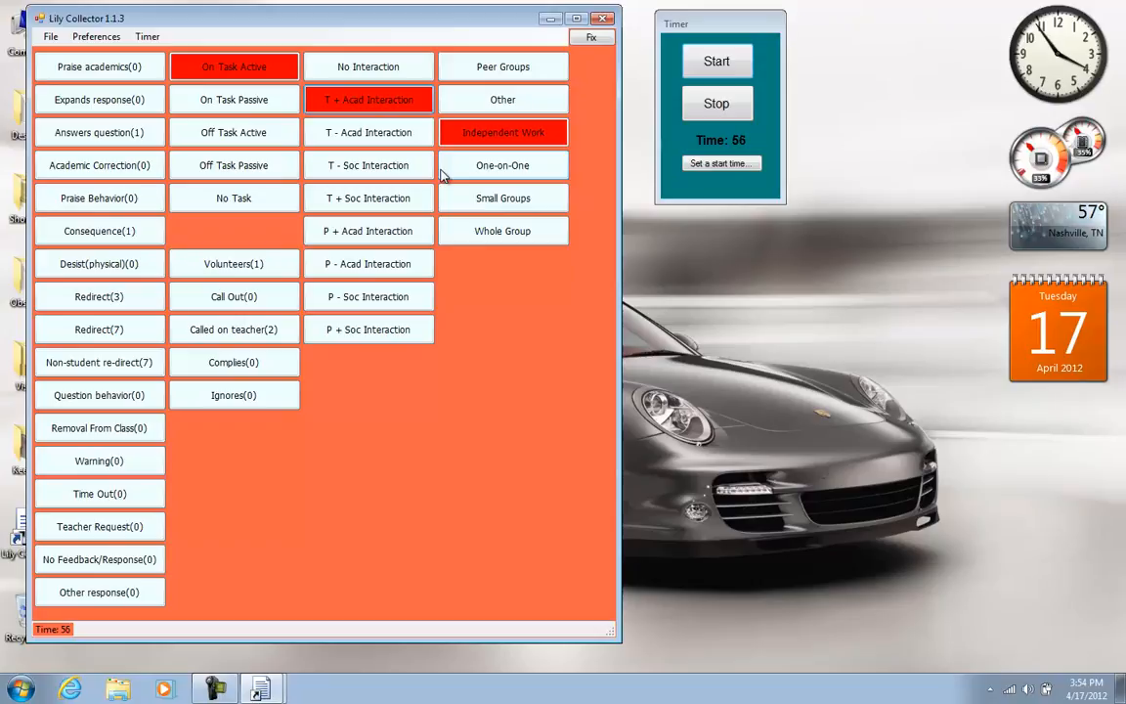
click(403, 242)
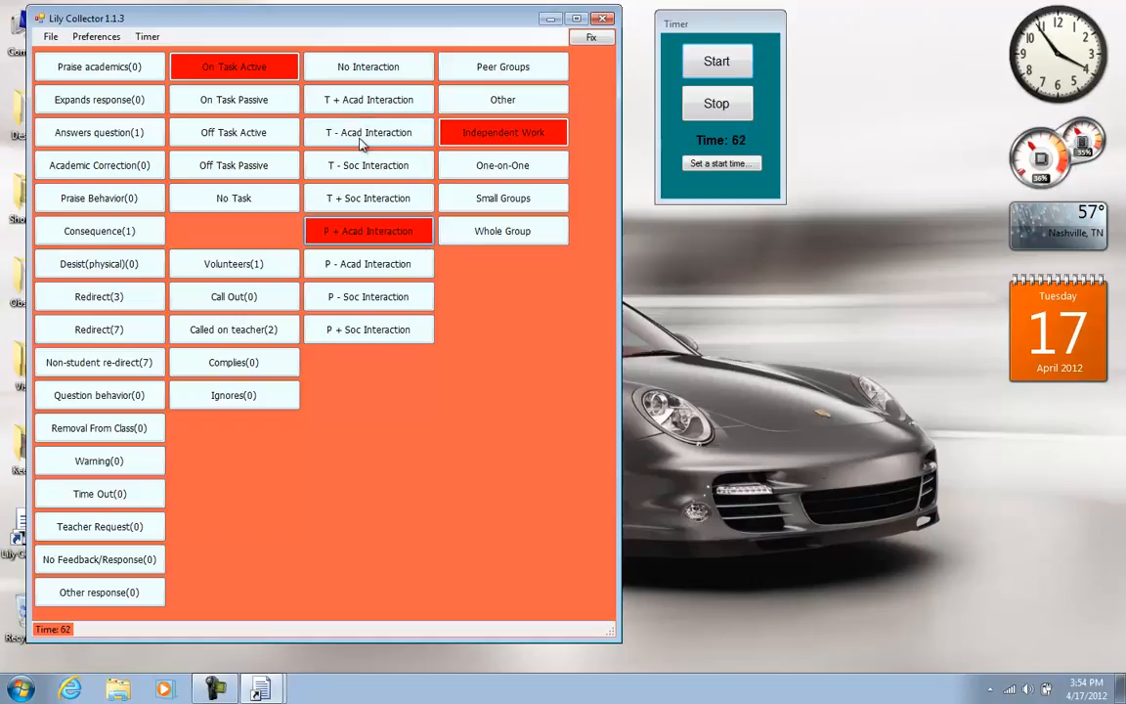
click(378, 72)
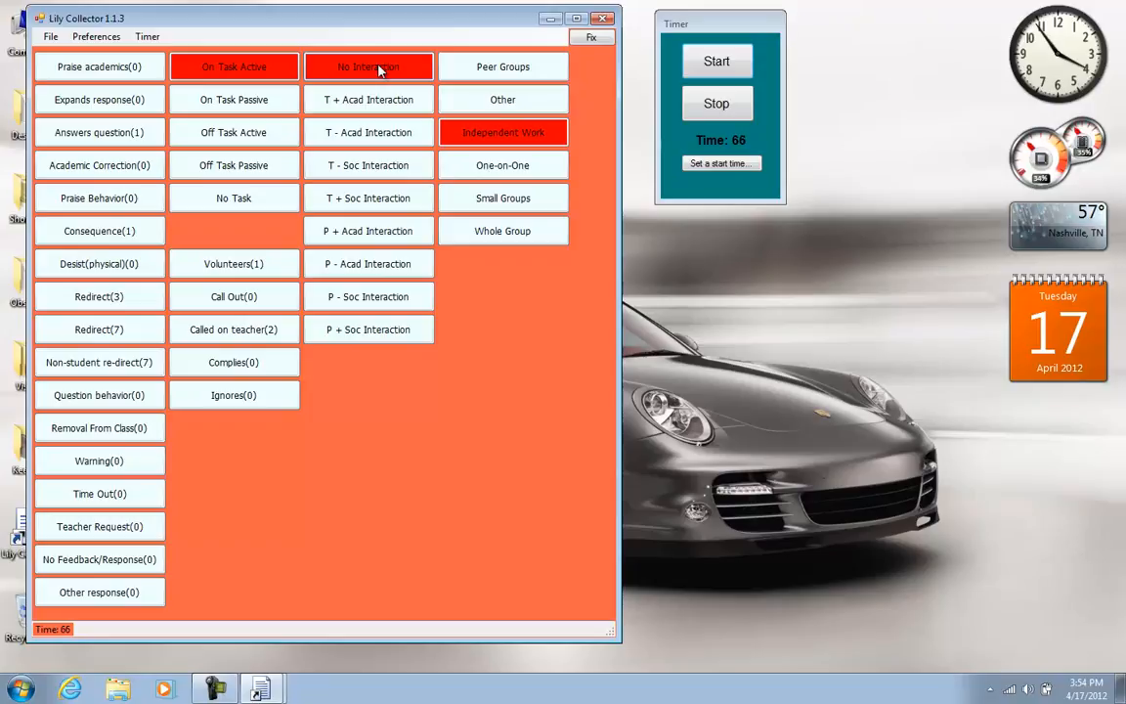
click(523, 236)
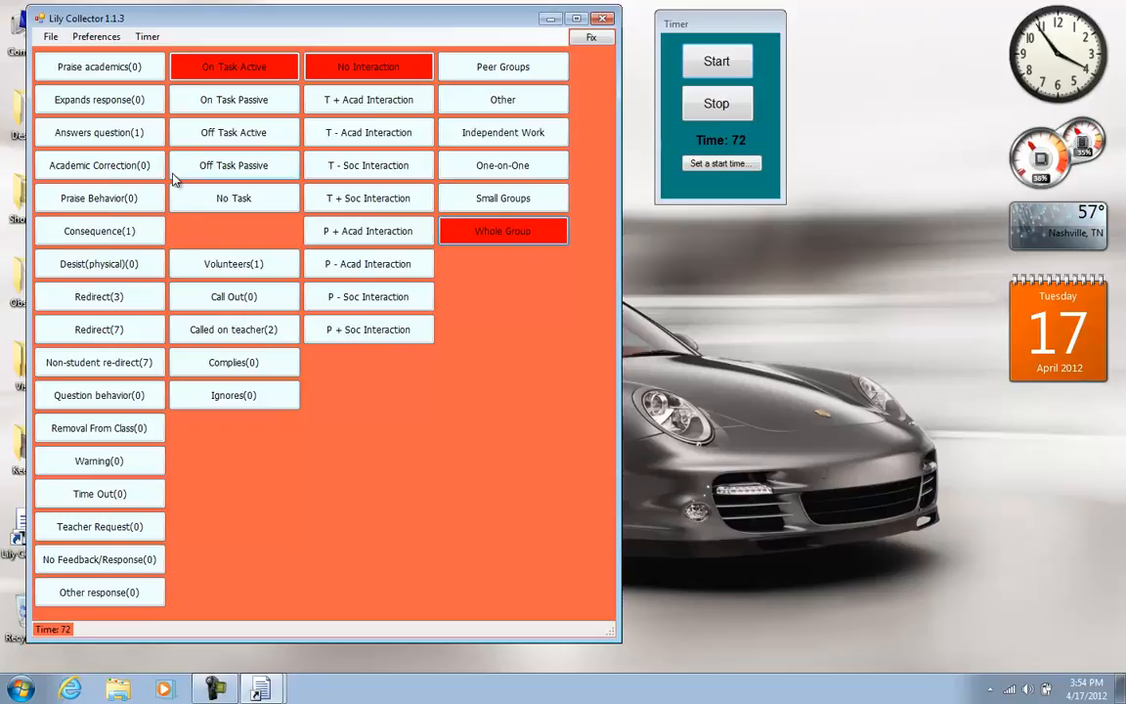
Record two Praise academics events and one each of Volunteers, Expands response, Called on teacher and Answers question
click(97, 76)
click(95, 71)
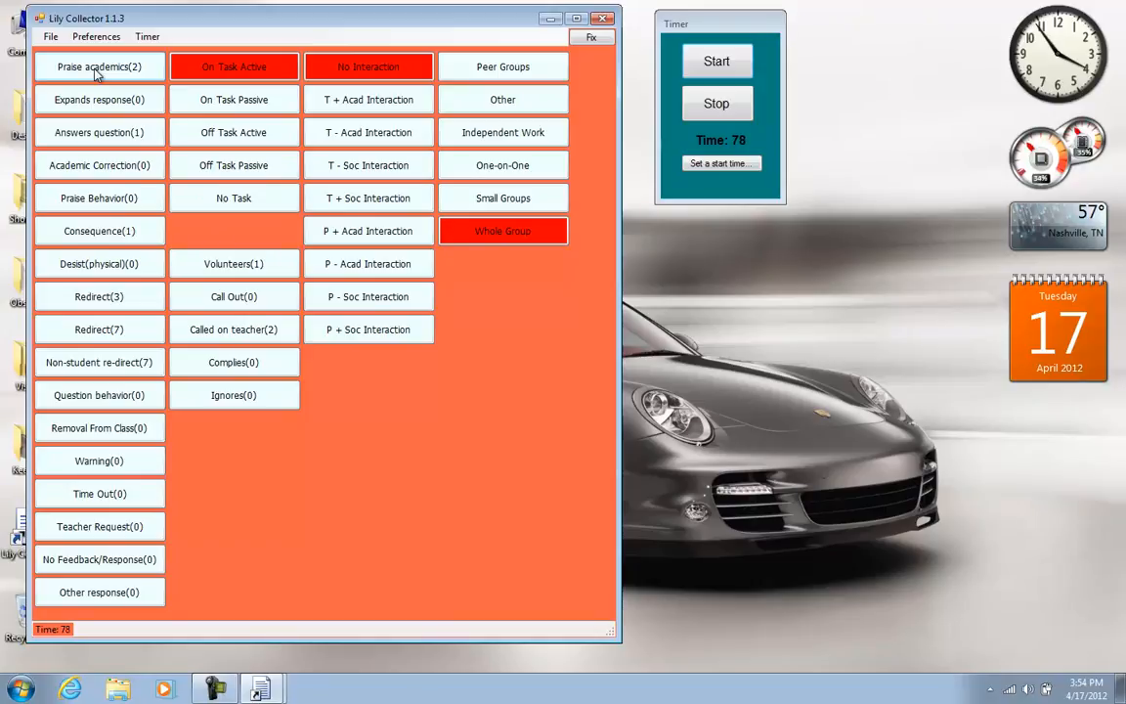
click(222, 265)
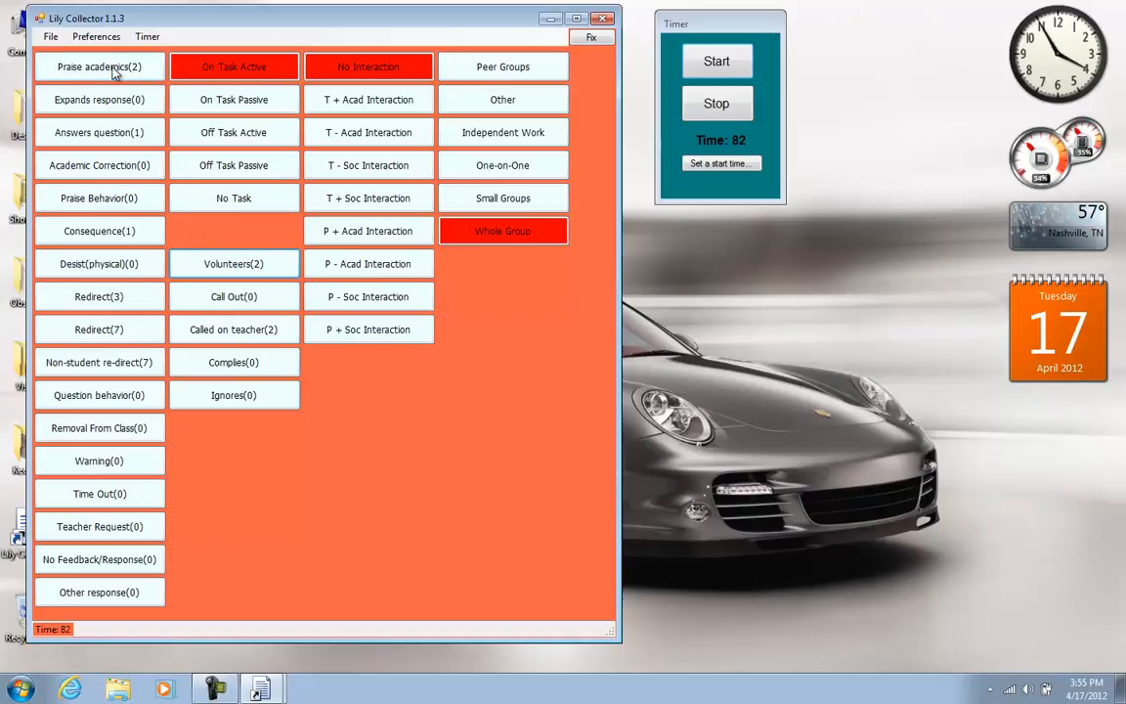
click(108, 101)
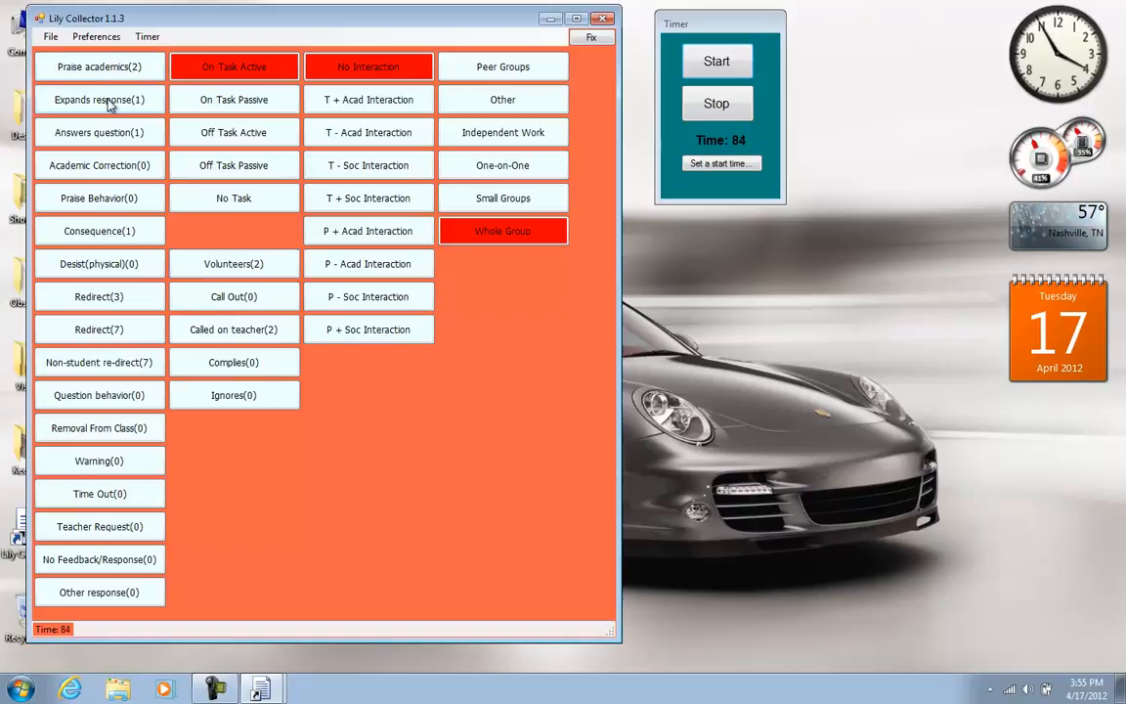
click(244, 338)
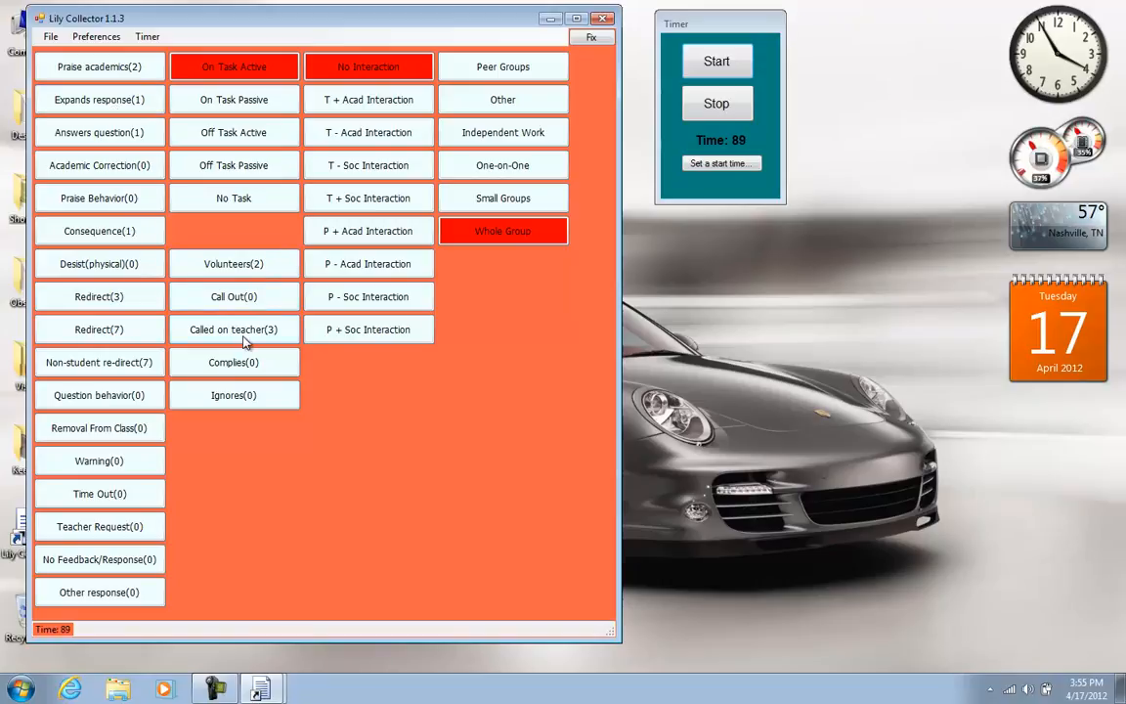
click(99, 137)
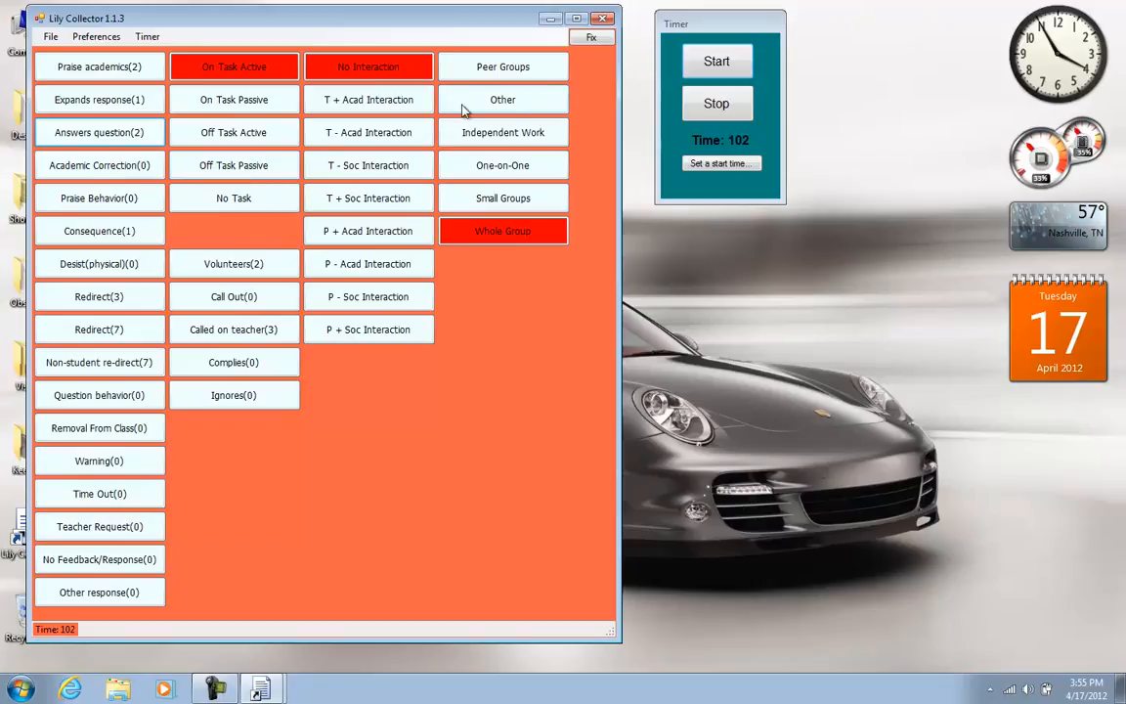
Stop the timer, save and close the data file, and close Lily Collector
click(716, 109)
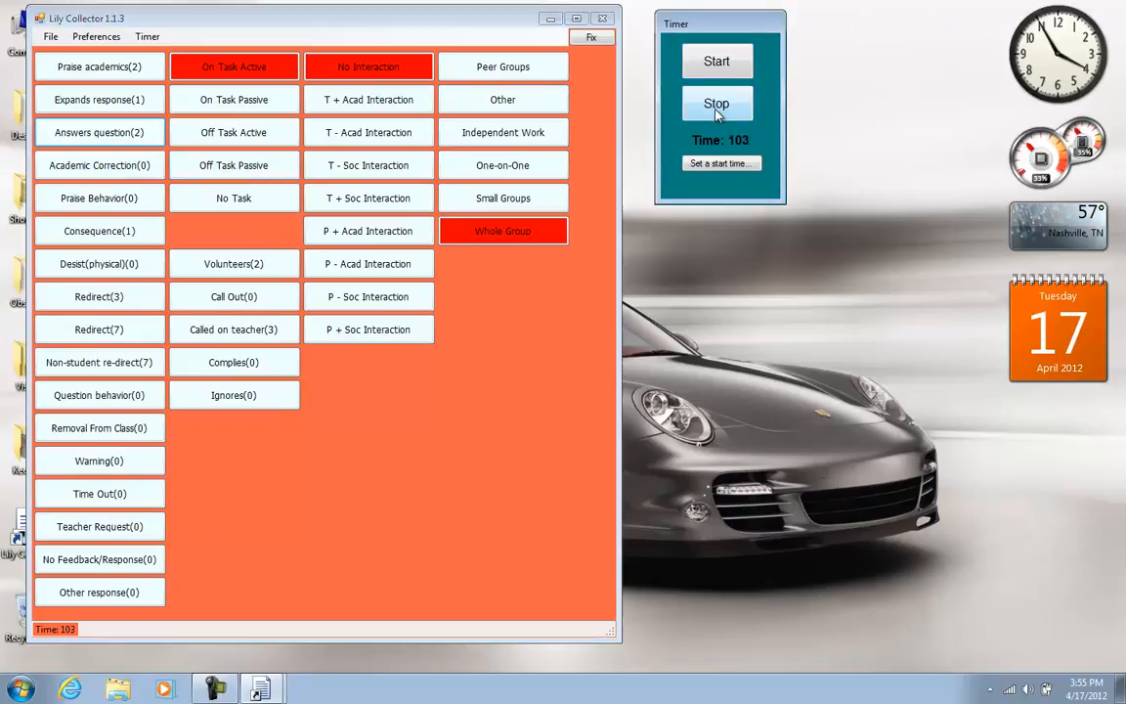
click(49, 29)
click(51, 38)
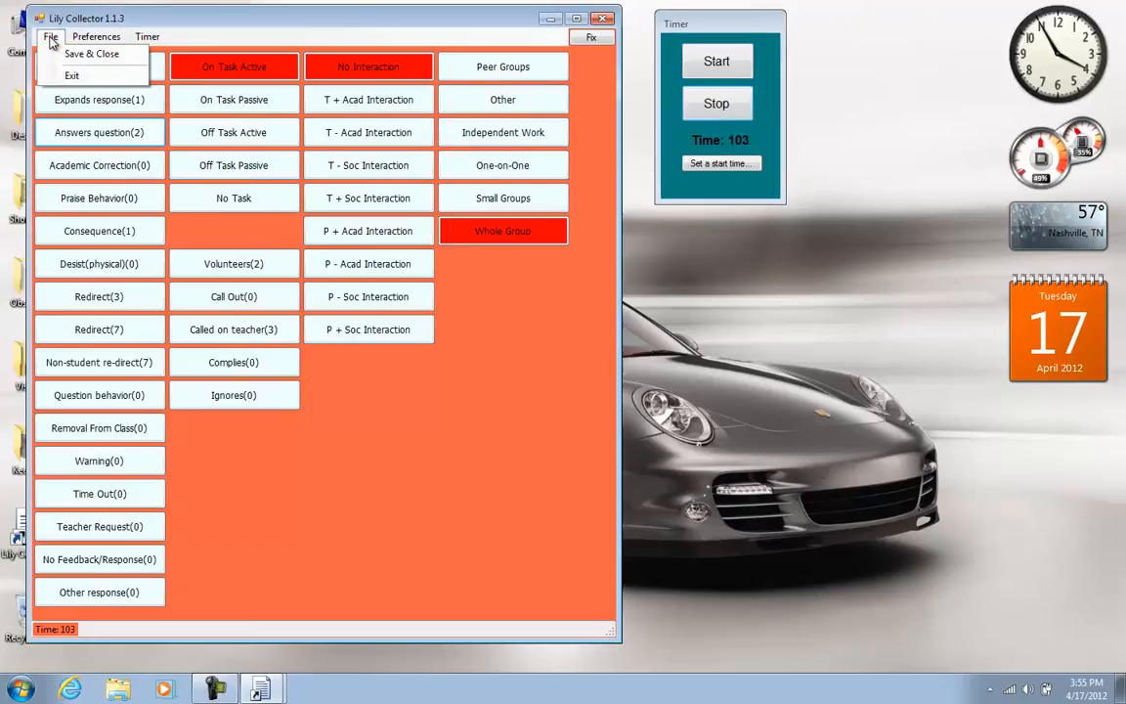
click(80, 55)
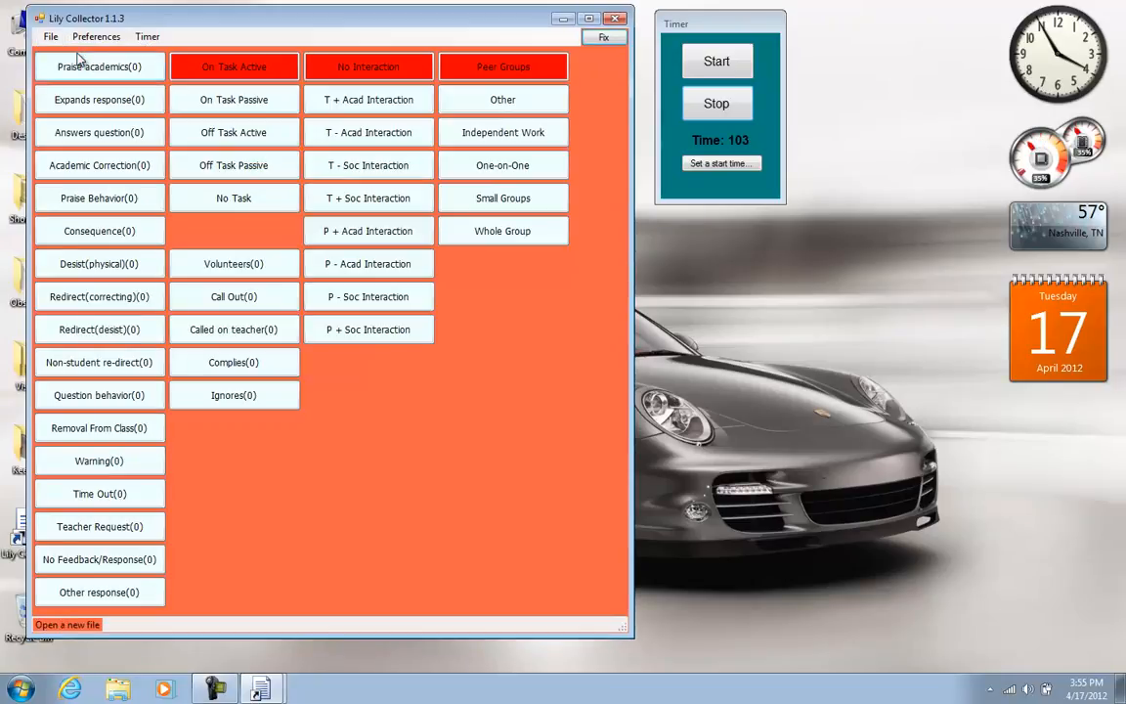
click(618, 22)
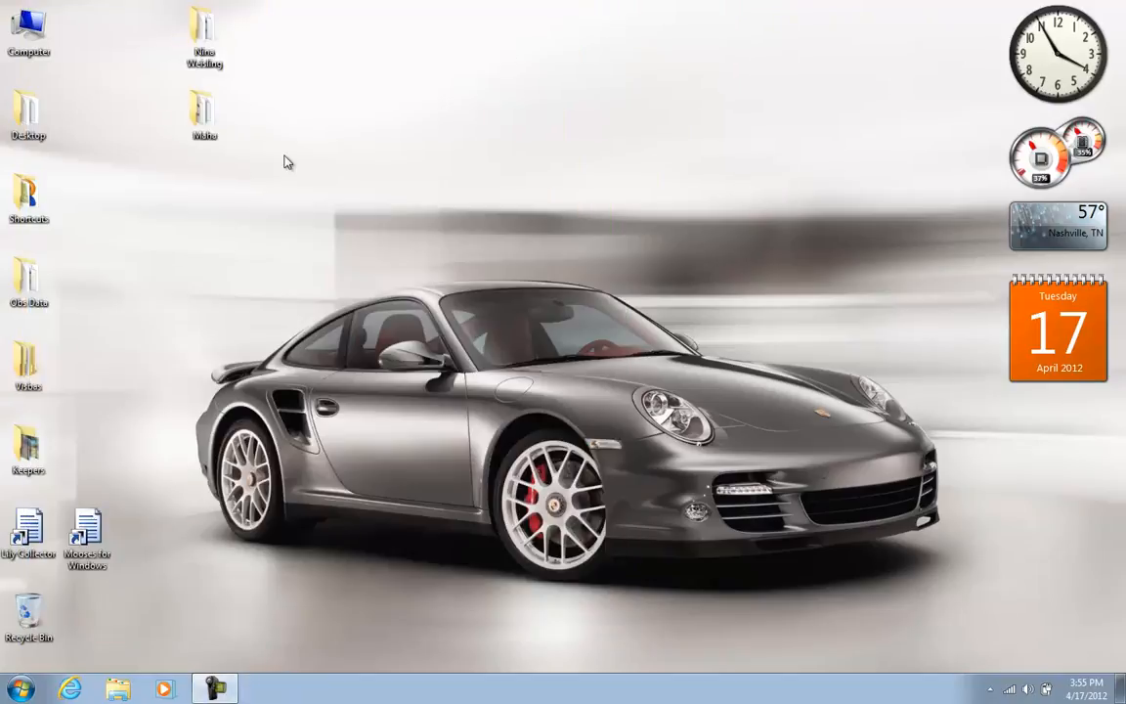
Open demo1.eve in Notepad from the Data folder inside the project folder on the desktop
double_click(207, 39)
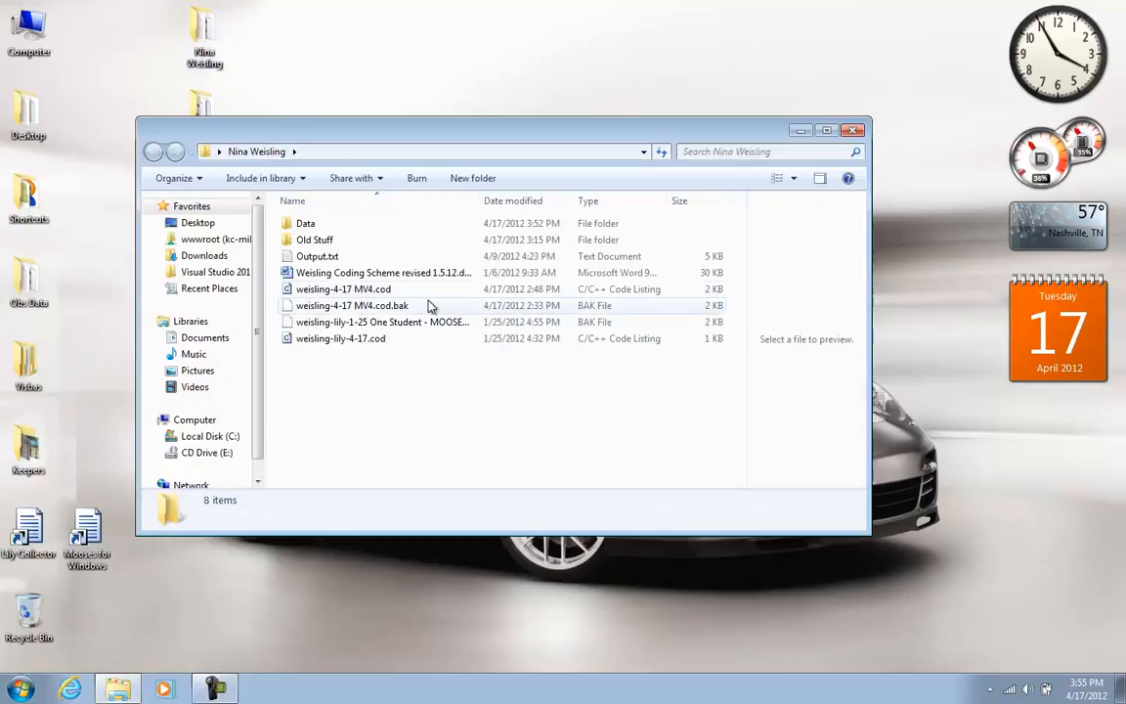
double_click(320, 227)
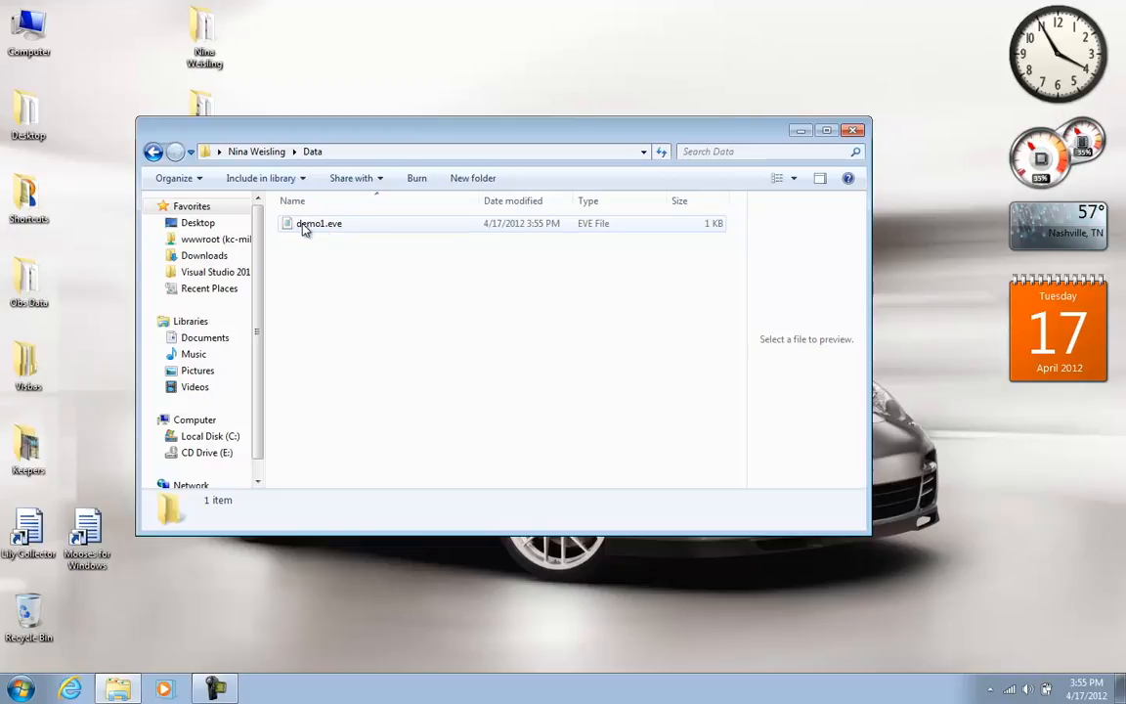
click(304, 229)
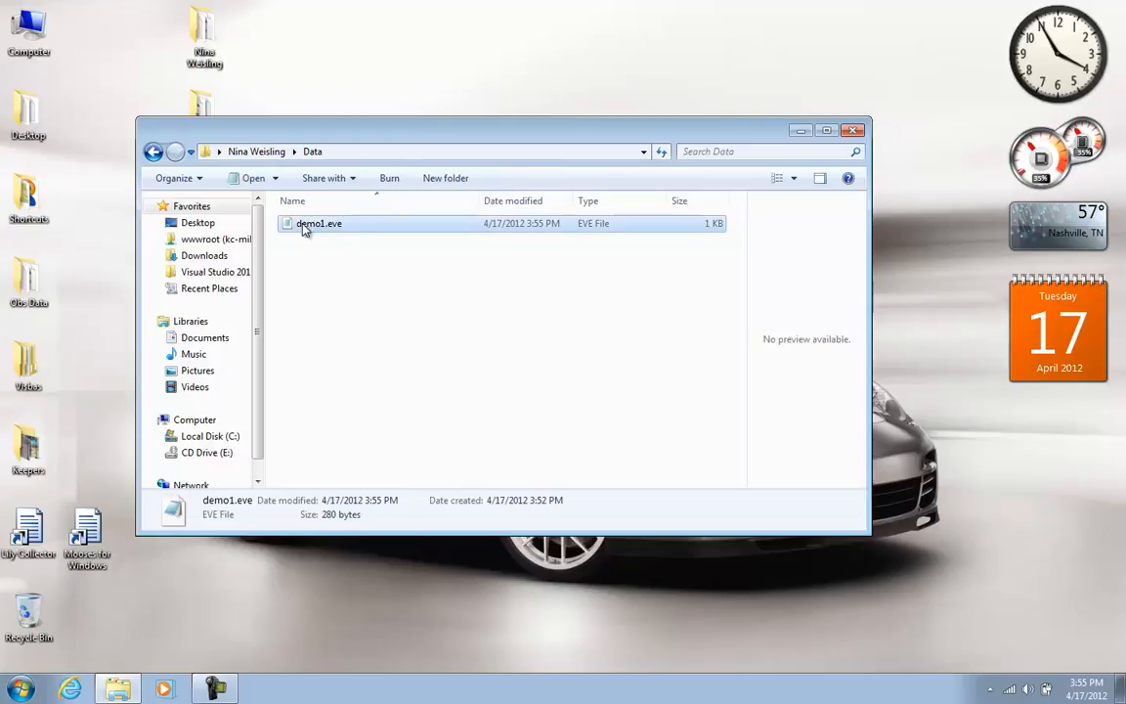
double_click(304, 228)
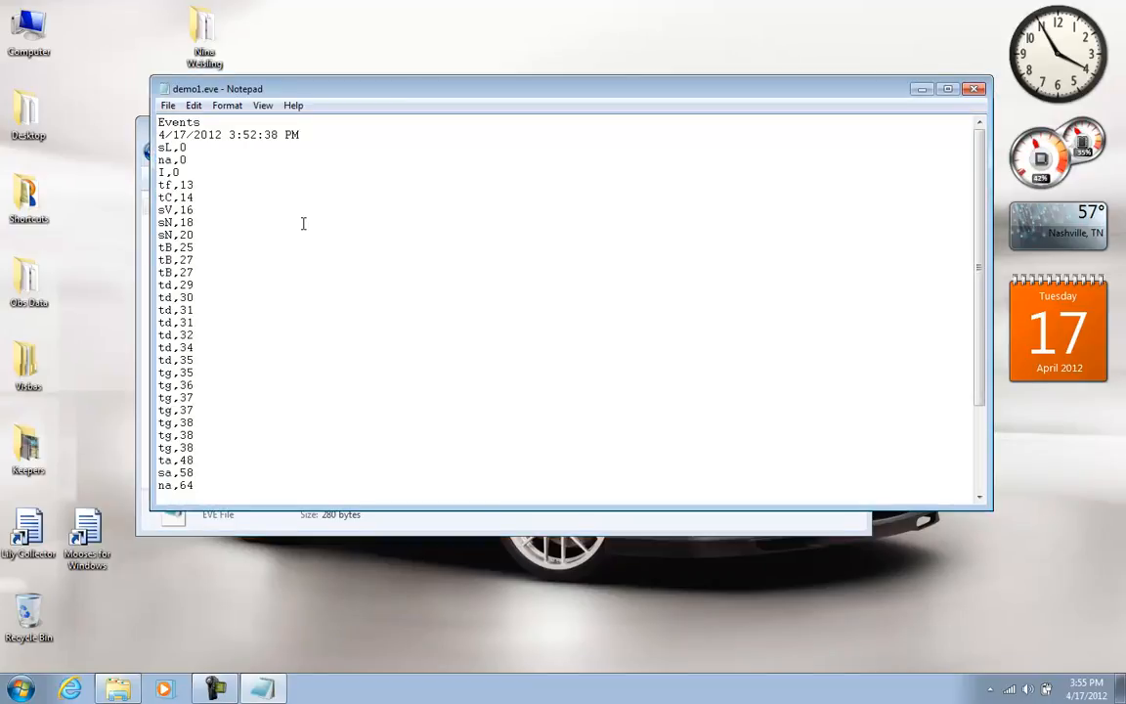
Change the time of the closing -500 line at the end of demo1.eve to 600
scroll(303, 224, down, 2)
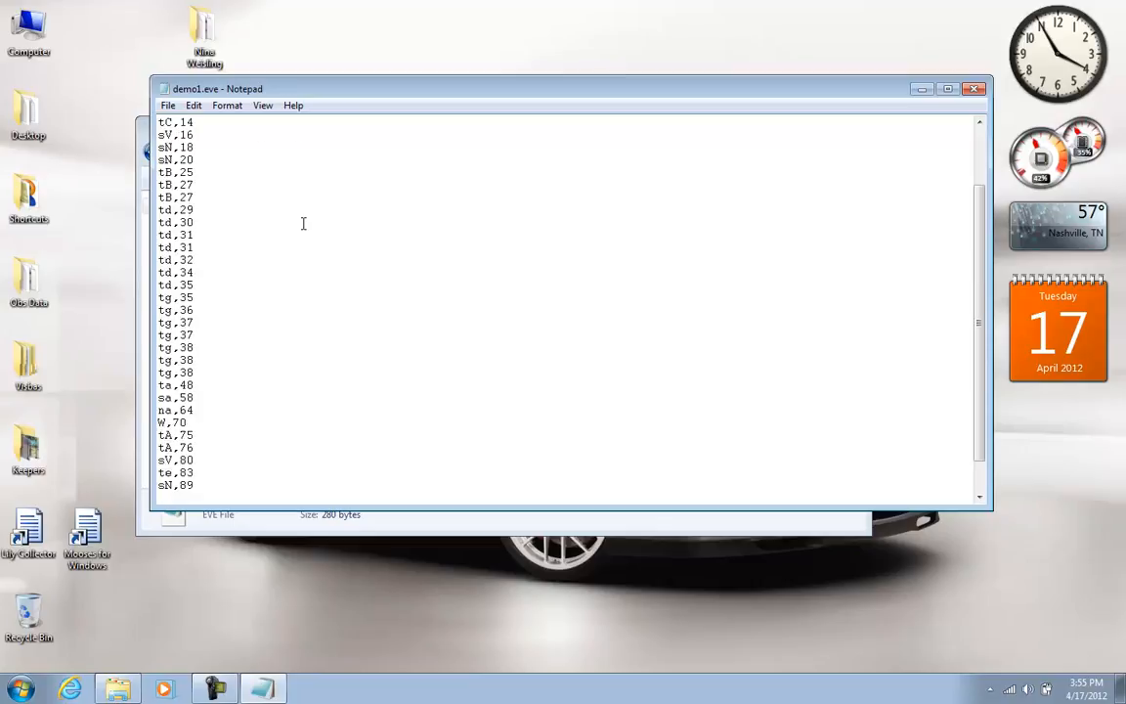
scroll(244, 226, down, 1)
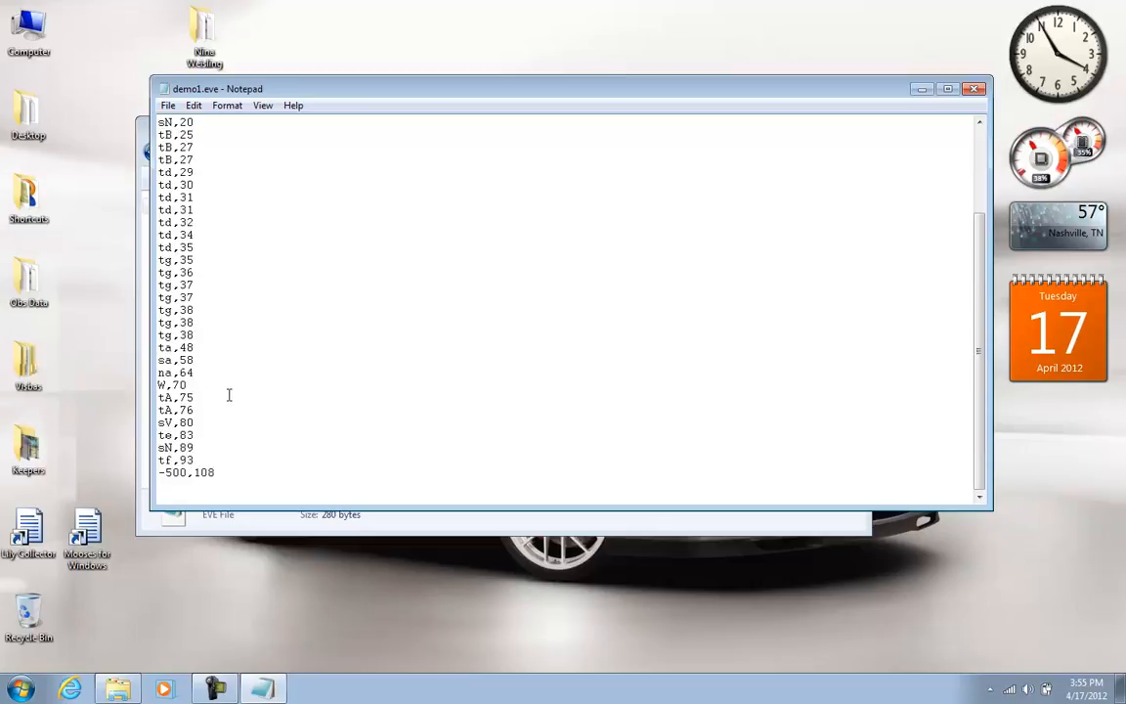
drag(216, 472, 193, 473)
text(600)
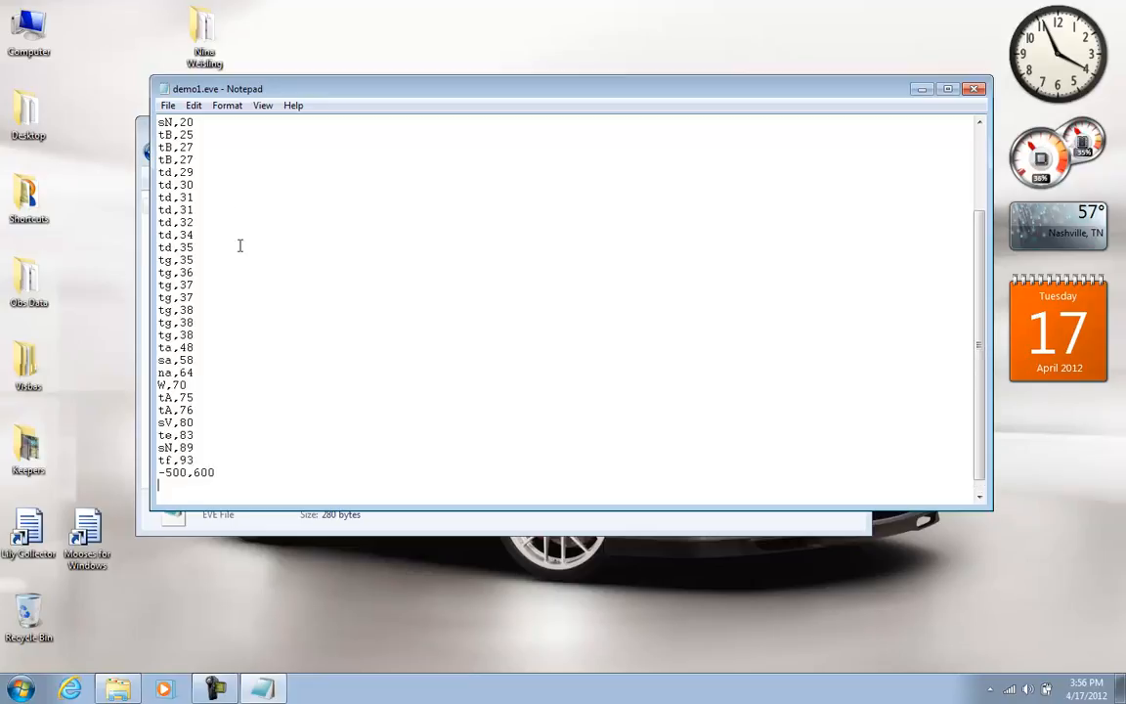
Correct duplicate times by setting the third tB line to 28, the second td,31 line to 32, and the td line after it to 33
click(246, 285)
scroll(201, 264, up, 3)
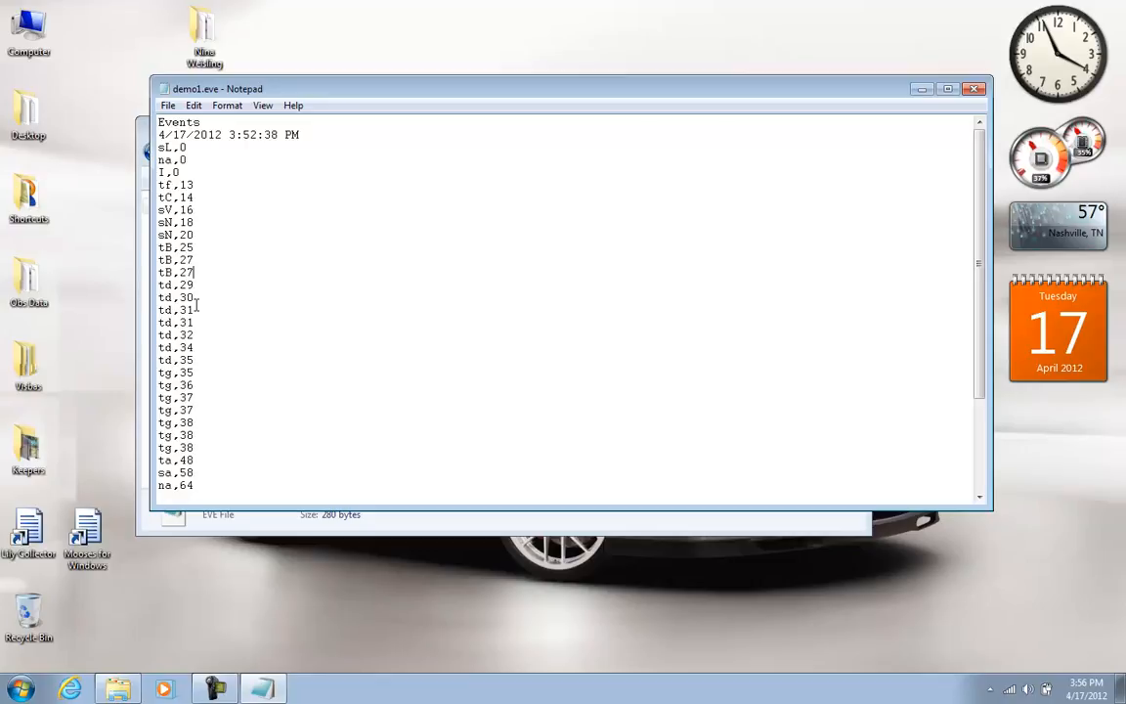
key(BackSpace)
text(8)
key(BackSpace)
text(2)
key(BackSpace)
text(3)
Set the times of the first four tg lines to 36, 37, 38 and 39
click(228, 372)
key(BackSpace)
text(6)
key(Down)
key(BackSpace)
text(7)
key(Down)
key(BackSpace)
text(8)
key(Down)
key(BackSpace)
text(9)
Set the times of the fifth and sixth tg lines to 42 and 43
key(Down)
key(Left)
key(BackSpace)
text(4)
key(Down)
key(Up)
key(Delete)
text(2)
key(Down)
key(Left)
key(BackSpace)
text(4)
key(Delete)
text(3)
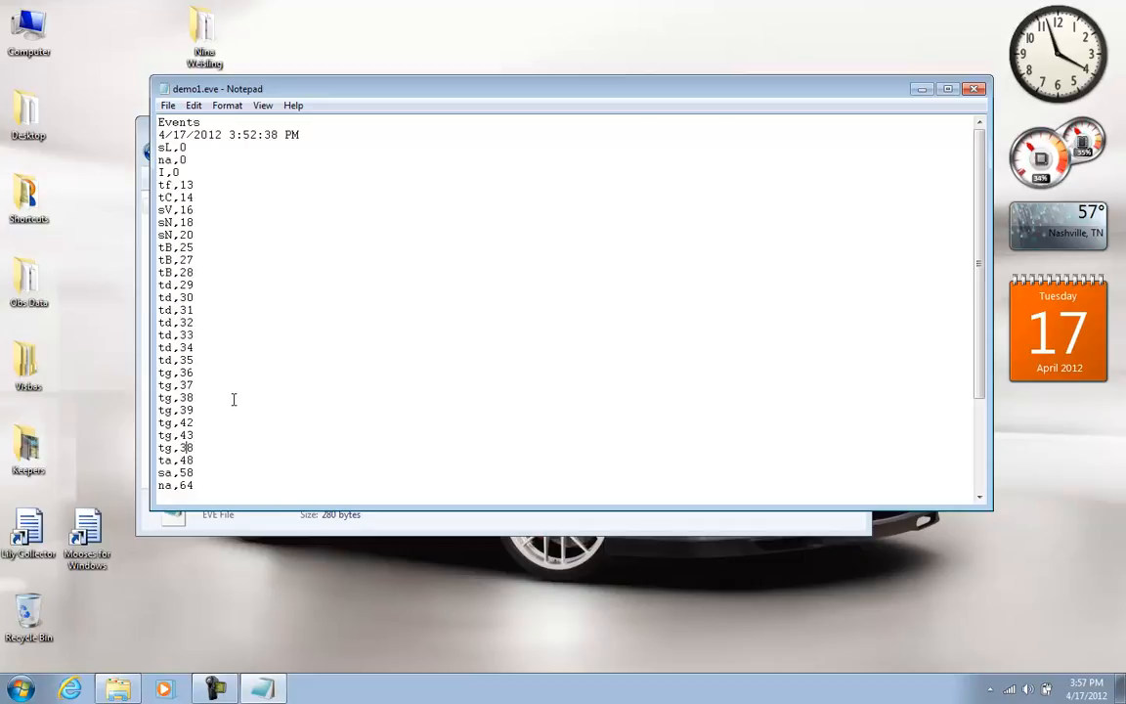
Set the time of the last tg line, just above the ta line, to 45
key(Down)
key(Left)
key(BackSpace)
text(4)
key(BackSpace)
text(5)
Review all the event lines in demo1.eve, from the header to the closing -500 line, for duplicate or out-of-order times
key(Home)
key(Down)
key(Down)
key(Down)
key(Down)
key(Down)
key(Down)
key(Down)
key(Down)
key(Down)
key(Down)
key(Down)
key(Down)
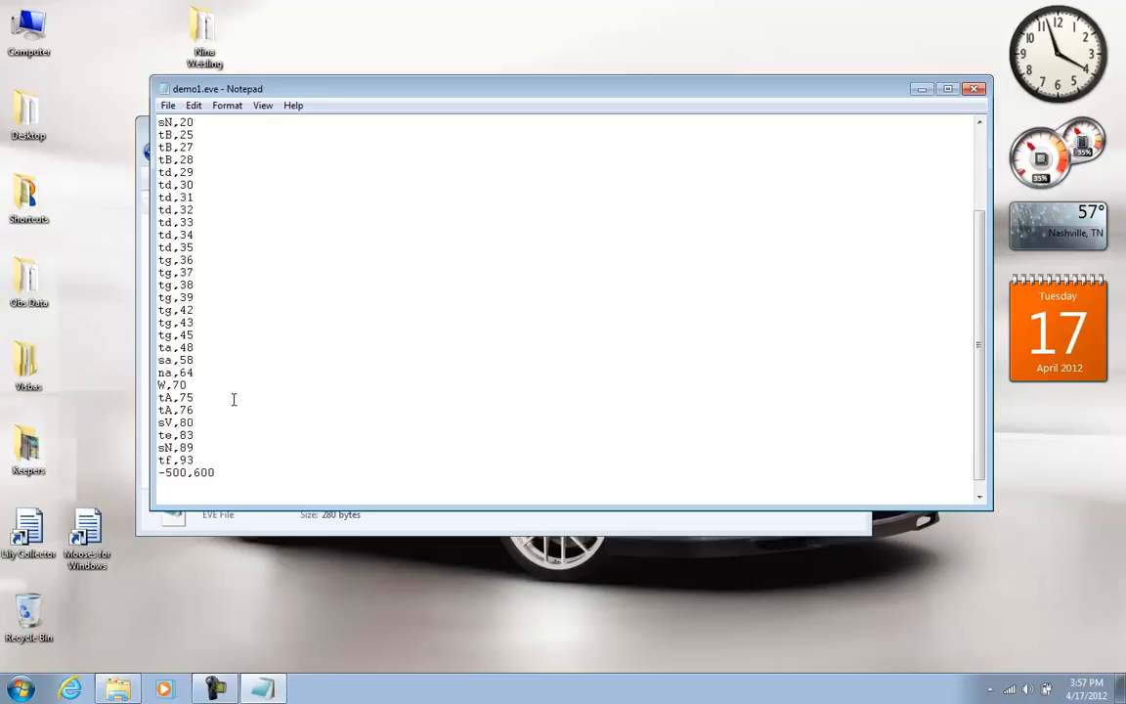
key(Up)
key(Up)
key(Up)
key(Up)
key(Up)
key(Up)
key(Up)
key(Up)
key(Up)
key(Up)
key(Up)
key(Up)
key(Up)
key(Up)
key(Up)
key(Up)
key(Up)
key(Up)
key(Up)
key(Up)
key(Up)
key(Up)
key(Up)
key(Up)
key(Up)
key(Up)
key(Up)
key(Up)
key(Up)
key(Up)
key(Up)
key(Up)
key(Up)
key(Up)
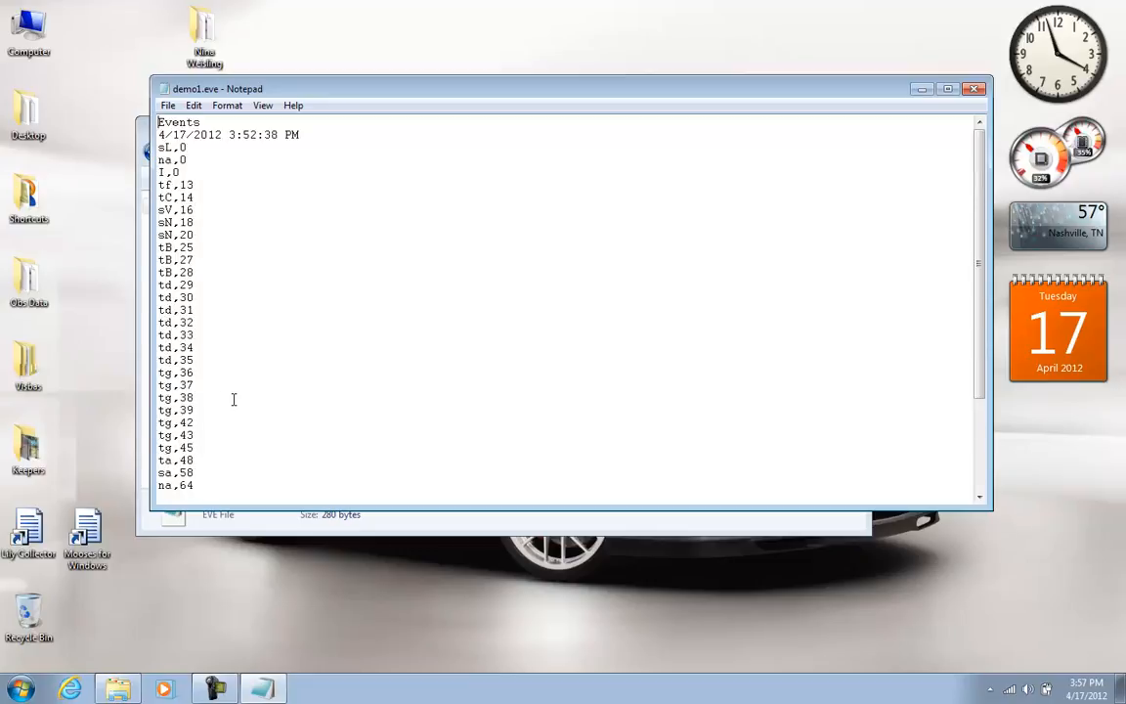
key(Down)
key(Down)
key(Down)
key(Down)
key(Down)
key(Down)
key(Down)
key(Down)
key(Down)
key(Down)
key(Down)
key(Down)
key(Down)
key(Down)
key(Down)
key(Down)
key(Down)
key(Down)
key(Down)
key(Down)
text(-500,600)
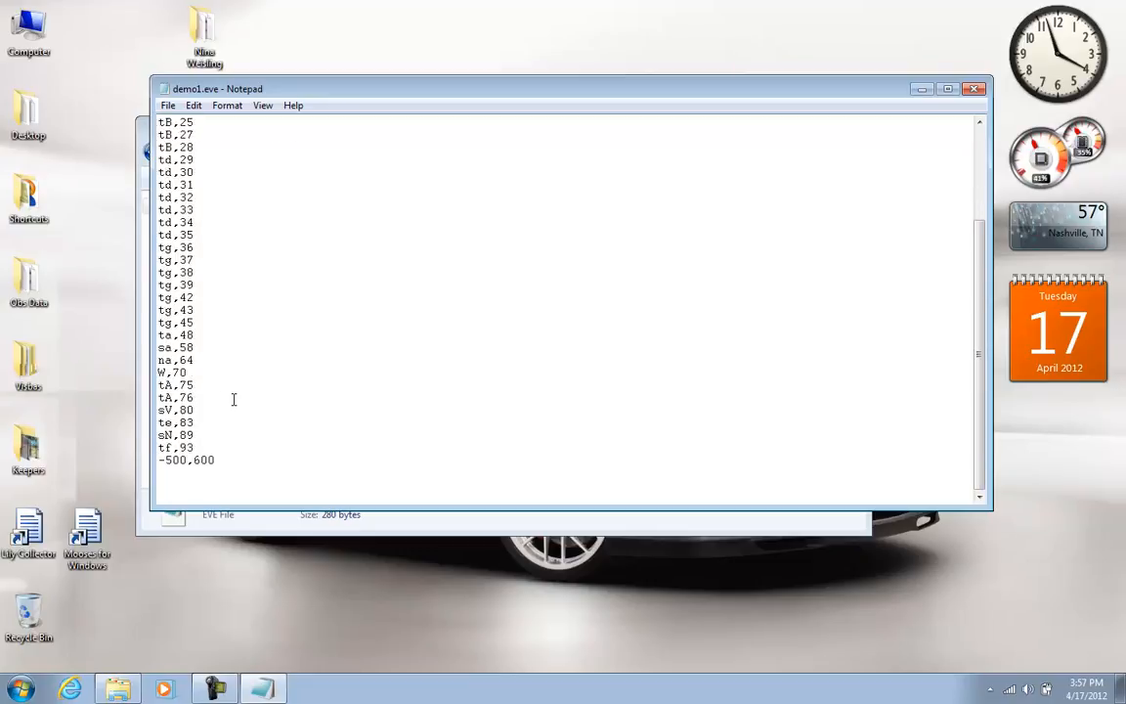
key(Up)
key(Up)
key(Down)
key(Down)
key(Down)
key(Up)
key(Up)
key(Up)
key(Up)
key(Up)
key(Up)
key(Up)
key(Up)
key(Up)
key(Up)
key(Up)
key(Up)
key(Up)
key(Up)
key(Up)
key(Up)
key(Up)
key(Up)
key(Up)
key(Up)
key(Up)
key(Up)
key(Up)
key(Up)
key(Up)
key(Up)
key(Up)
key(Up)
key(Up)
key(Up)
key(Up)
key(Up)
key(Up)
key(Up)
key(Up)
key(Down)
key(Down)
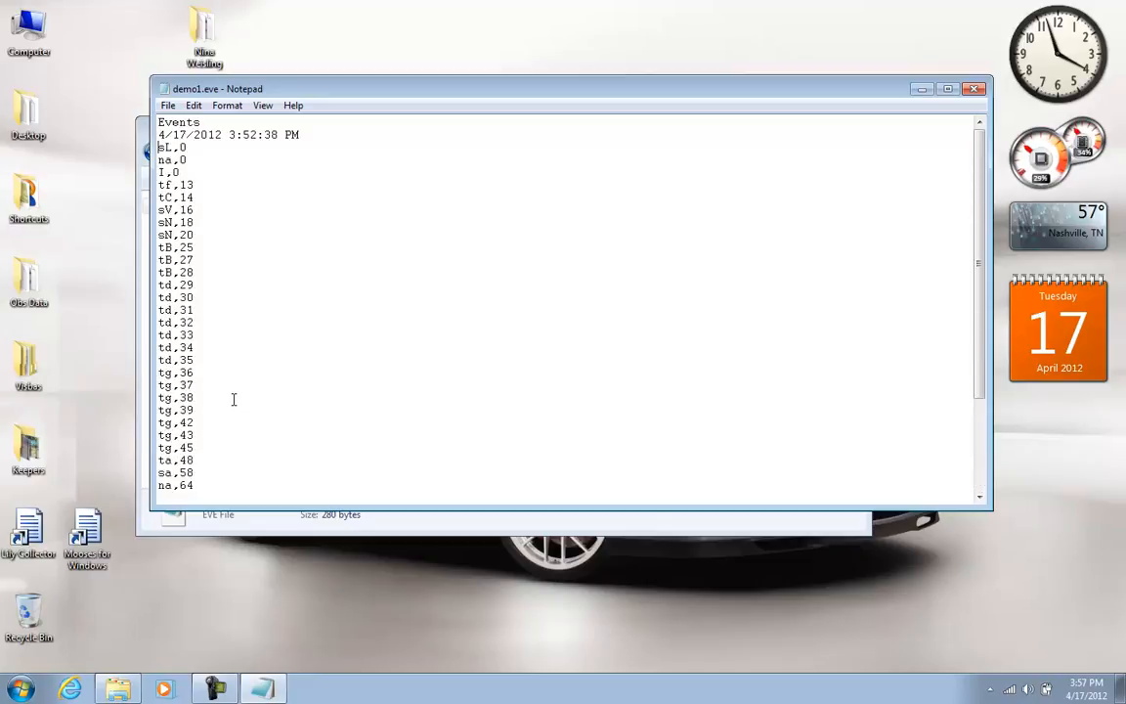
Go through the corrected event times in demo1.eve once more, from the first sL line to the end of the file
key(Down)
key(Down)
key(Down)
key(Down)
key(Down)
key(Down)
key(Down)
key(Down)
key(Down)
key(Down)
key(Down)
key(Down)
key(Down)
key(Down)
key(Down)
key(Down)
key(Down)
key(Down)
key(Down)
key(Down)
key(Down)
key(Down)
key(Down)
key(Down)
key(Down)
key(Down)
key(Down)
key(Down)
key(Down)
key(Down)
key(Down)
key(Down)
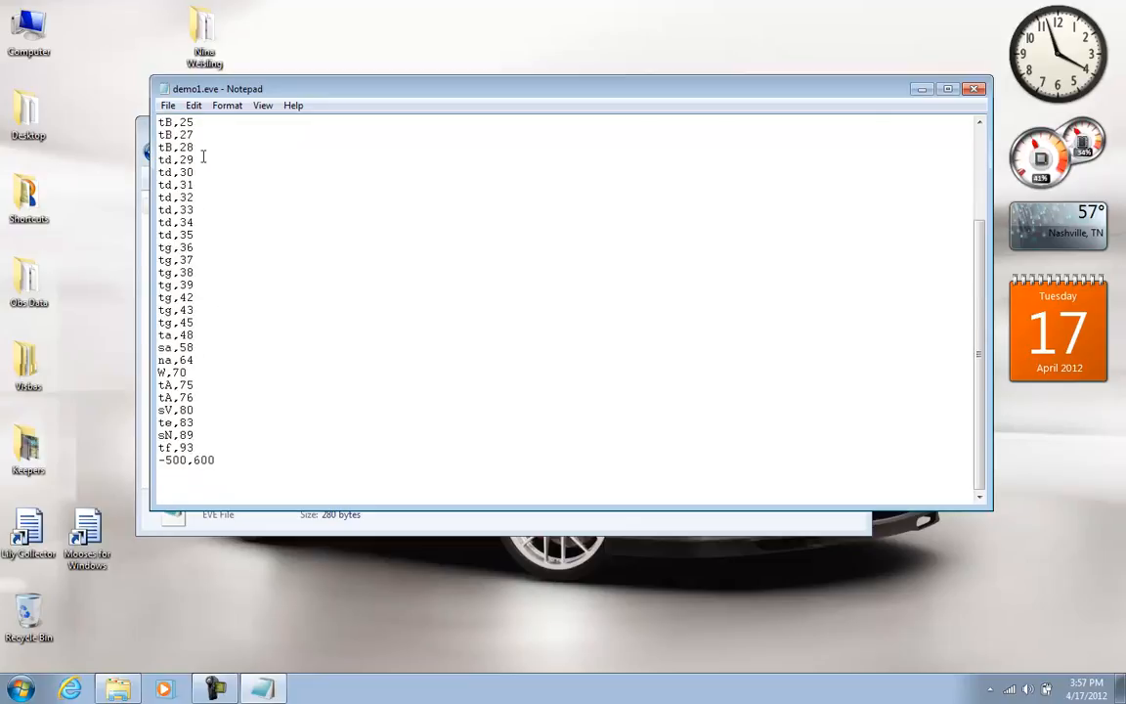
Save the corrected demo1.eve file and close it
click(168, 105)
click(194, 157)
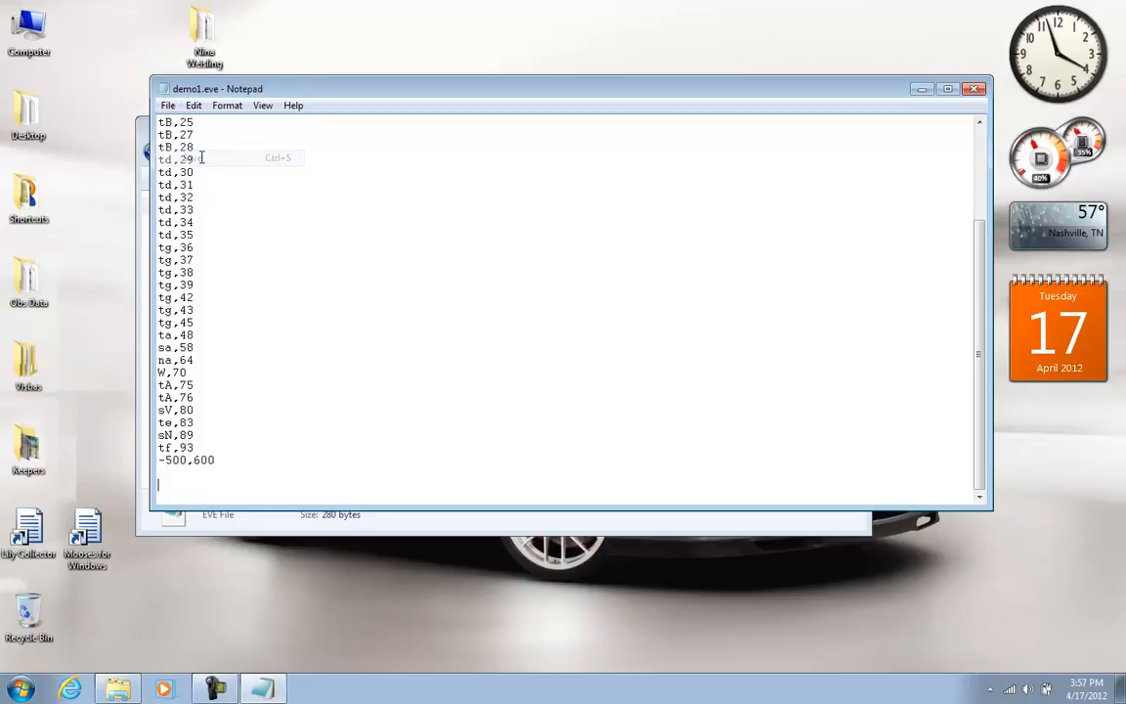
click(976, 91)
Duplicate demo1.eve within the Data folder
click(324, 228)
click(398, 260)
click(364, 230)
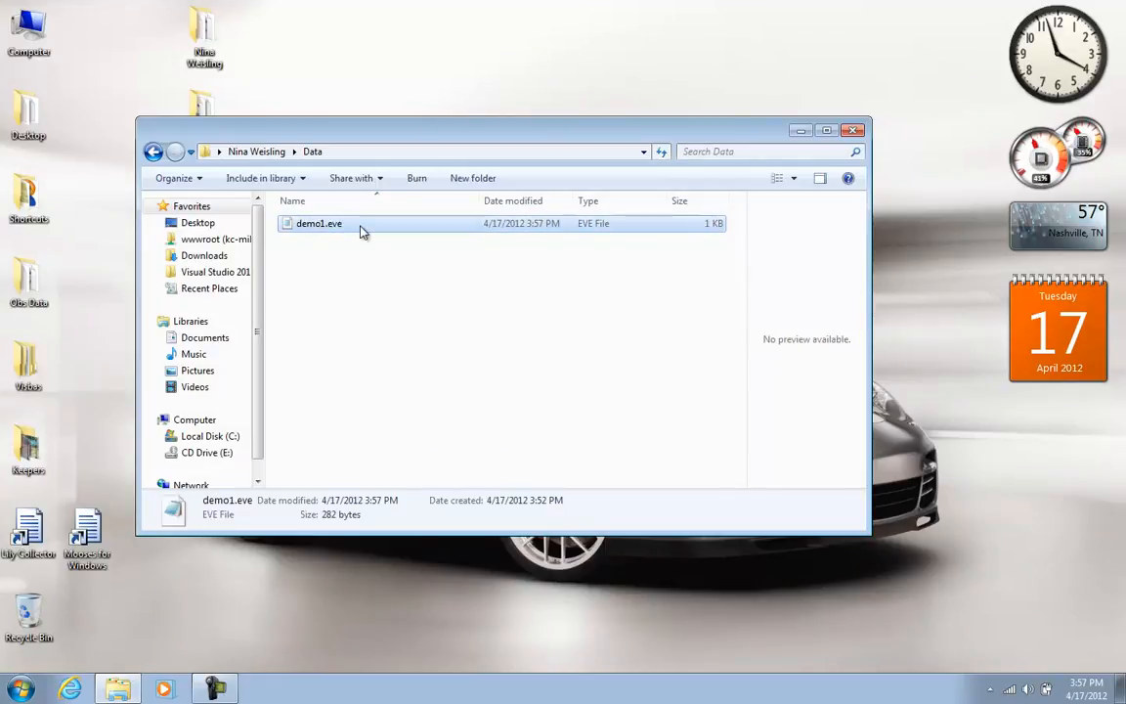
click(370, 277)
key(ctrl+v)
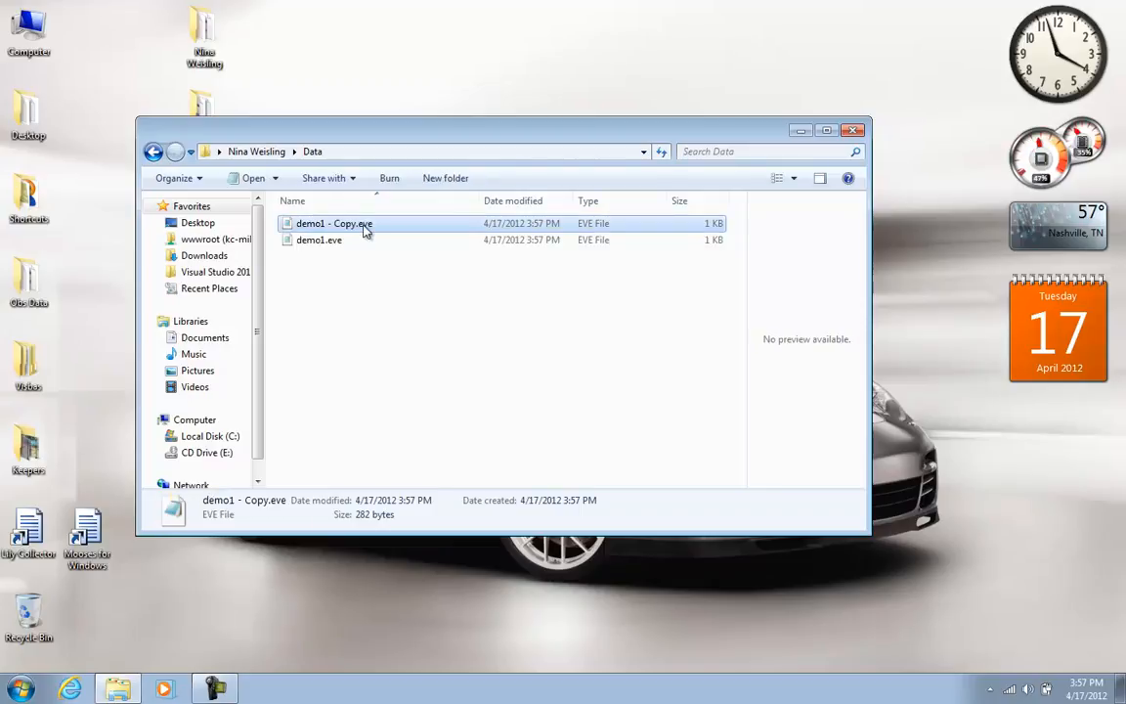
Rename the copied event file as demo1 - Rely.eve
click(322, 225)
drag(334, 224, 357, 225)
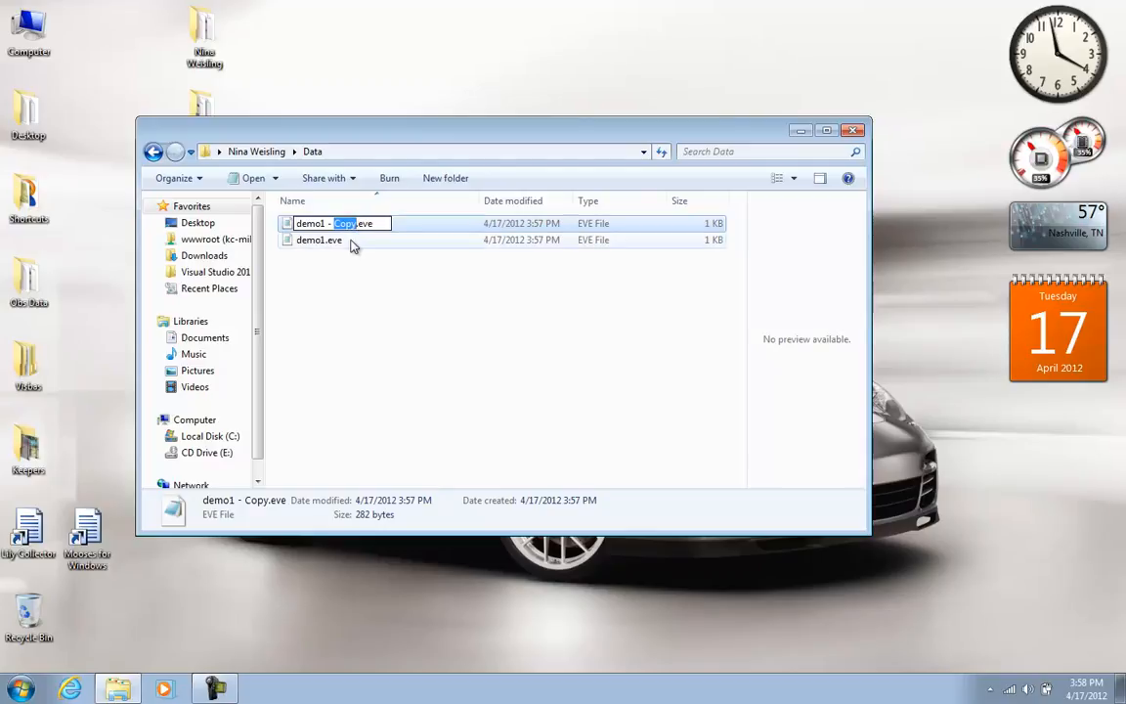
text(Rely)
click(390, 307)
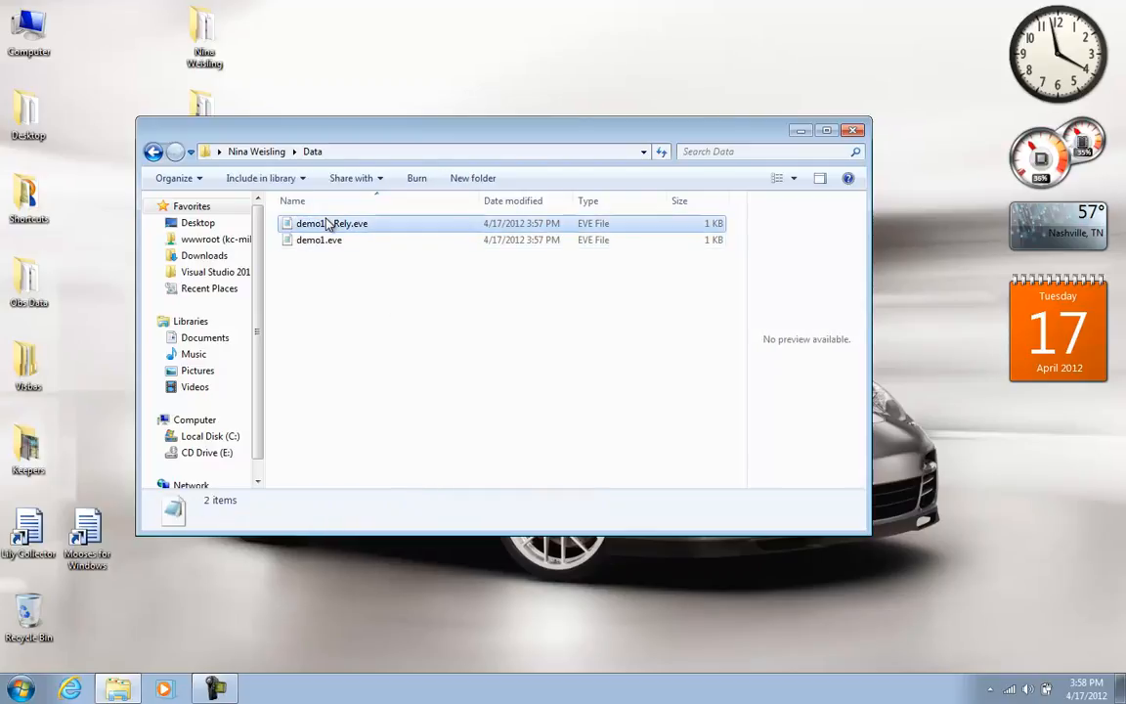
Open demo1 - Rely.eve and set the time of the sN line just above the tB lines to 24
double_click(328, 225)
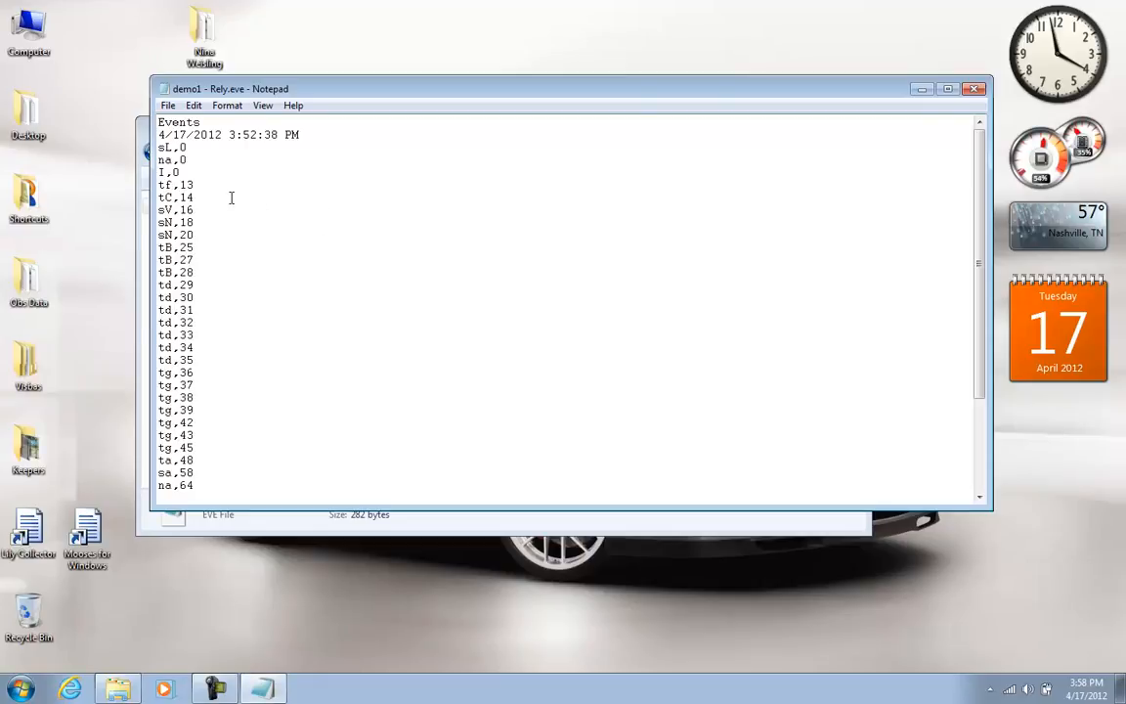
click(195, 198)
key(BackSpace)
text(4)
Set the time of the W line to 73
key(Down)
key(Down)
key(Down)
key(Down)
key(Down)
key(Down)
key(Down)
key(Down)
key(Down)
key(Down)
key(Down)
key(Down)
key(Down)
key(Down)
key(Down)
key(Down)
key(Down)
key(Down)
key(Down)
key(Return)
text(W,70)
scroll(332, 255, down, 1)
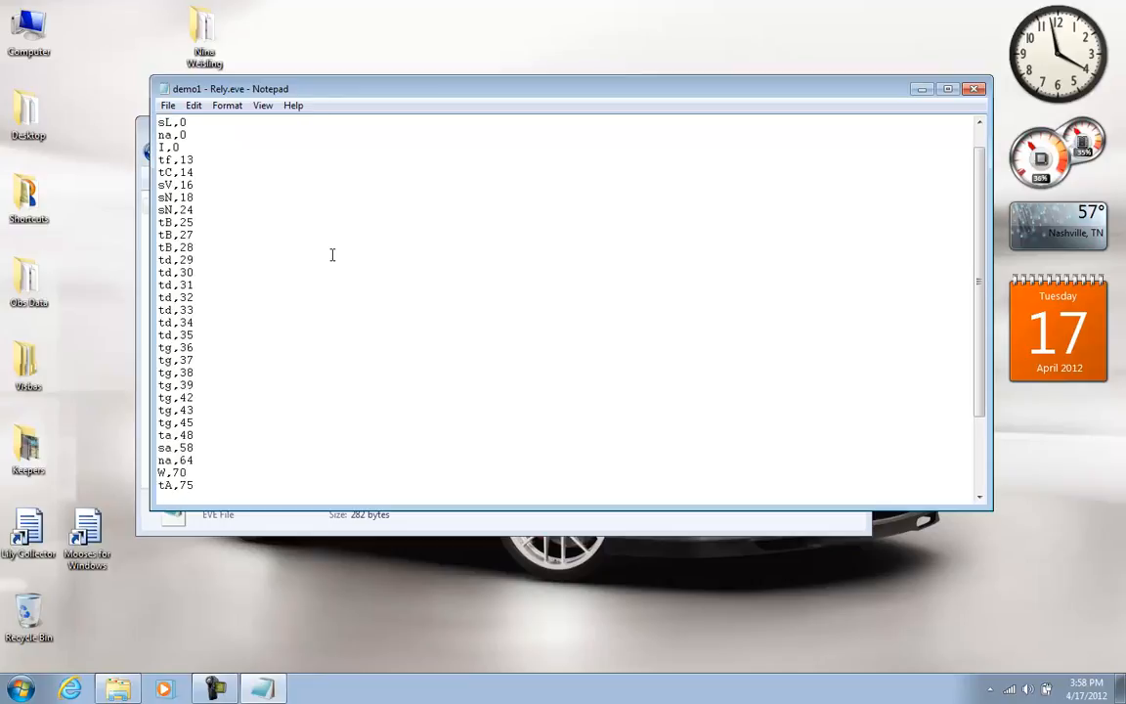
key(Down)
key(Down)
Set the time of the last tf line, just above the closing -500 line, to 153
key(Down)
key(Down)
key(Down)
key(Down)
key(Down)
key(Down)
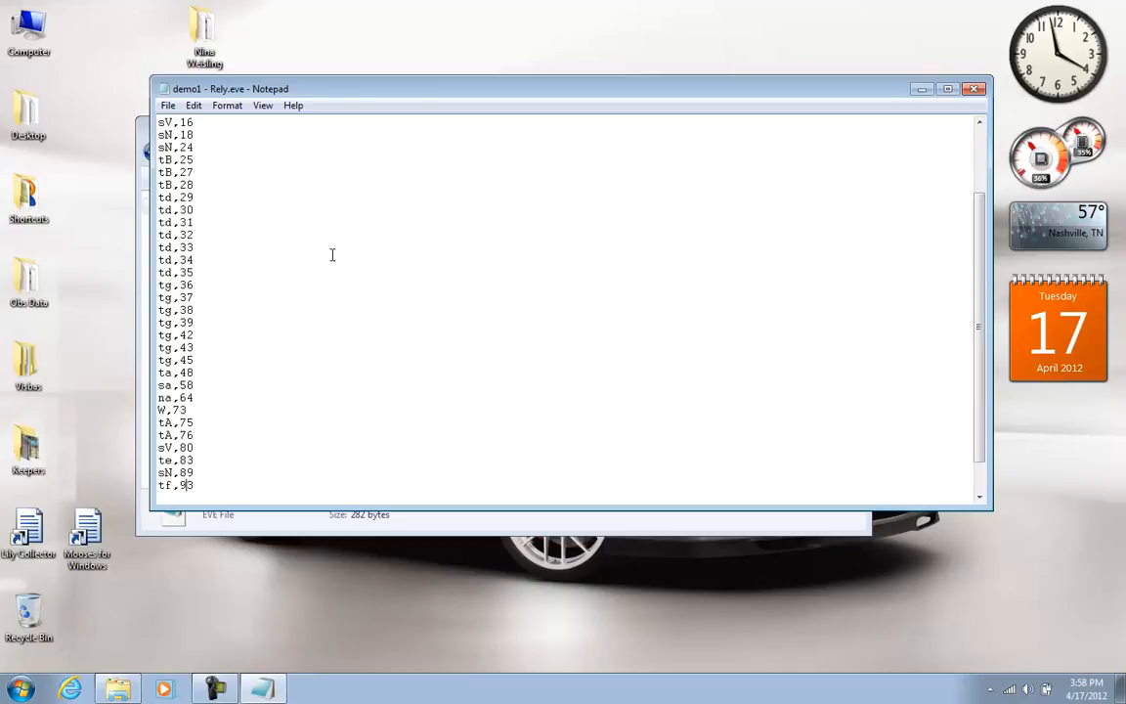
key(Up)
key(Up)
key(Right)
key(Right)
key(Right)
key(Right)
key(BackSpace)
text(15)
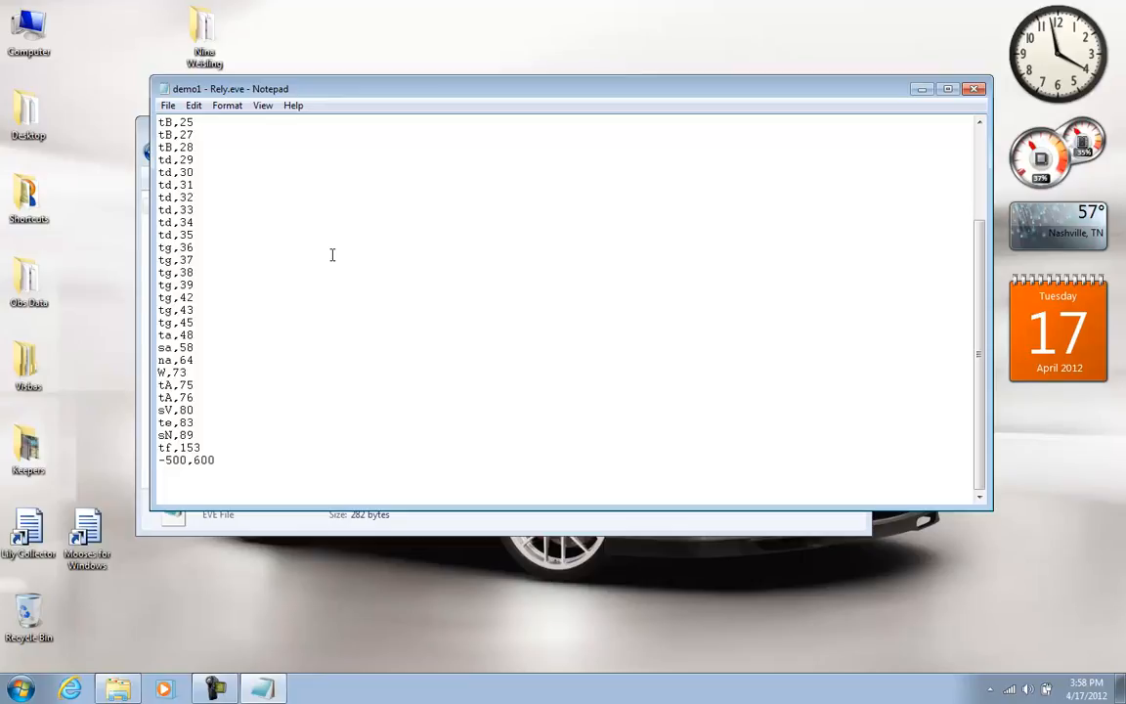
Set the time of the last sN line, just above the final tf line, to 129
key(Down)
key(Down)
key(Up)
key(Up)
key(Up)
key(Right)
key(Right)
key(Right)
key(Right)
key(BackSpace)
text(12)
Save the edited demo1 - Rely.eve file and close it
click(167, 110)
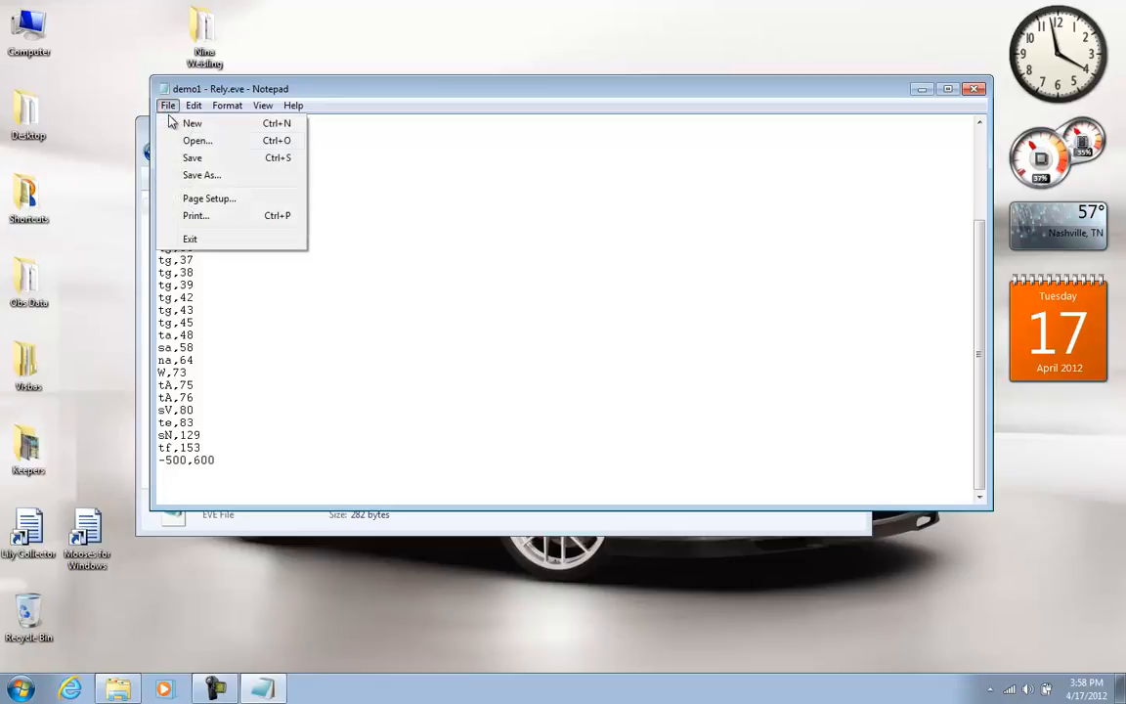
click(192, 157)
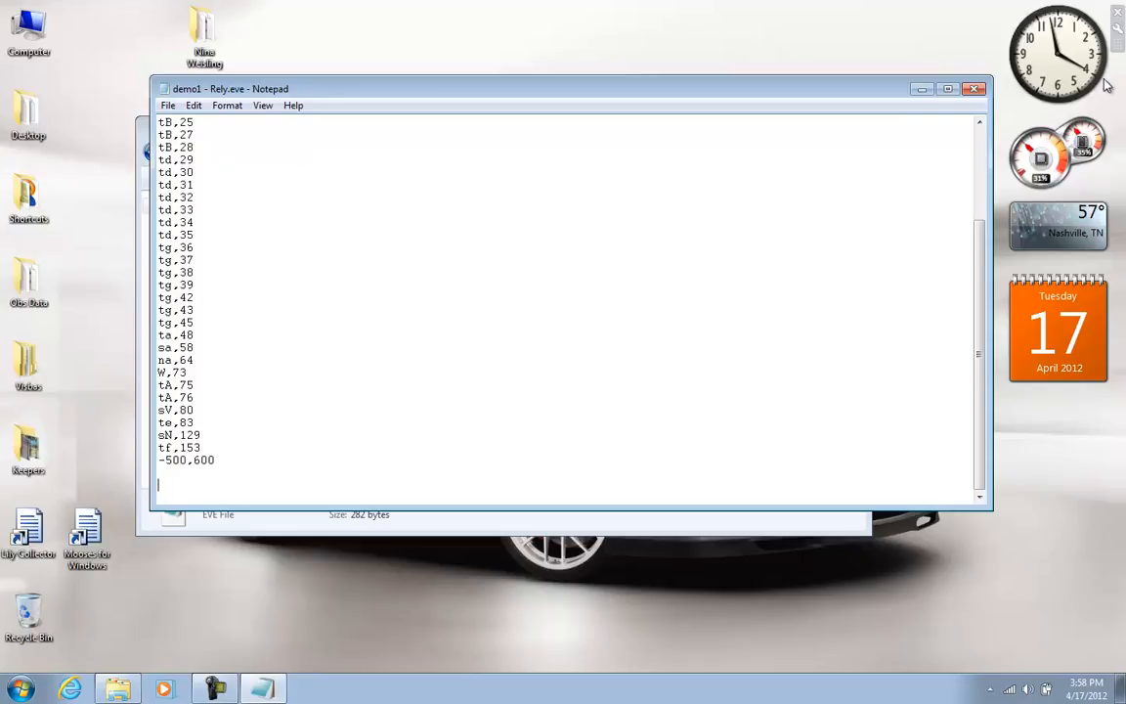
click(974, 89)
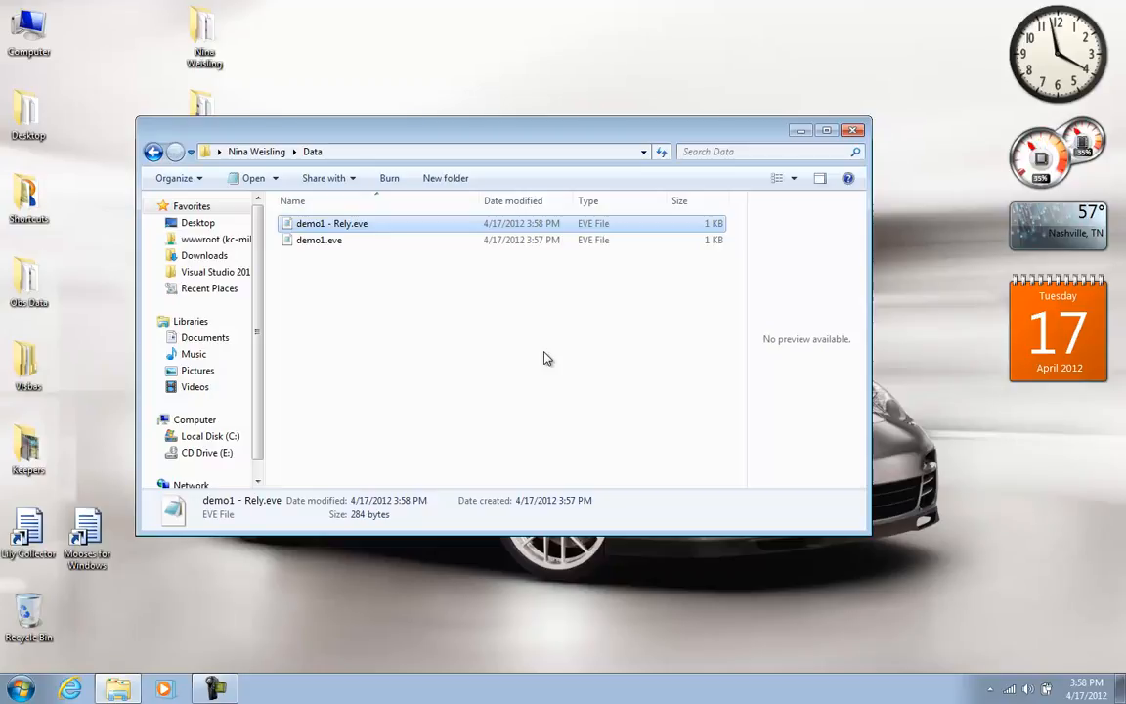
click(410, 339)
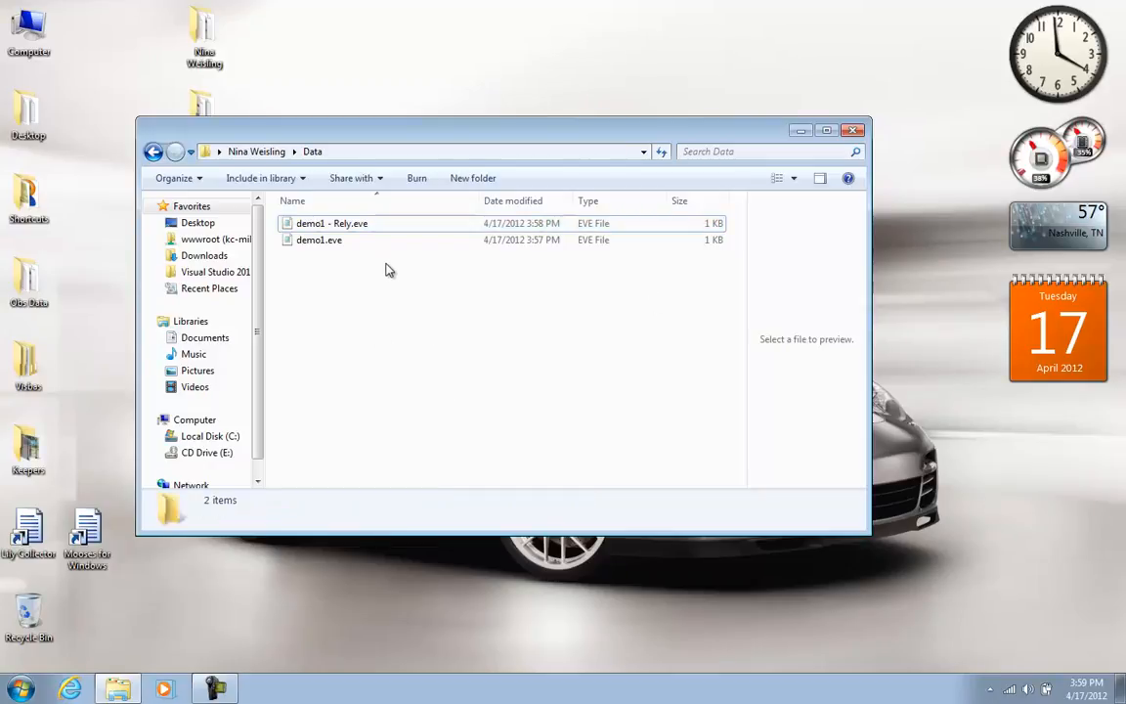
Launch MOOSES for Windows from the desktop
click(91, 544)
double_click(91, 545)
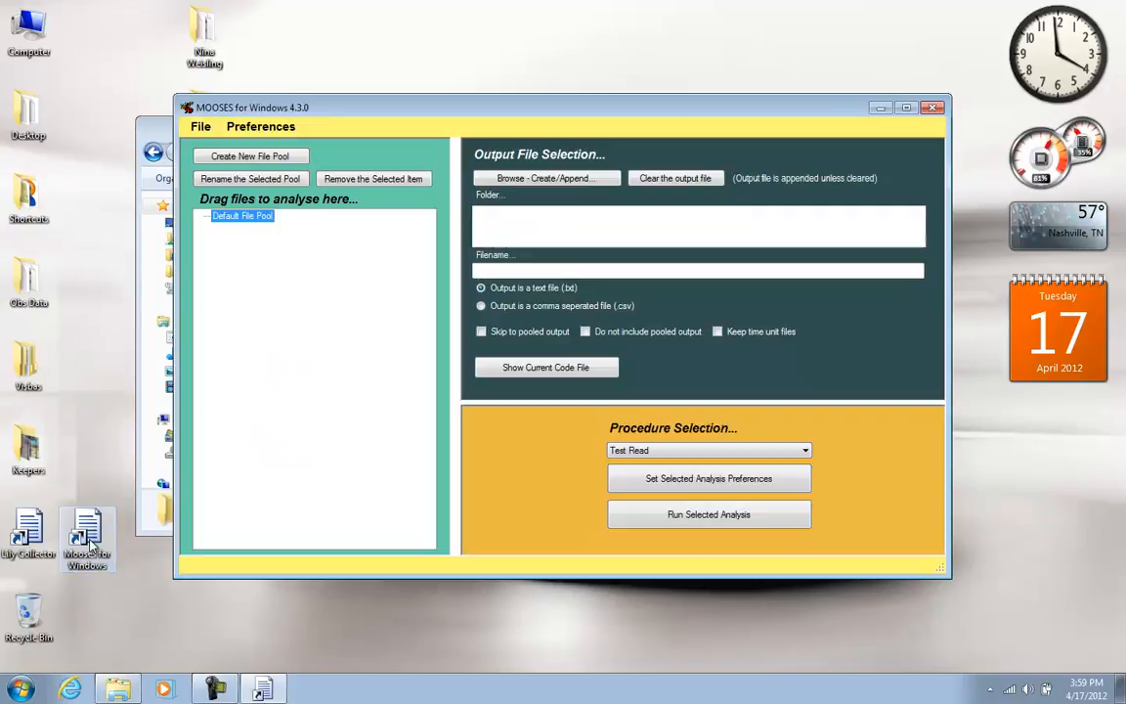
View the Mooses Activation form with its email and customer ID fields, and close it without activating
click(260, 126)
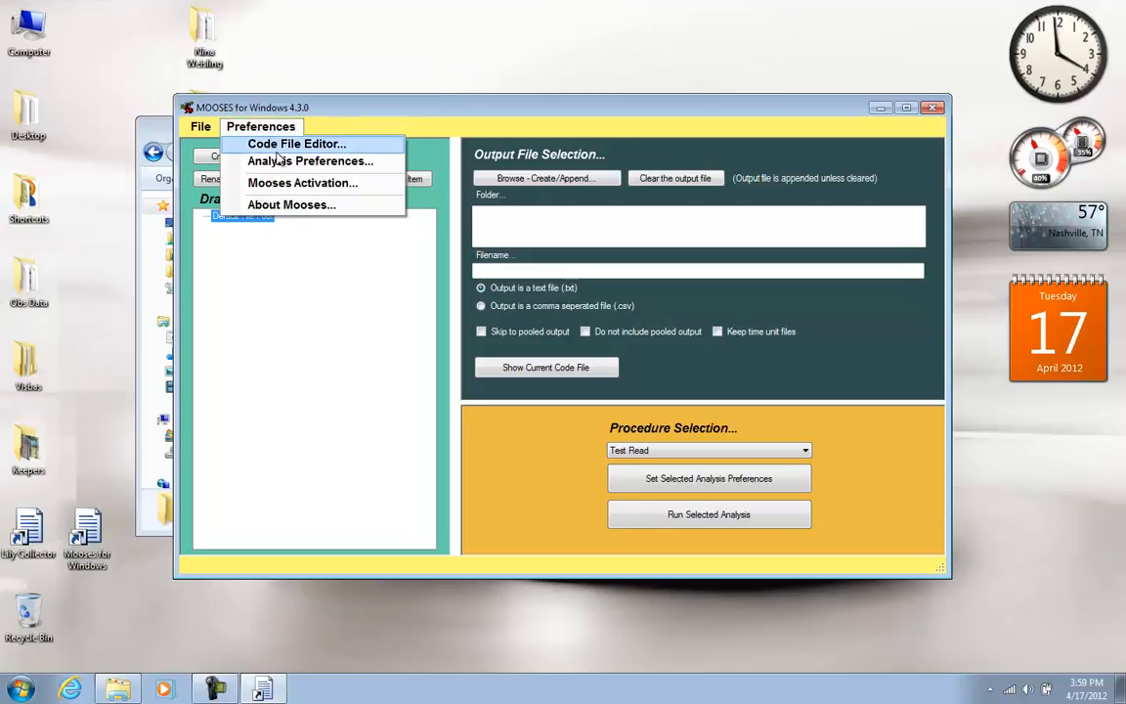
click(283, 183)
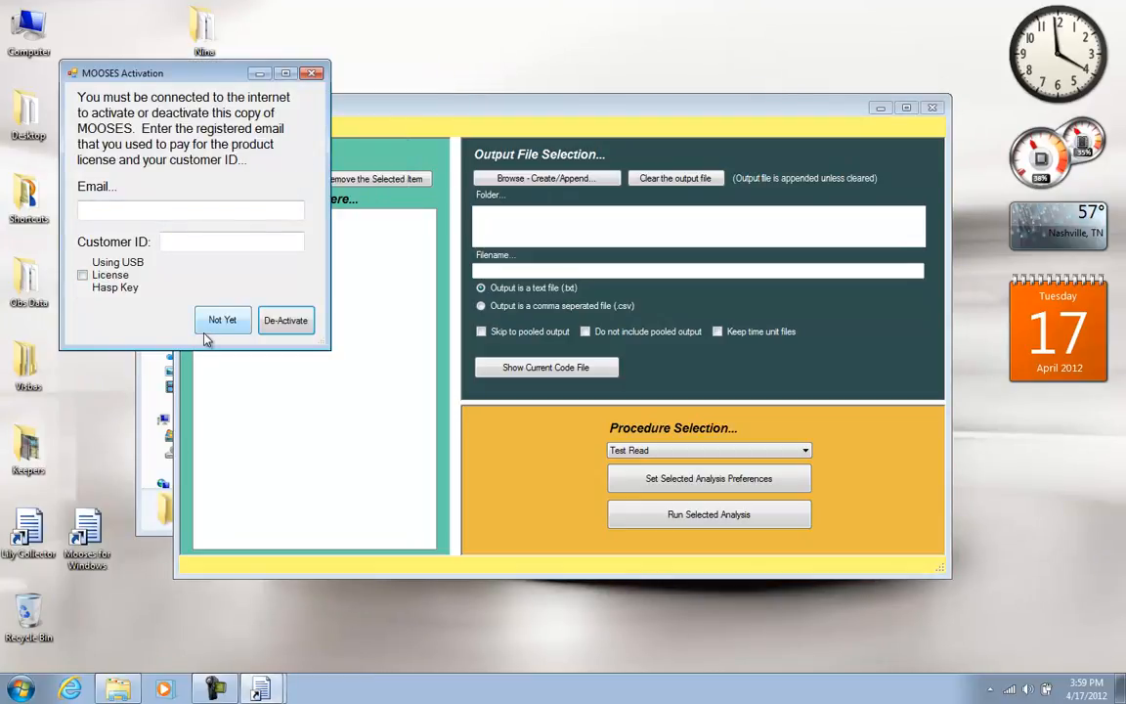
click(312, 75)
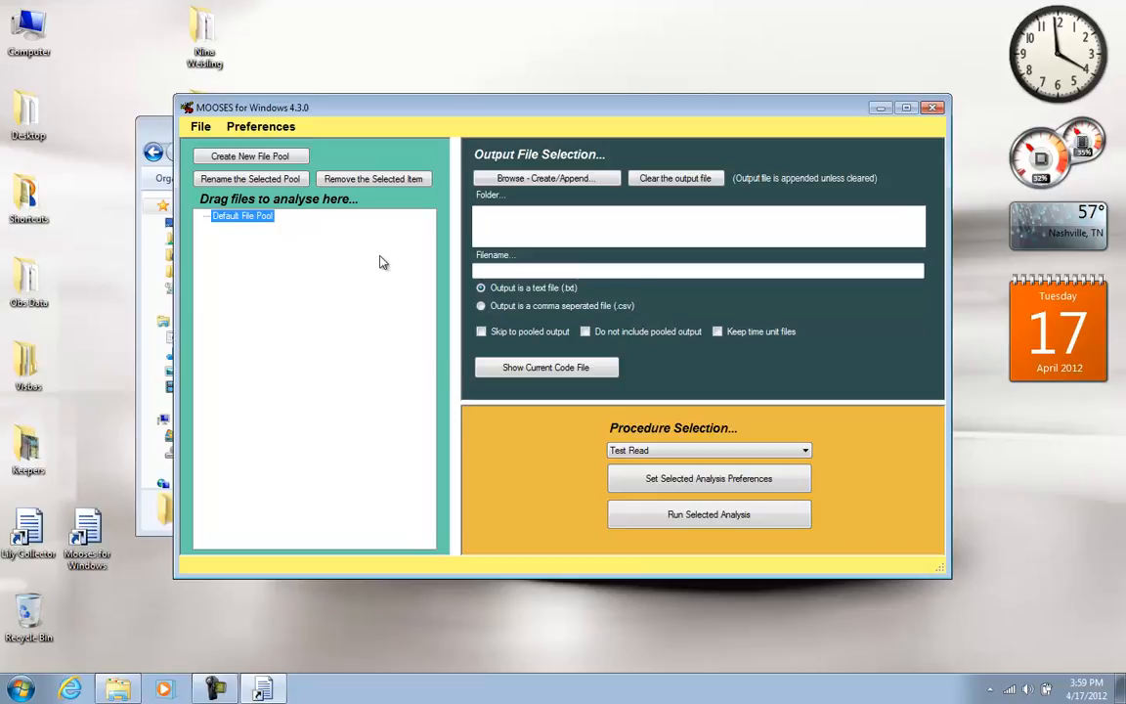
Start the Code File Editor and load the 4-17 MV4 .cod code file from the project folder on the desktop
drag(396, 110, 326, 74)
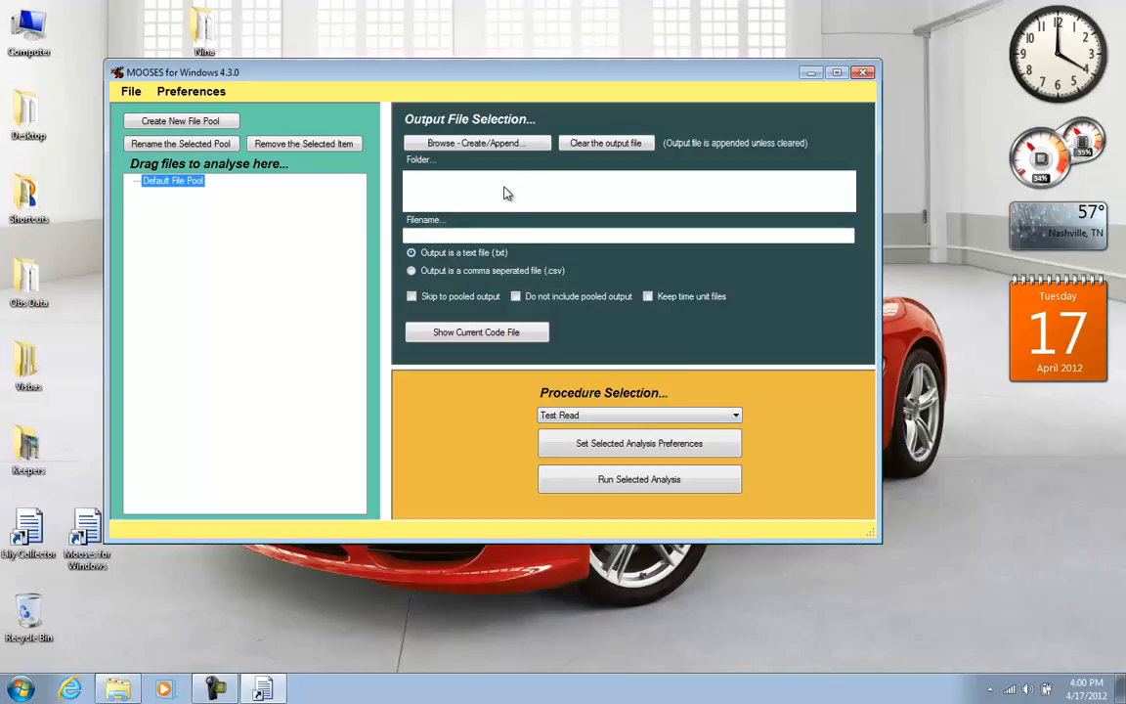
click(192, 94)
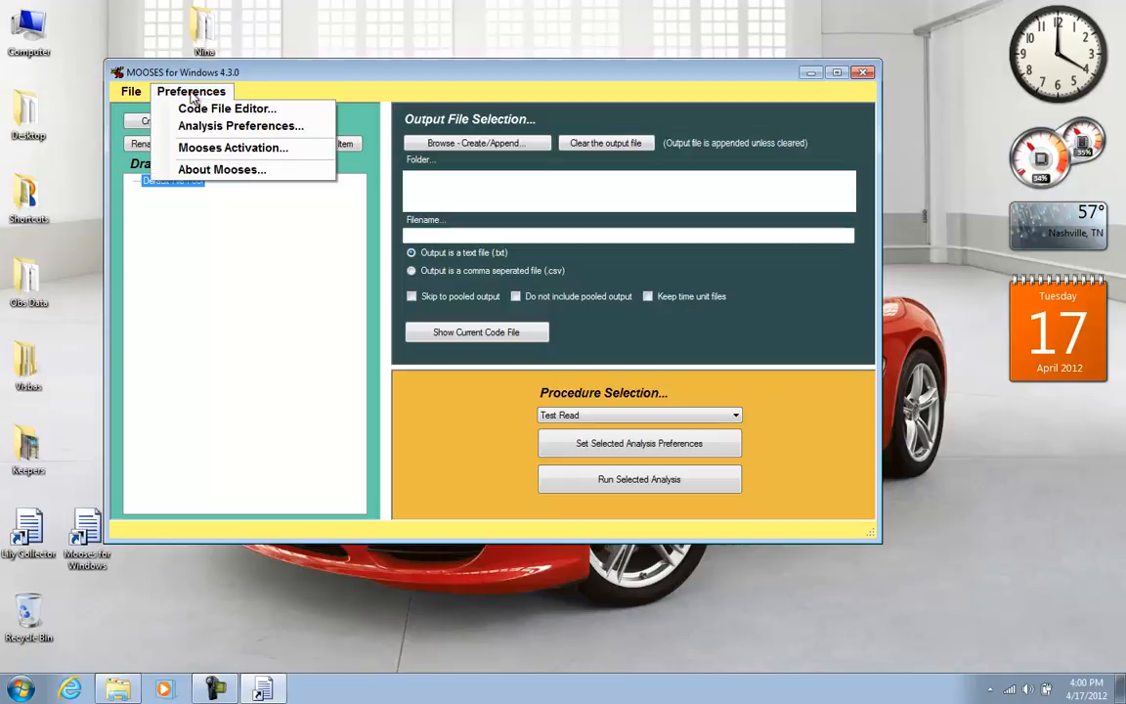
click(194, 114)
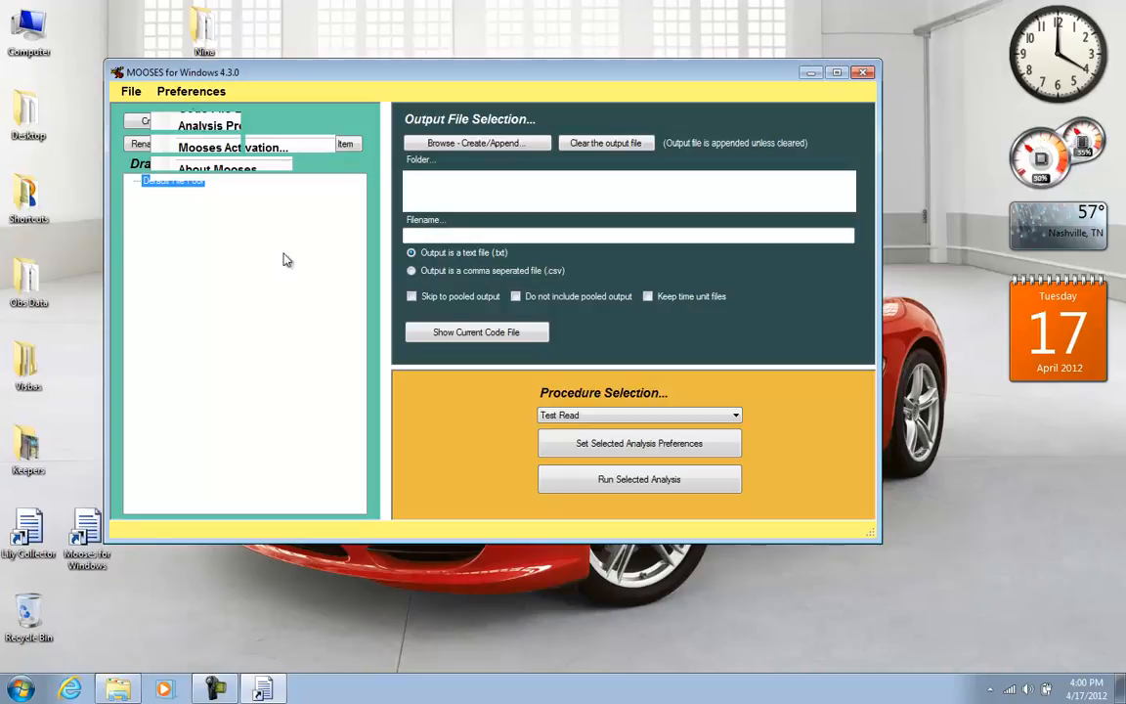
click(209, 185)
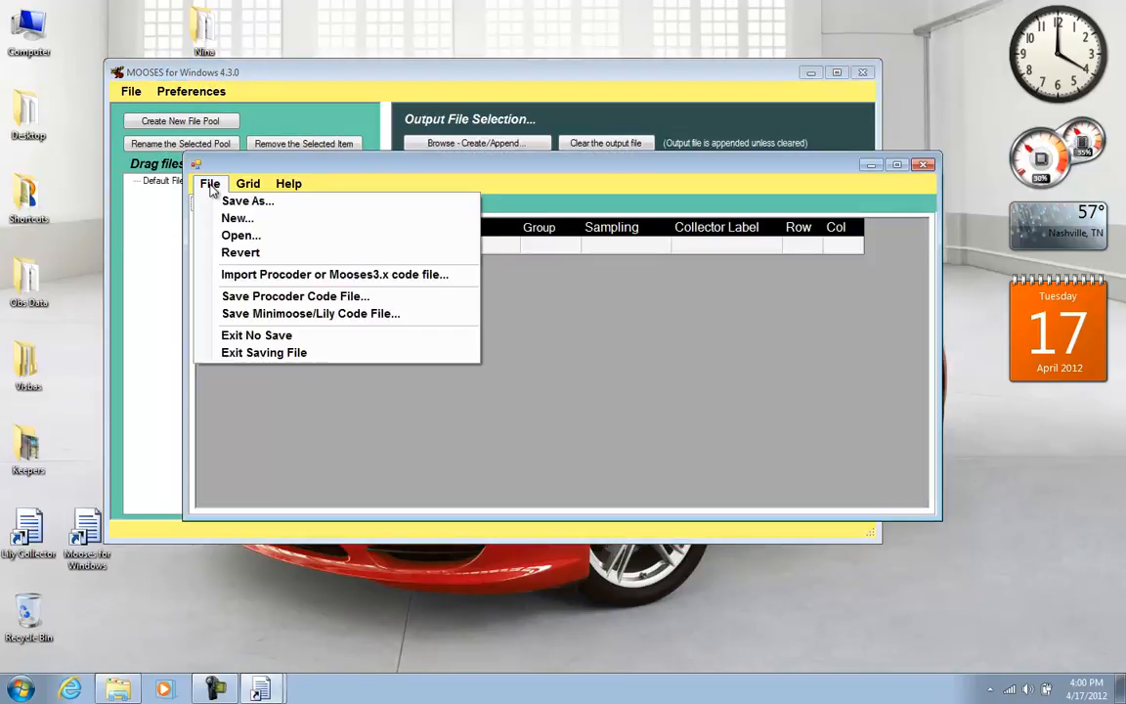
click(237, 236)
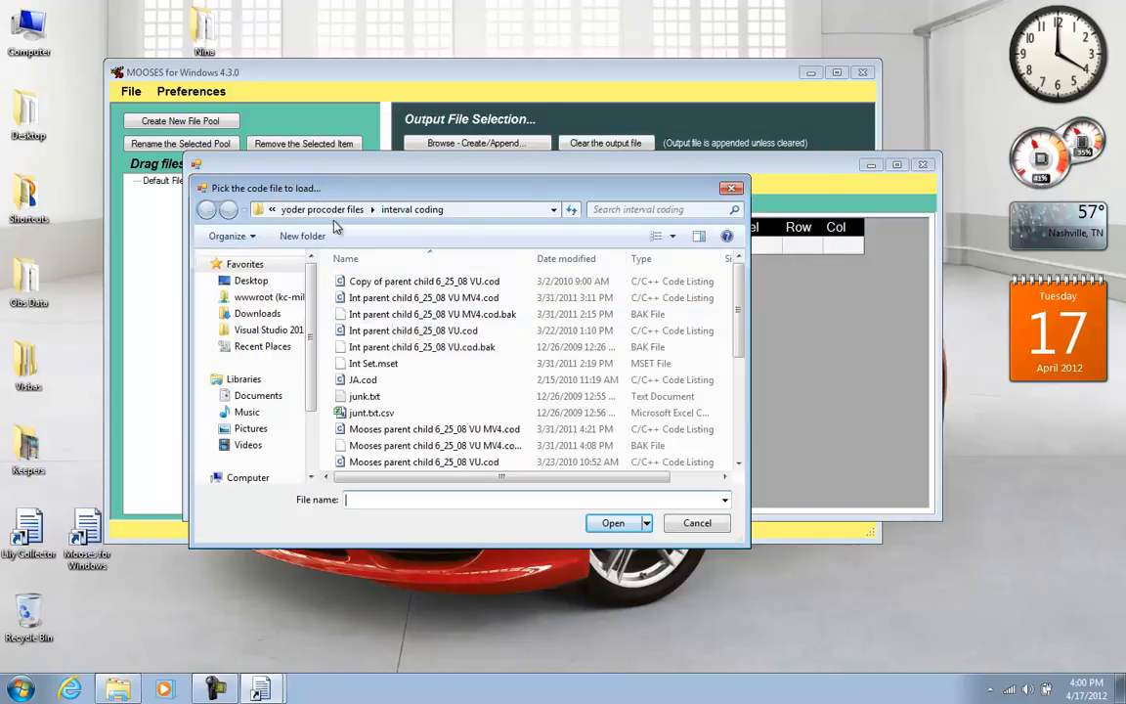
click(234, 280)
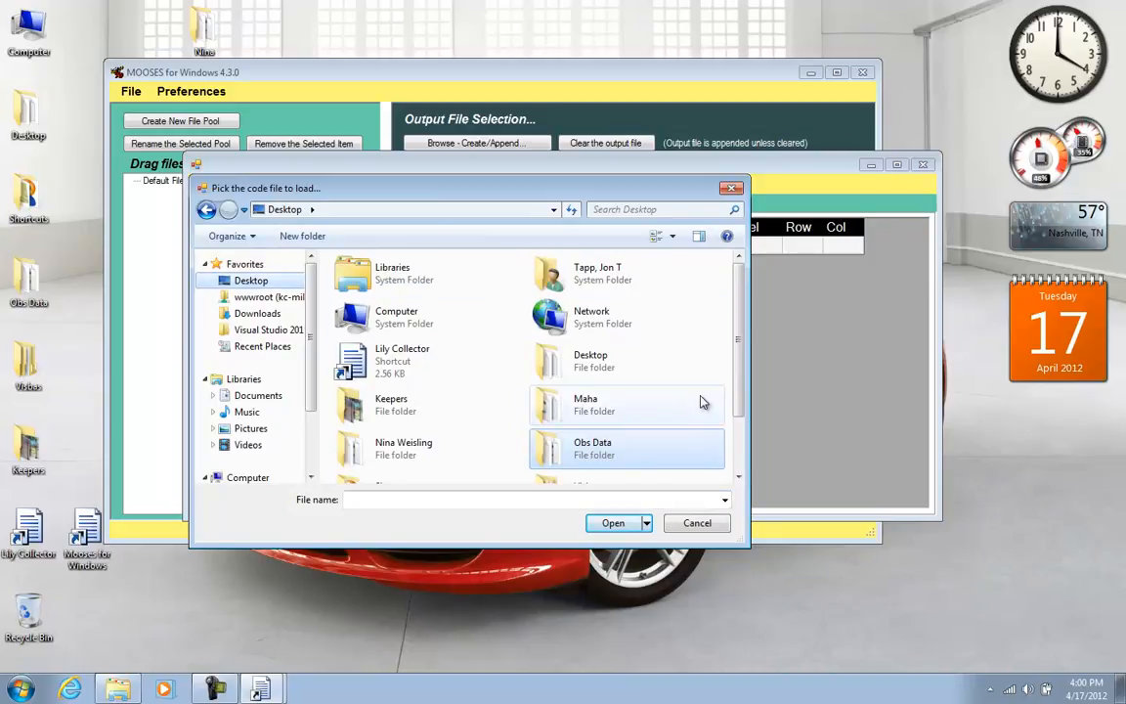
scroll(638, 422, down, 1)
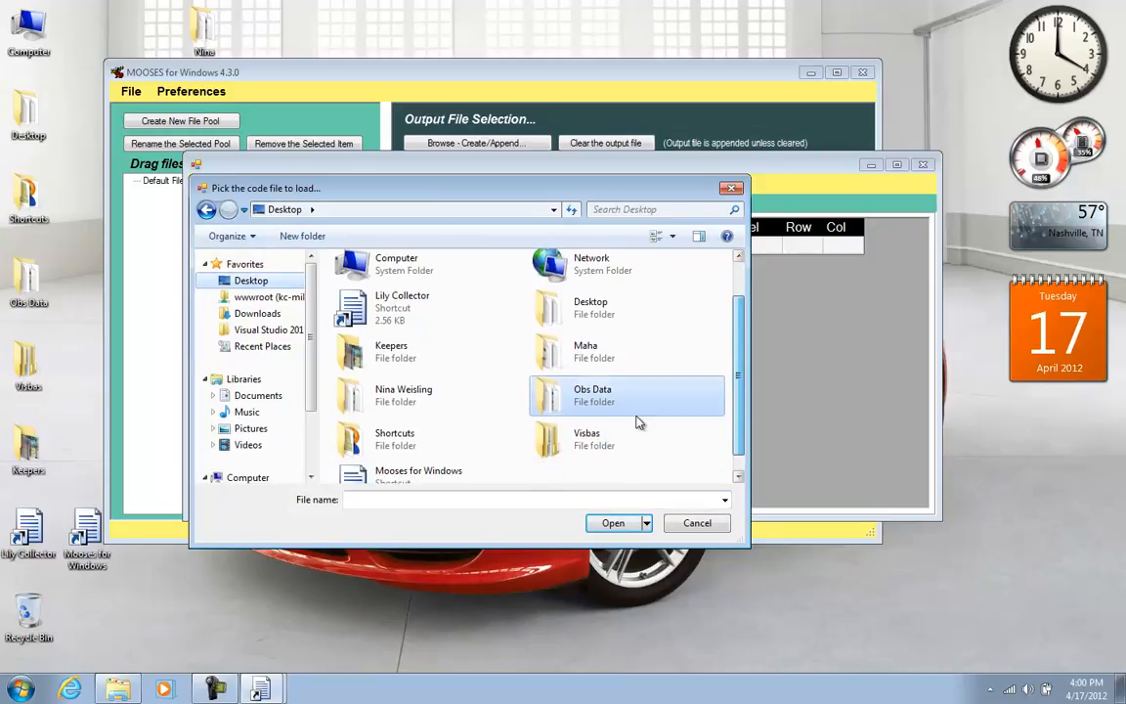
double_click(440, 403)
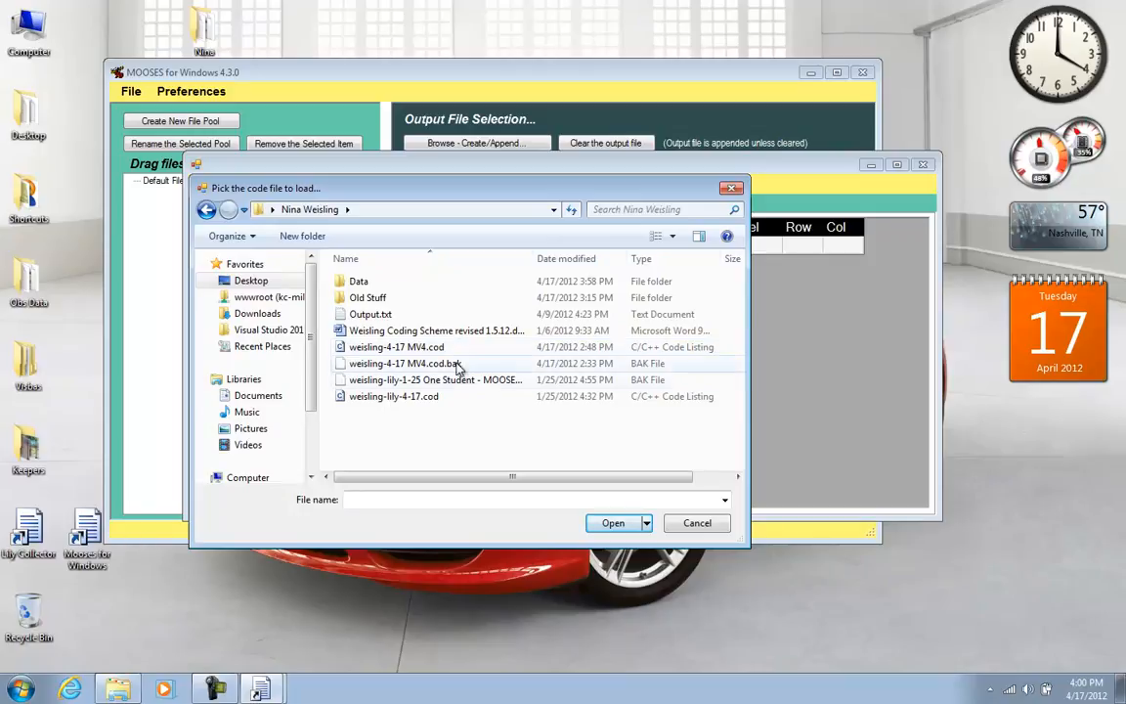
double_click(426, 348)
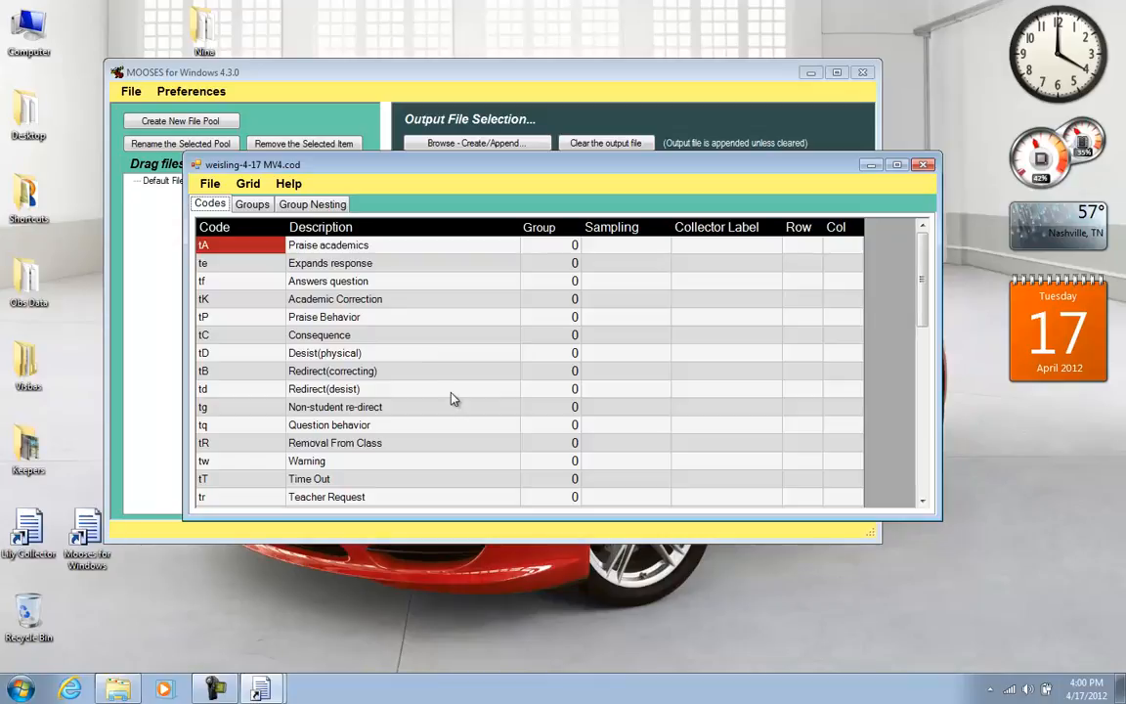
Review the list of codes and the code groups with their metrics, and return to the codes list
drag(921, 312, 921, 274)
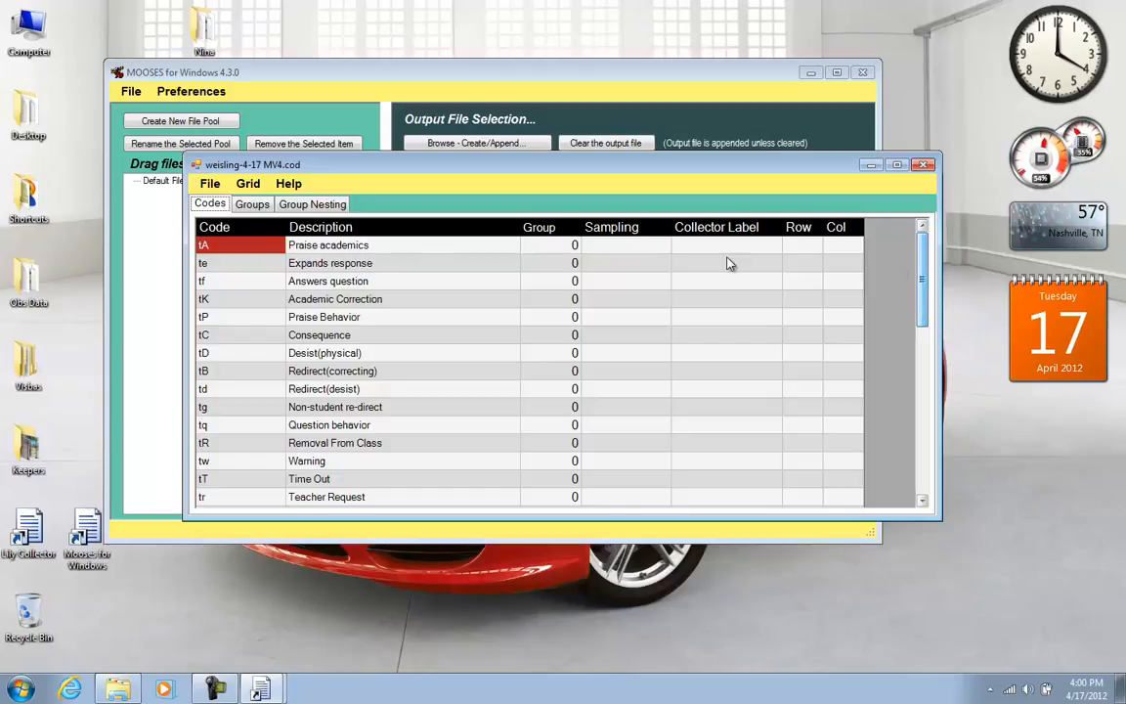
click(252, 205)
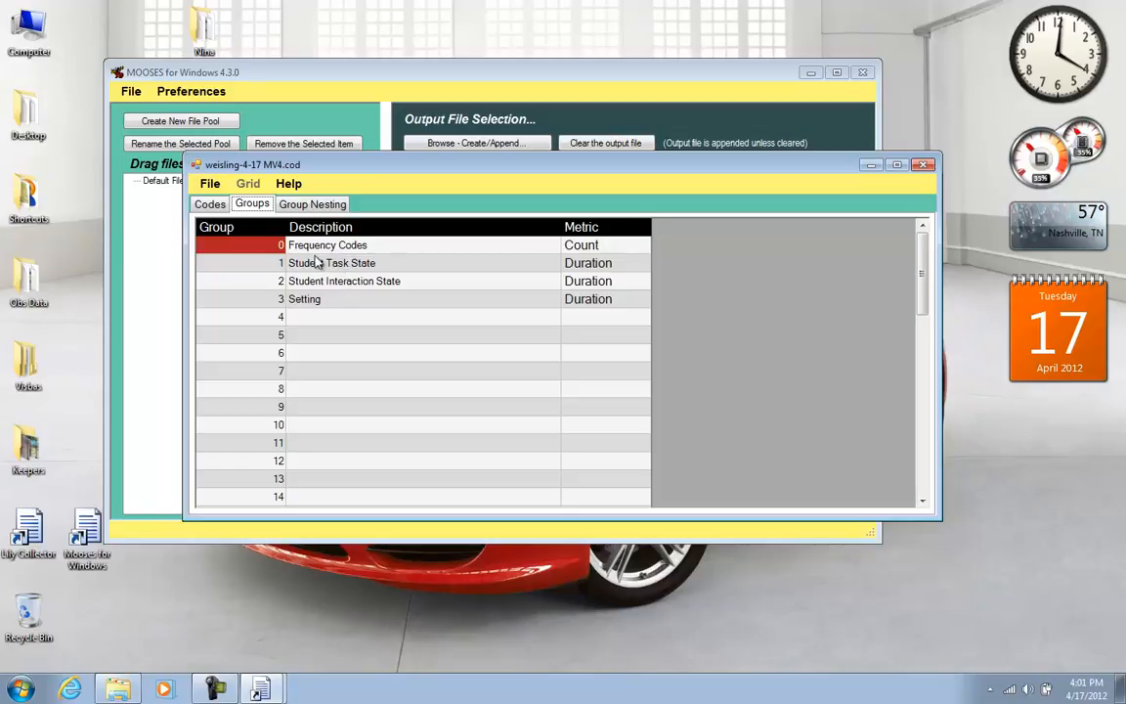
click(323, 248)
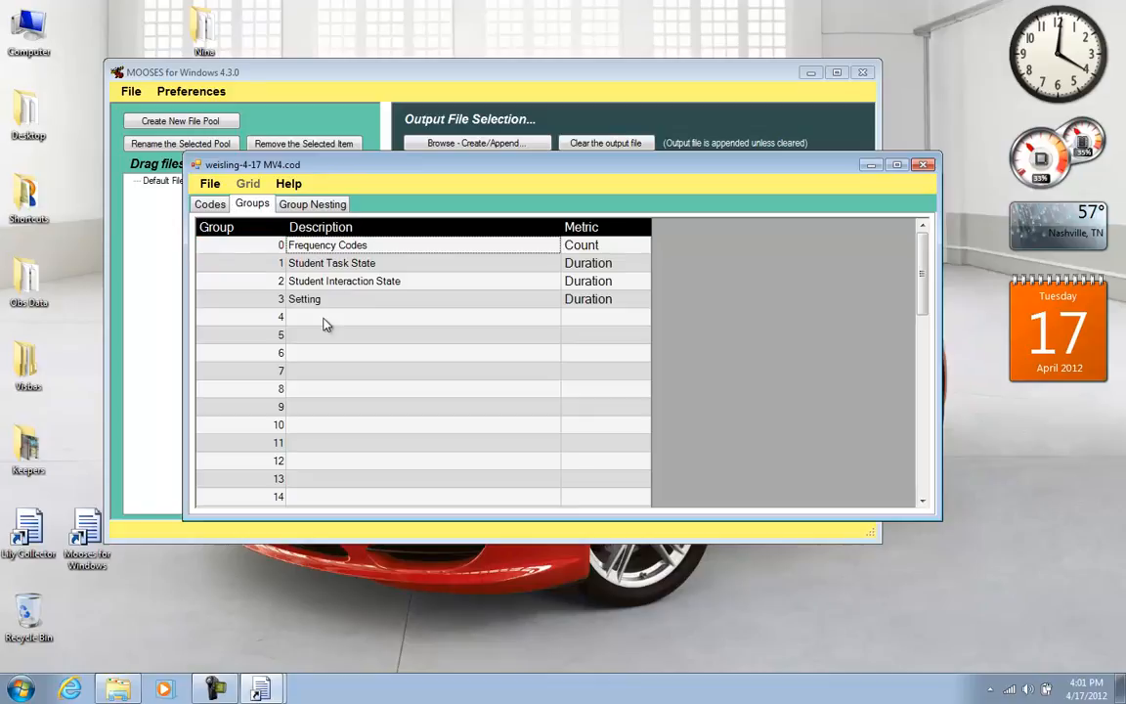
click(207, 203)
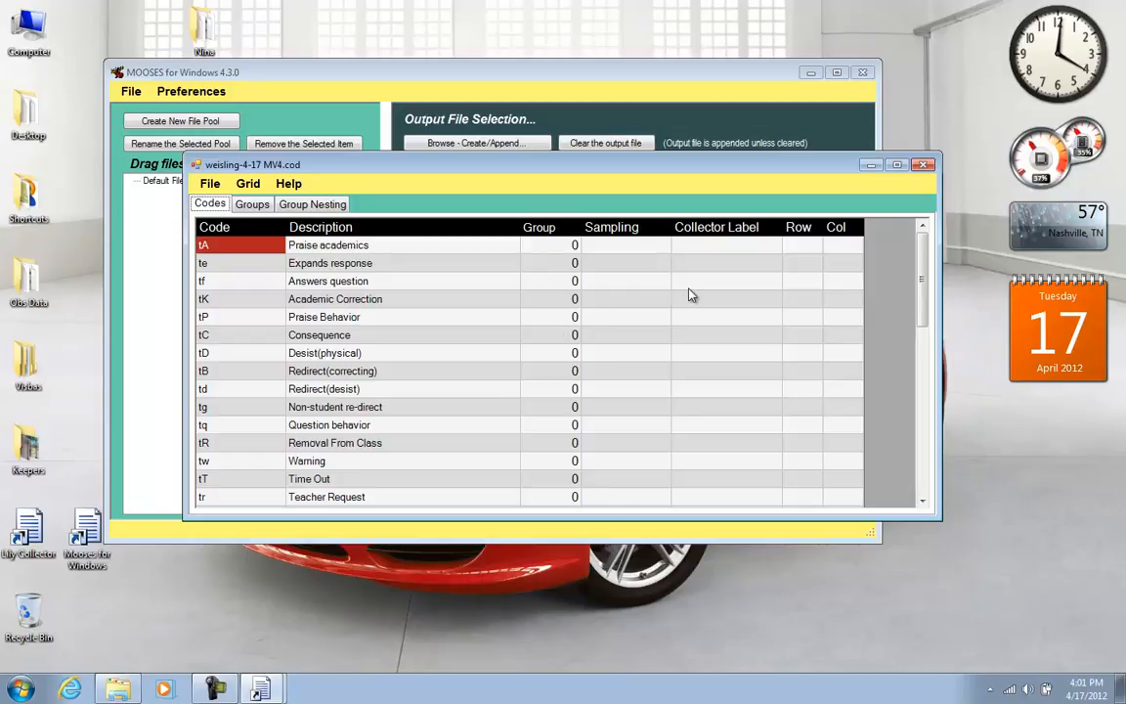
Set the sampling method to Timed Event for every code in the list, from tA down to W
click(657, 249)
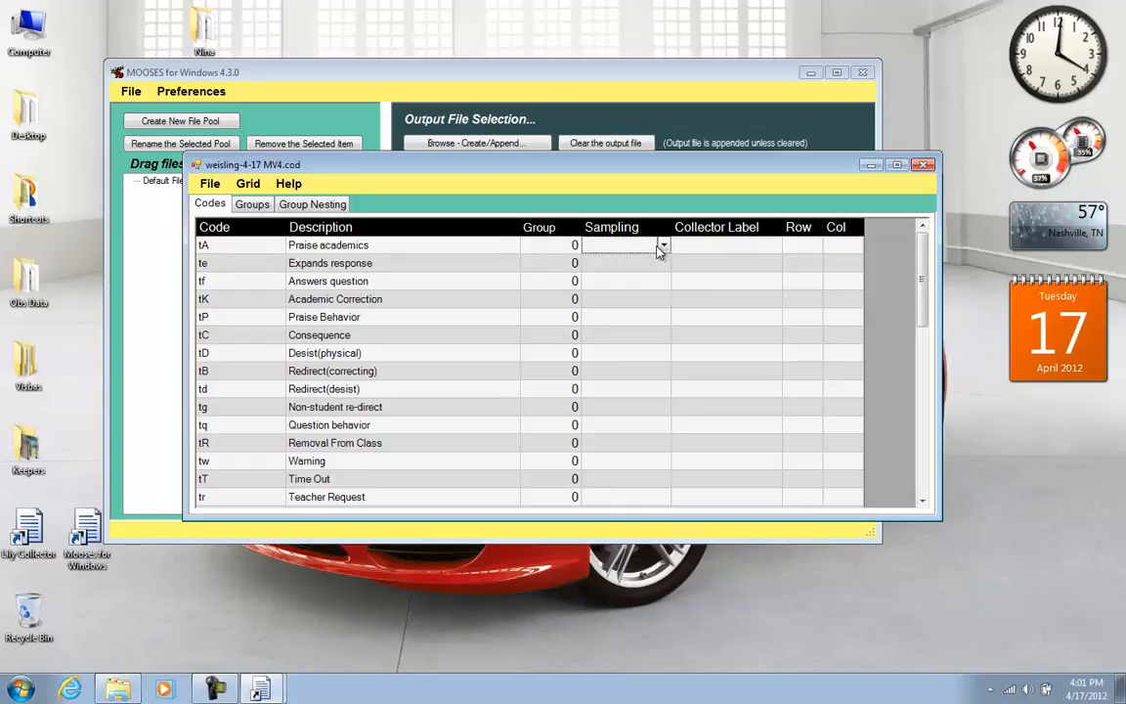
click(664, 248)
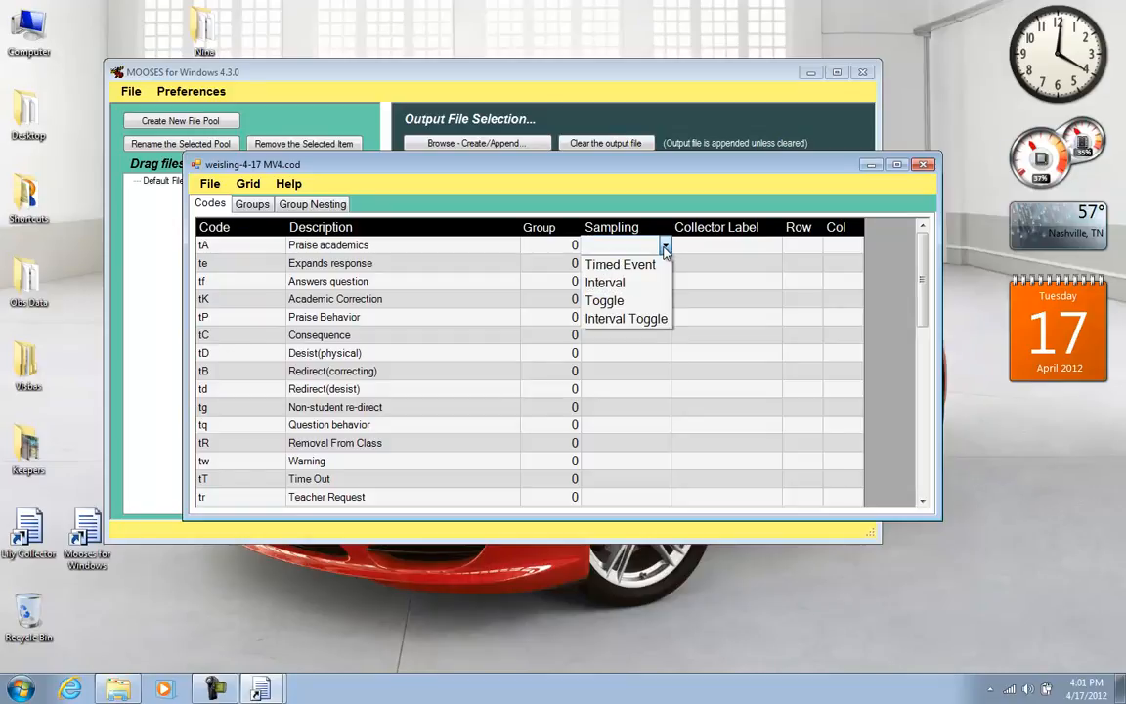
click(662, 264)
click(664, 266)
key(t)
click(647, 284)
key(t)
click(646, 302)
key(t)
click(638, 319)
key(t)
click(636, 335)
key(t)
click(635, 354)
key(t)
click(632, 372)
key(t)
click(629, 391)
key(t)
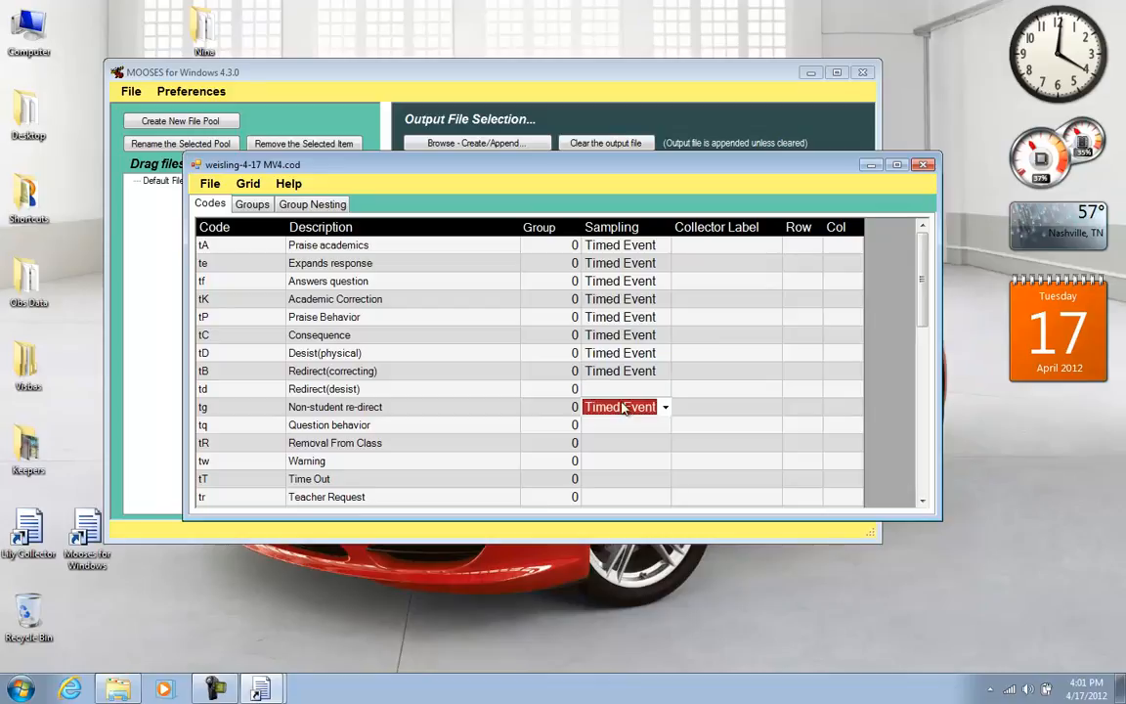
click(626, 408)
key(t)
click(621, 425)
key(t)
click(617, 448)
key(t)
click(618, 478)
key(t)
click(618, 466)
key(t)
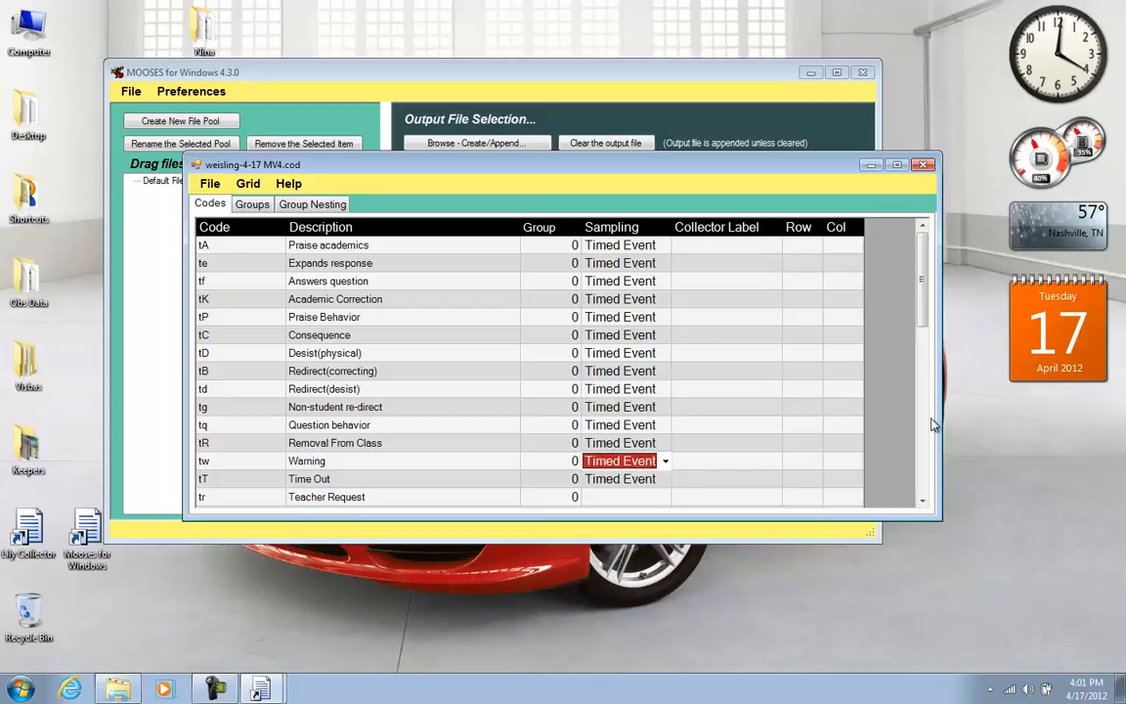
drag(922, 311, 931, 369)
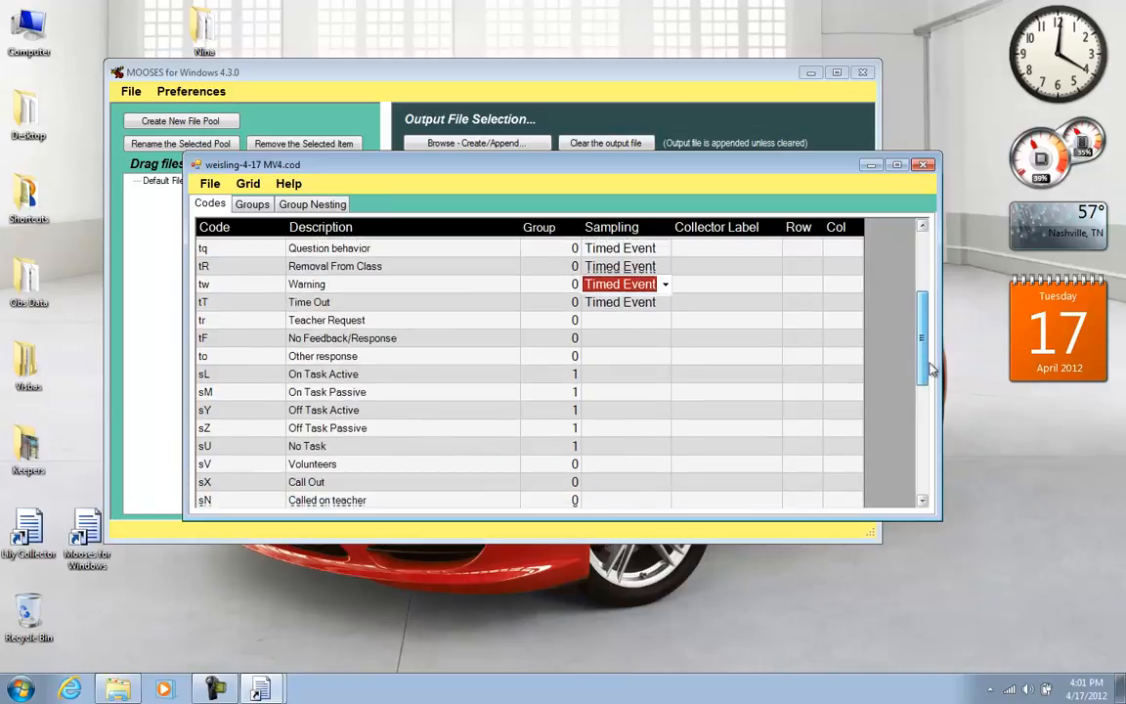
click(621, 322)
key(t)
click(614, 341)
key(t)
click(608, 360)
key(t)
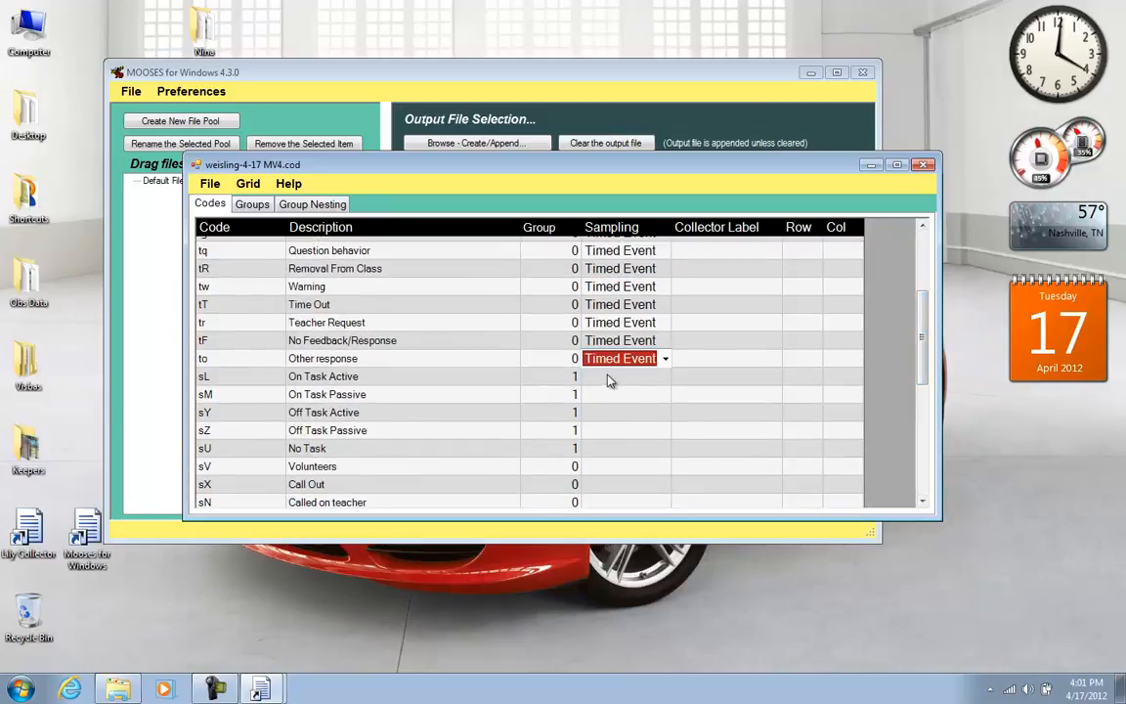
click(606, 378)
key(t)
click(614, 396)
key(t)
click(608, 414)
key(t)
click(606, 431)
key(t)
click(606, 450)
key(t)
drag(921, 383, 921, 438)
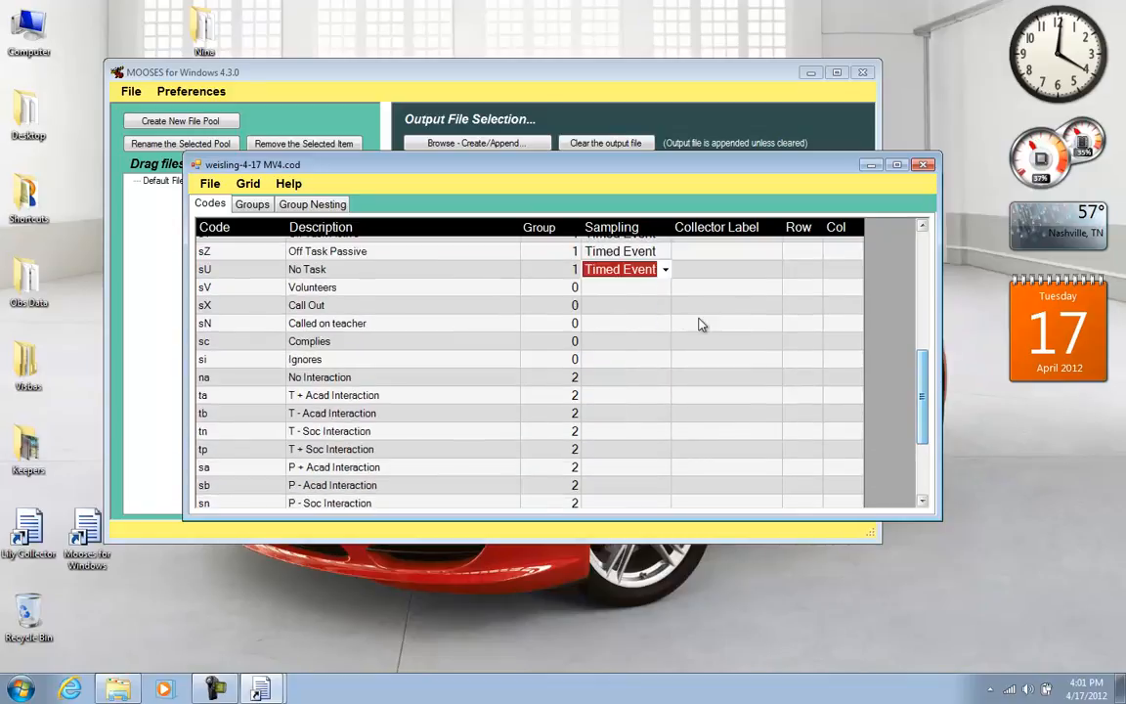
click(606, 287)
key(t)
click(604, 307)
key(t)
click(603, 323)
key(t)
click(612, 341)
key(t)
click(611, 362)
key(t)
click(611, 378)
key(t)
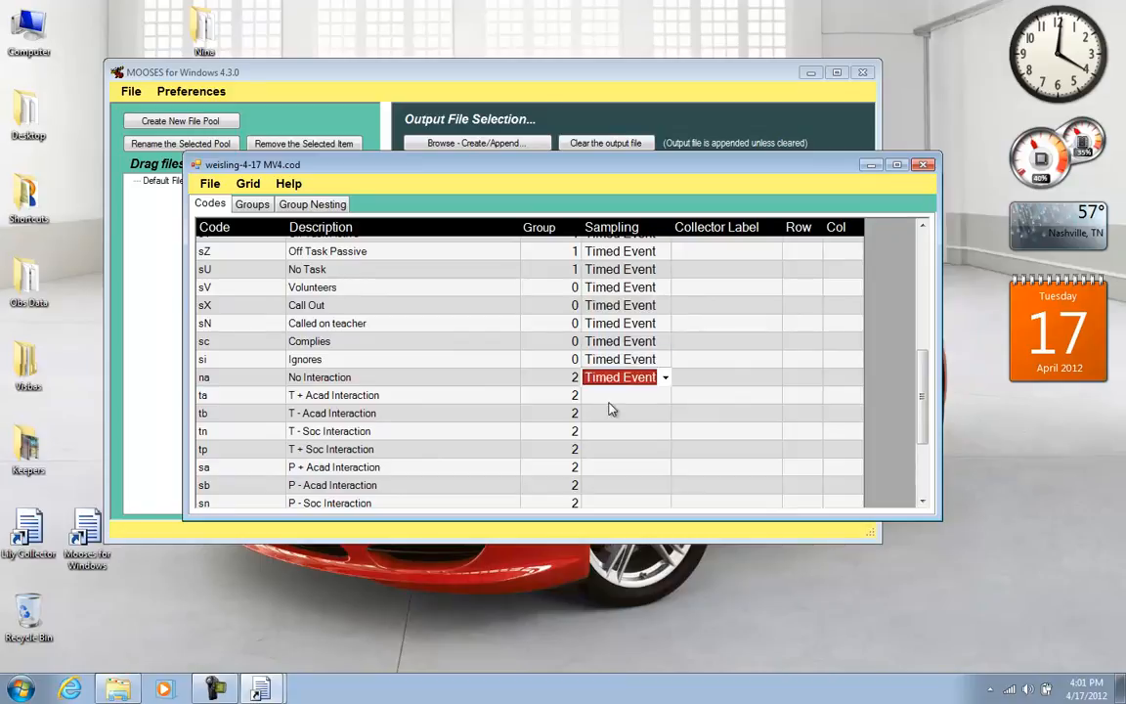
click(611, 396)
key(t)
click(608, 419)
key(t)
click(611, 431)
key(t)
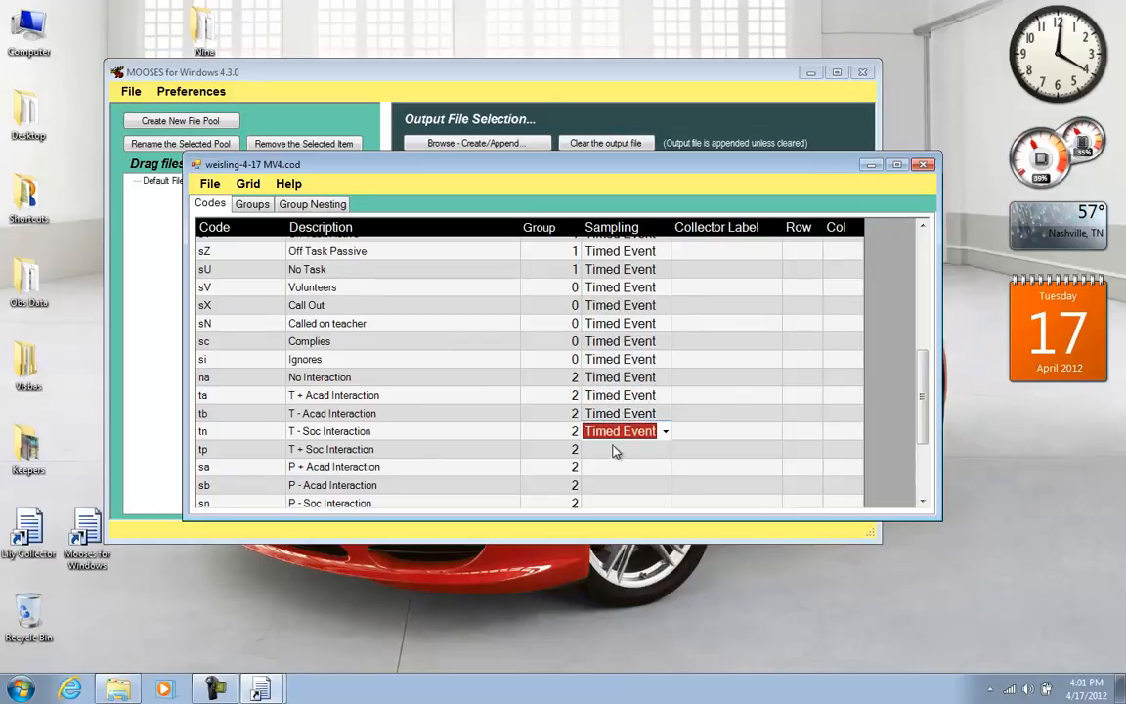
click(611, 448)
key(t)
scroll(919, 439, down, 3)
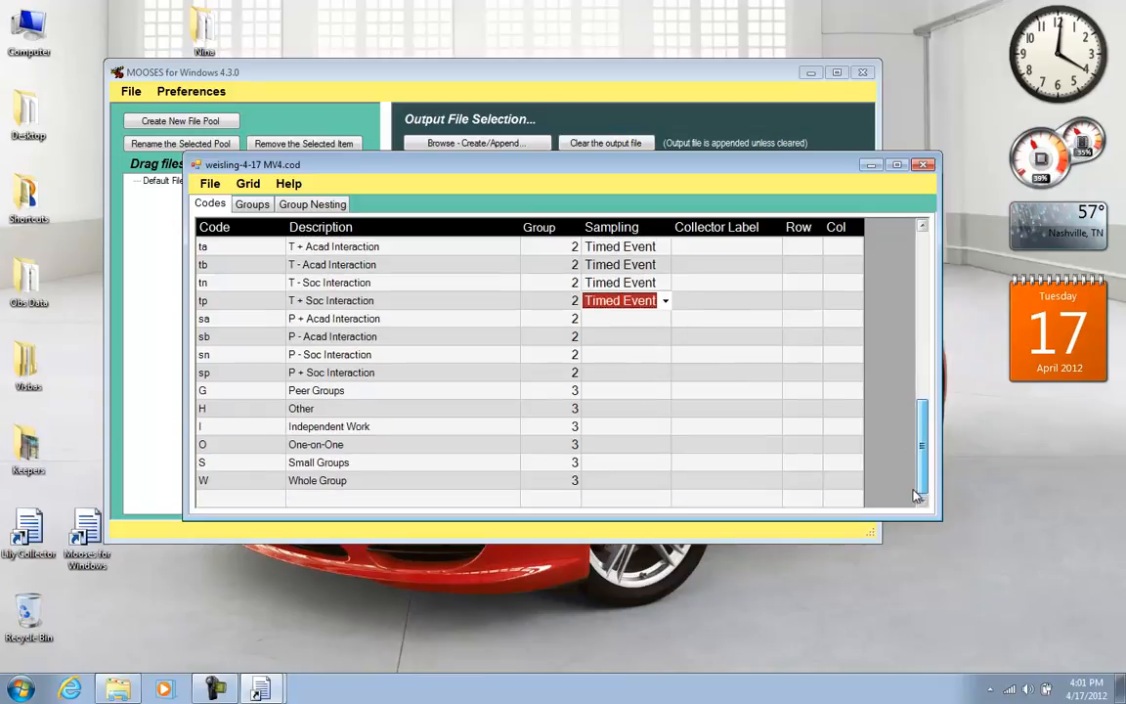
click(601, 321)
key(t)
click(603, 337)
key(t)
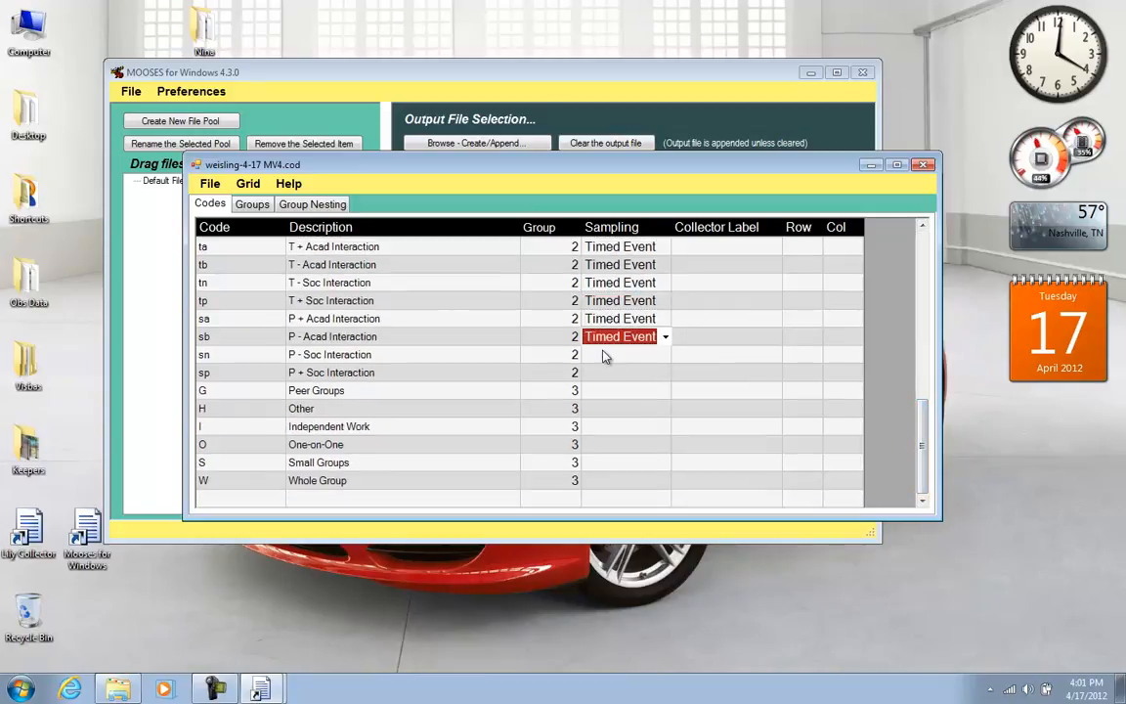
click(606, 355)
key(t)
click(607, 373)
key(t)
click(608, 391)
key(t)
click(606, 408)
key(t)
click(605, 427)
key(t)
click(604, 446)
key(t)
click(607, 462)
key(t)
click(608, 480)
key(t)
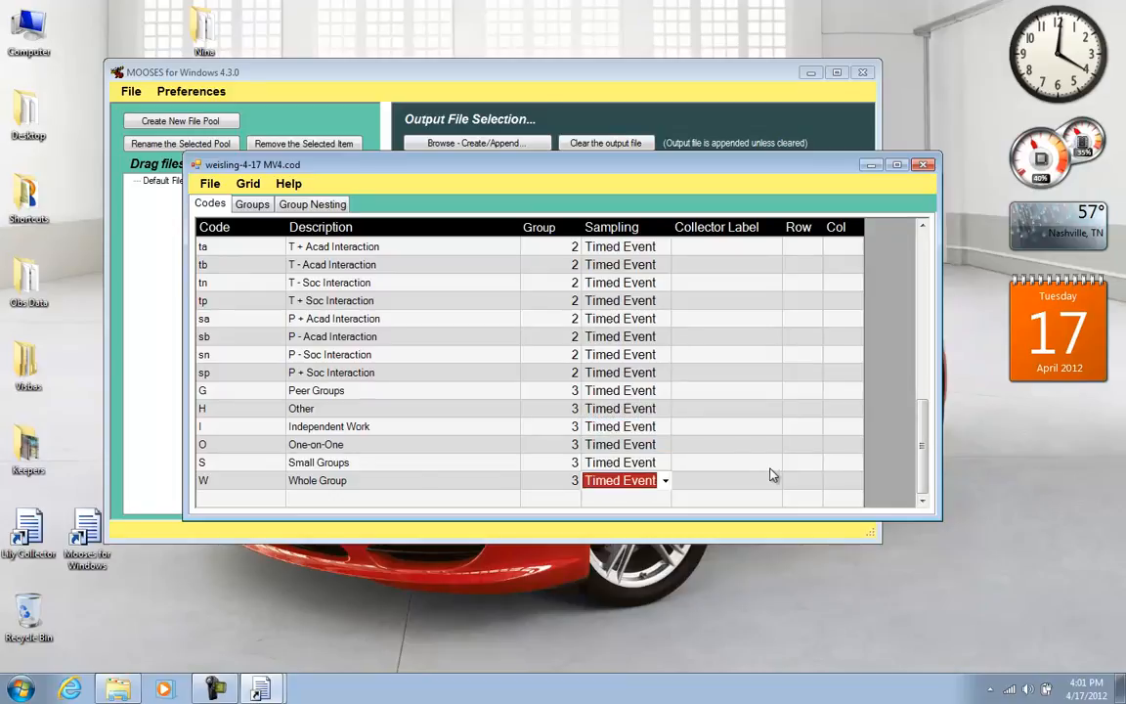
Commit the last sampling entry and exit the Code File Editor, saving the code file
click(210, 184)
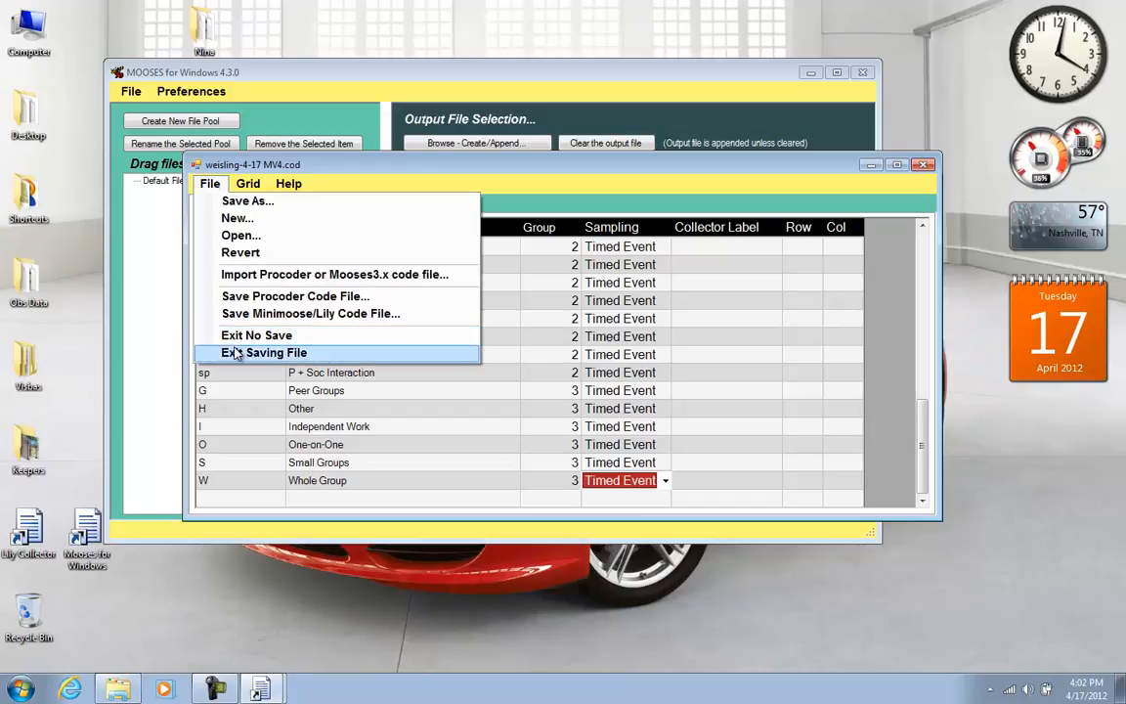
click(694, 467)
click(210, 184)
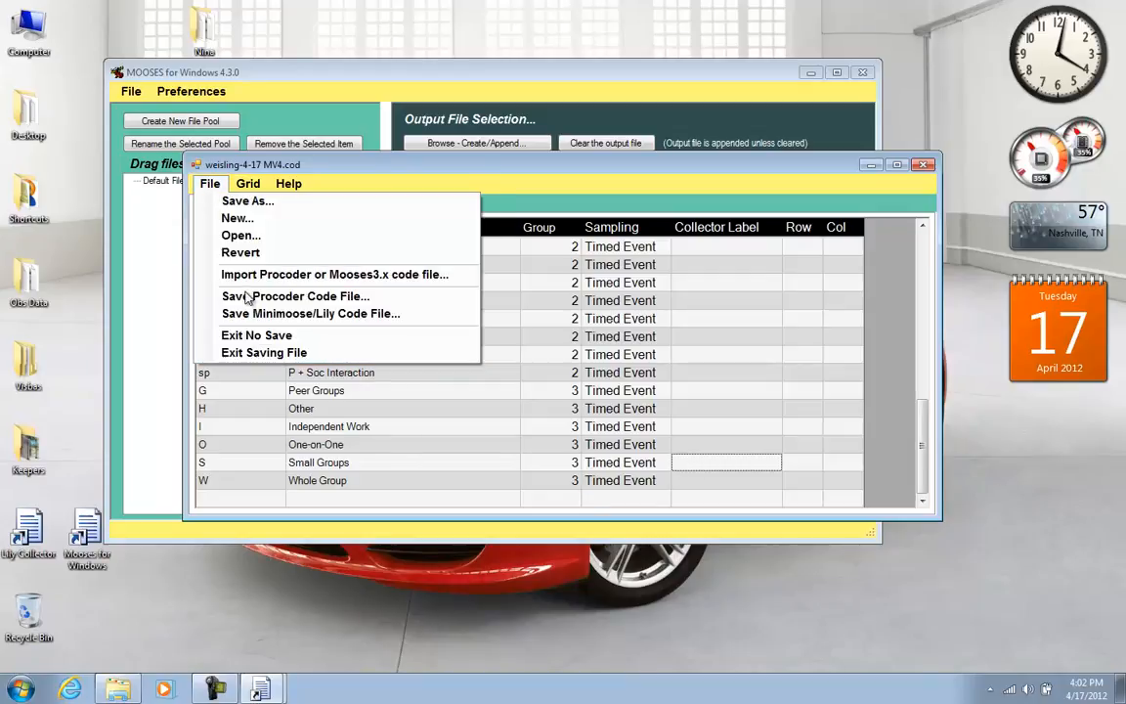
click(250, 352)
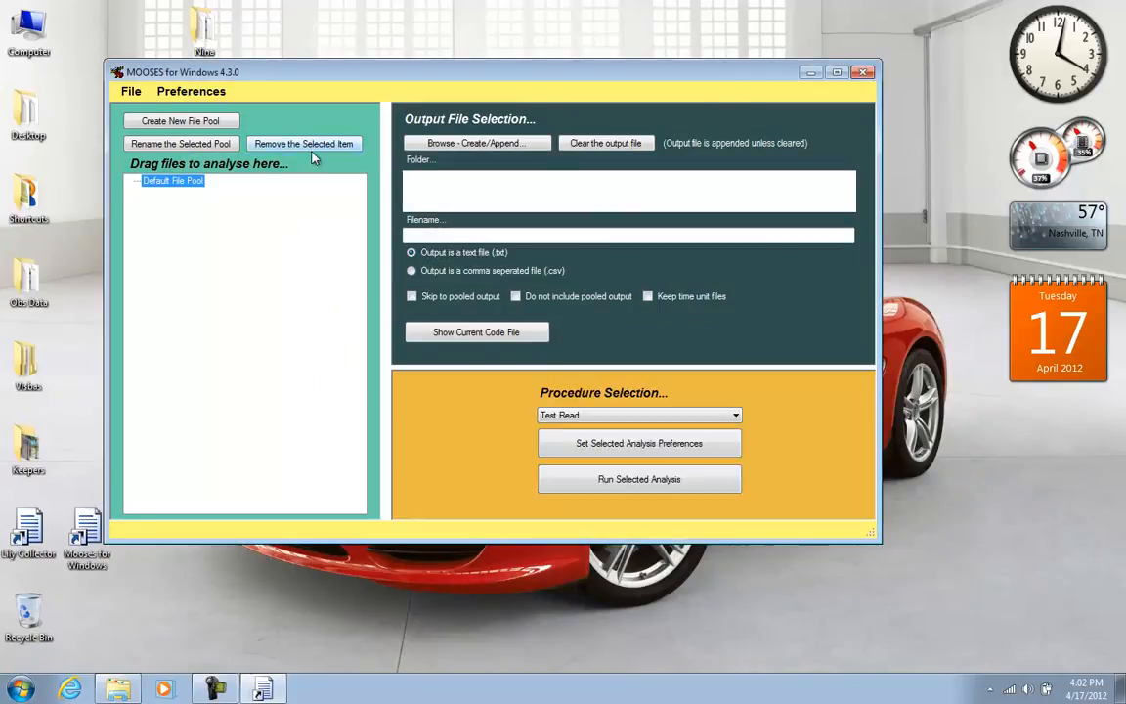
Reopen the current code file to check the saved sampling entries, and close it
click(174, 91)
click(191, 111)
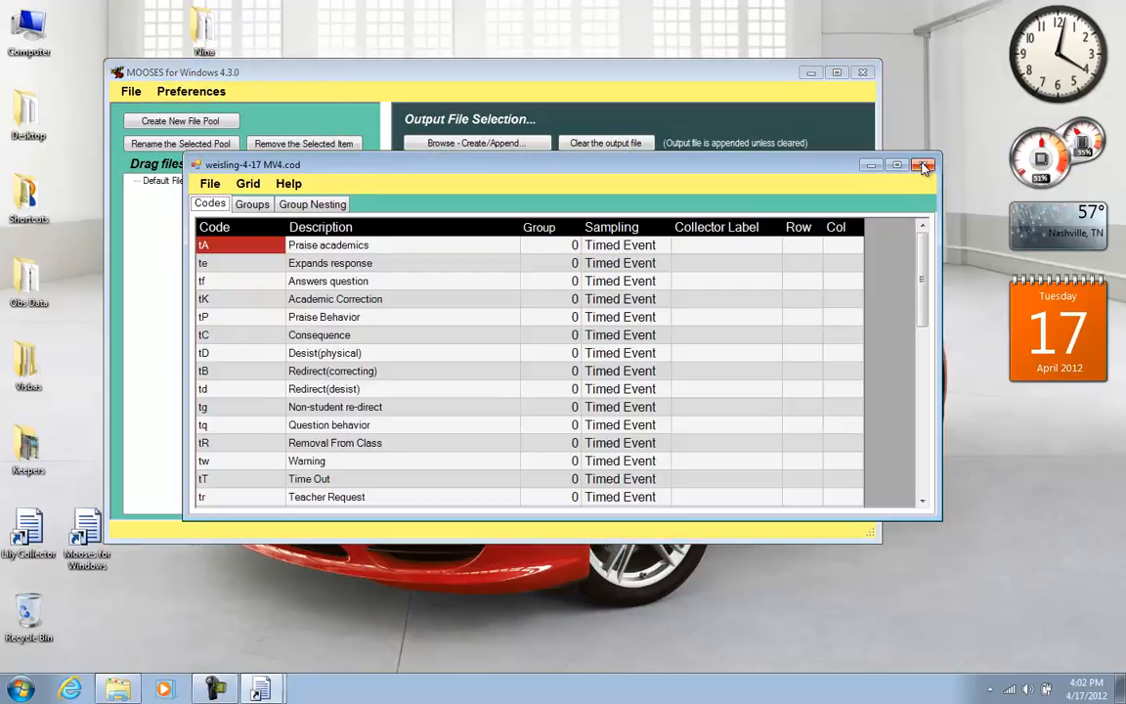
click(926, 166)
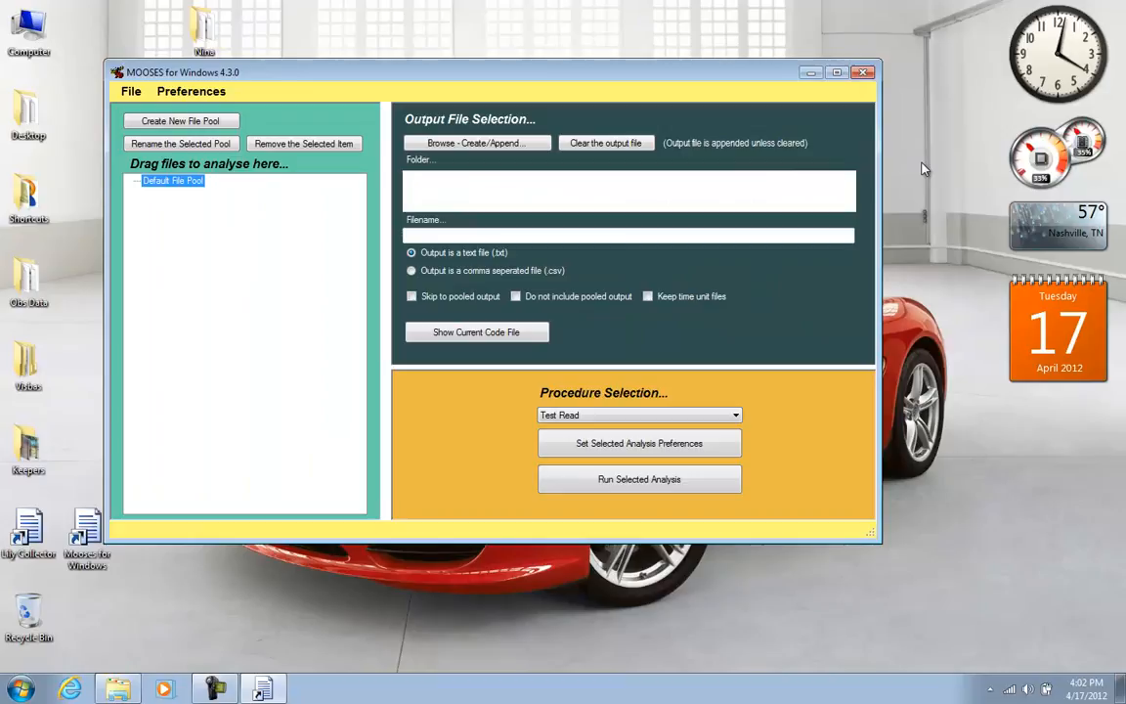
Arrange the Data folder window beside MOOSES and add demo1 - Rely.eve and demo1.eve to the Default File Pool
drag(386, 78, 603, 74)
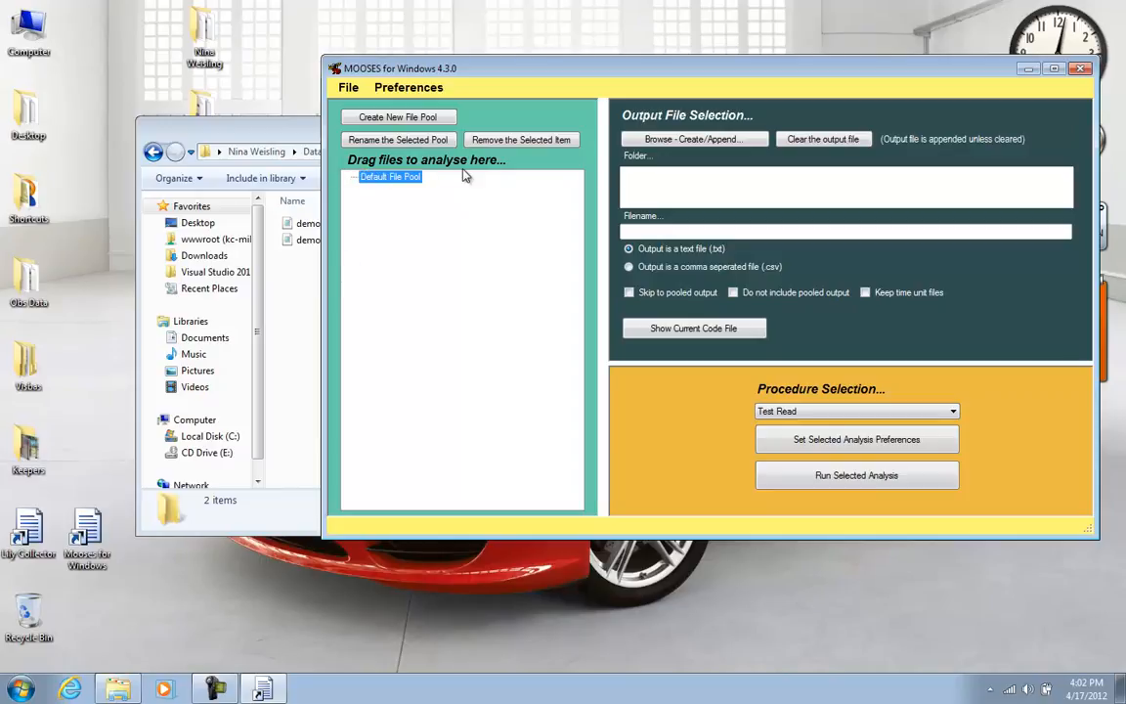
drag(226, 123, 153, 121)
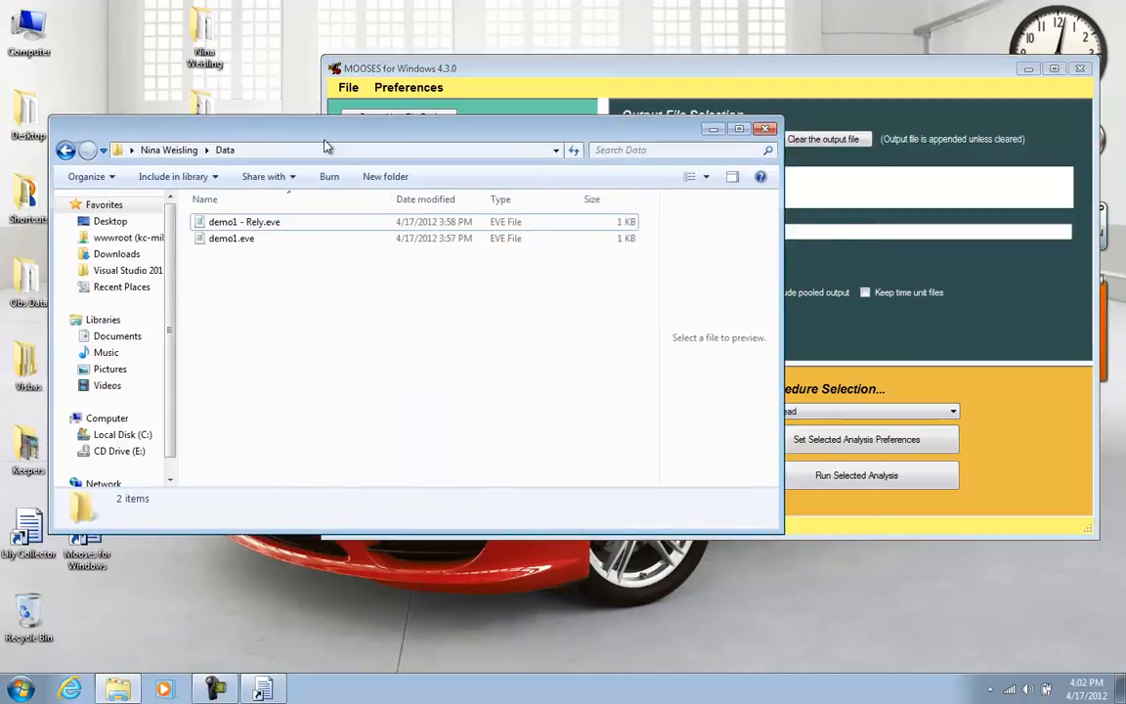
click(473, 79)
drag(458, 61, 558, 62)
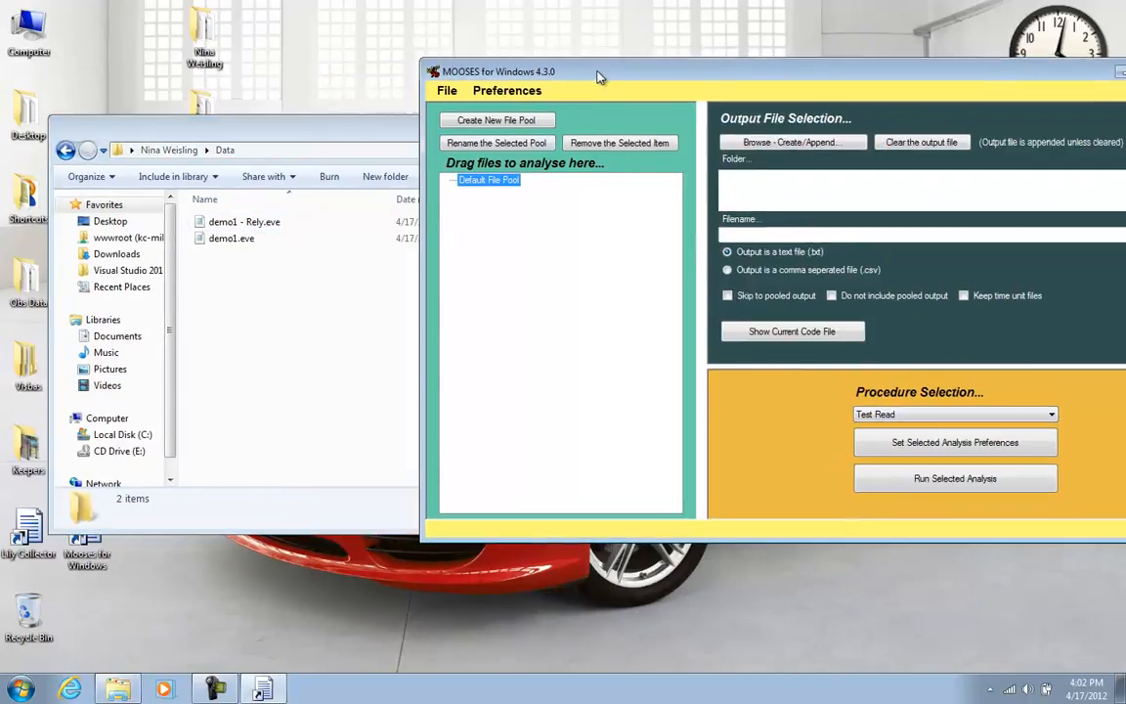
click(224, 268)
drag(261, 283, 210, 210)
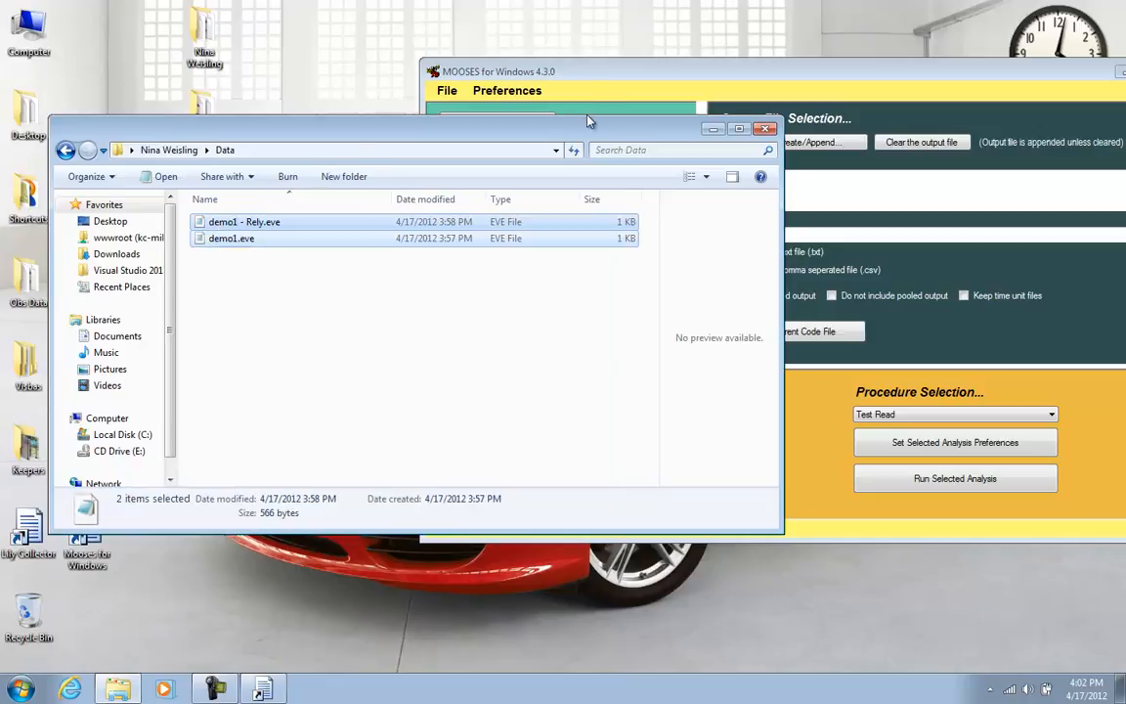
drag(575, 127, 619, 332)
drag(262, 430, 469, 196)
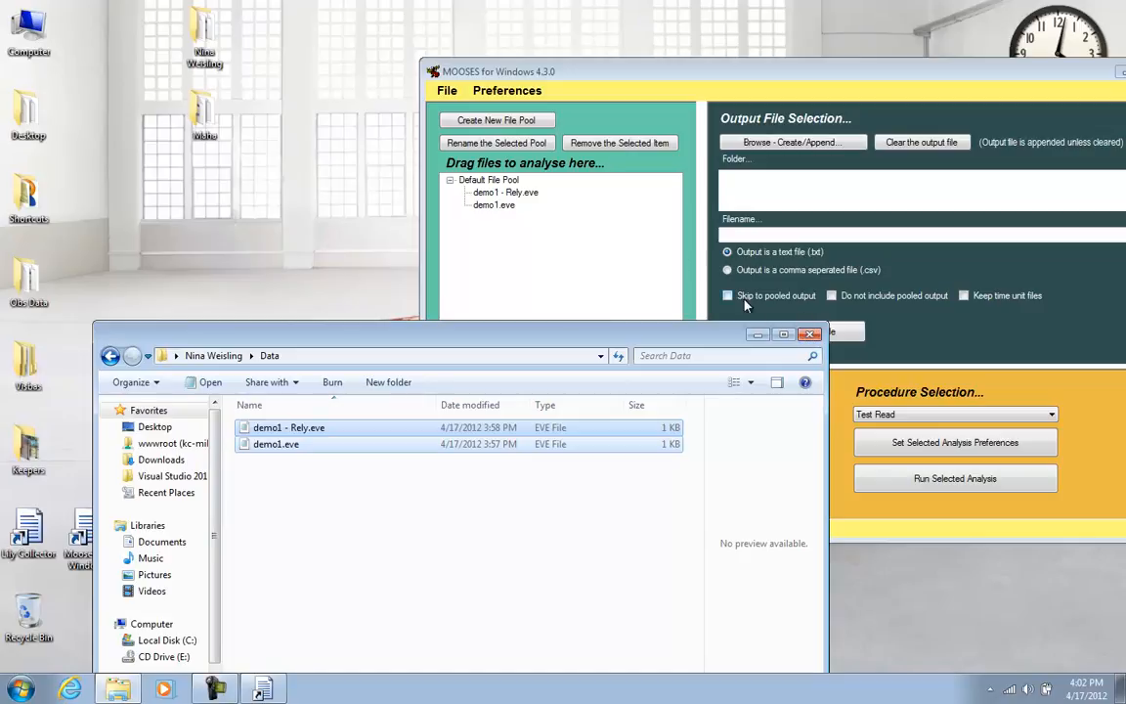
Remove both files from the Default File Pool and add them again with demo1.eve ahead of demo1 - Rely.eve
click(520, 194)
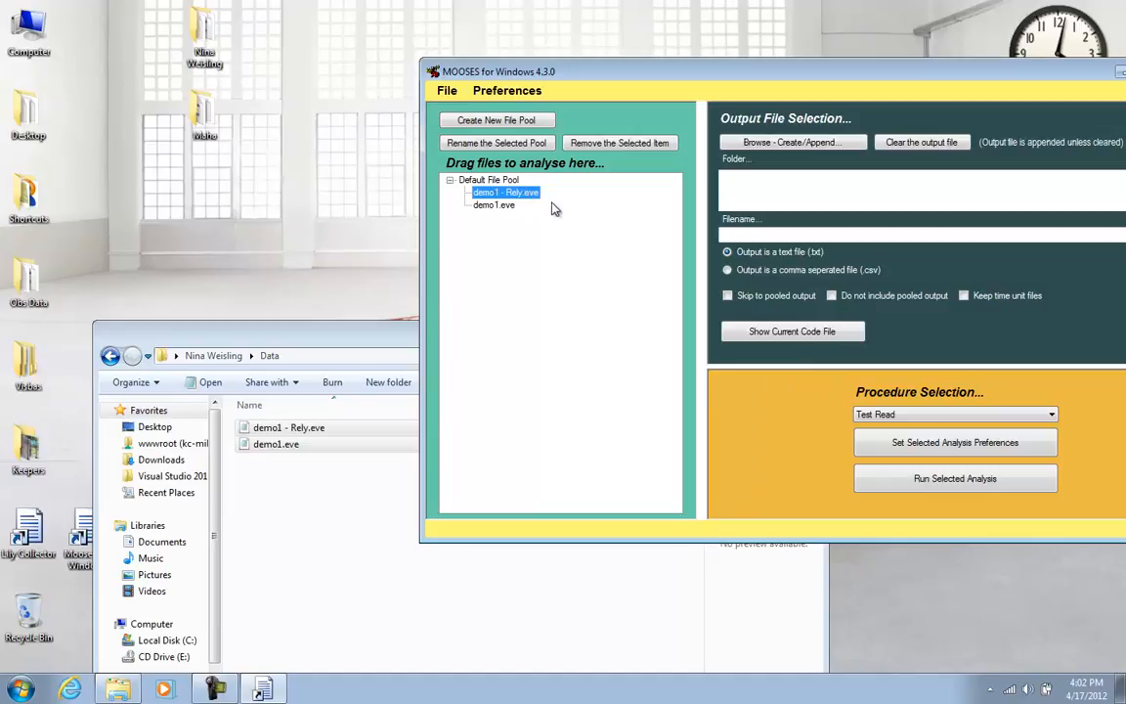
click(602, 147)
drag(300, 424, 537, 329)
click(494, 192)
click(601, 145)
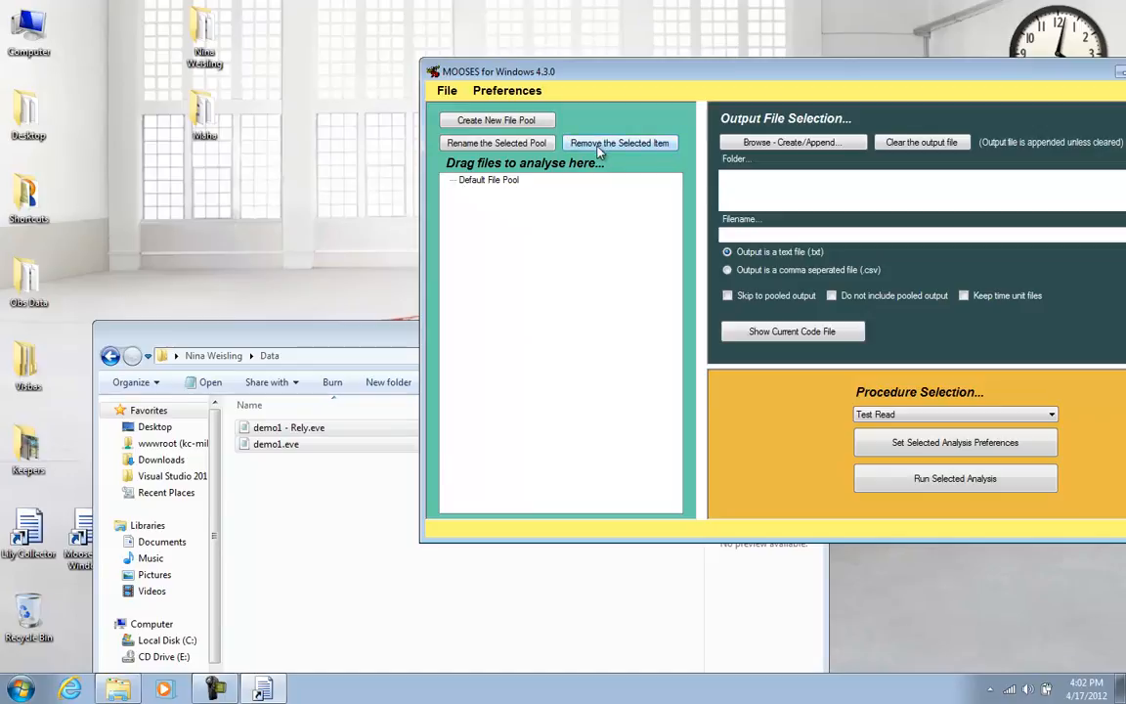
click(490, 182)
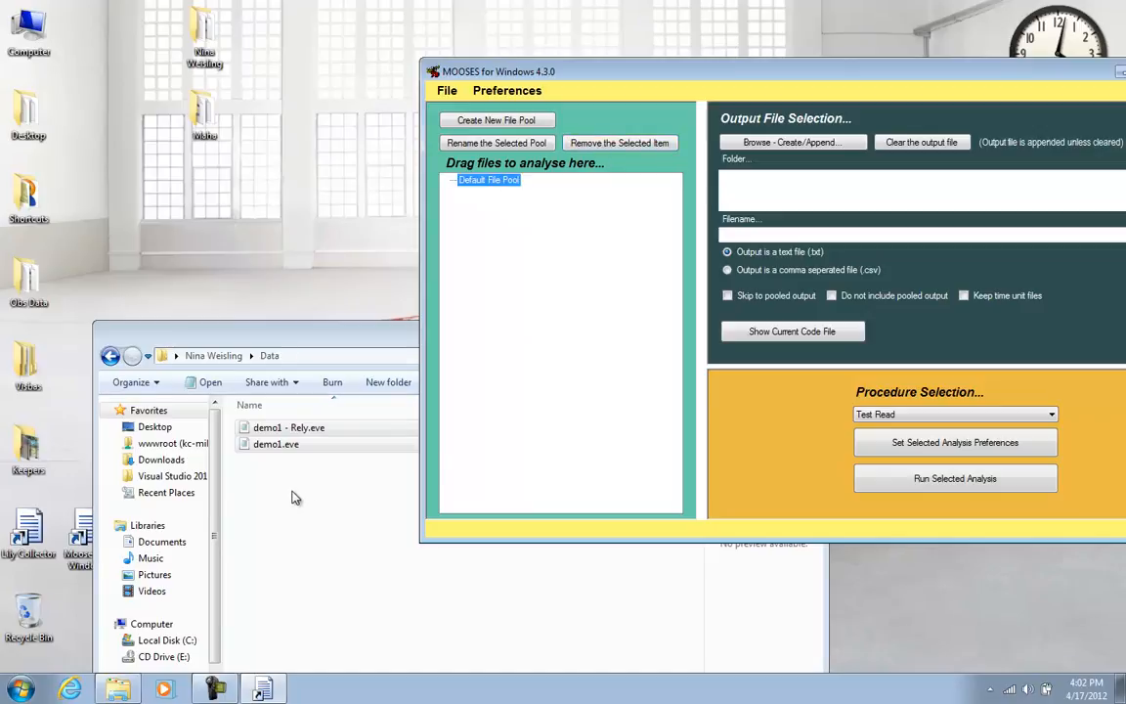
drag(299, 444, 508, 235)
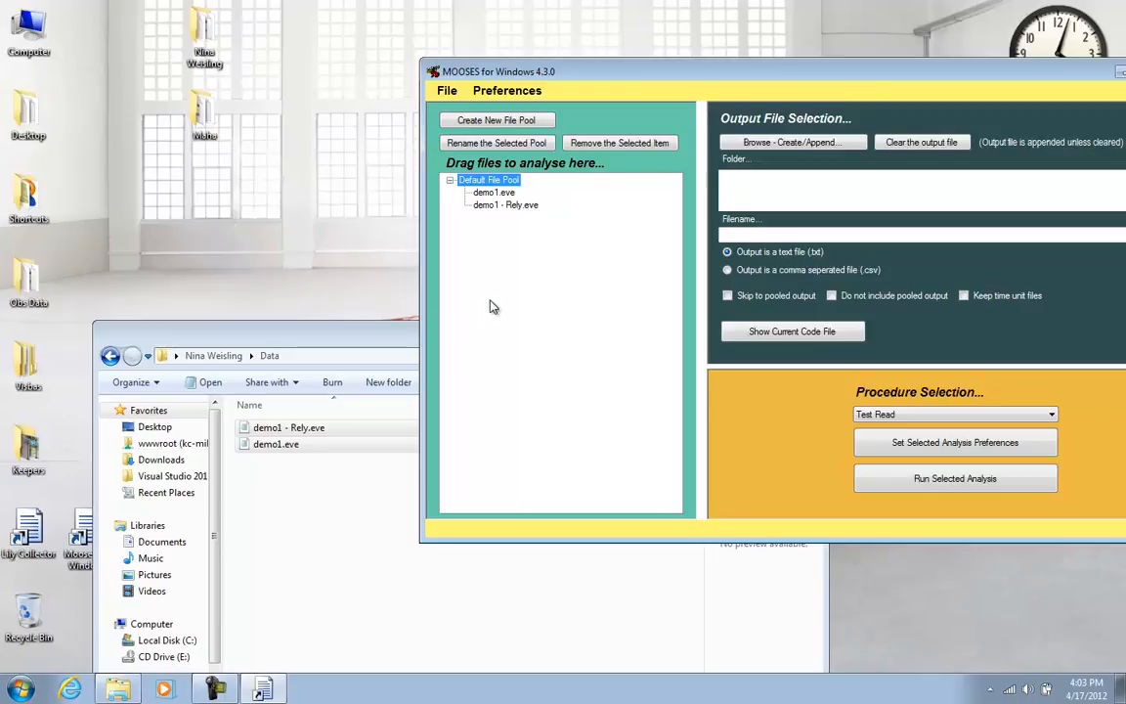
Save the file set as "demo set" in the project's Data folder
drag(565, 75, 361, 72)
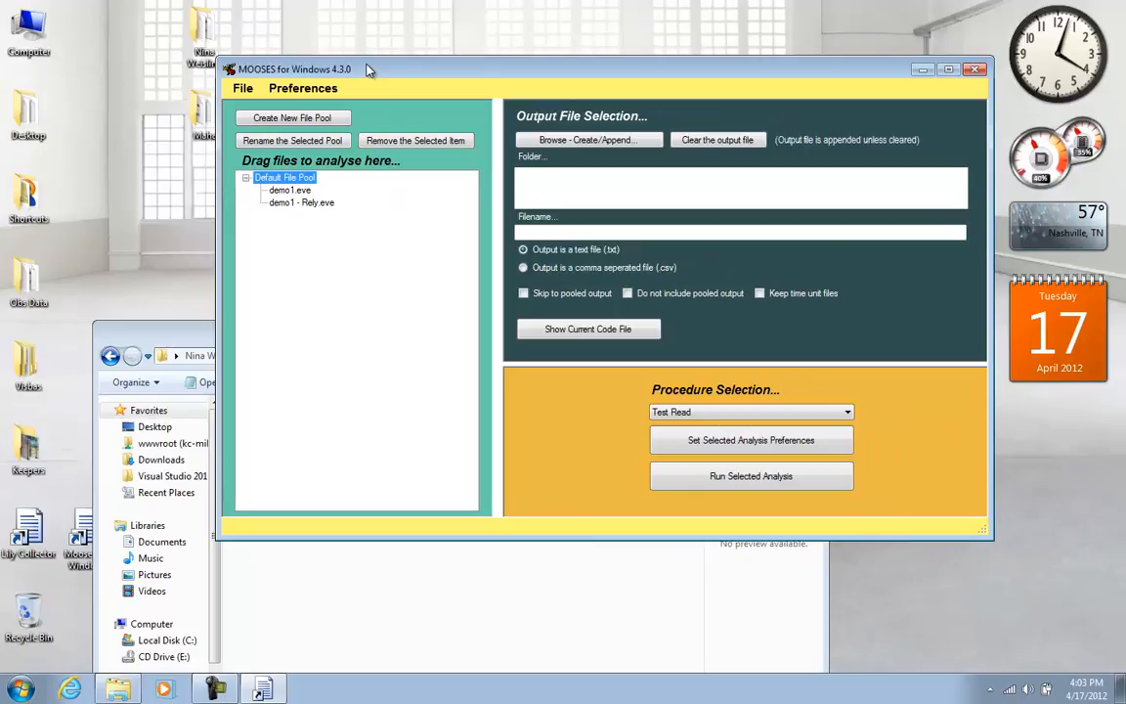
click(244, 90)
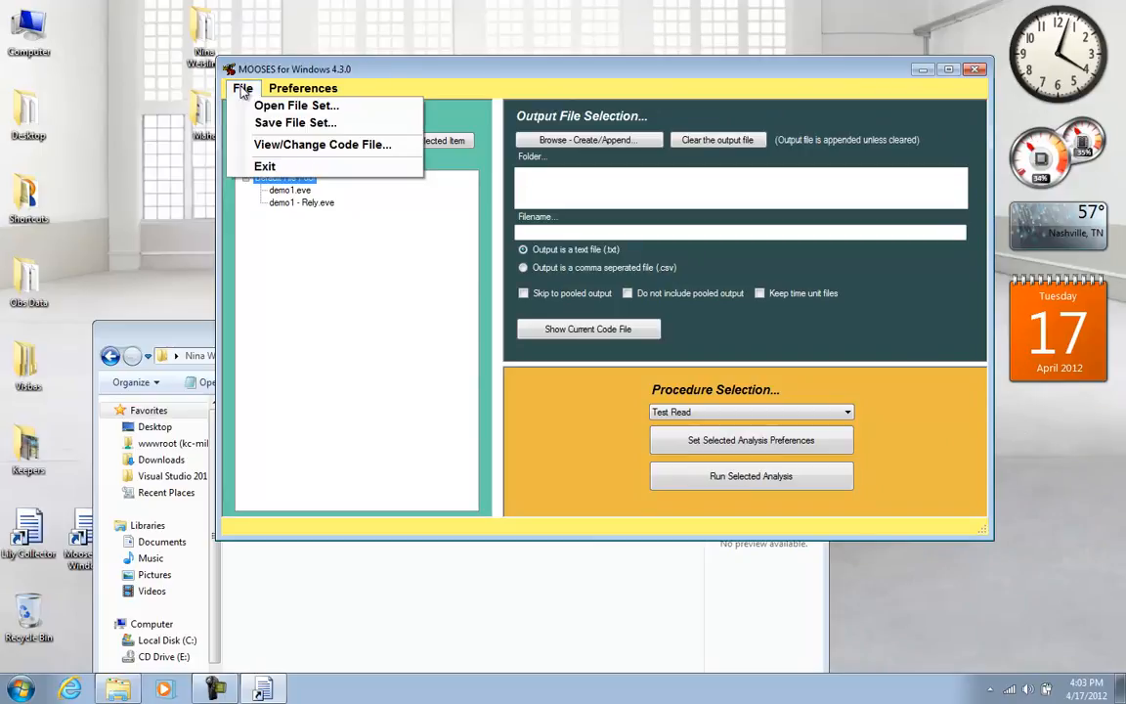
click(279, 124)
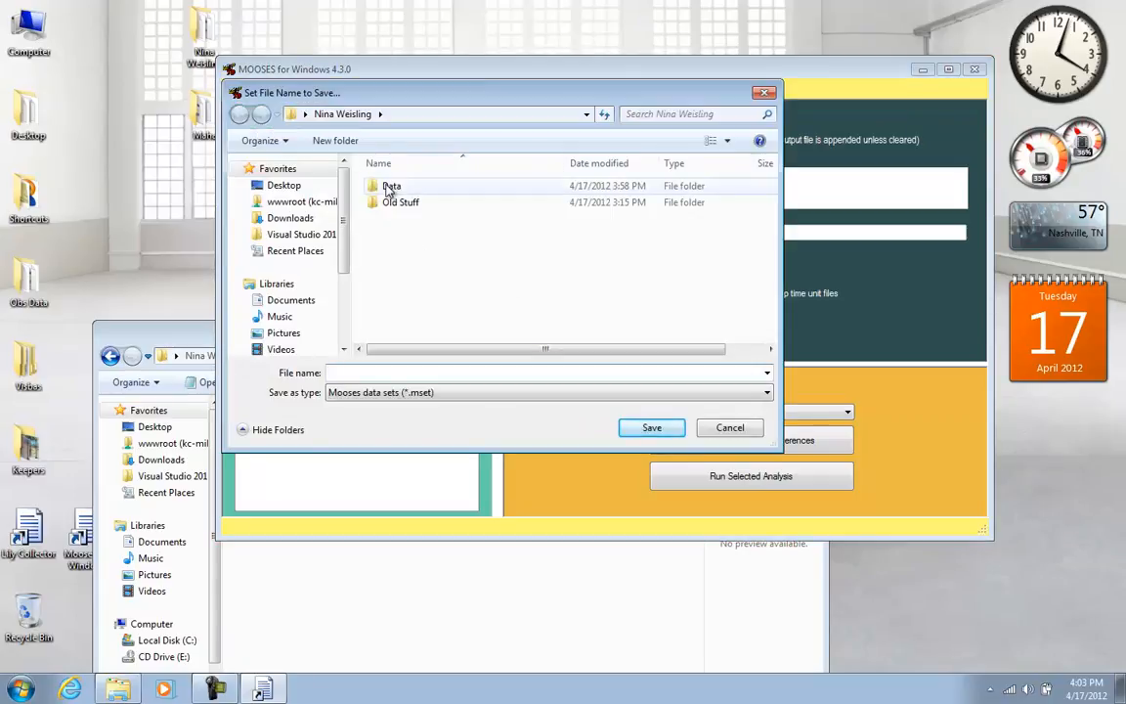
click(388, 190)
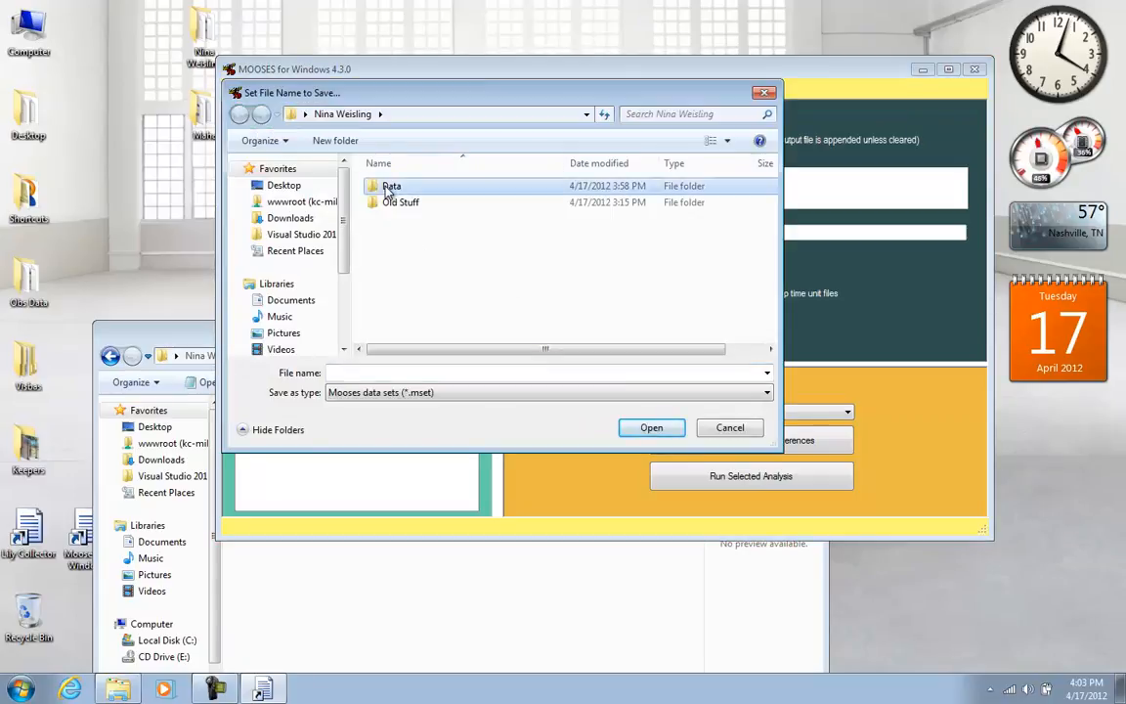
double_click(388, 190)
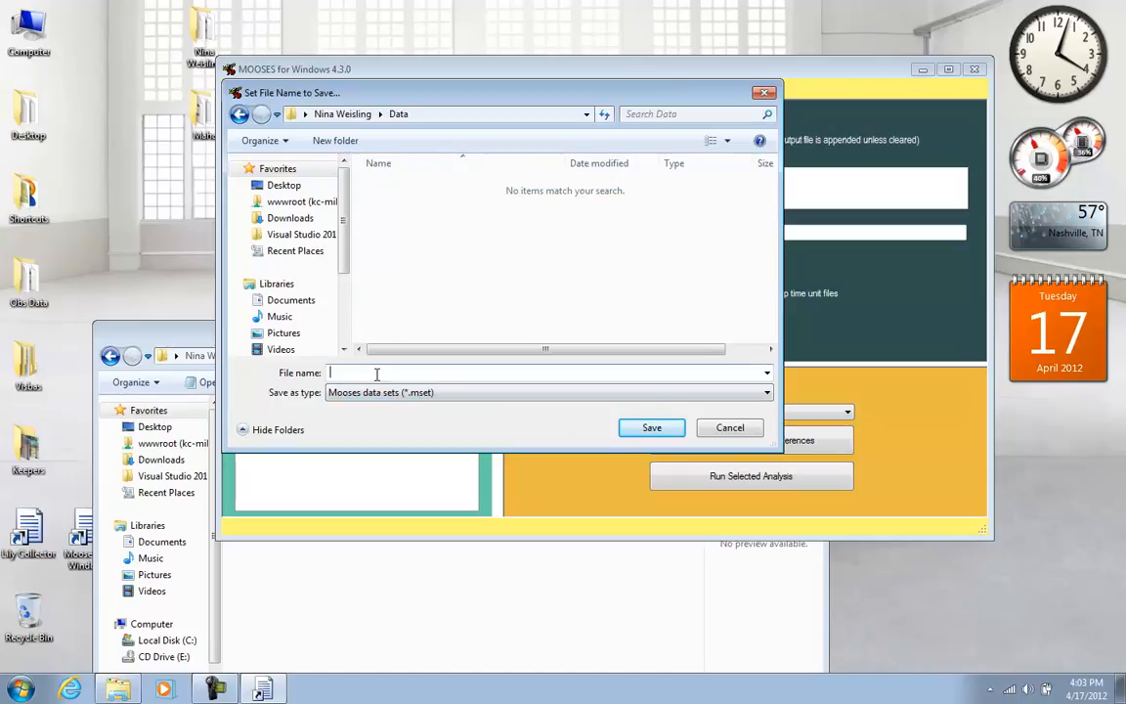
text(demo set)
key(Return)
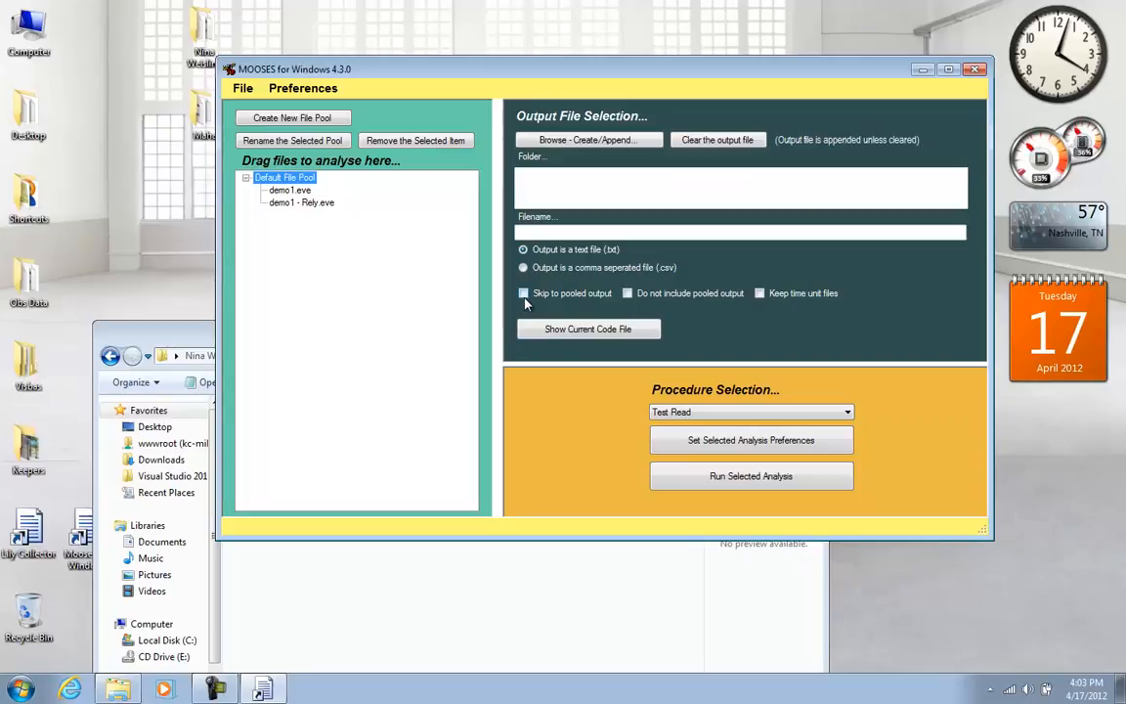
Exclude pooled output and set the output to a text file named "demo output" in the Data folder
click(628, 294)
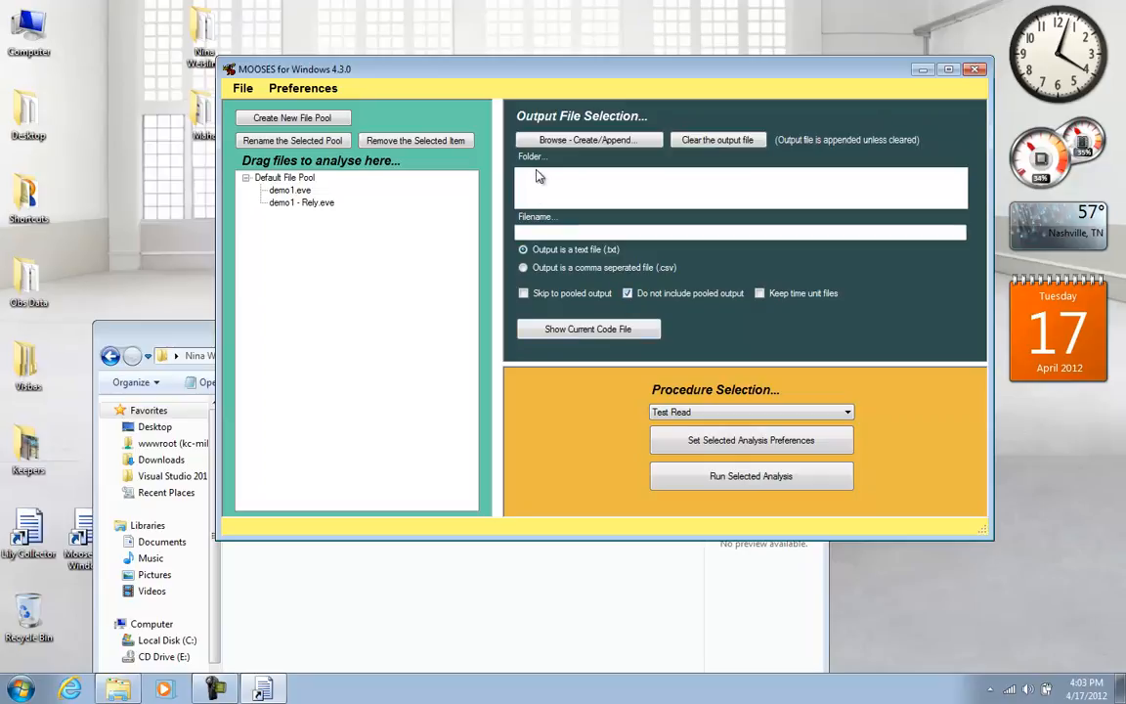
click(600, 143)
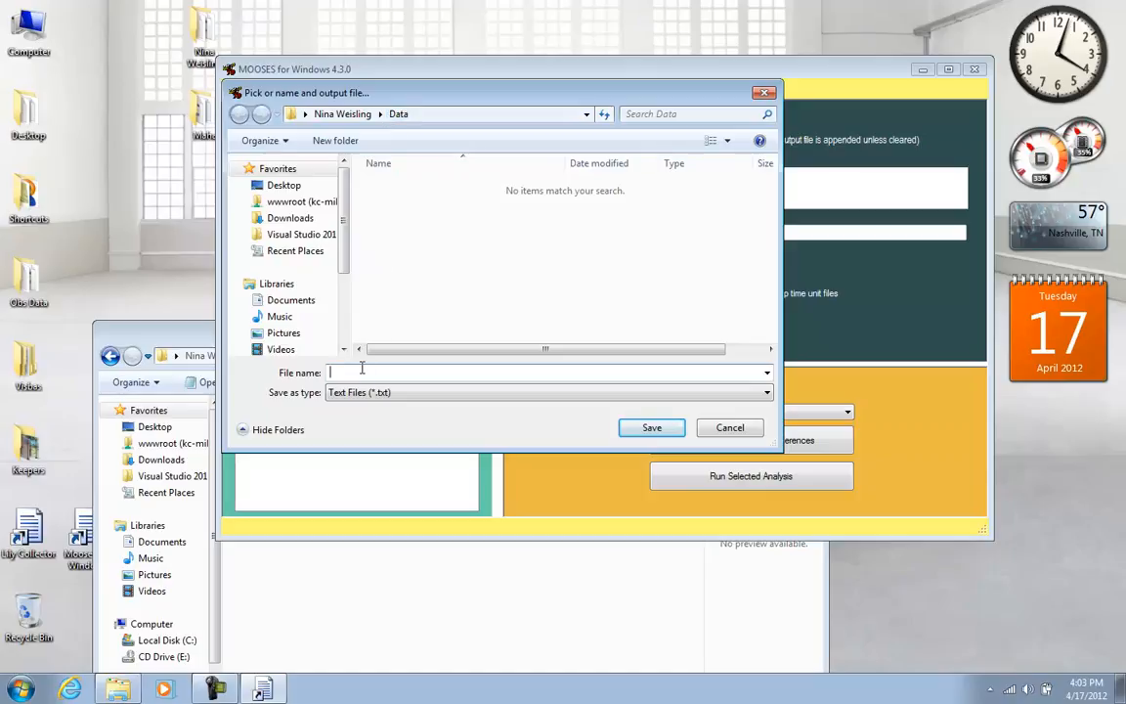
text(demo)
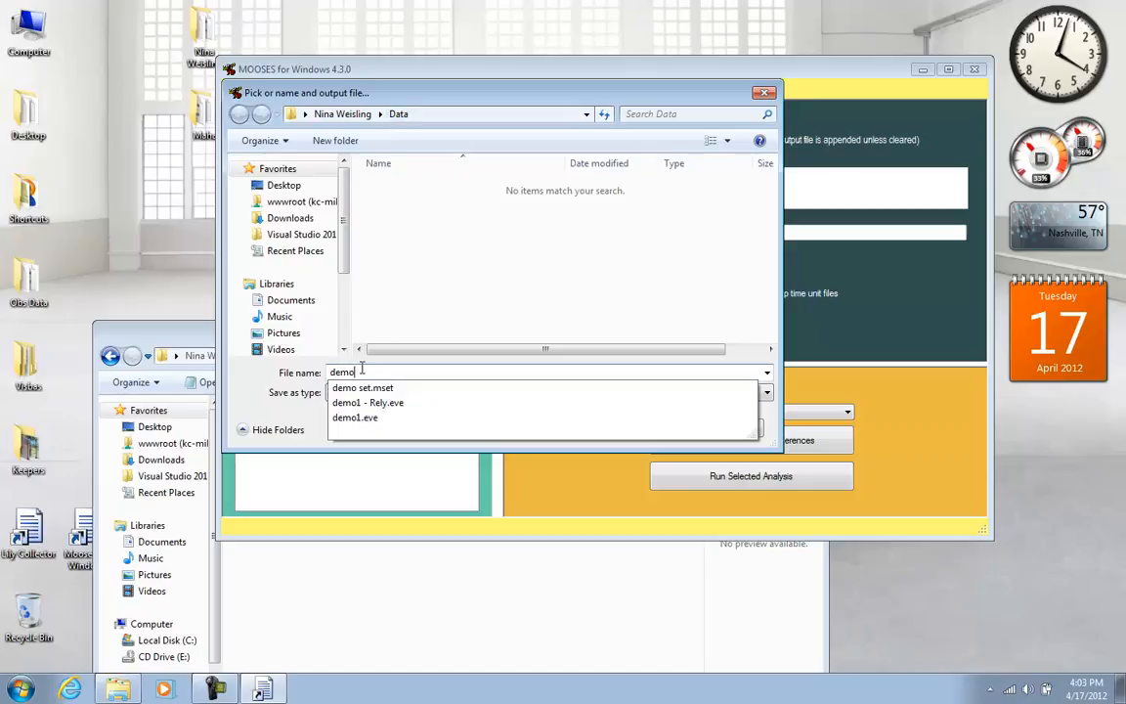
text( output)
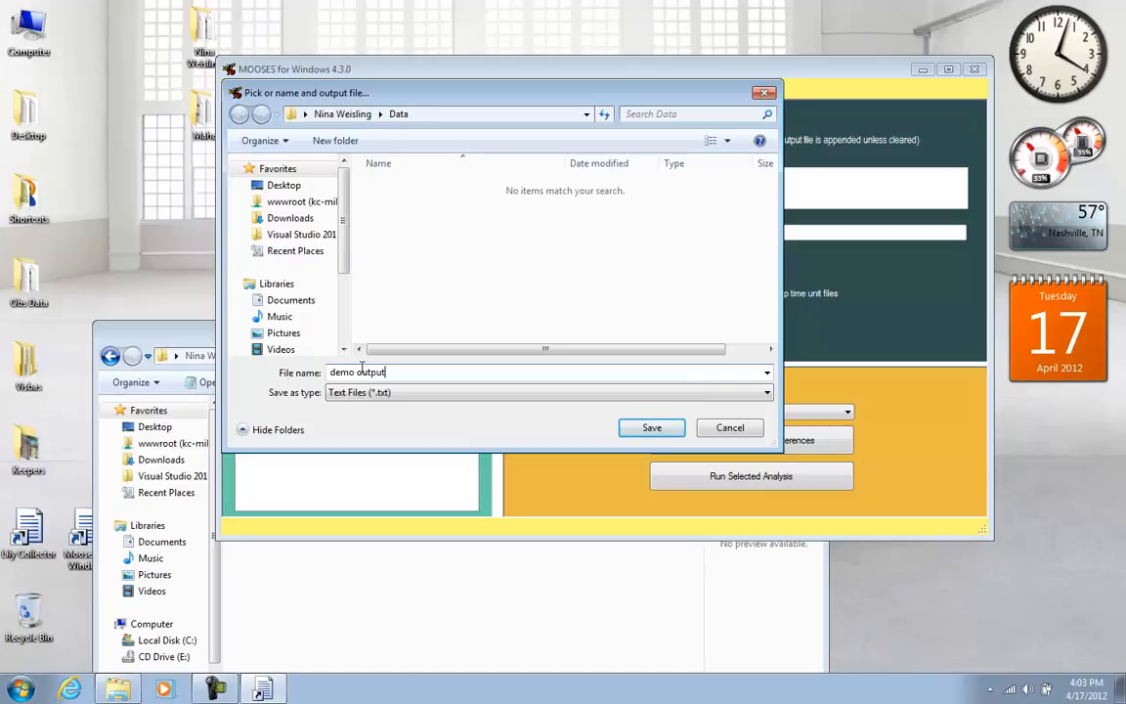
click(647, 428)
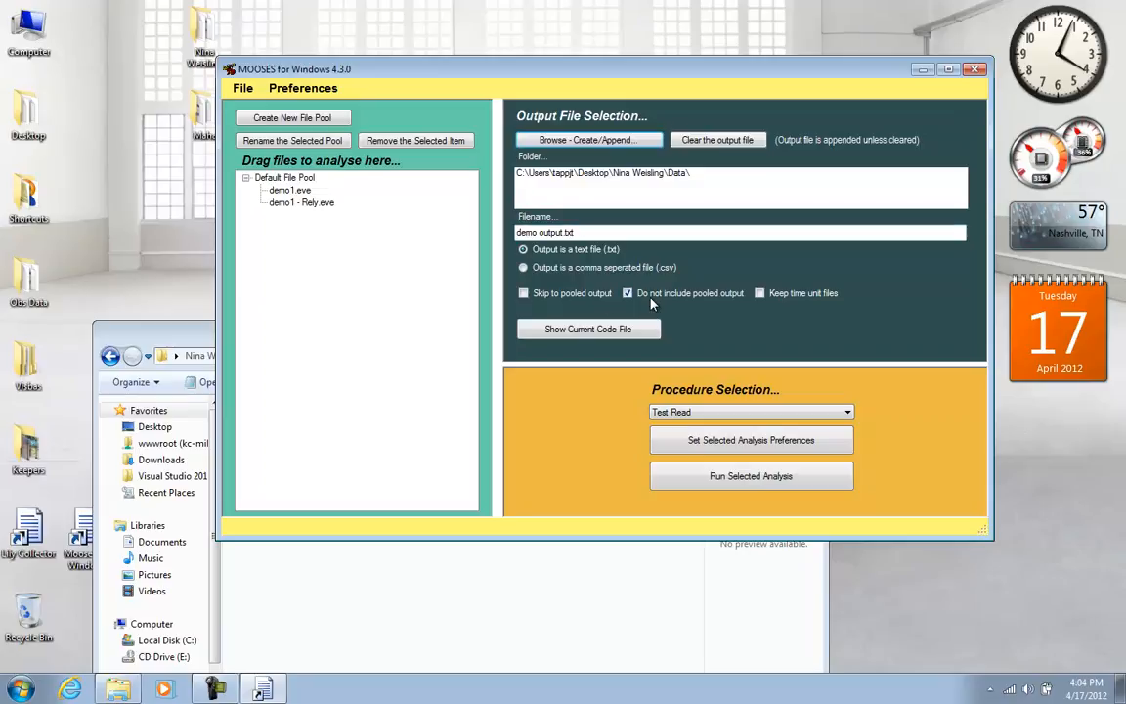
Enable Display Times of Disagreements and Output Agreement Matrix in the interobserver agreement preferences, and save the analysis preferences
click(734, 445)
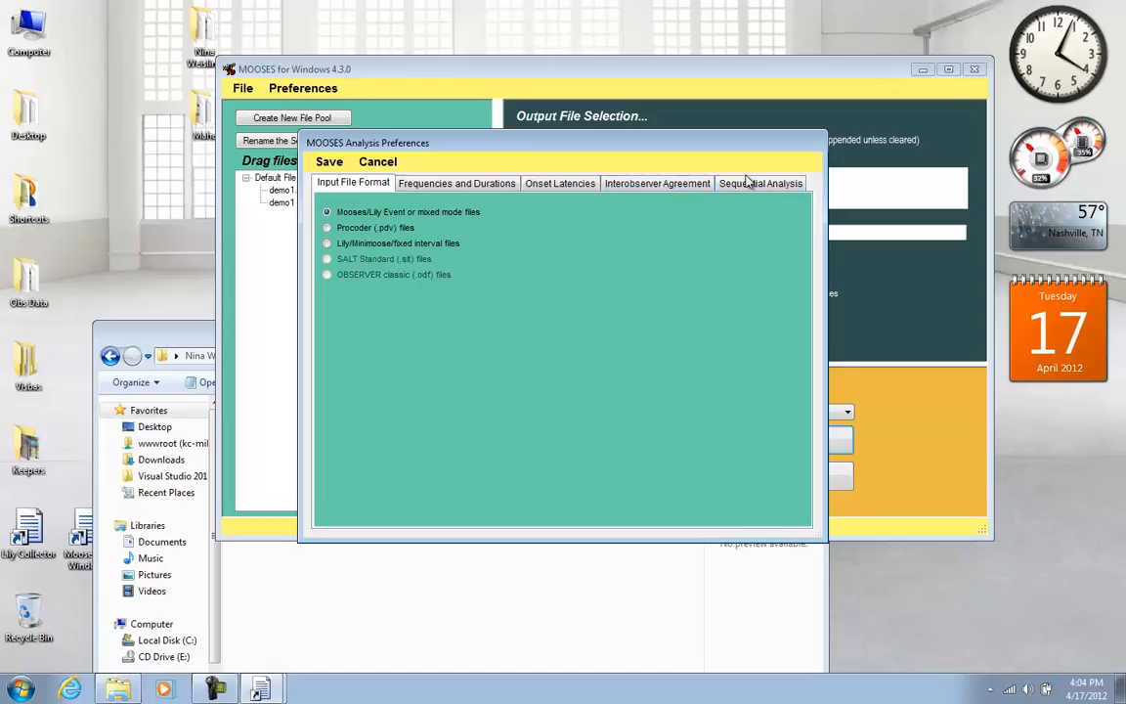
click(492, 185)
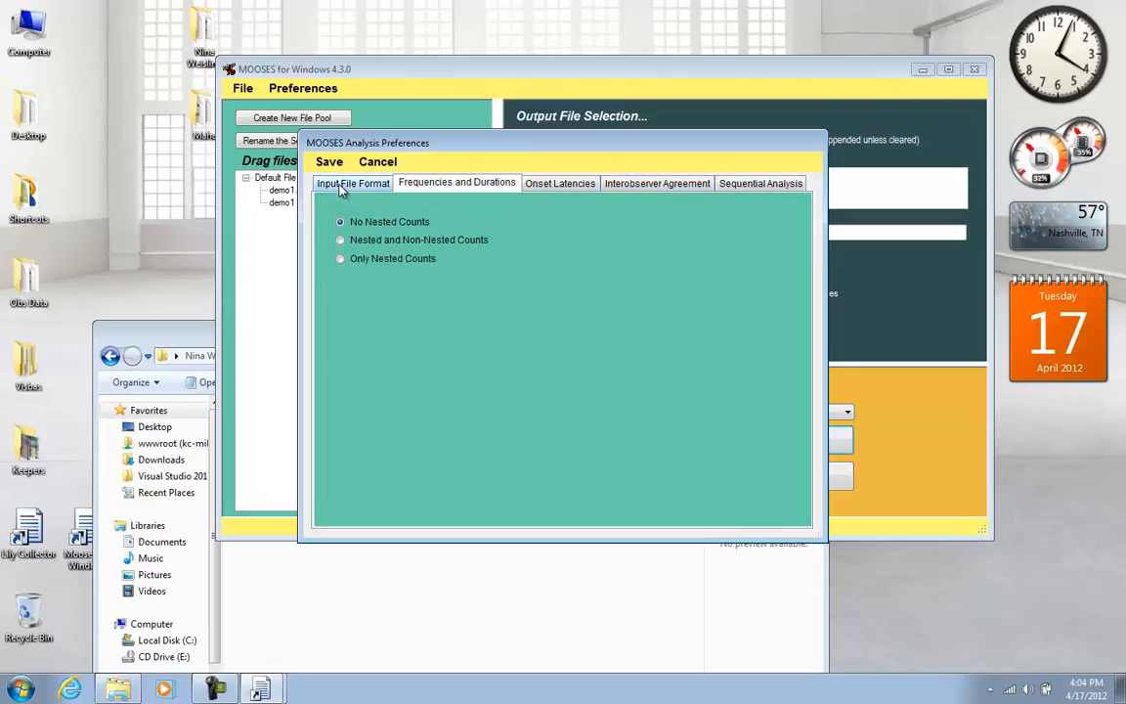
click(341, 186)
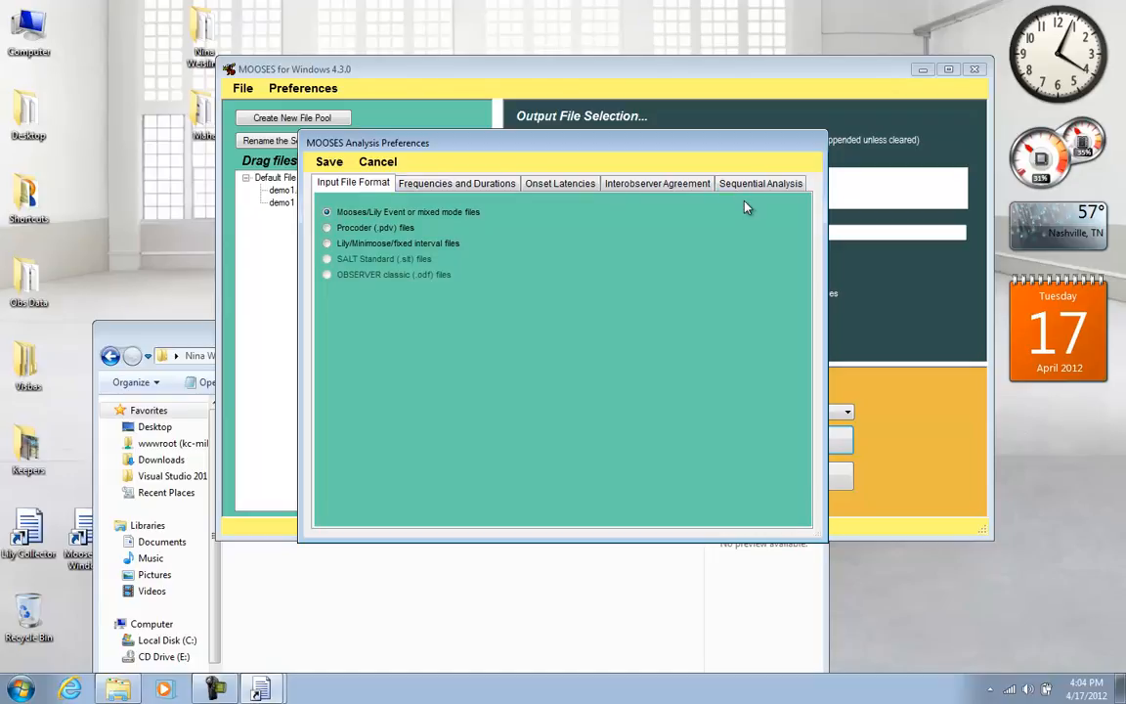
click(647, 185)
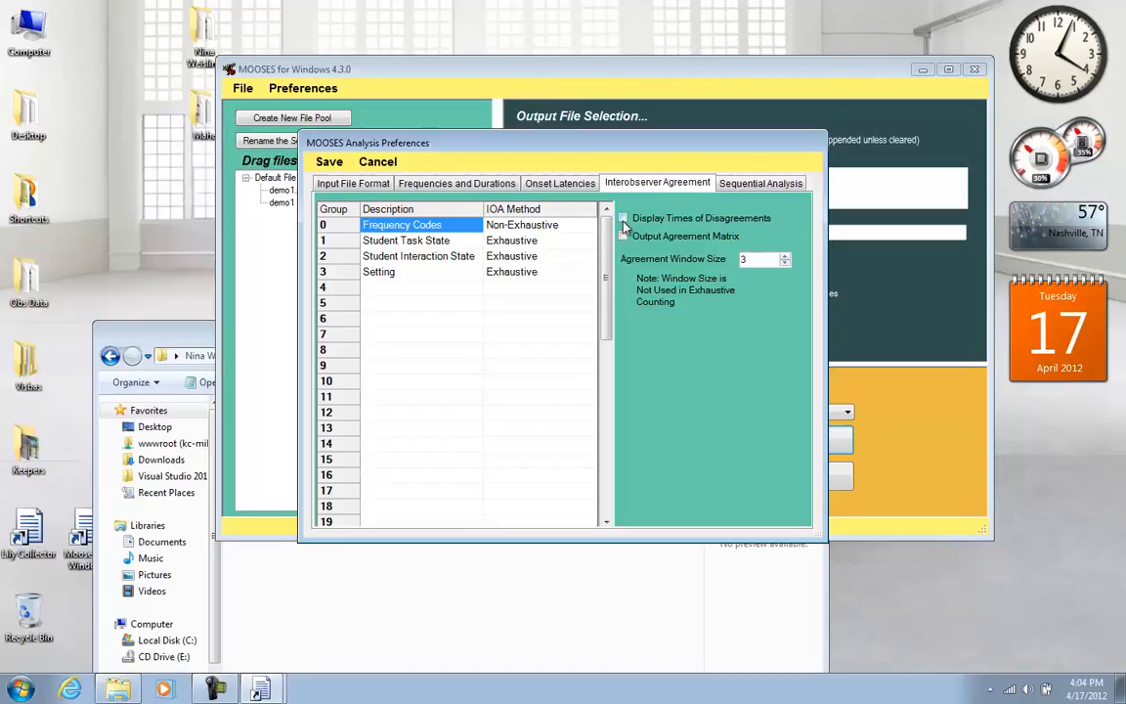
click(626, 220)
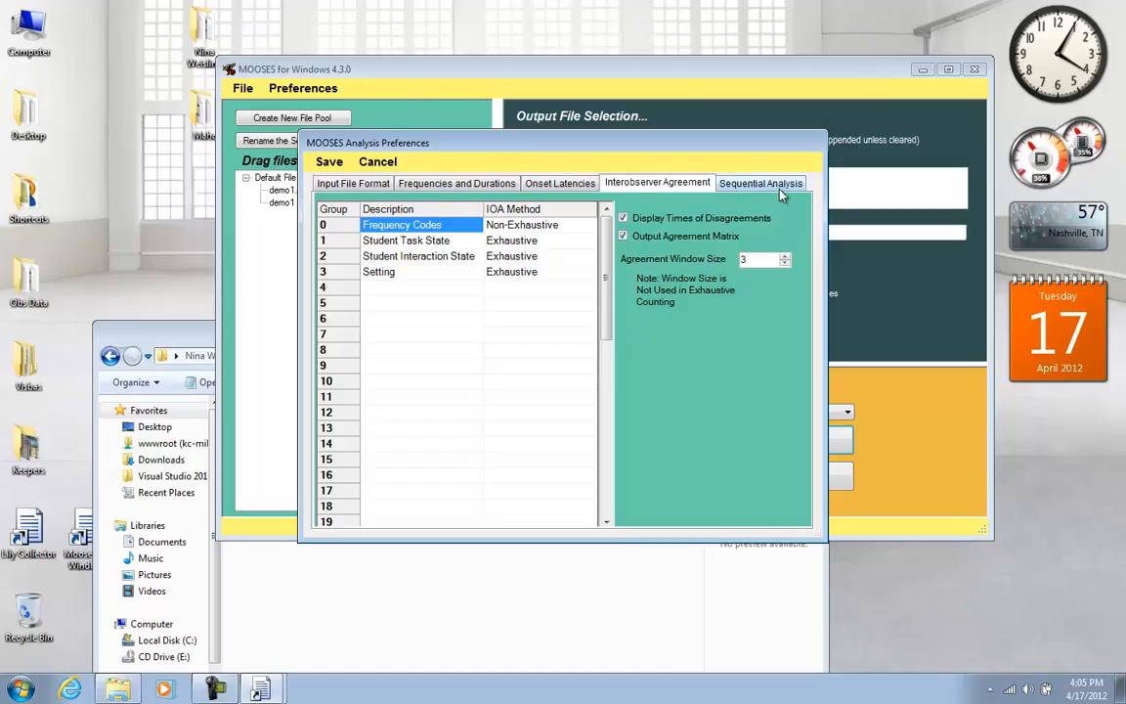
click(328, 161)
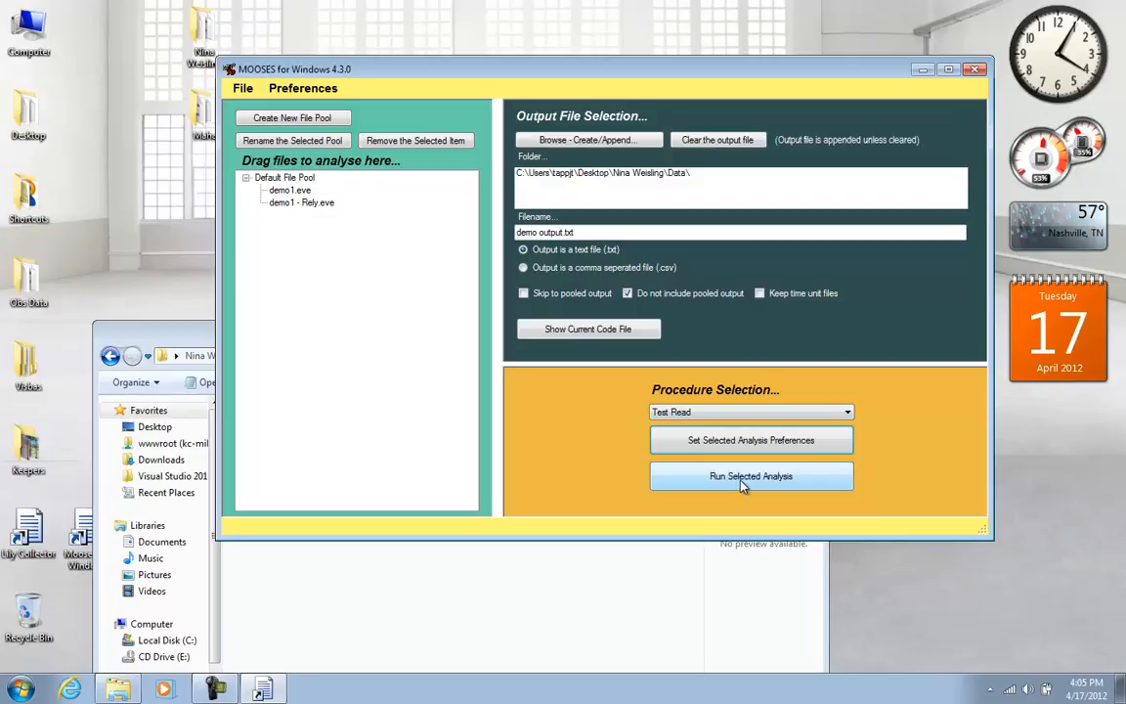
Run the Test Read procedure on the pooled files and close the output report
click(663, 481)
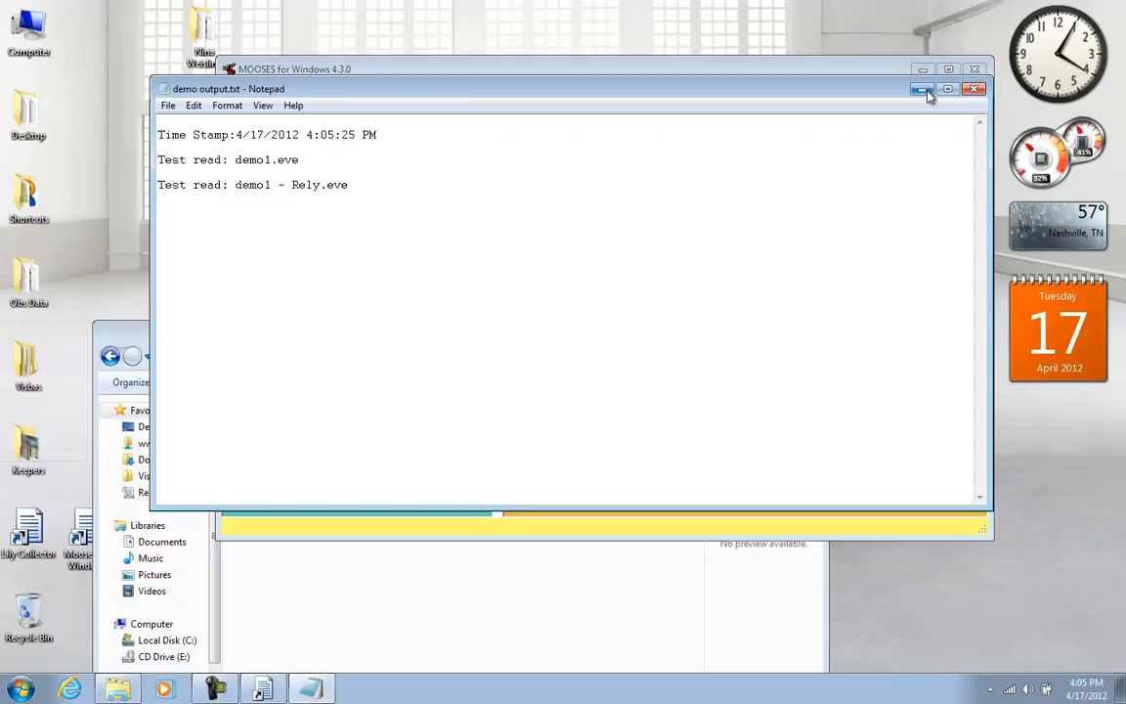
click(973, 89)
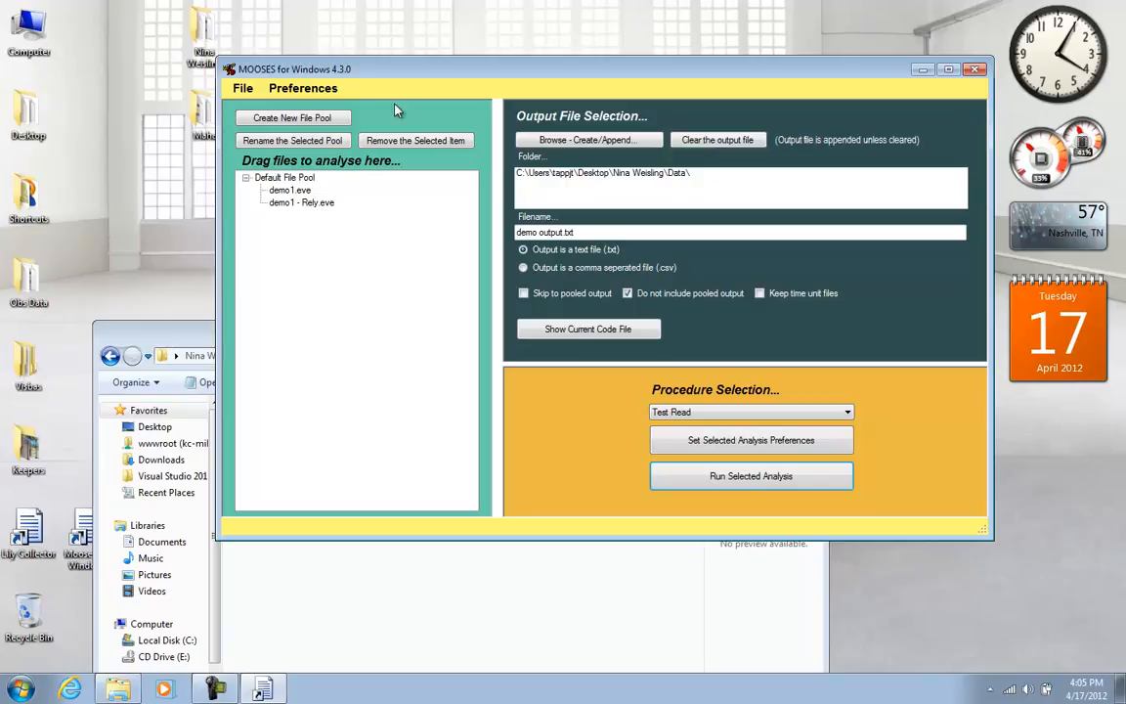
Run the Event Frequencies and Durations analysis on the file pool
click(846, 413)
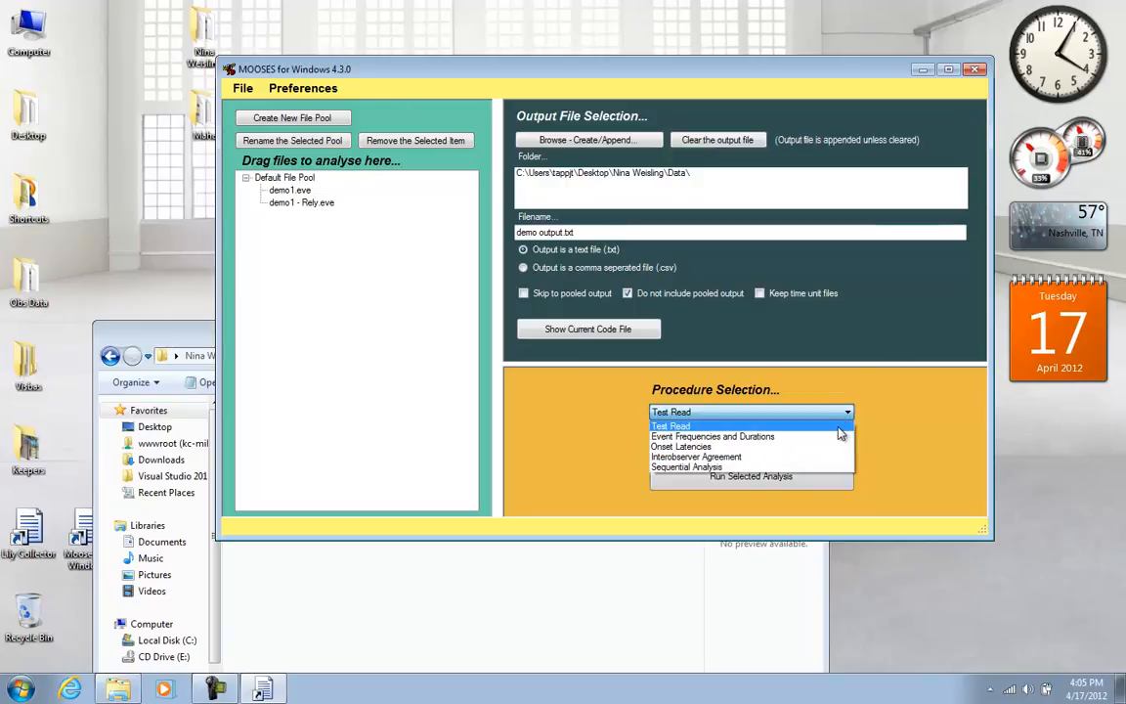
click(831, 437)
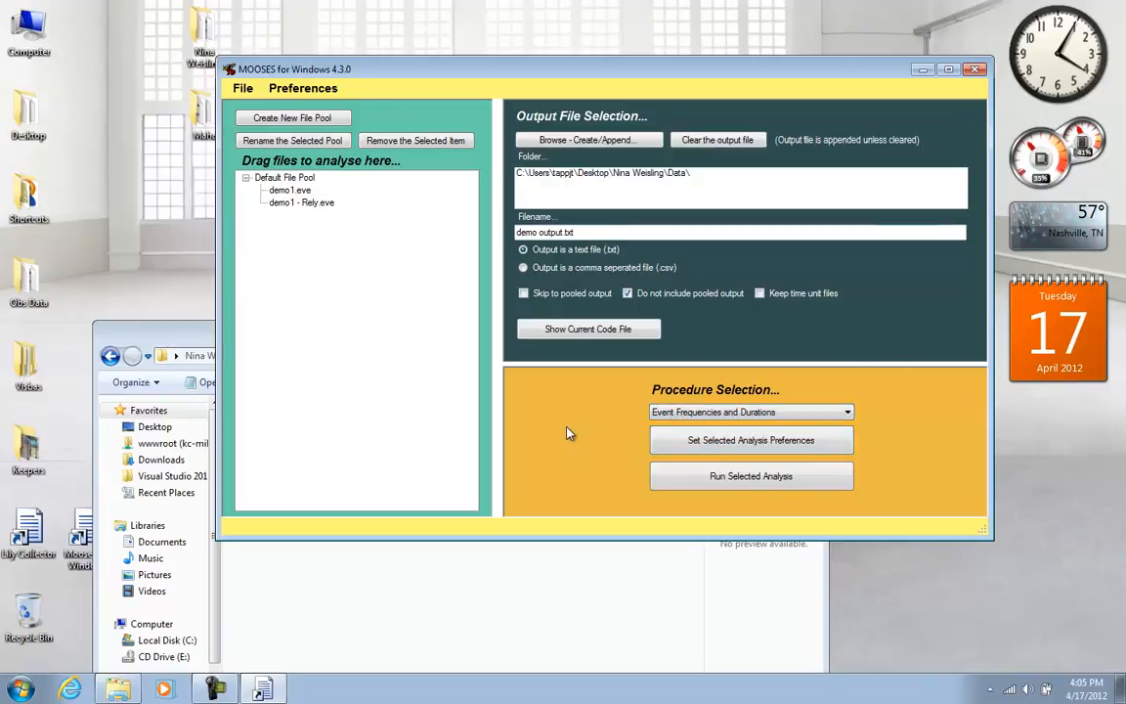
click(753, 494)
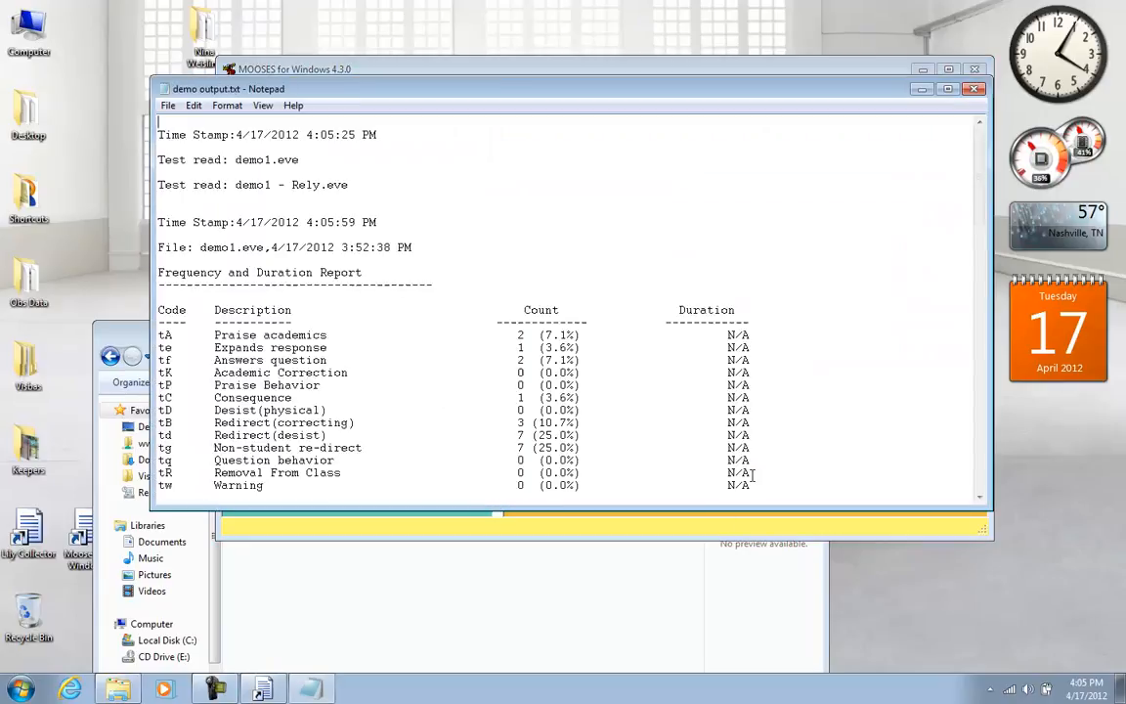
Examine the Test Read section and the counts and durations in the demo1.eve Frequency and Duration Report
drag(364, 186, 157, 125)
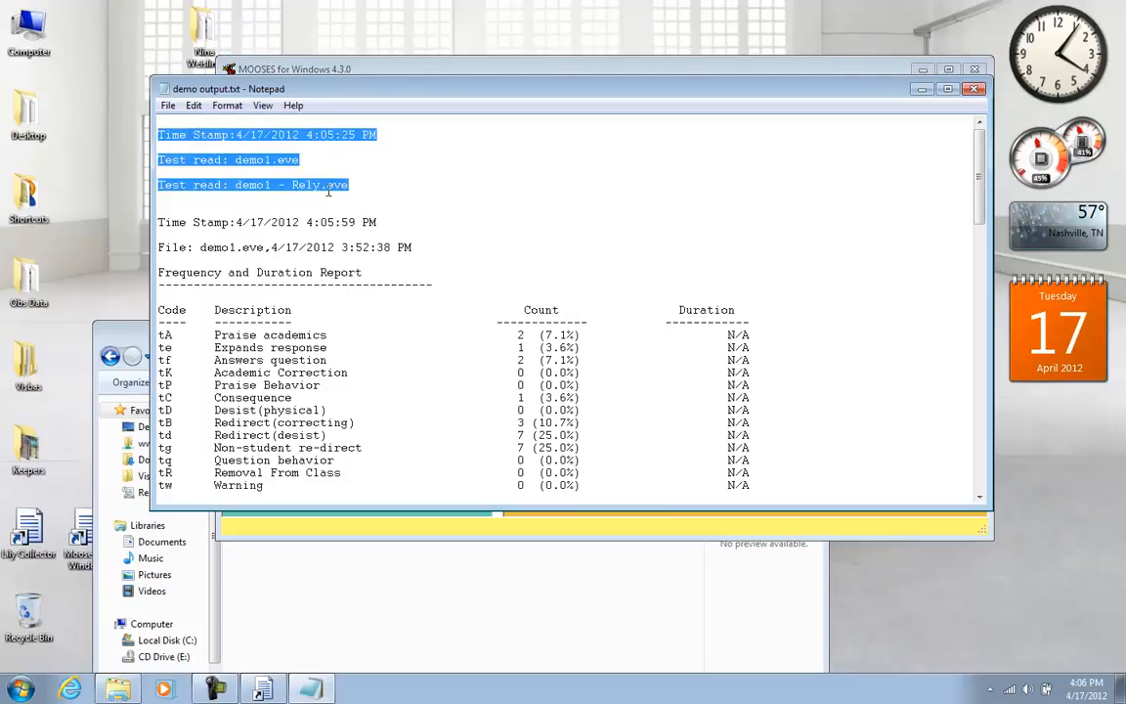
scroll(329, 191, down, 1)
scroll(328, 192, down, 3)
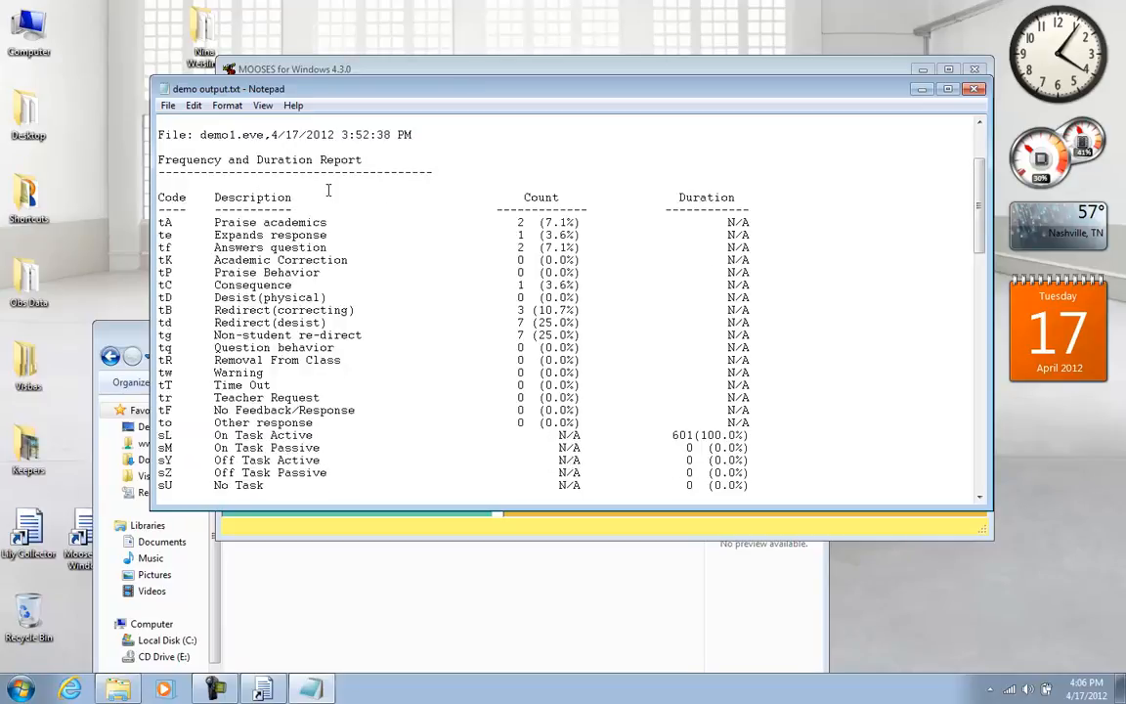
scroll(328, 191, down, 1)
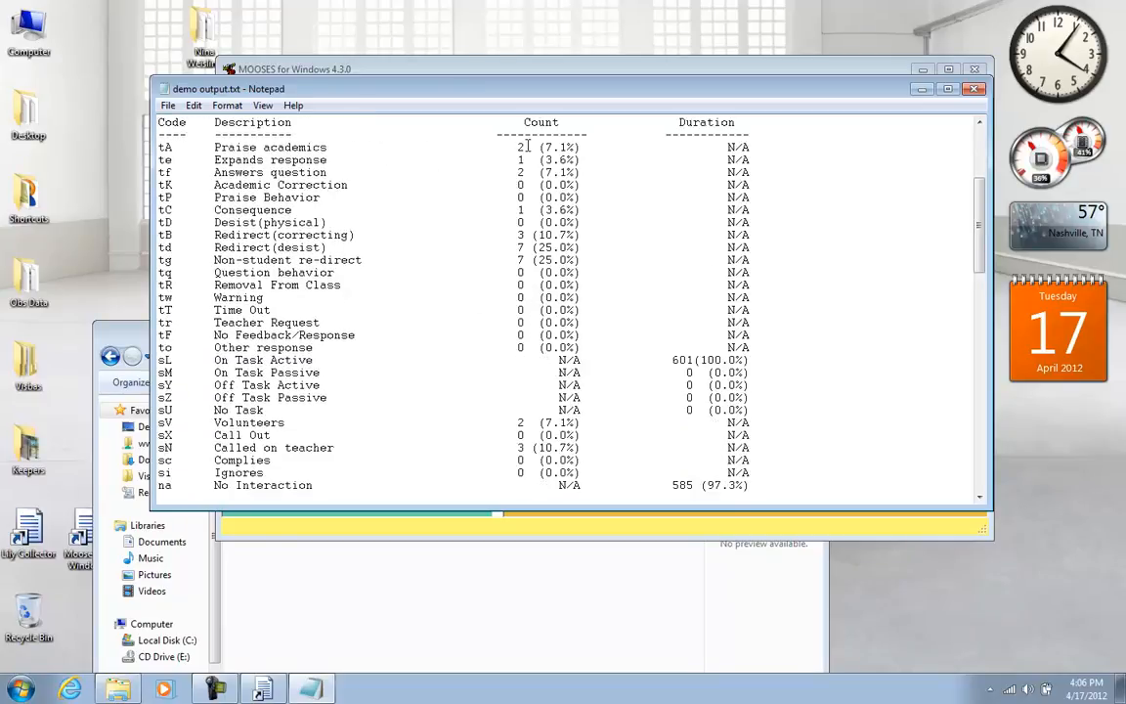
drag(504, 147, 524, 148)
scroll(478, 375, down, 2)
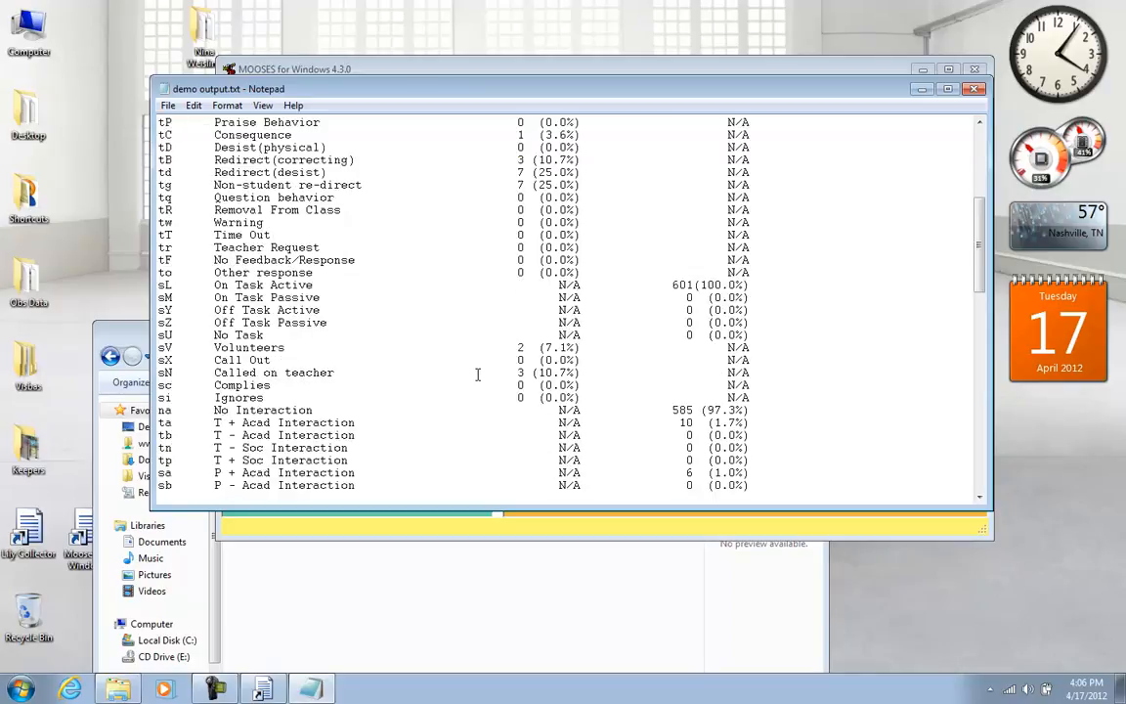
scroll(478, 374, down, 1)
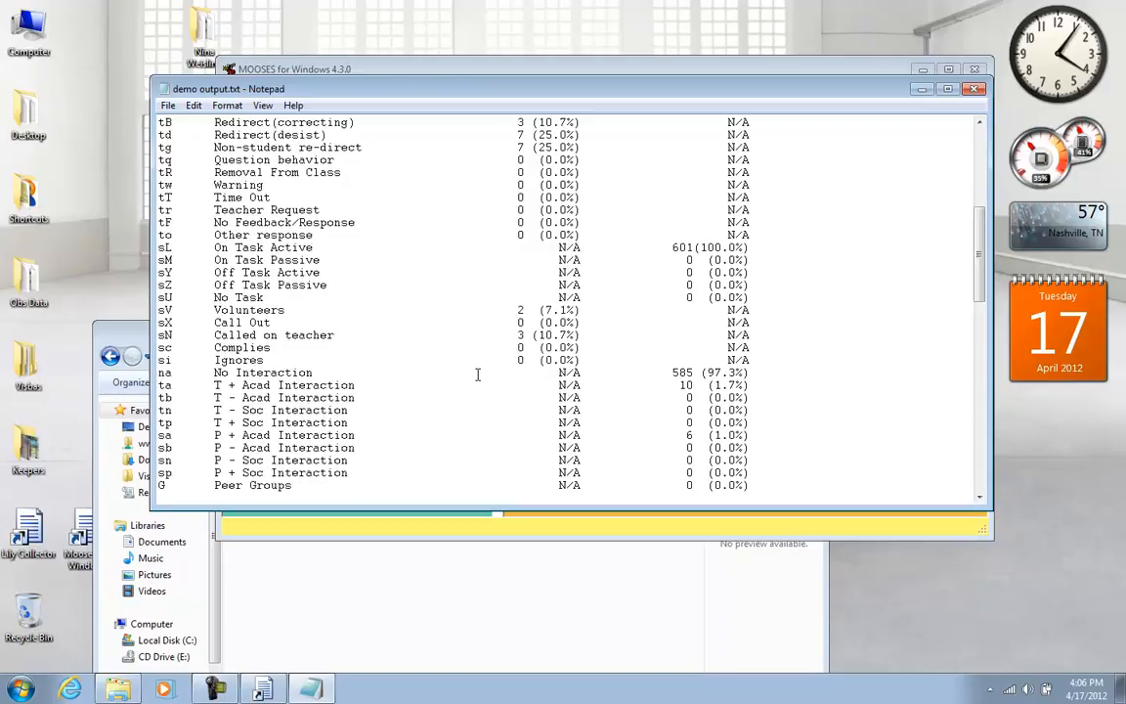
scroll(760, 374, down, 3)
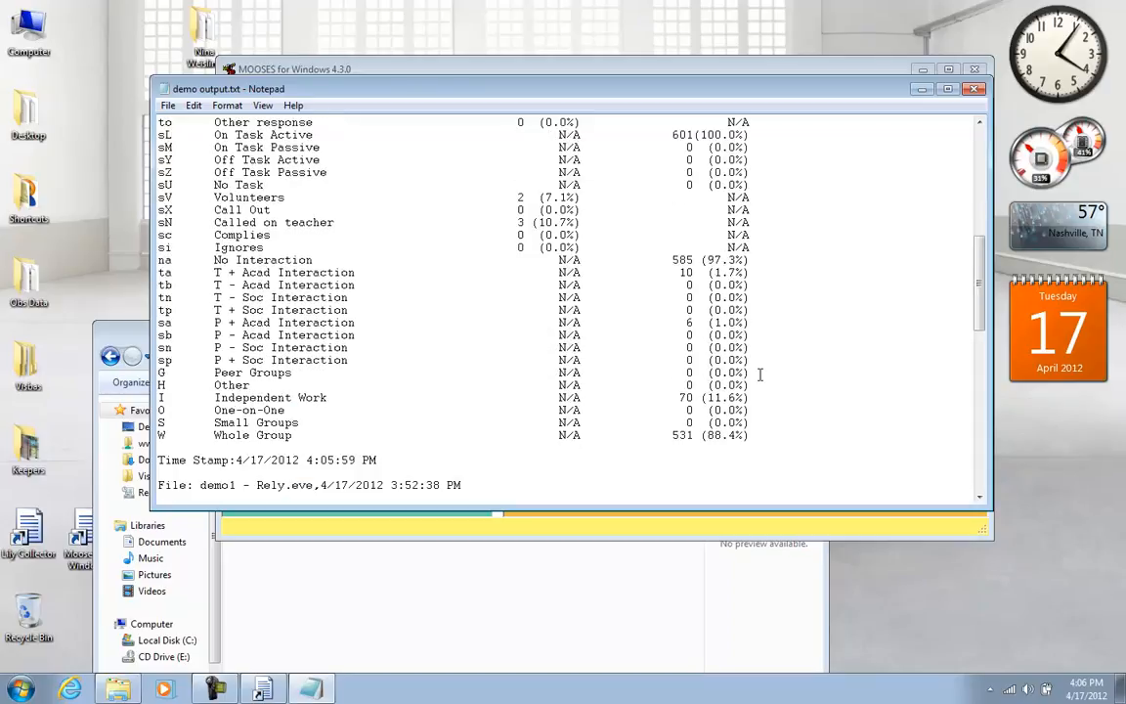
Examine the demo1 - Rely.eve Frequency and Duration Report through to its setting durations
scroll(760, 375, down, 6)
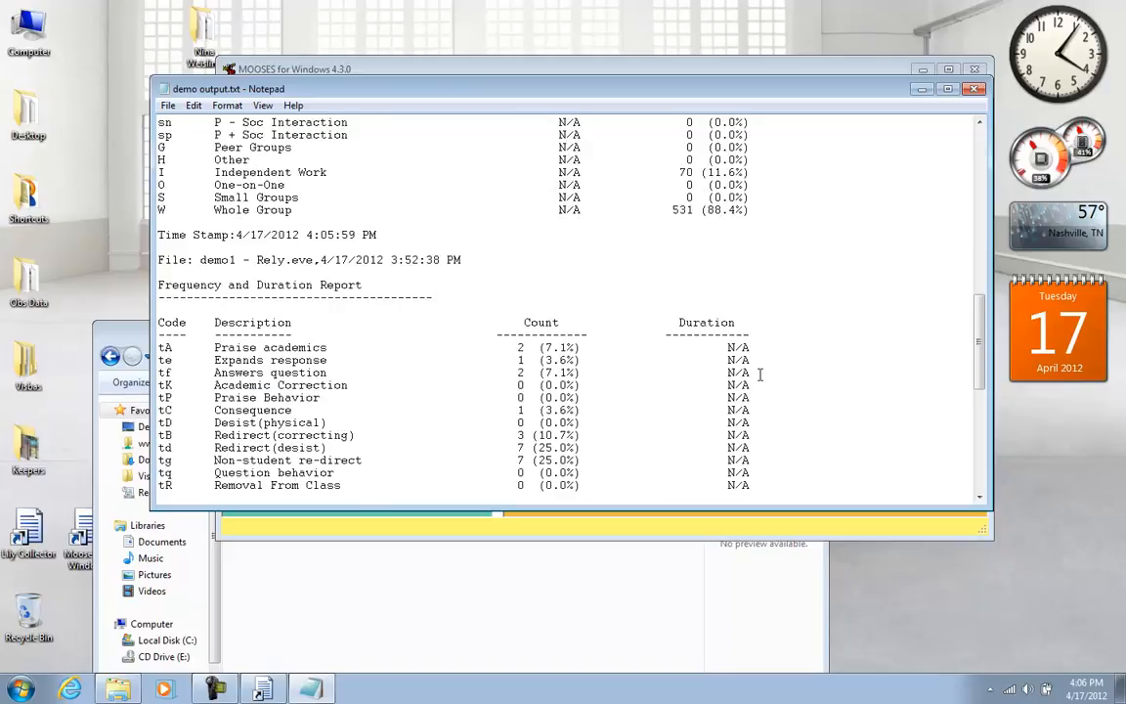
scroll(760, 374, up, 15)
scroll(760, 374, up, 3)
scroll(759, 374, down, 9)
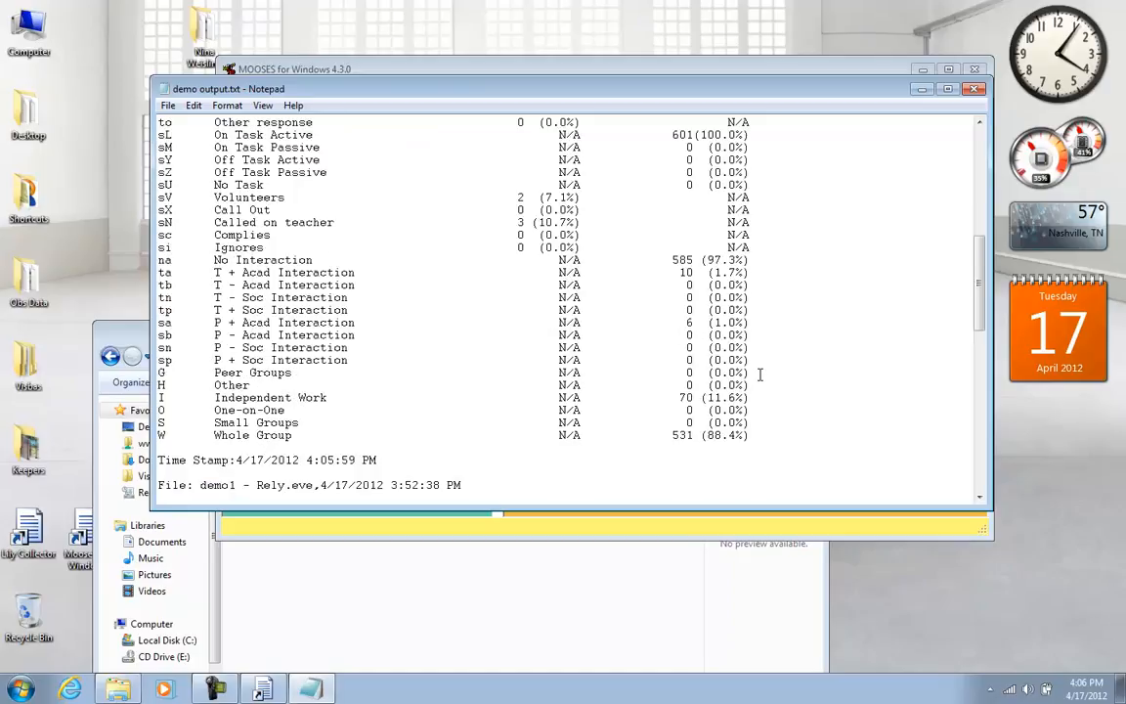
scroll(760, 375, down, 9)
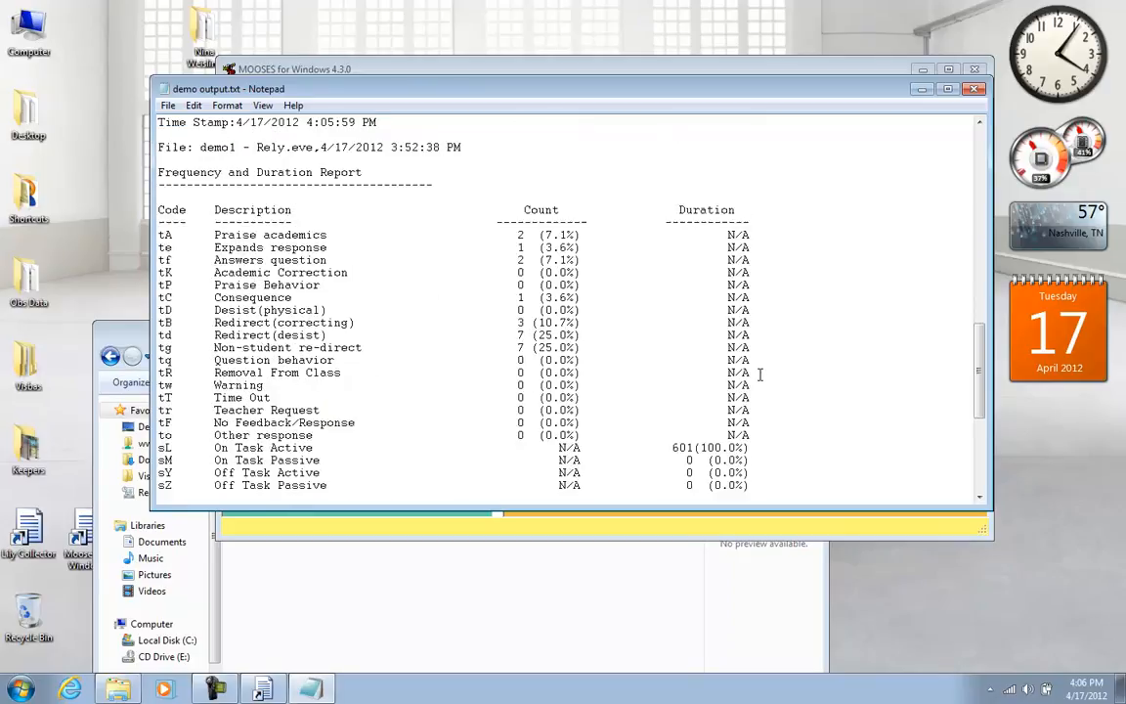
scroll(760, 375, down, 2)
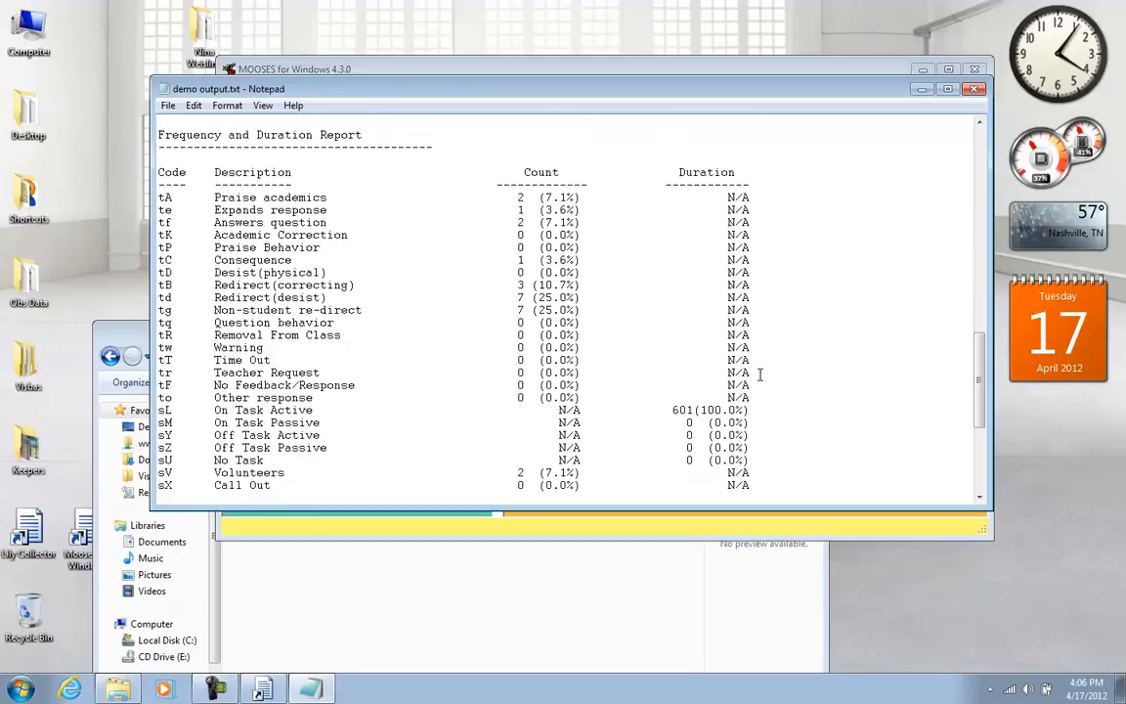
scroll(760, 375, down, 3)
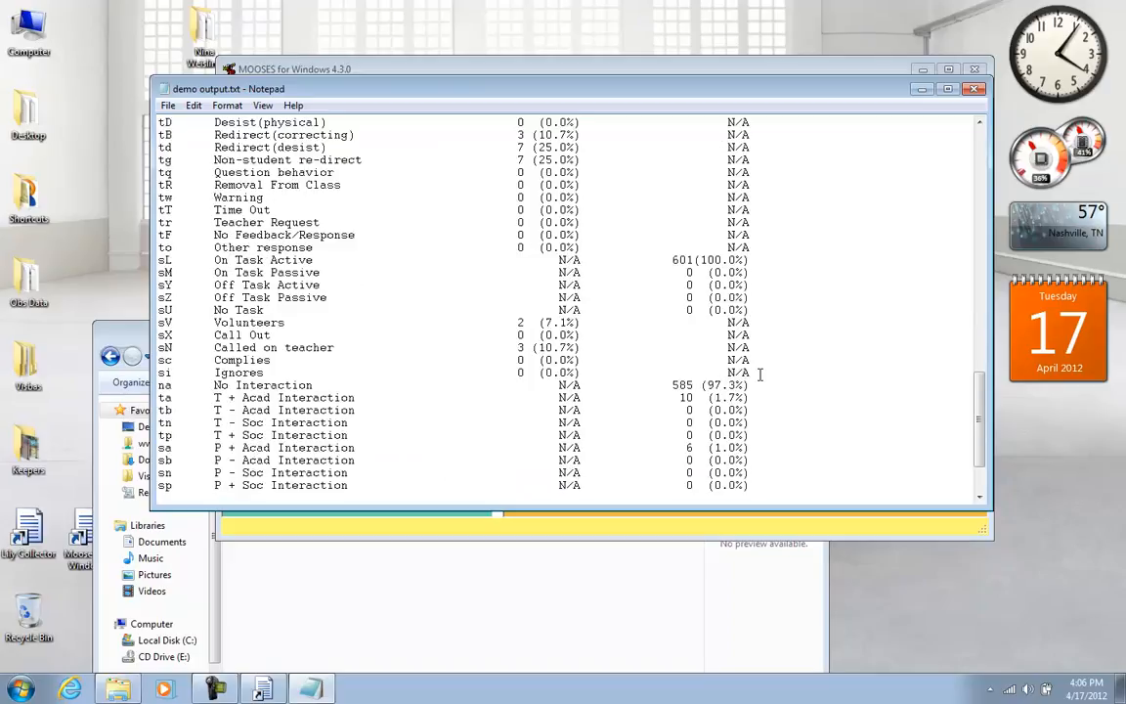
scroll(760, 375, down, 2)
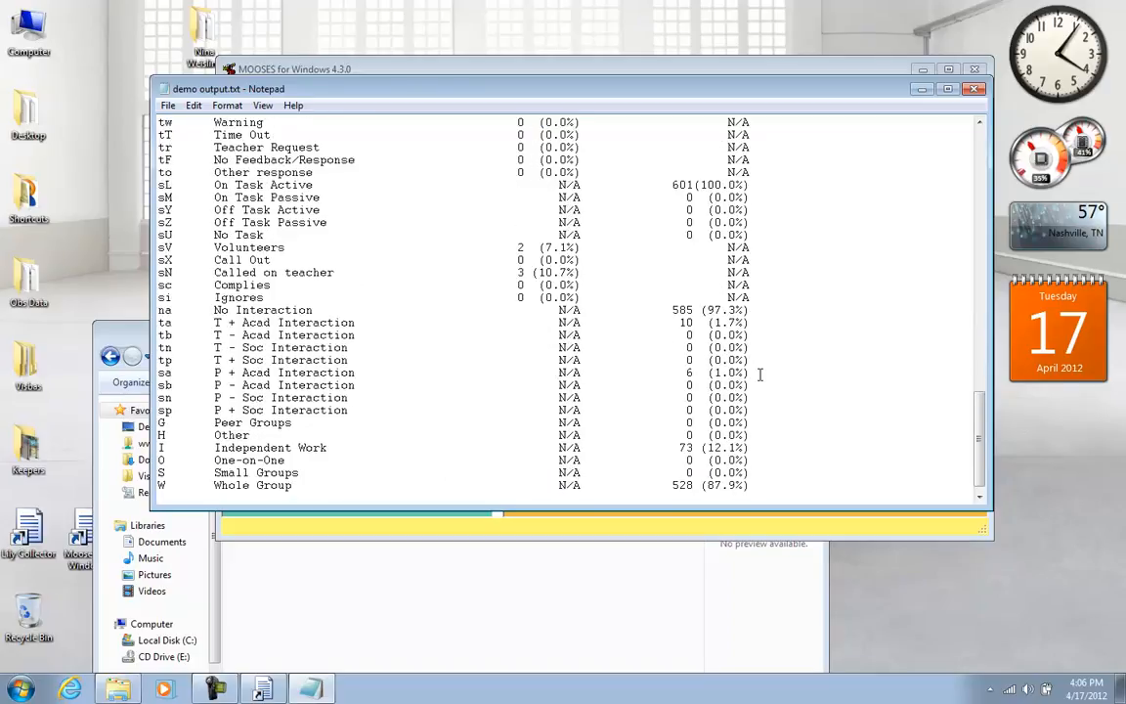
scroll(760, 375, down, 1)
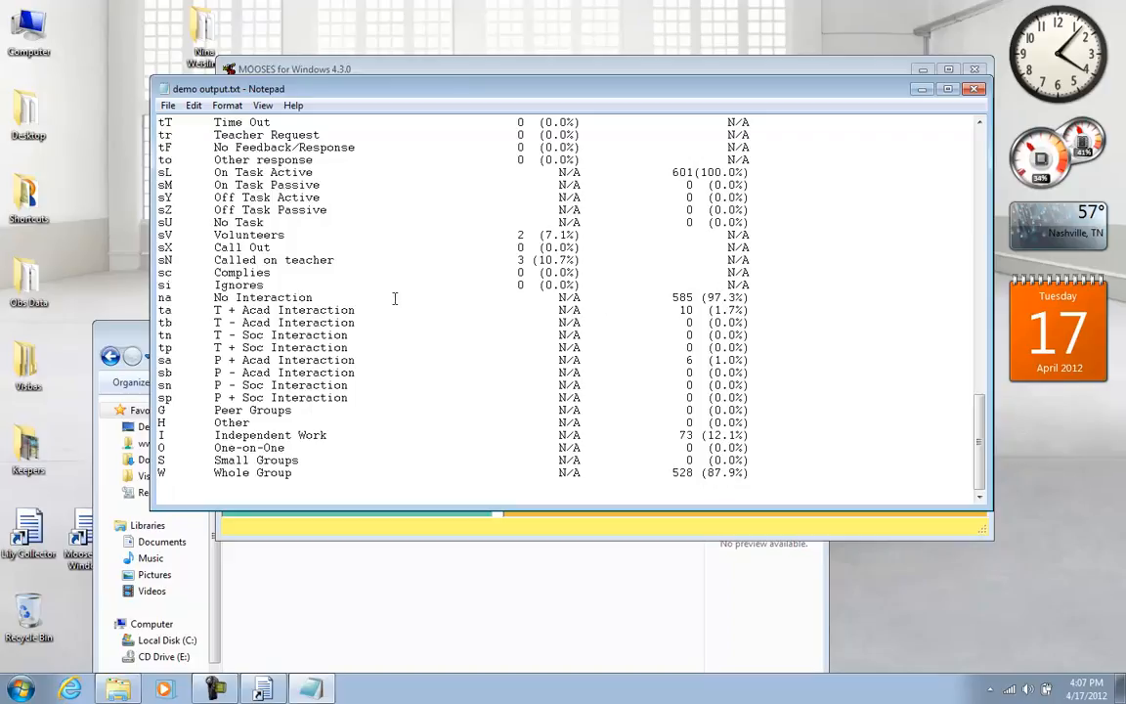
Compare the Independent Work and Whole Group durations between the demo1.eve and demo1 - Rely.eve reports, and close the output file
scroll(635, 419, up, 9)
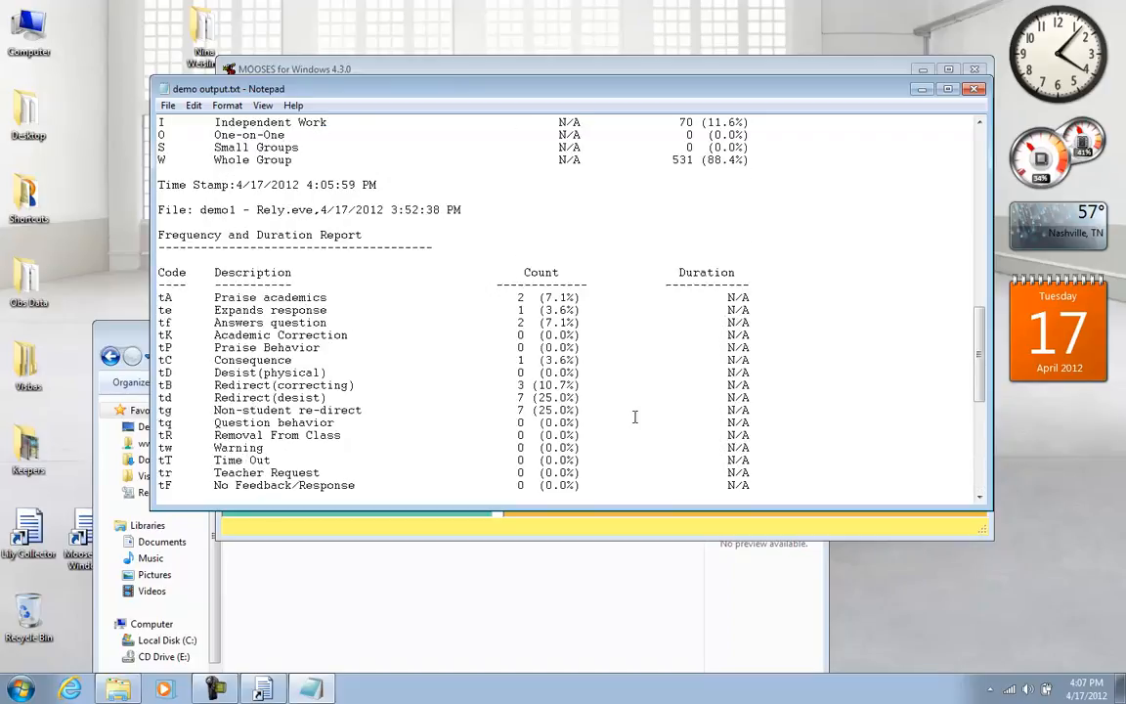
scroll(635, 418, up, 3)
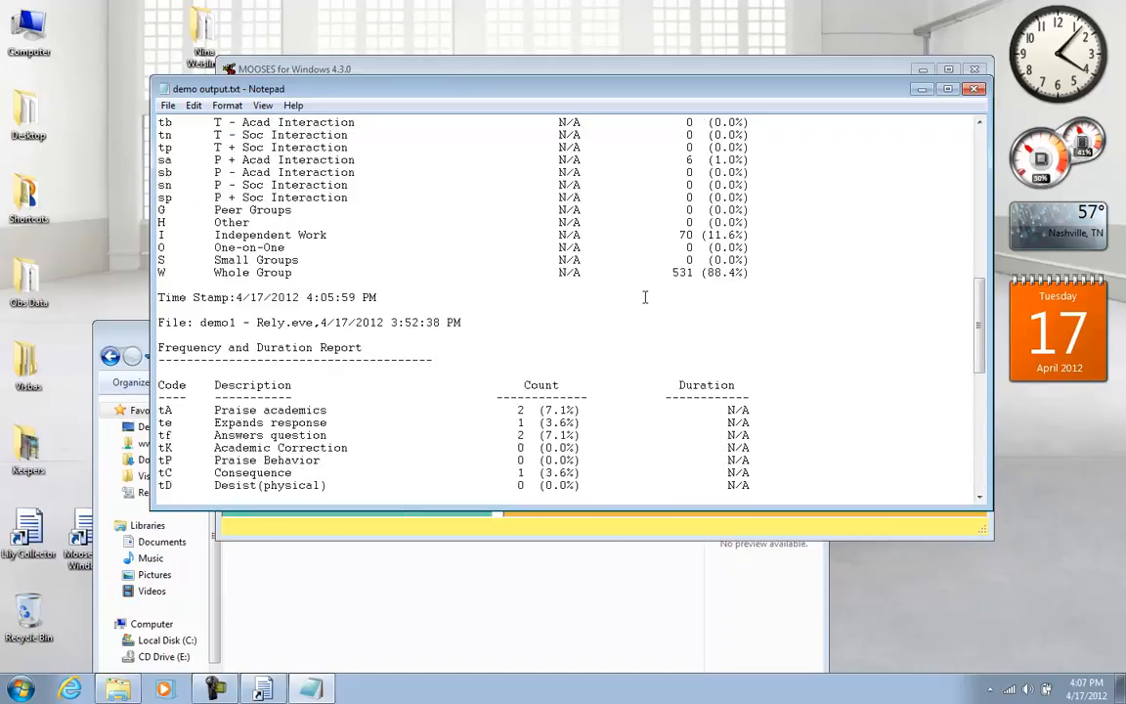
scroll(645, 298, down, 11)
scroll(645, 297, down, 1)
scroll(645, 297, up, 3)
scroll(646, 297, down, 3)
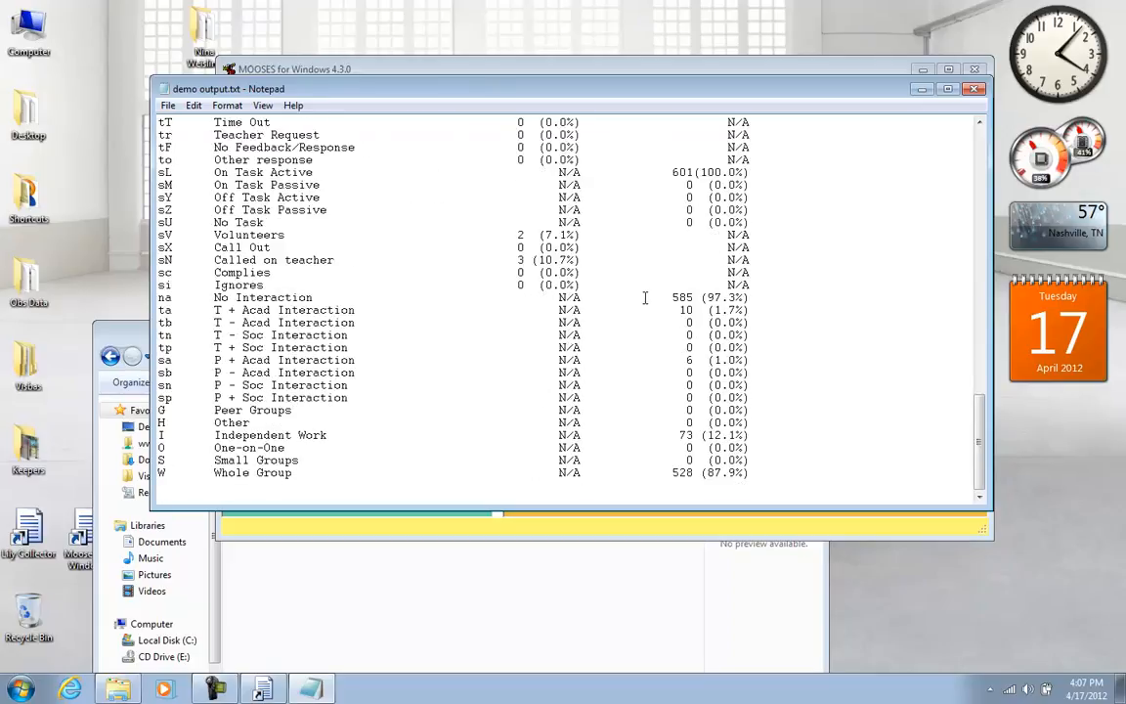
scroll(645, 297, up, 18)
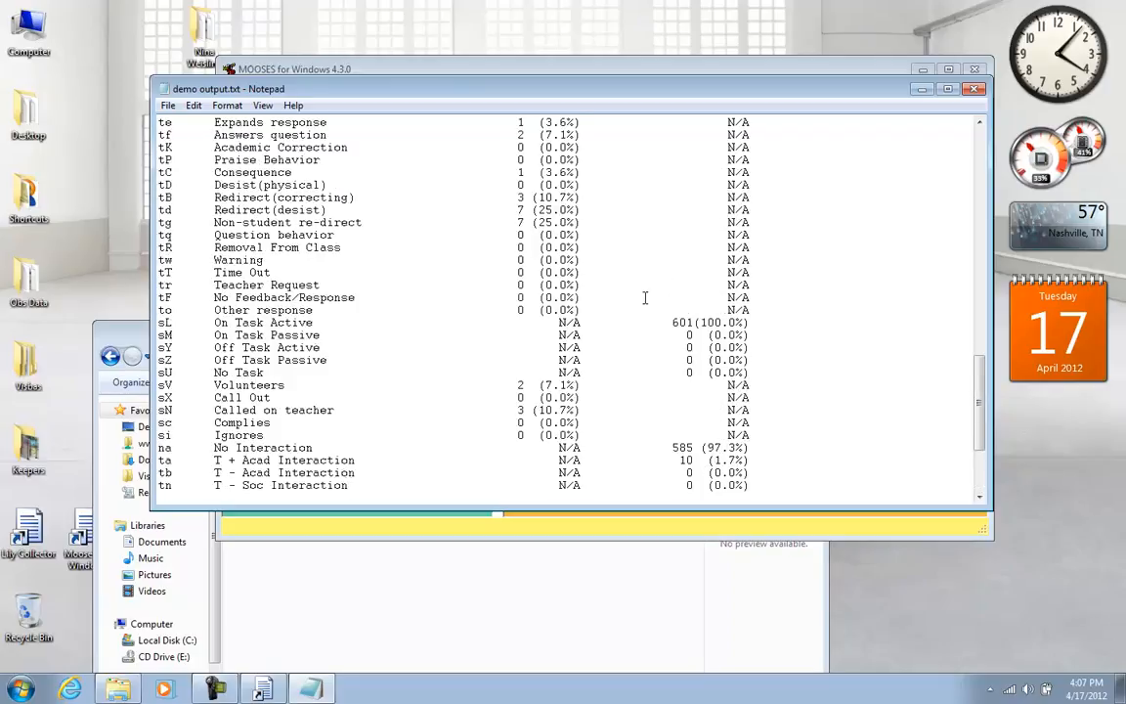
scroll(645, 297, up, 10)
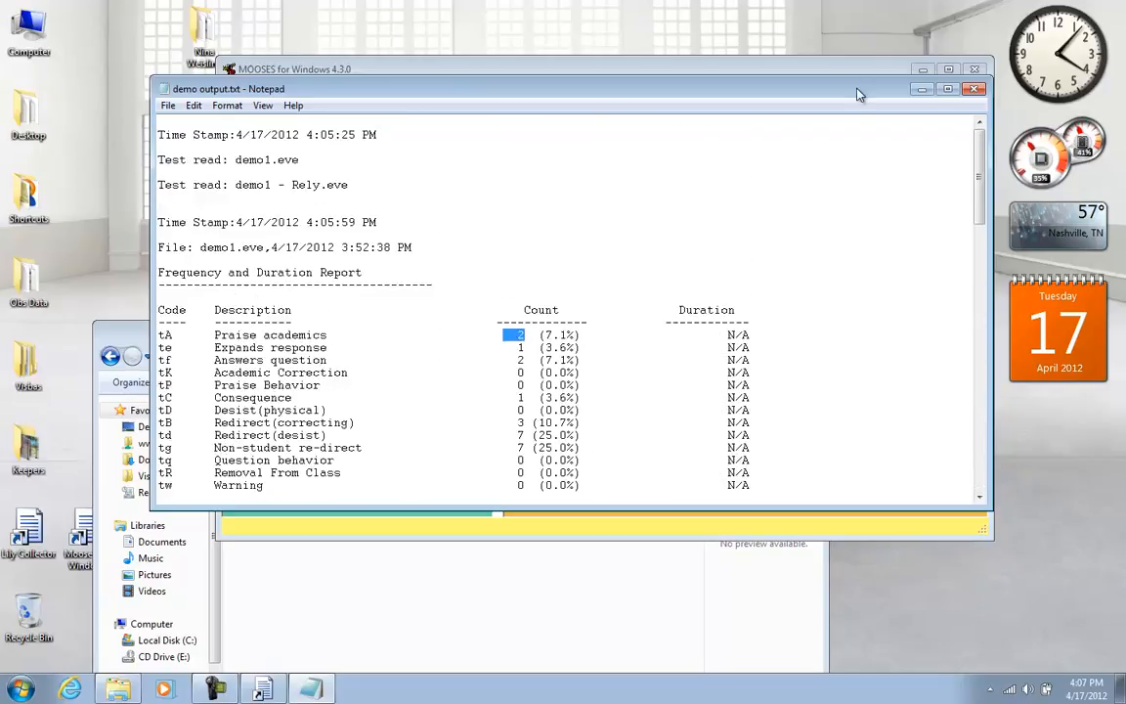
click(974, 89)
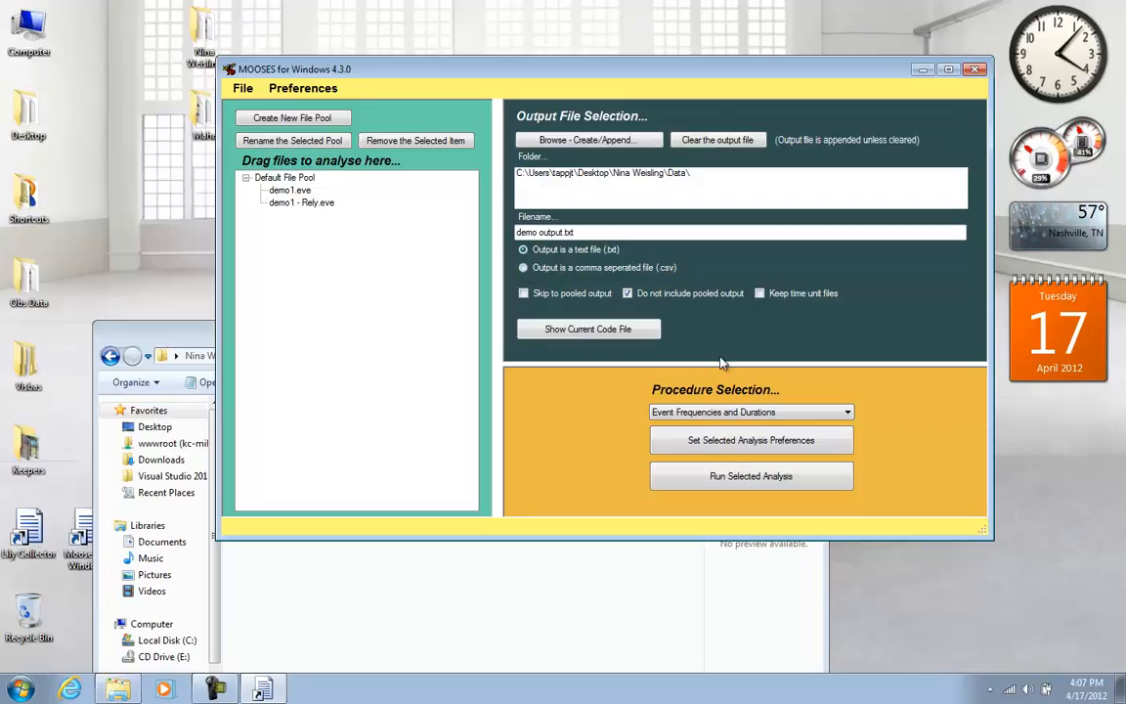
Run the Interobserver Agreement analysis on the file pool, widen the Group column in the disagreements list, and continue to the output
click(848, 414)
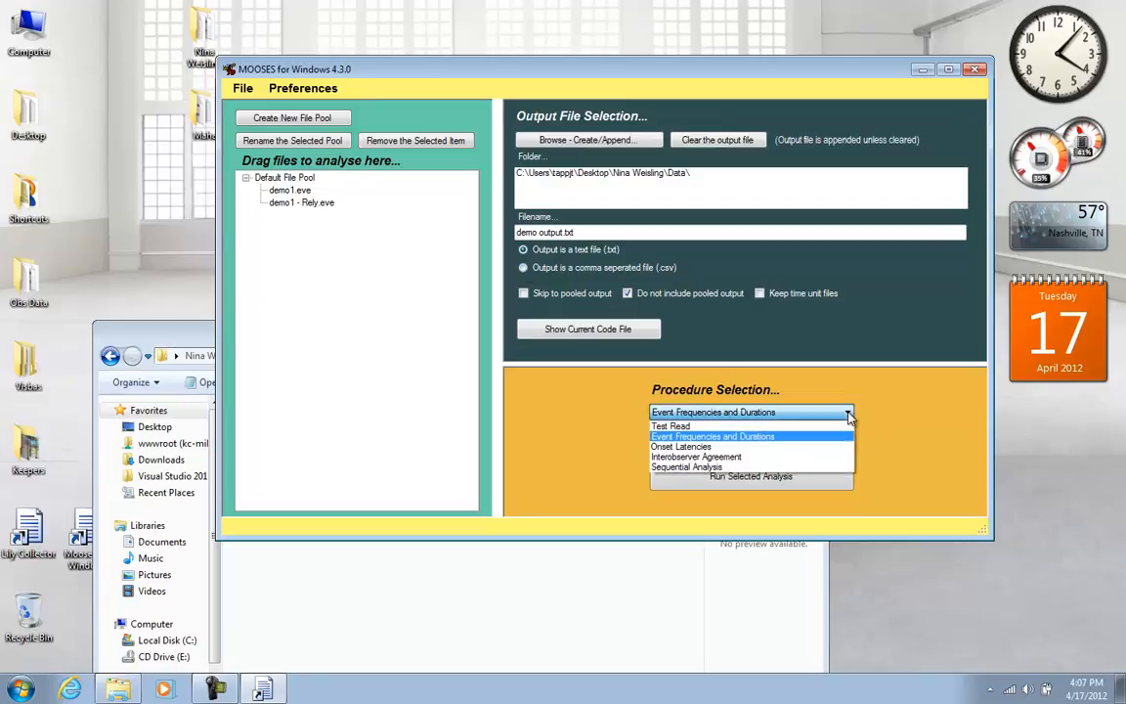
click(814, 459)
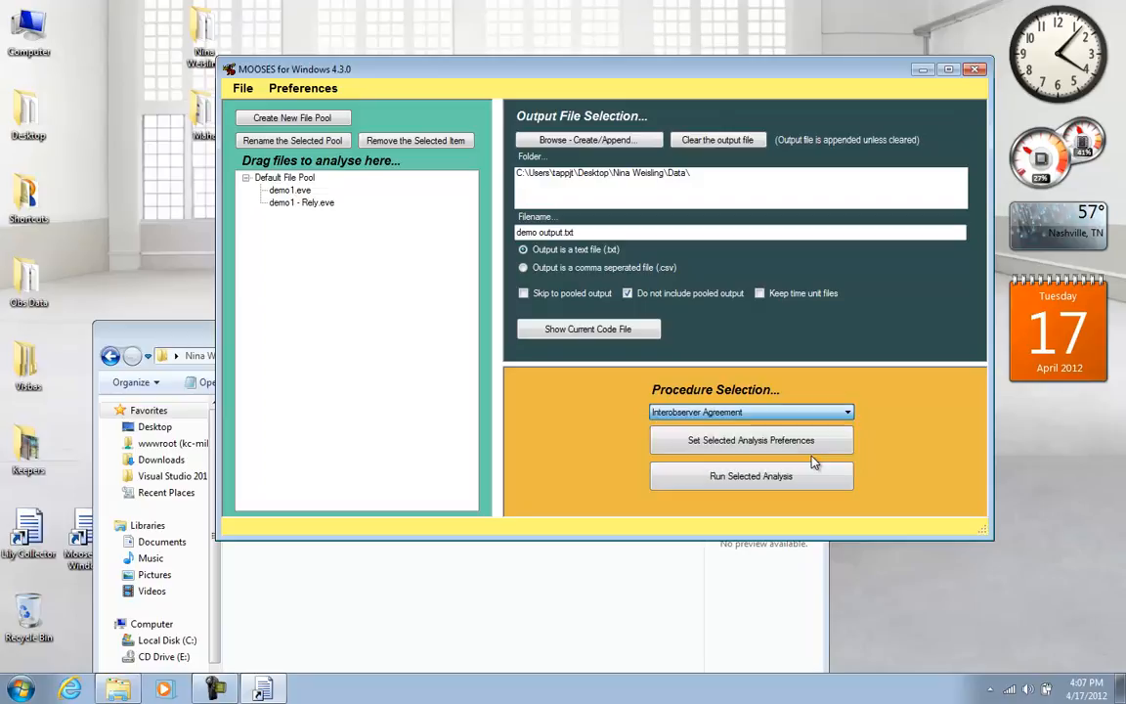
click(295, 204)
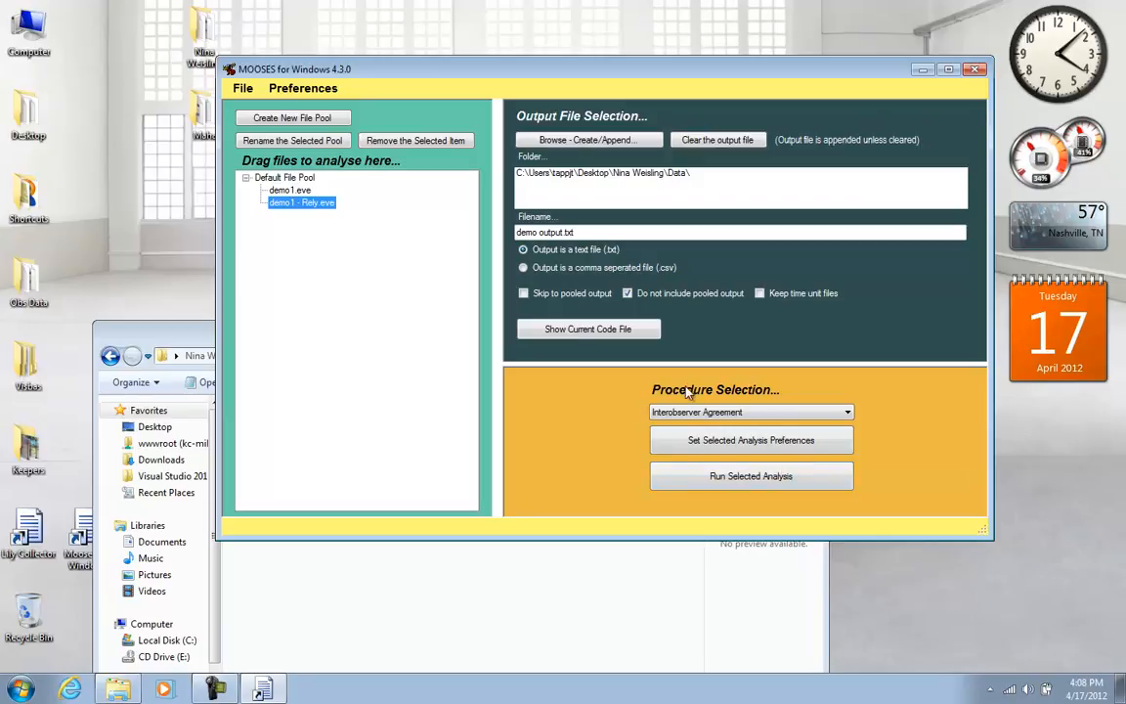
click(741, 479)
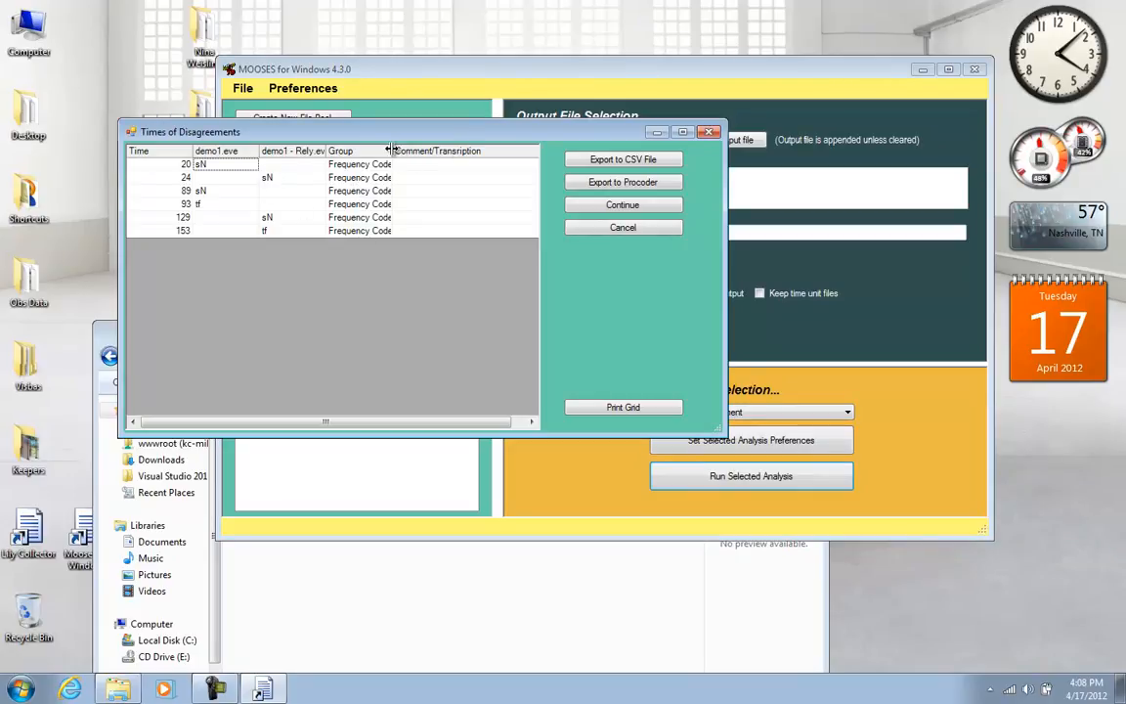
drag(391, 149, 402, 149)
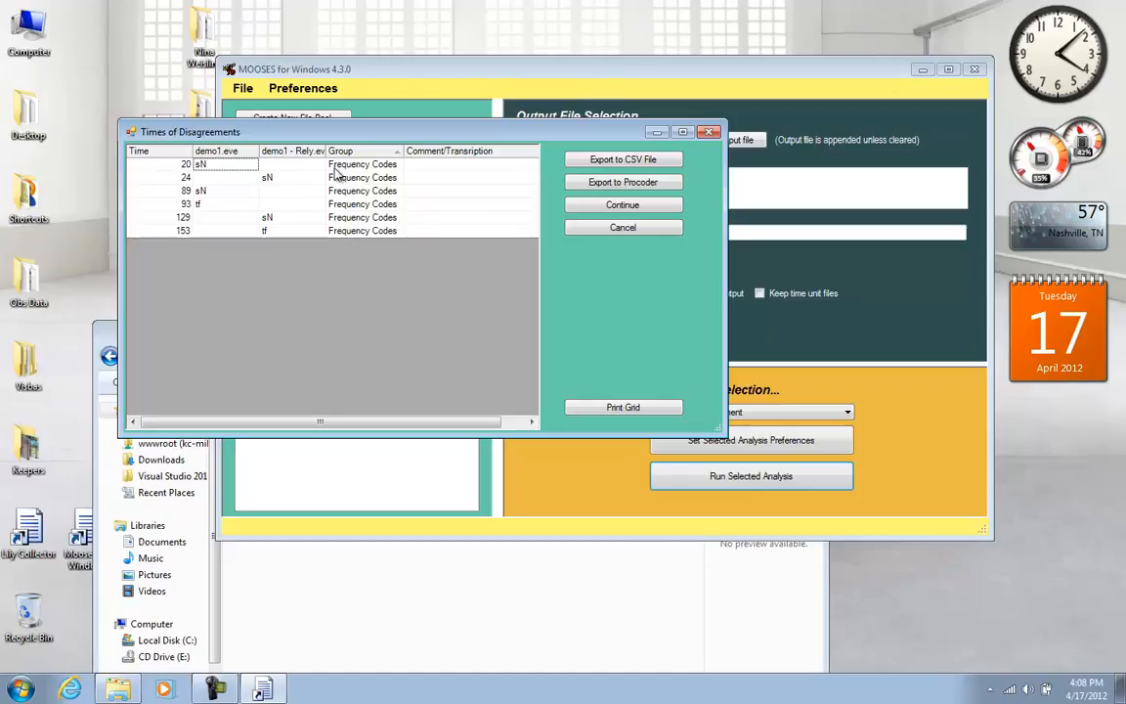
click(630, 206)
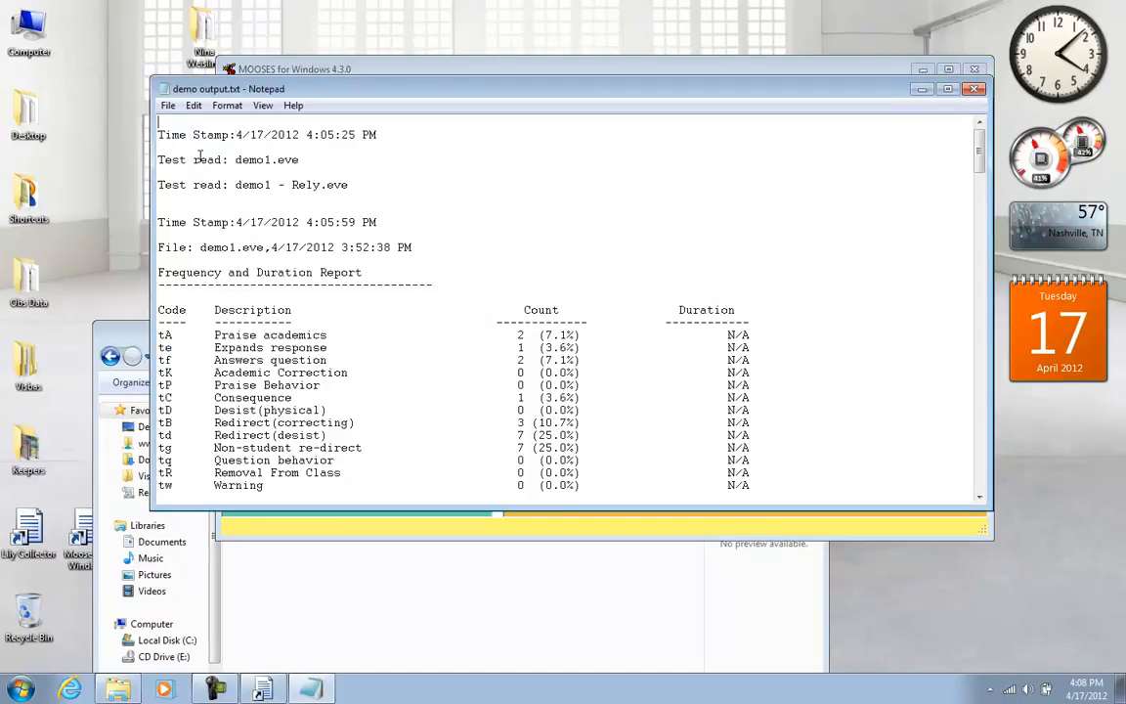
Examine the Non-Exhaustive Agreement Matrix Report for the Frequency Codes group, through to its agreement totals
scroll(200, 158, down, 1)
scroll(200, 158, down, 8)
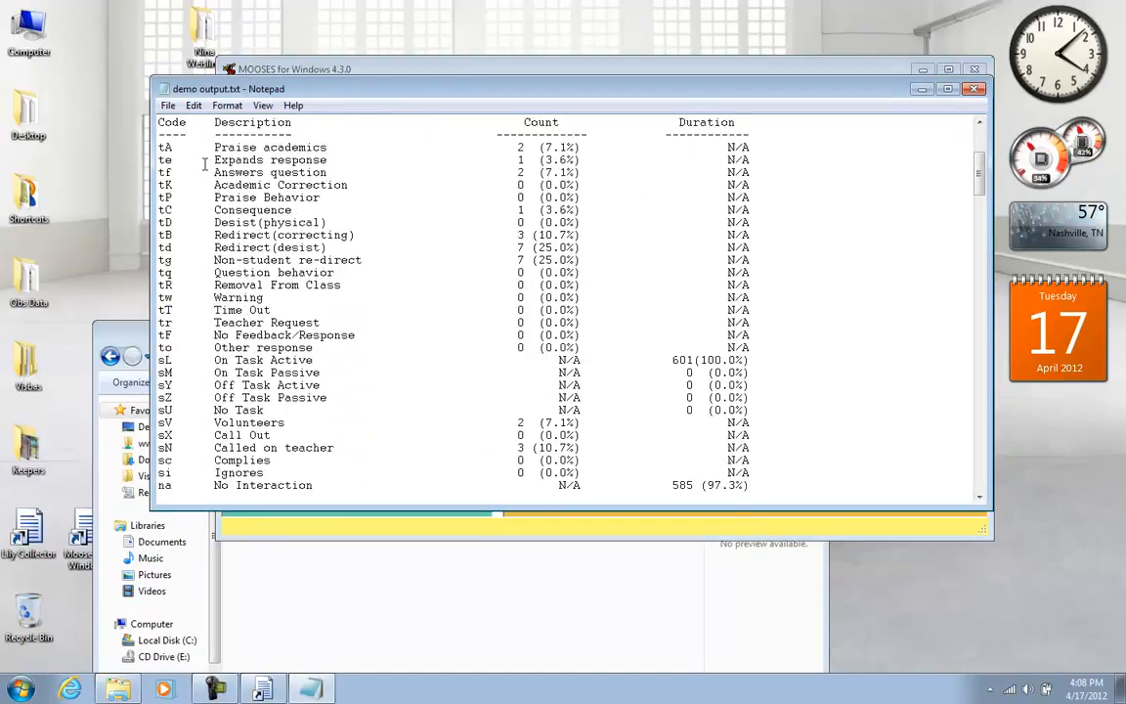
scroll(206, 166, down, 20)
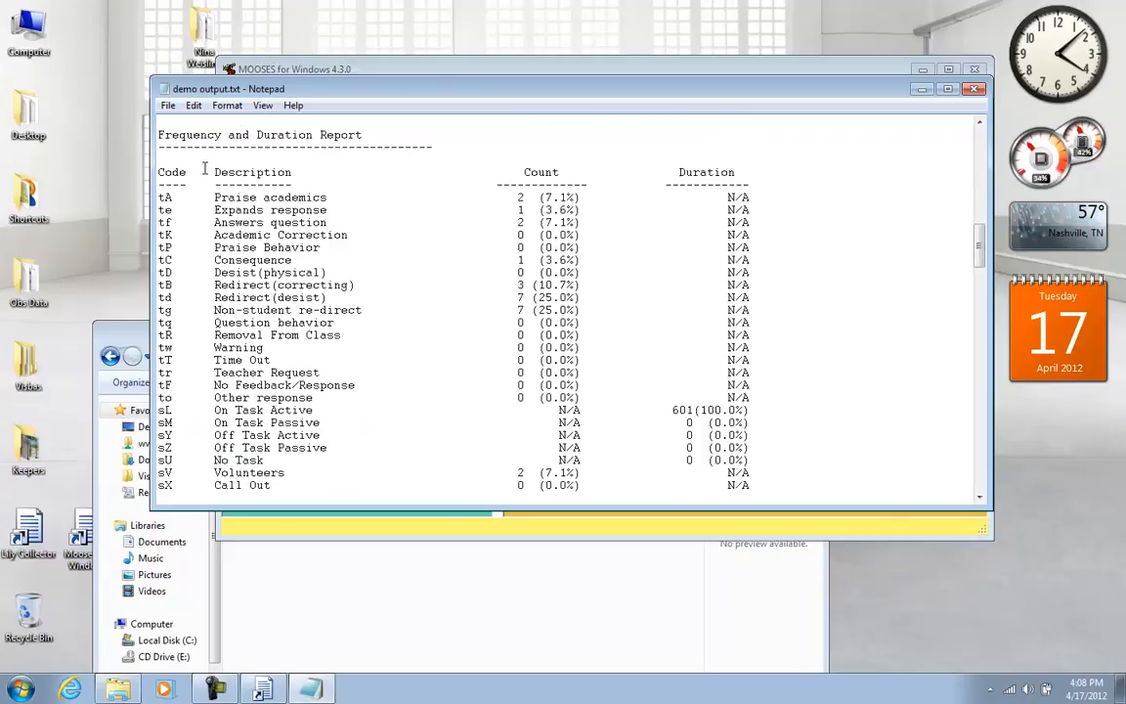
scroll(205, 172, down, 1)
scroll(206, 172, up, 3)
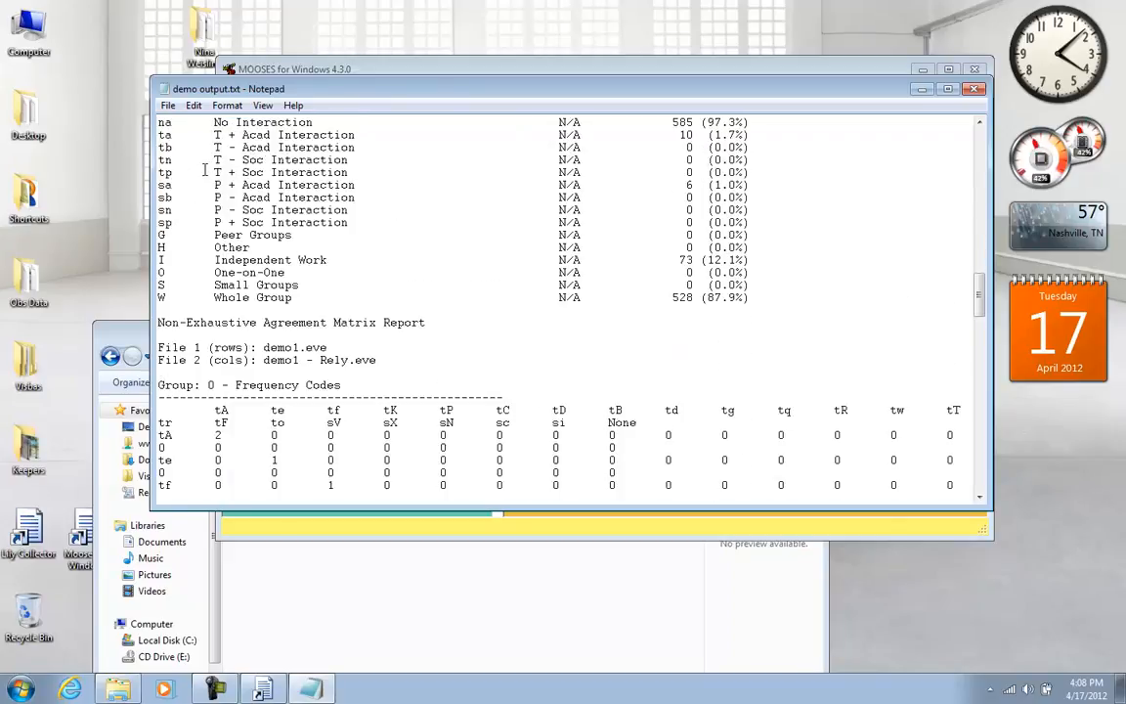
scroll(204, 171, down, 5)
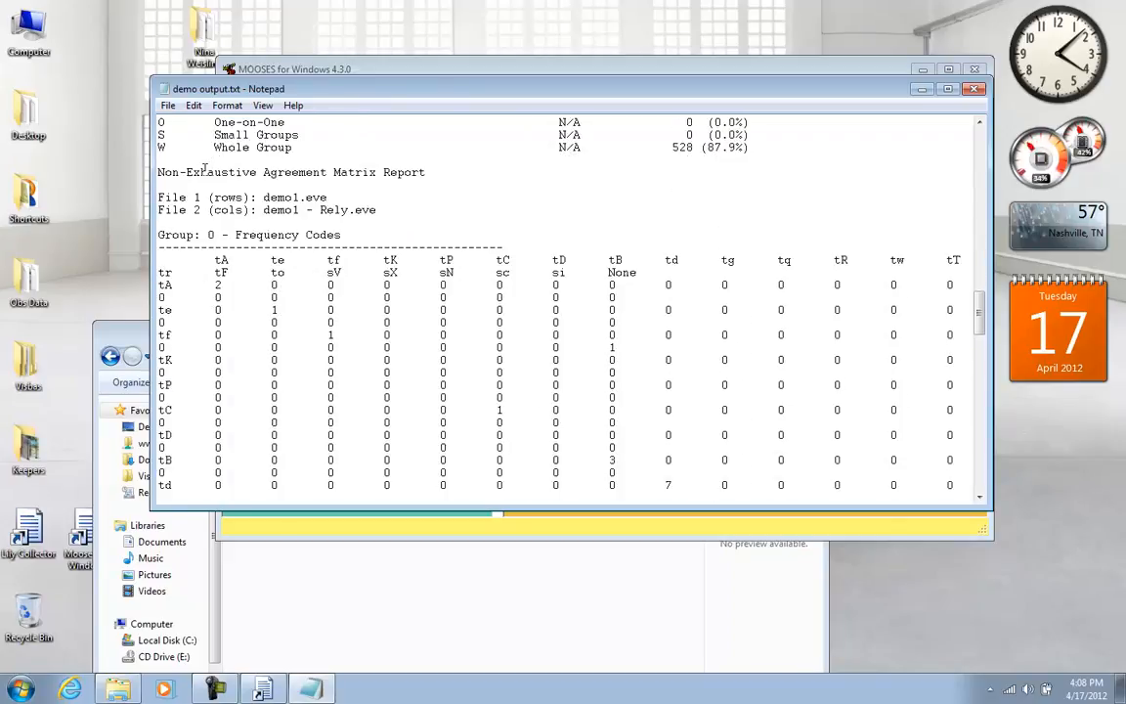
scroll(204, 169, down, 6)
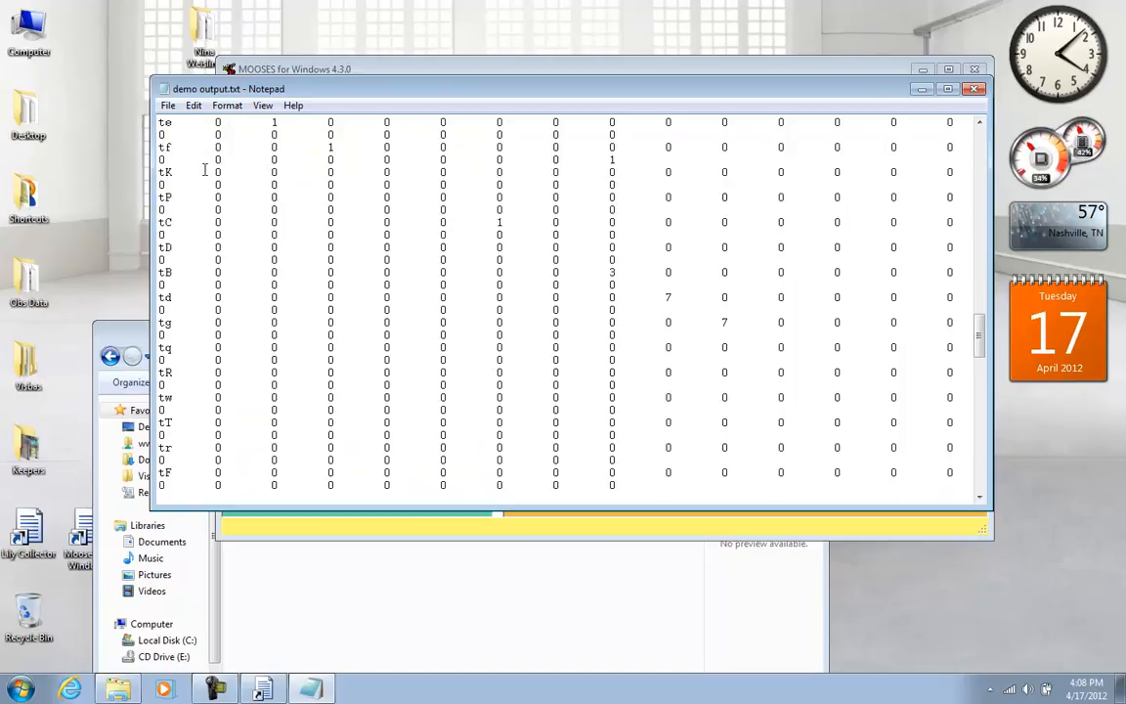
scroll(205, 171, down, 6)
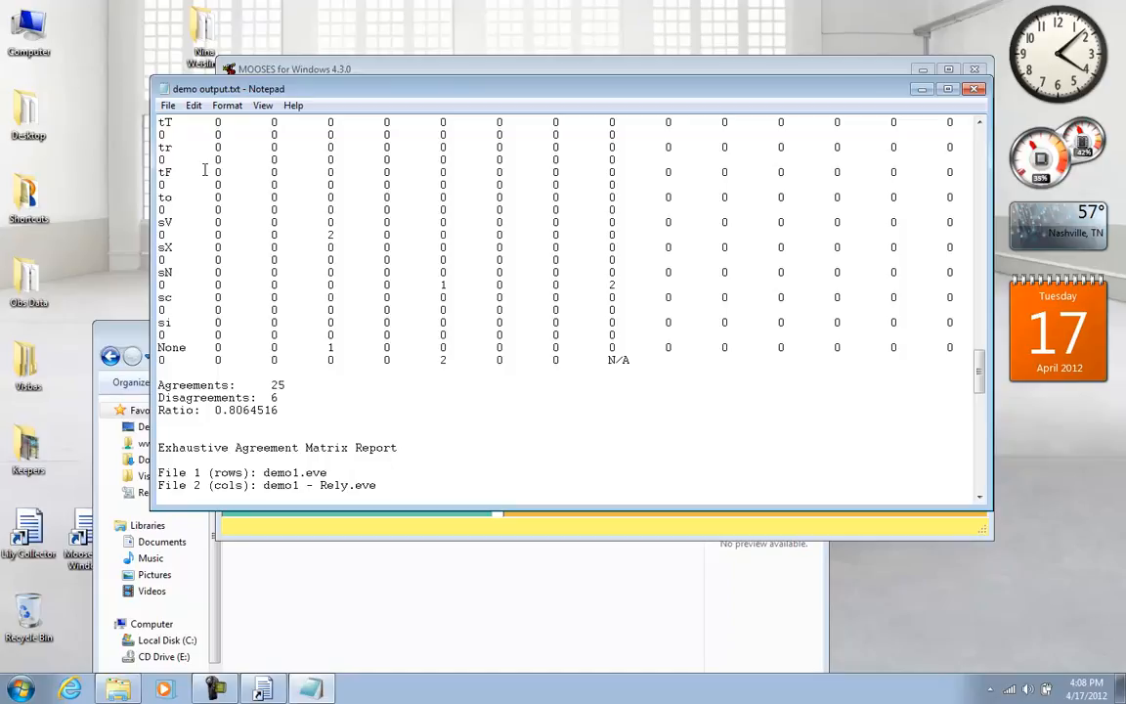
scroll(204, 171, up, 12)
scroll(210, 171, down, 12)
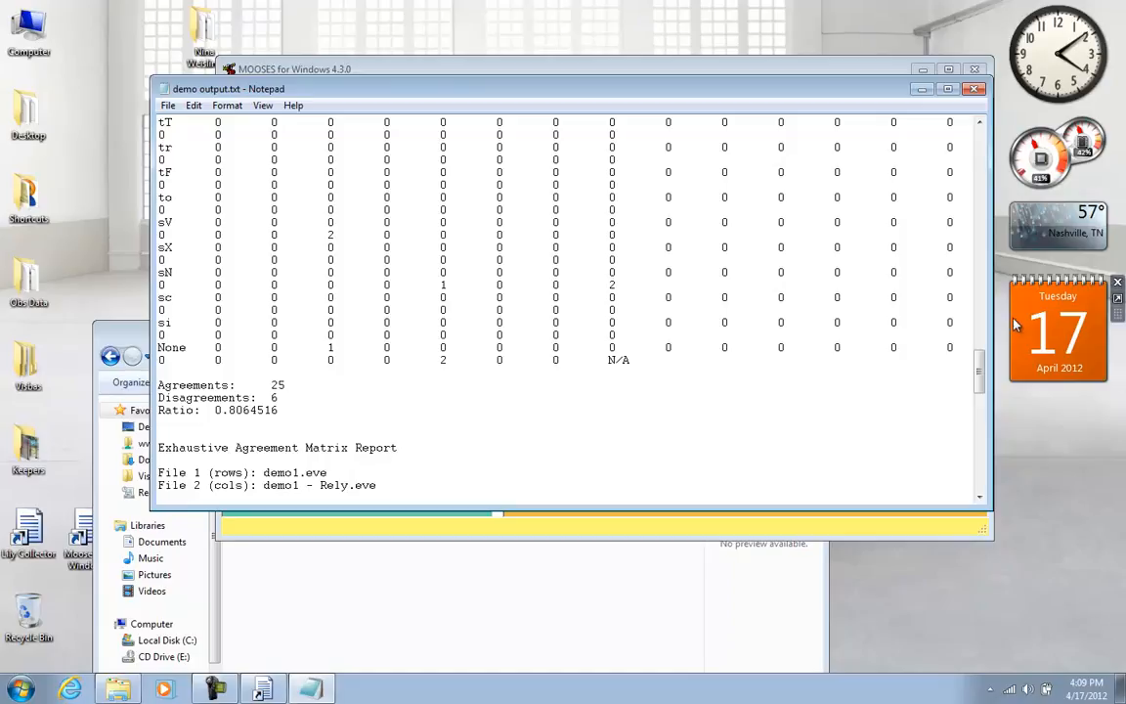
Widen the output file window on both sides and turn off word wrap so the matrix rows stay on single lines
drag(992, 299, 1121, 302)
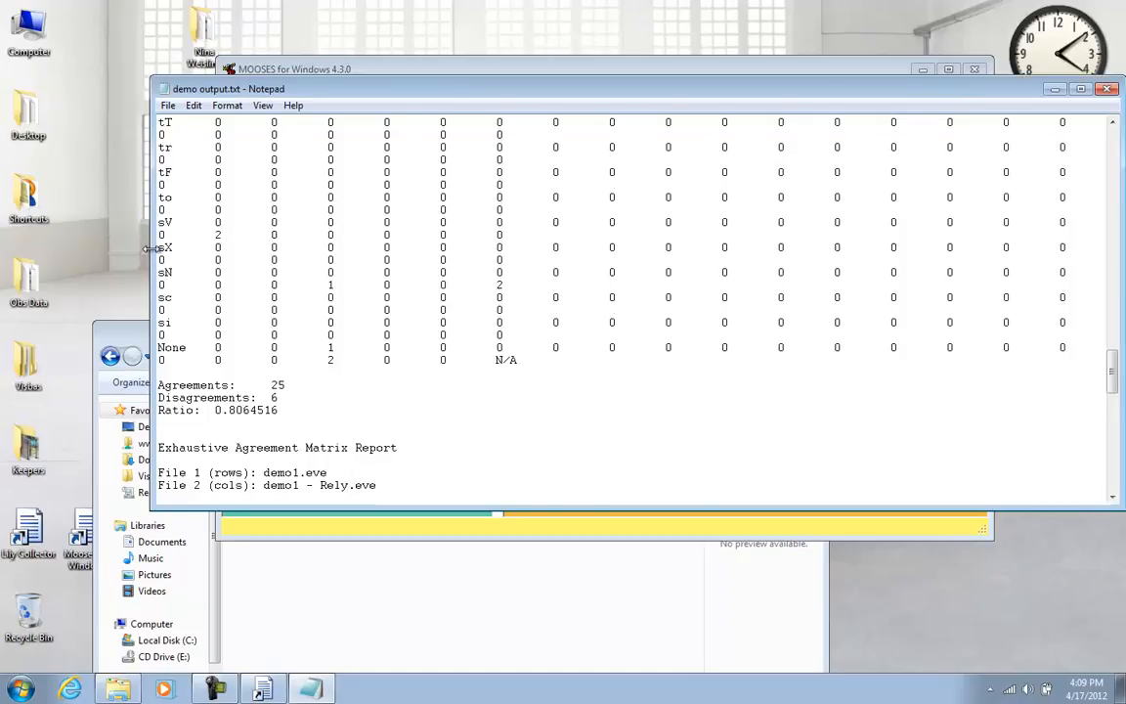
drag(152, 248, 45, 249)
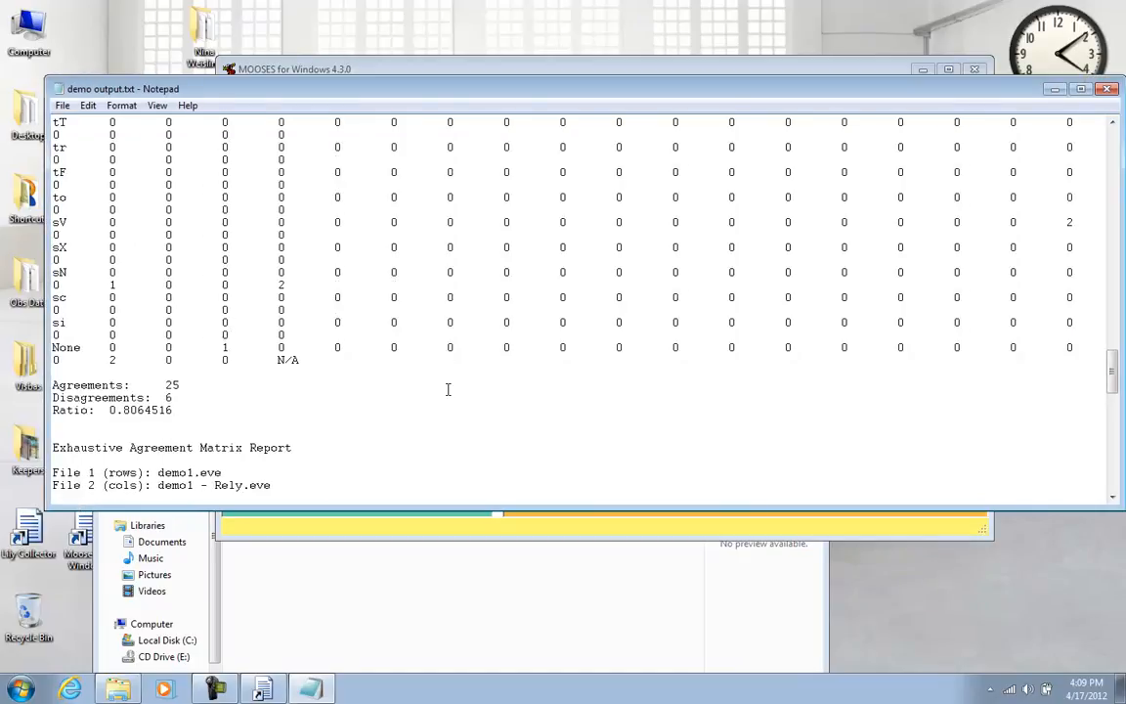
click(128, 111)
click(127, 120)
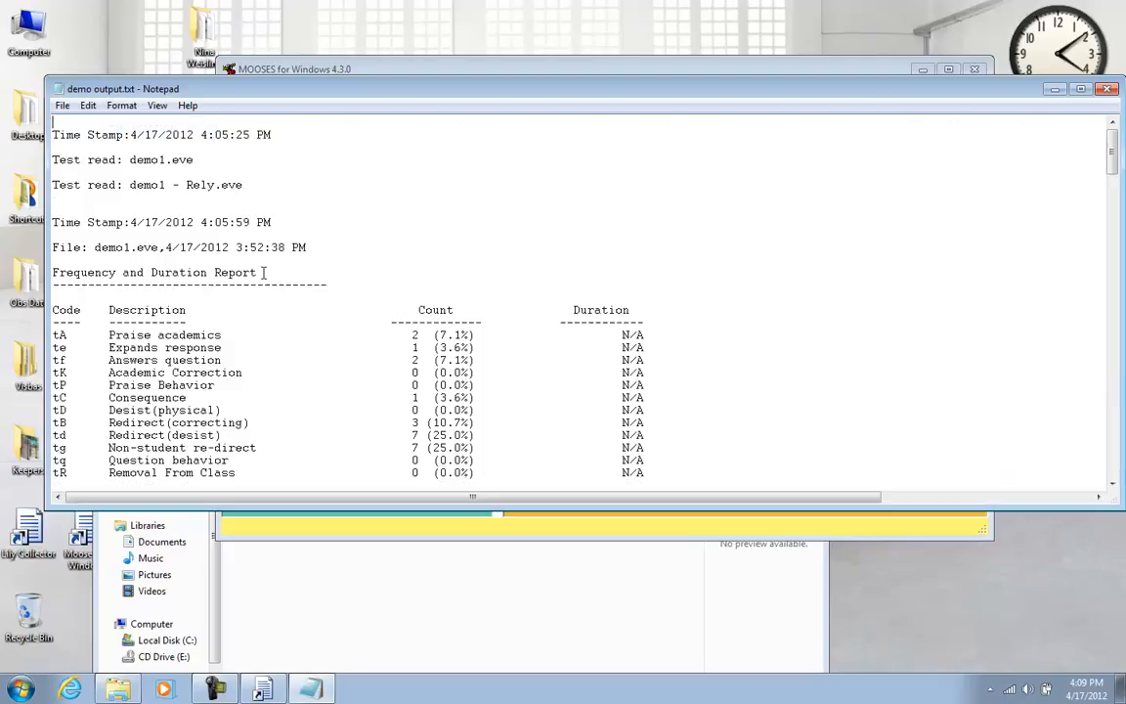
Examine the diagonal agreements and the None column of the Frequency Codes matrix, including the sN row
scroll(280, 264, down, 20)
scroll(271, 274, down, 6)
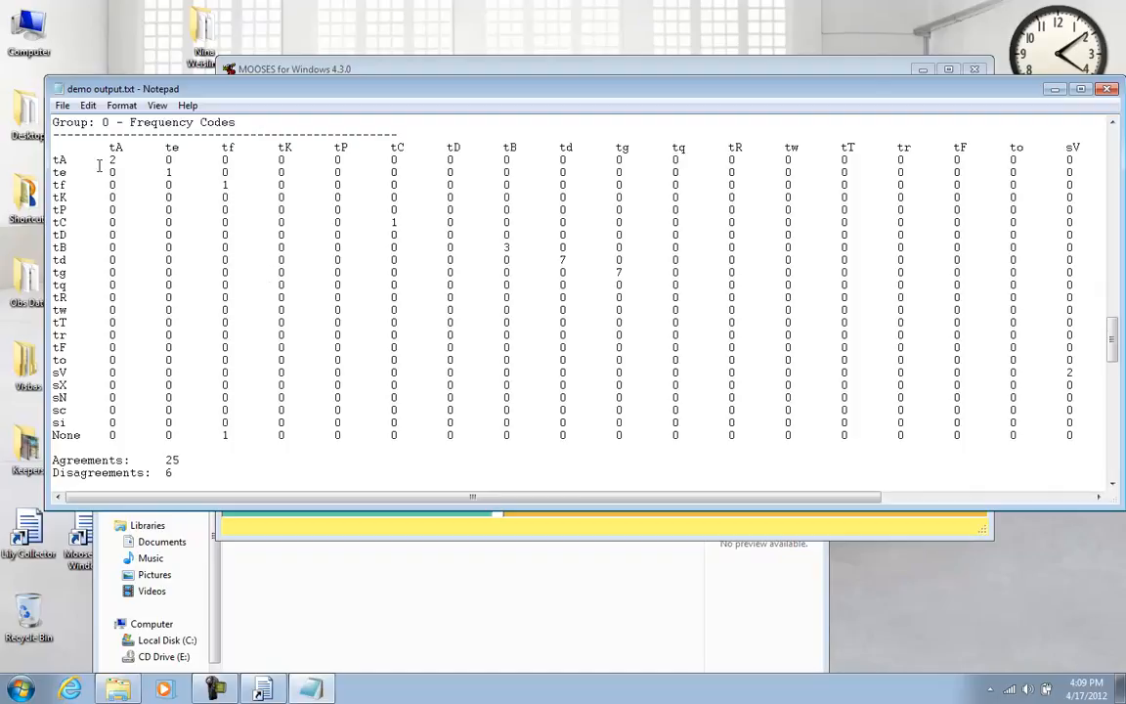
drag(109, 160, 117, 160)
drag(164, 172, 173, 173)
drag(762, 499, 978, 507)
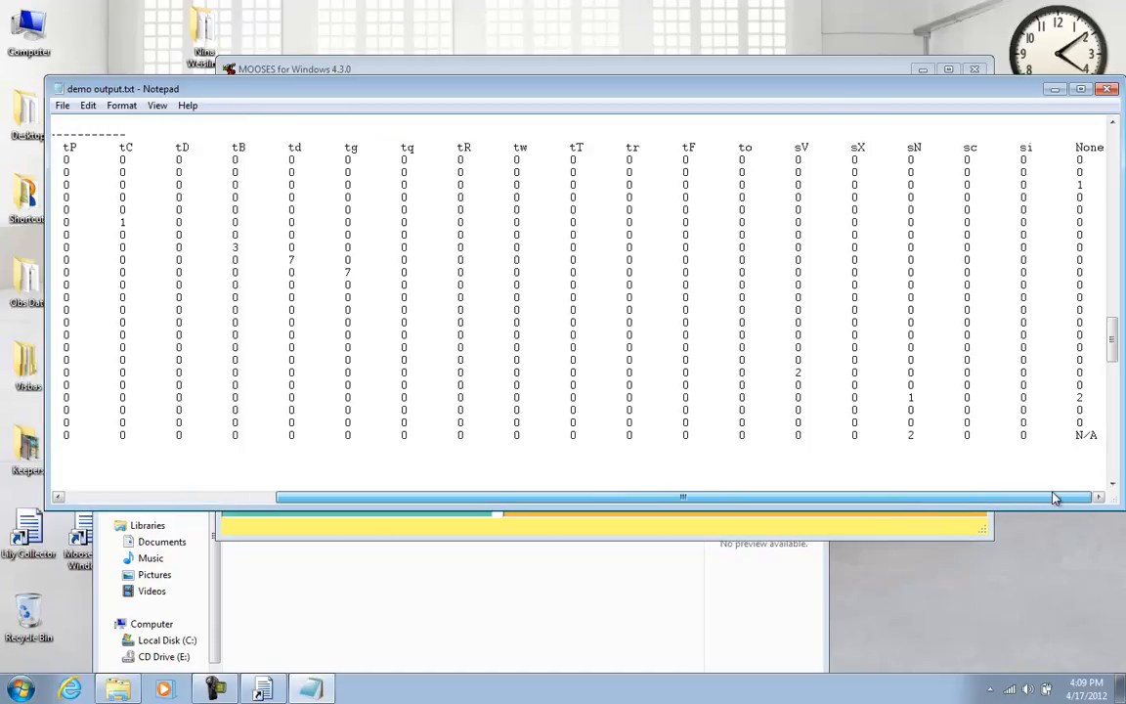
drag(1085, 397, 1079, 397)
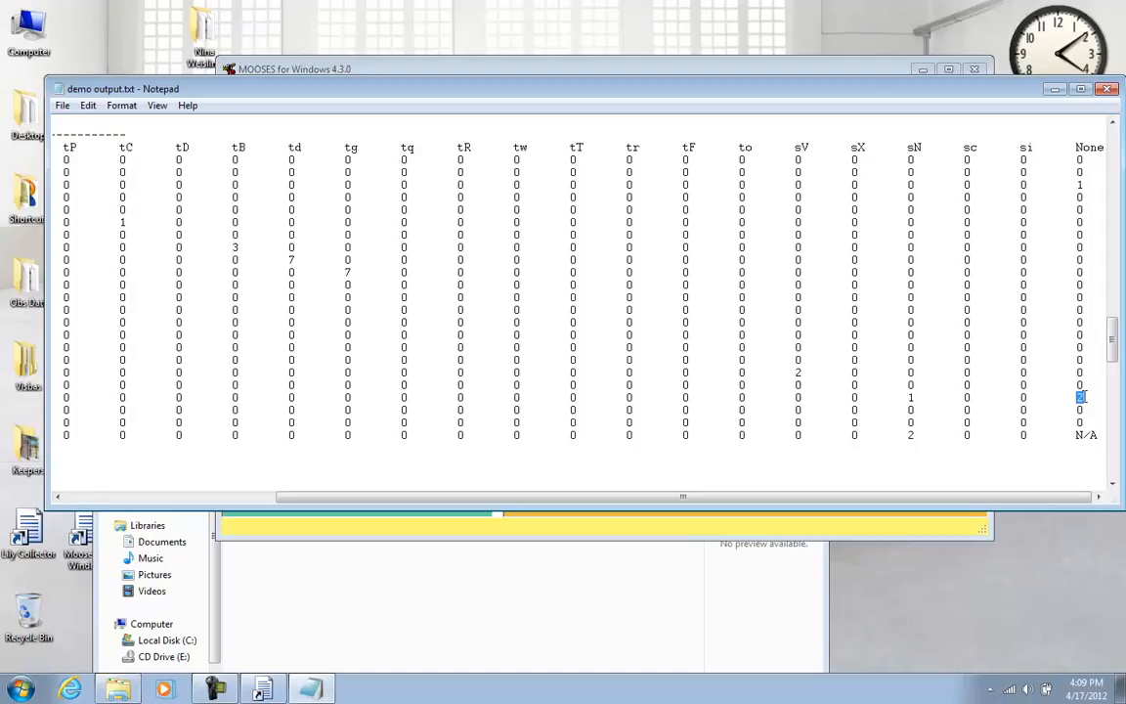
Examine the None row, the agreement totals and the heading of the Non-Exhaustive Agreement Matrix Report
drag(683, 497, 232, 498)
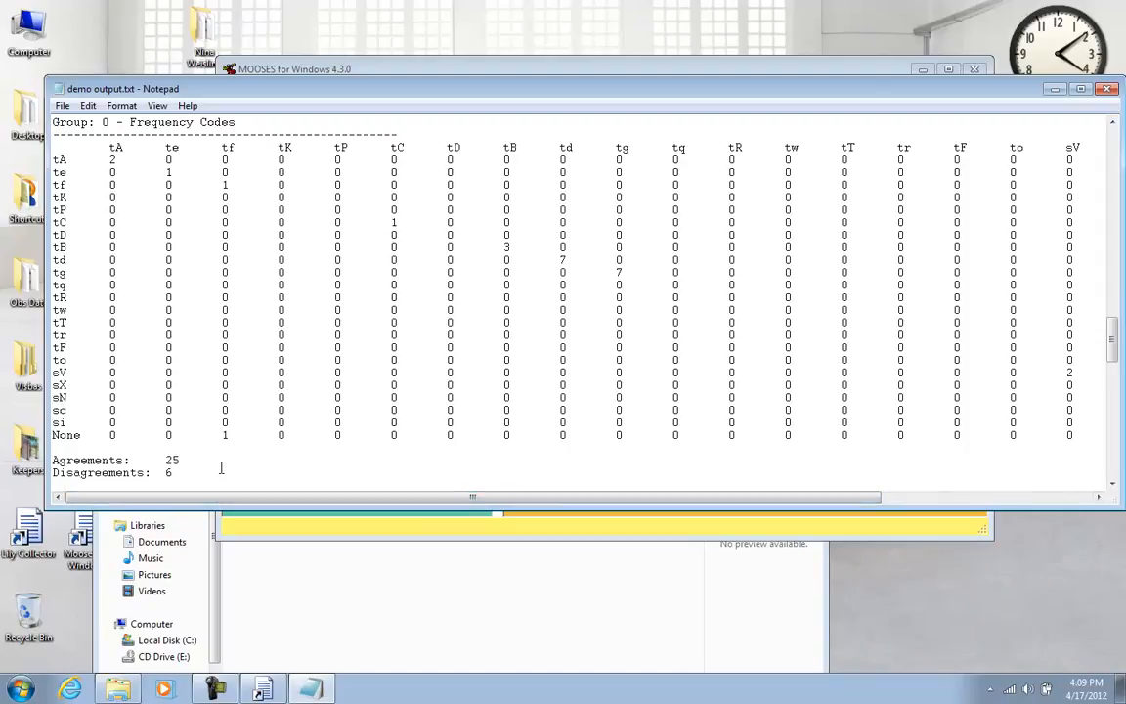
double_click(227, 437)
click(228, 437)
scroll(289, 462, down, 2)
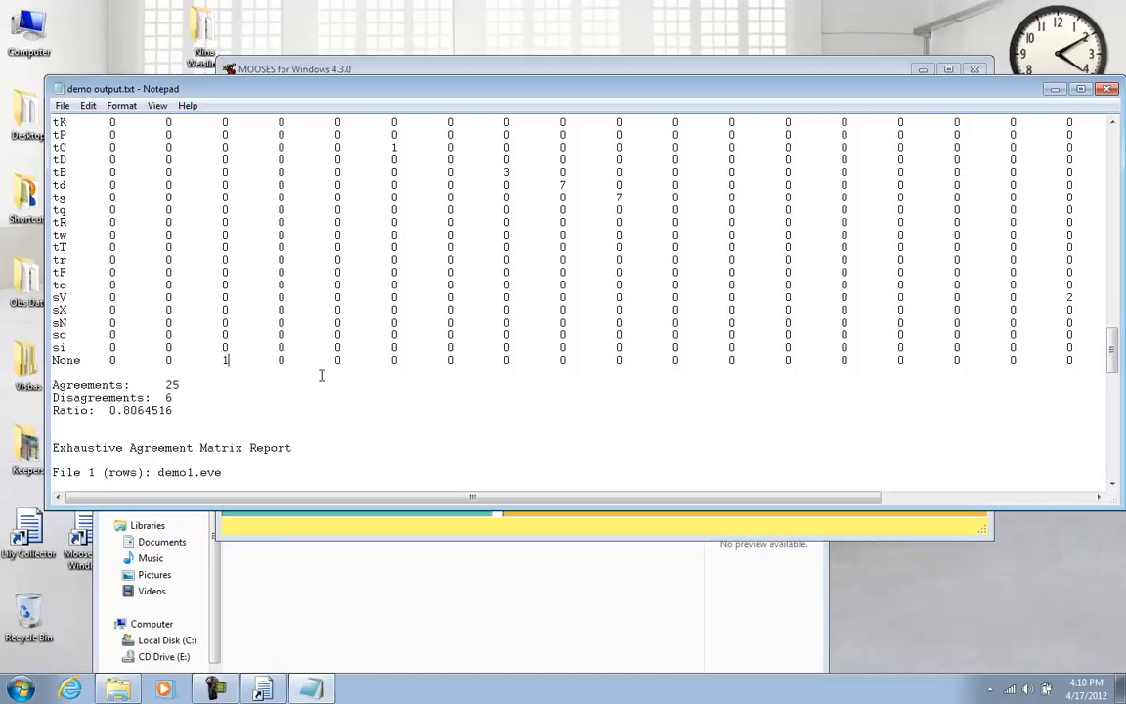
scroll(320, 375, up, 4)
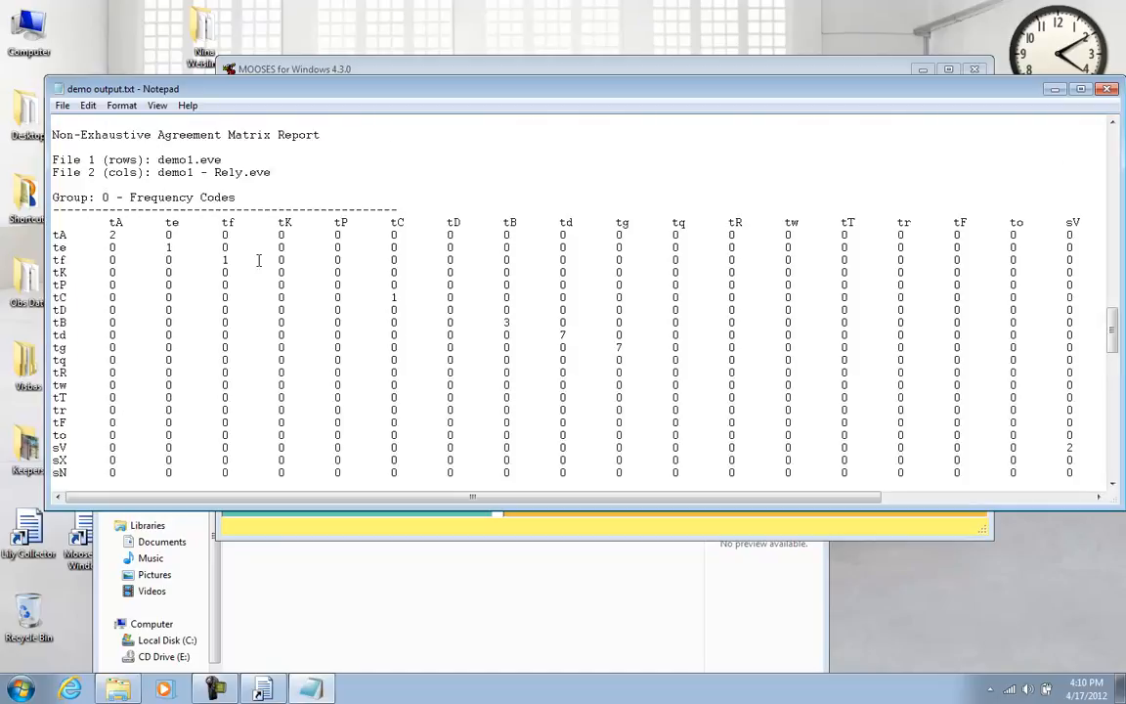
drag(344, 136, 45, 134)
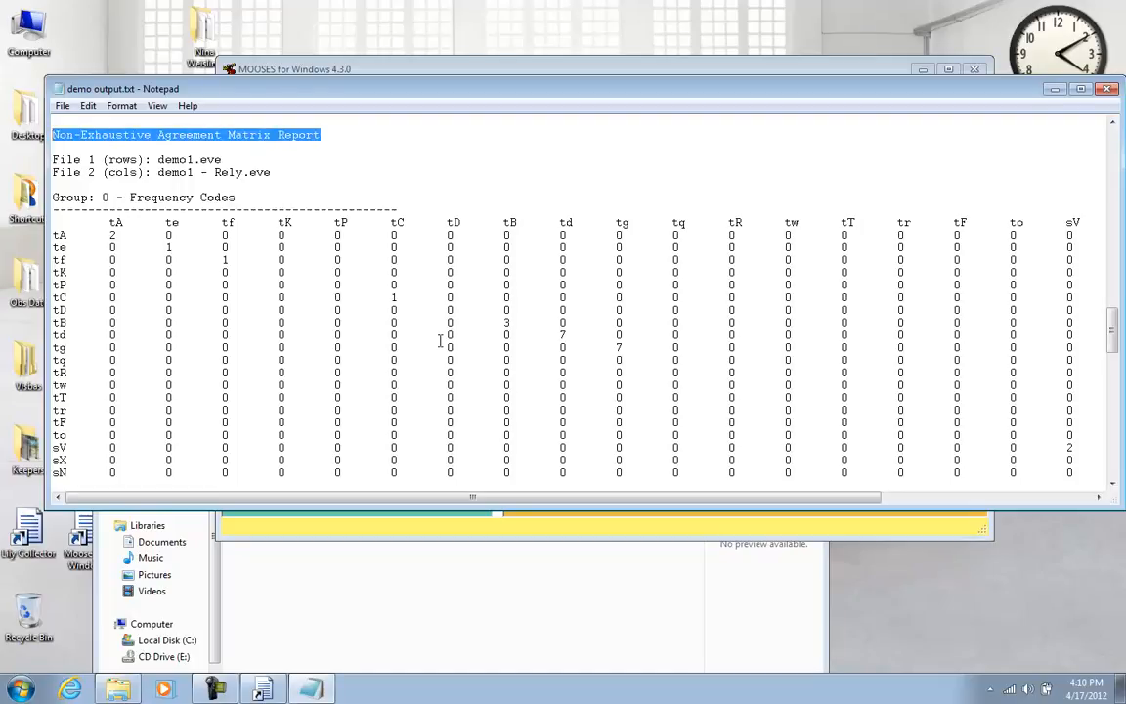
Examine the Student Task State matrix in the Exhaustive Agreement Matrix Report, highlighting the sL agreement cell and the Agreements total
scroll(439, 338, down, 8)
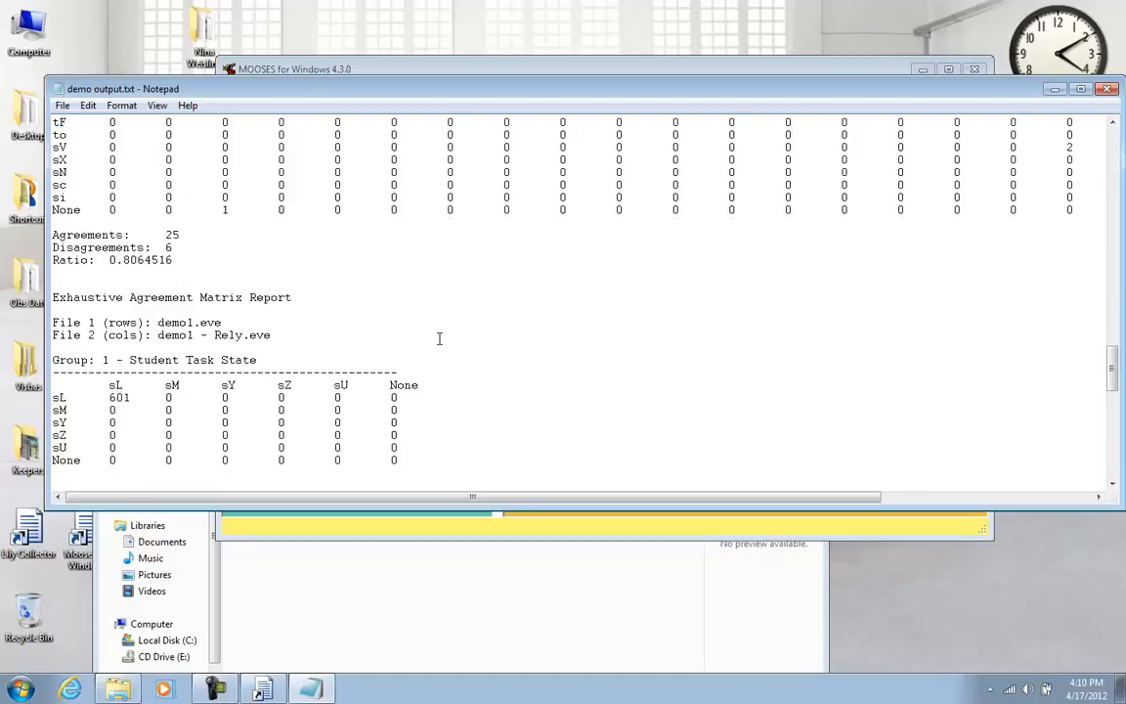
scroll(439, 339, down, 2)
drag(134, 323, 107, 323)
drag(189, 409, 160, 410)
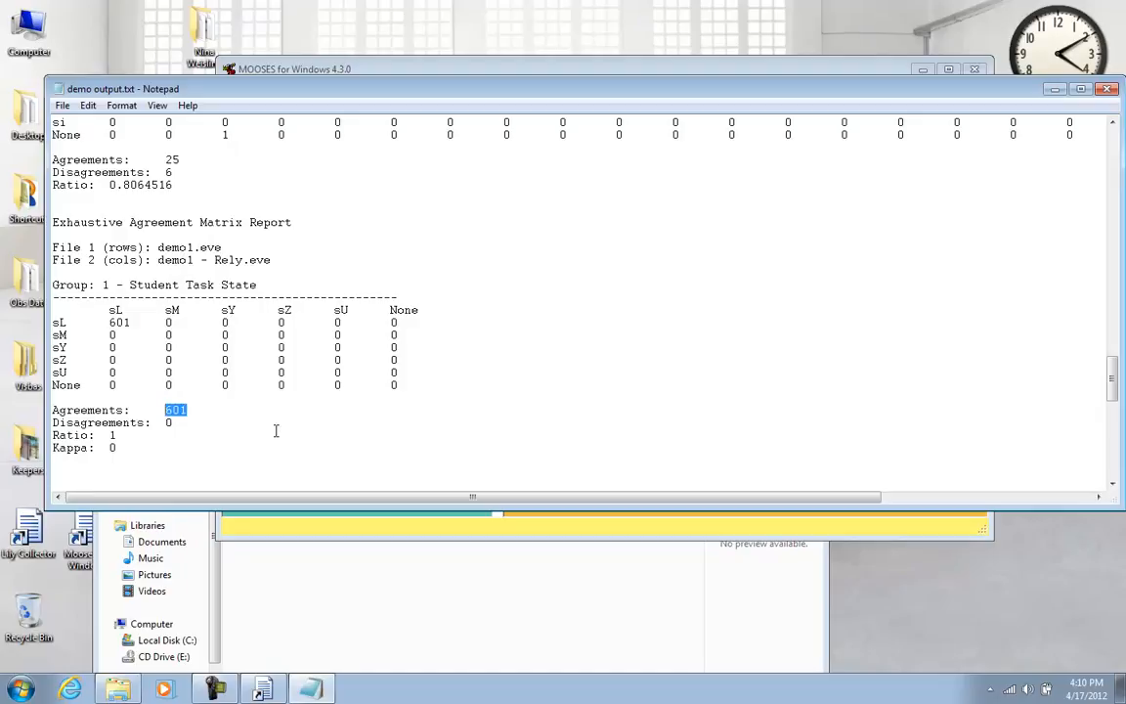
Examine the Student Interaction State agreement matrix, highlighting its group heading and the na and ta agreement cells
scroll(276, 432, down, 3)
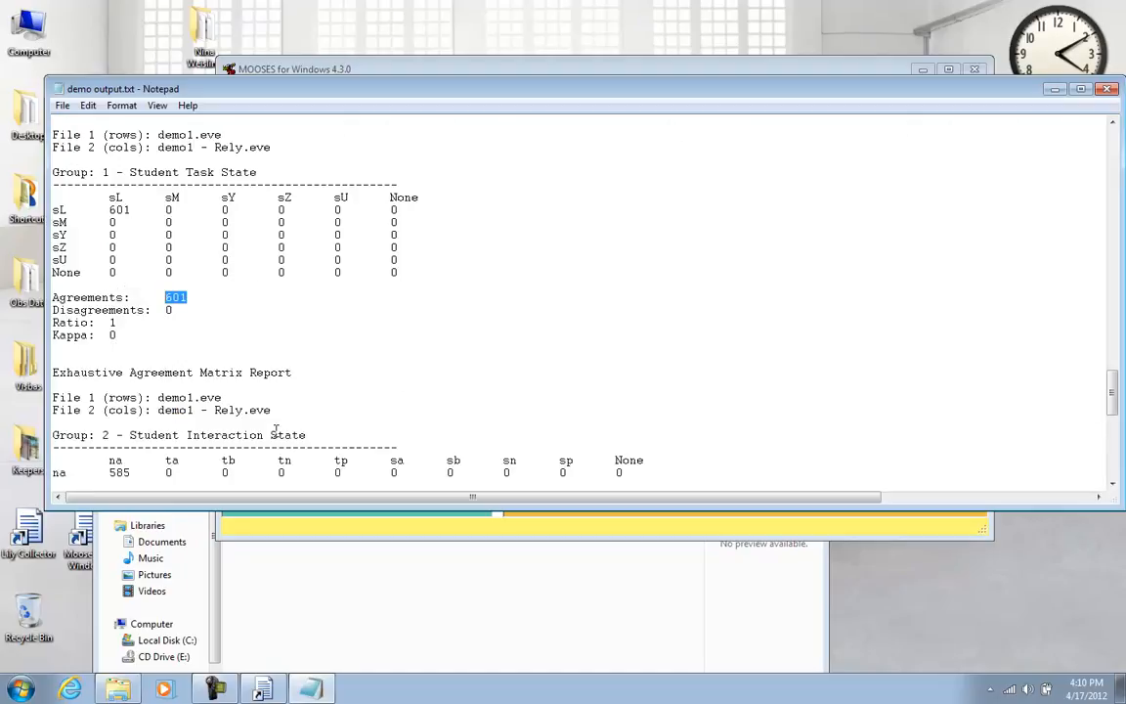
scroll(275, 431, down, 2)
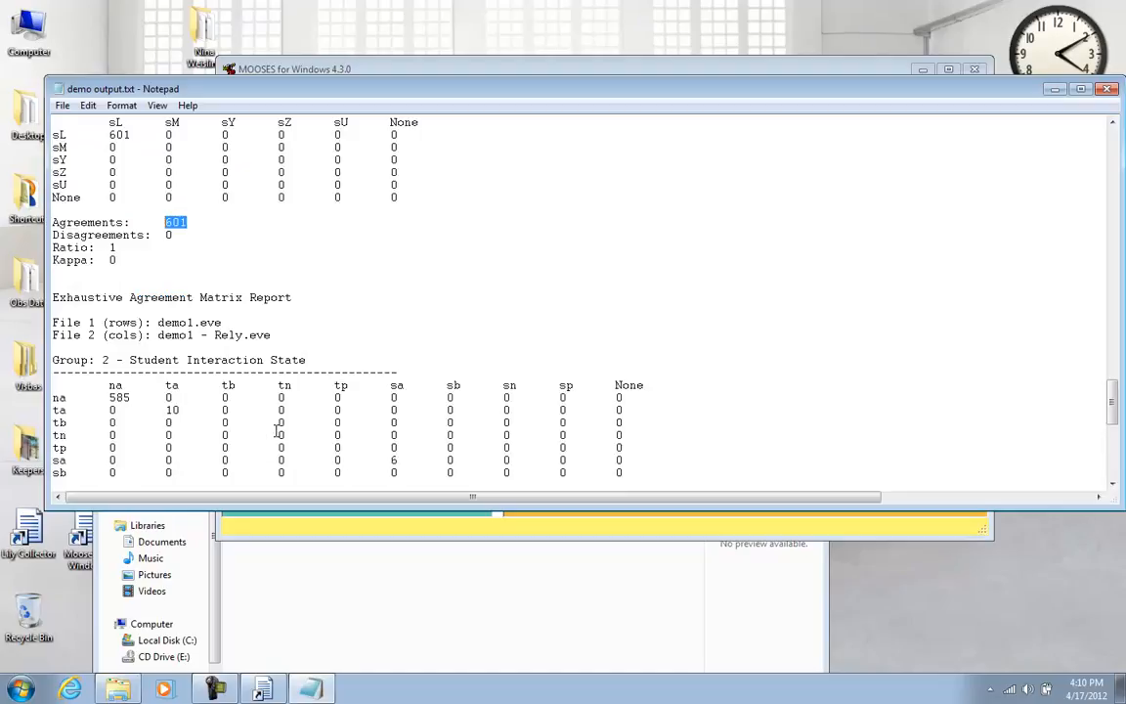
scroll(278, 431, down, 2)
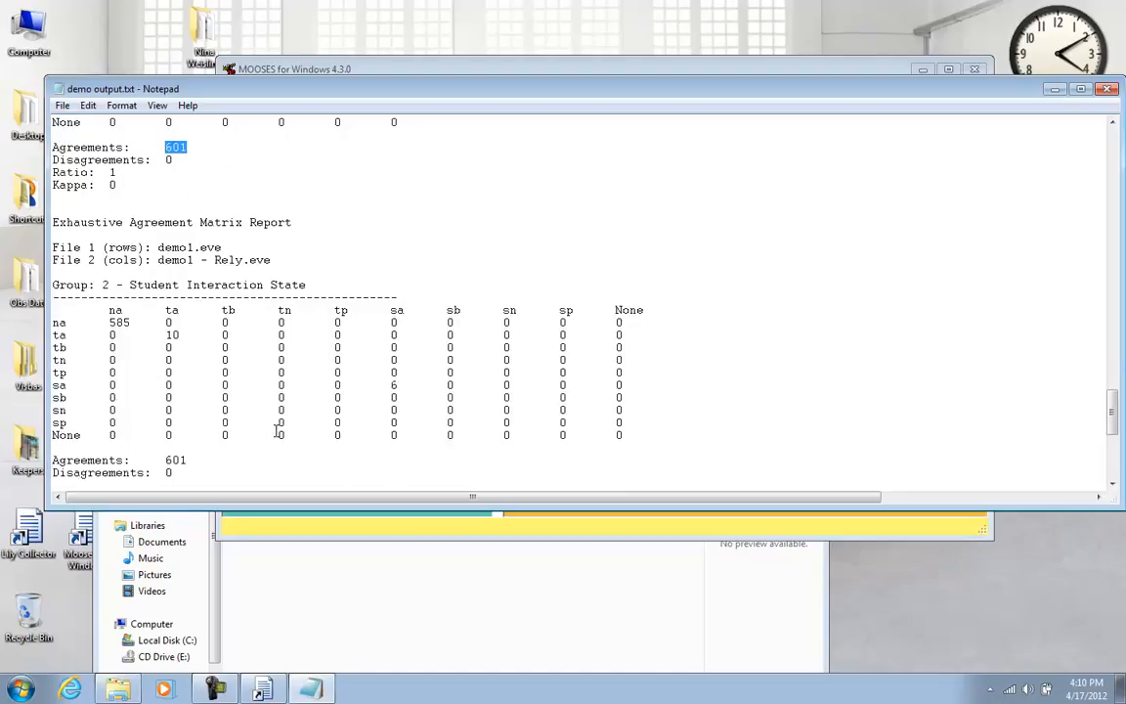
scroll(278, 432, down, 1)
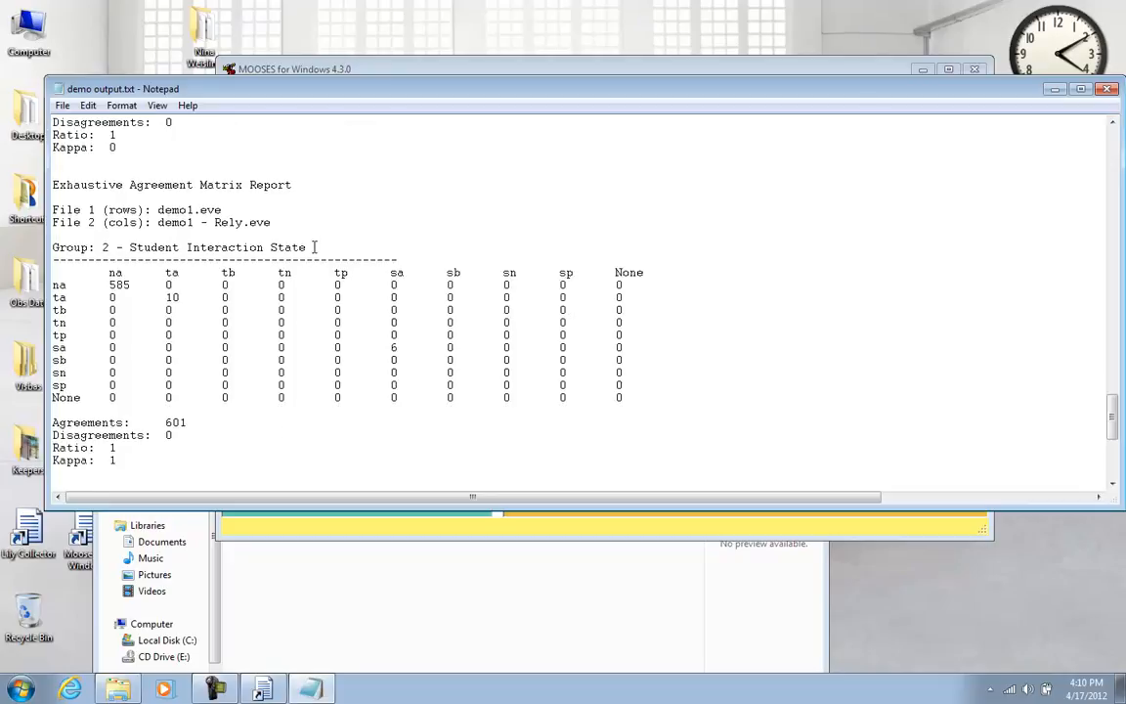
drag(319, 247, 51, 248)
click(201, 311)
scroll(220, 429, down, 2)
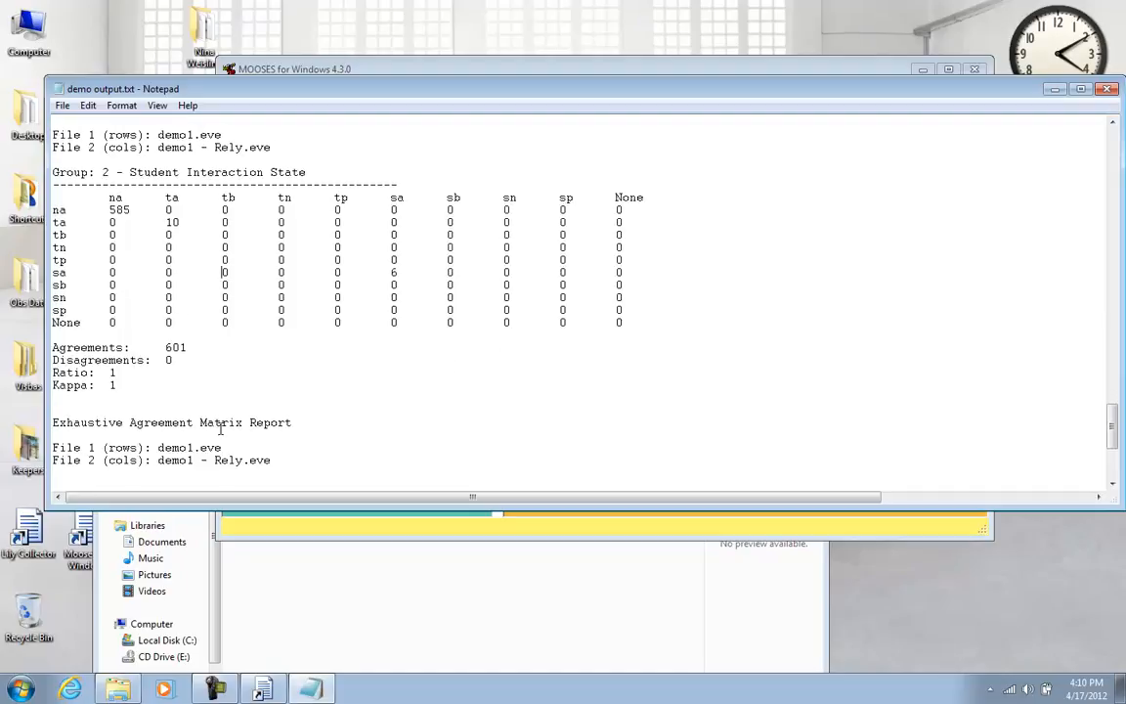
drag(131, 209, 105, 210)
double_click(165, 222)
Examine the Setting agreement matrix, highlighting the W-row, I-column disagreement cell and the Ratio and Kappa values
scroll(206, 347, down, 3)
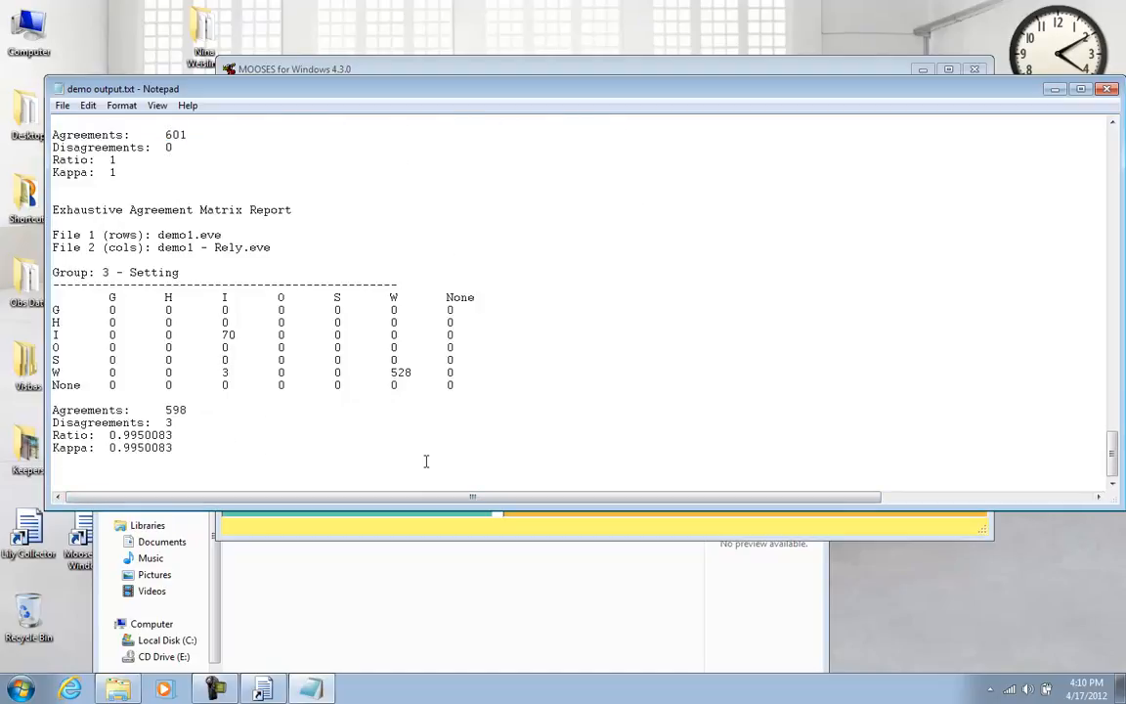
double_click(224, 373)
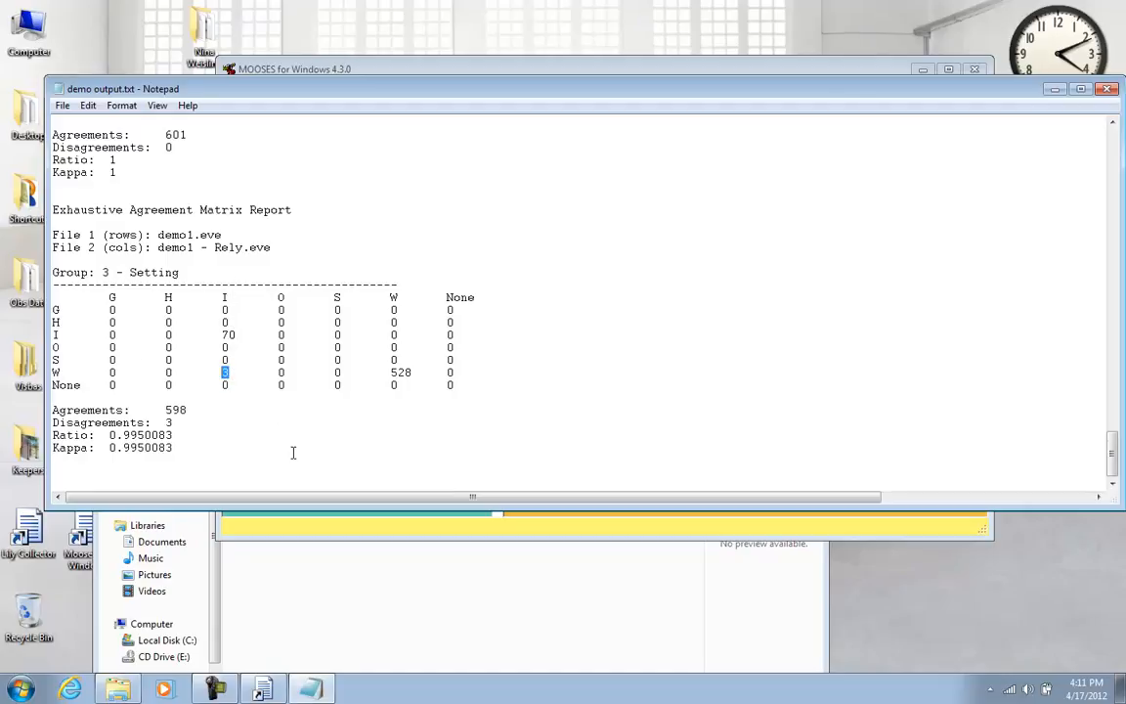
drag(172, 436, 109, 435)
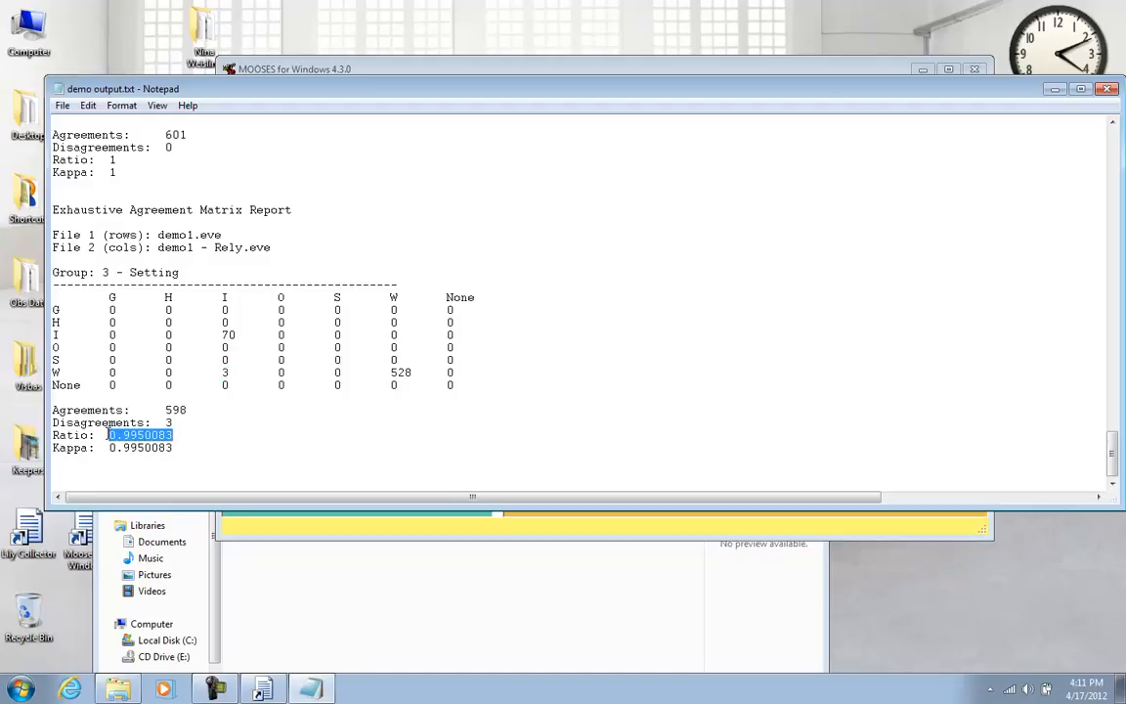
drag(174, 448, 109, 448)
click(453, 424)
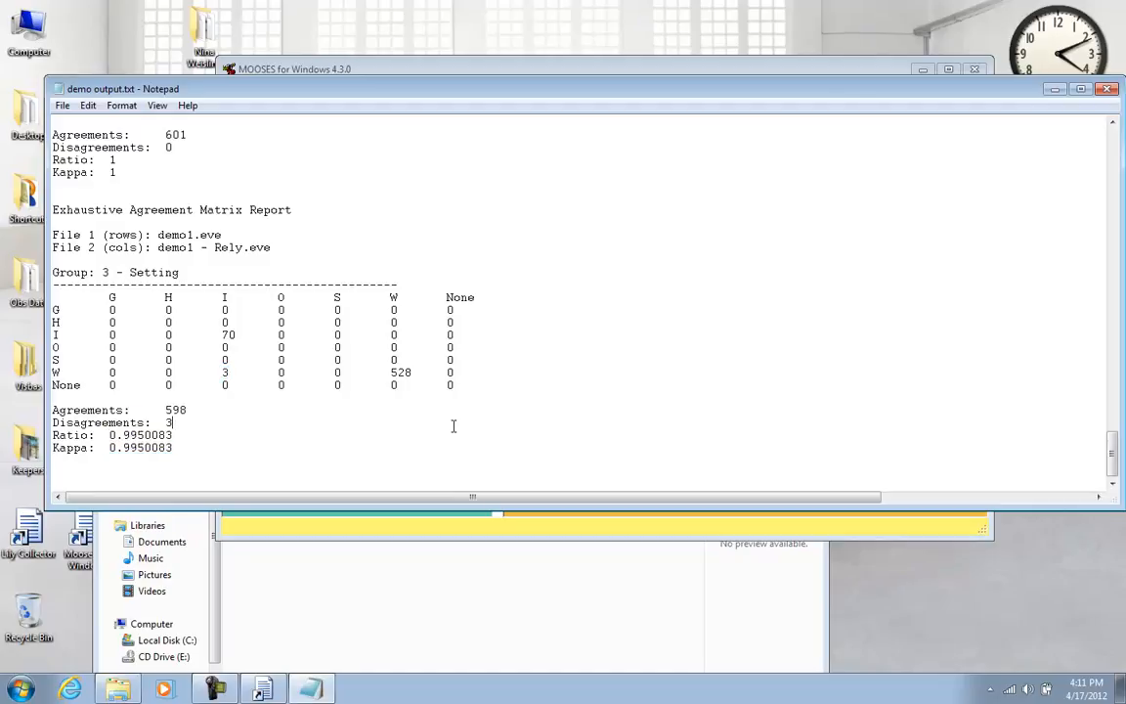
scroll(453, 424, up, 8)
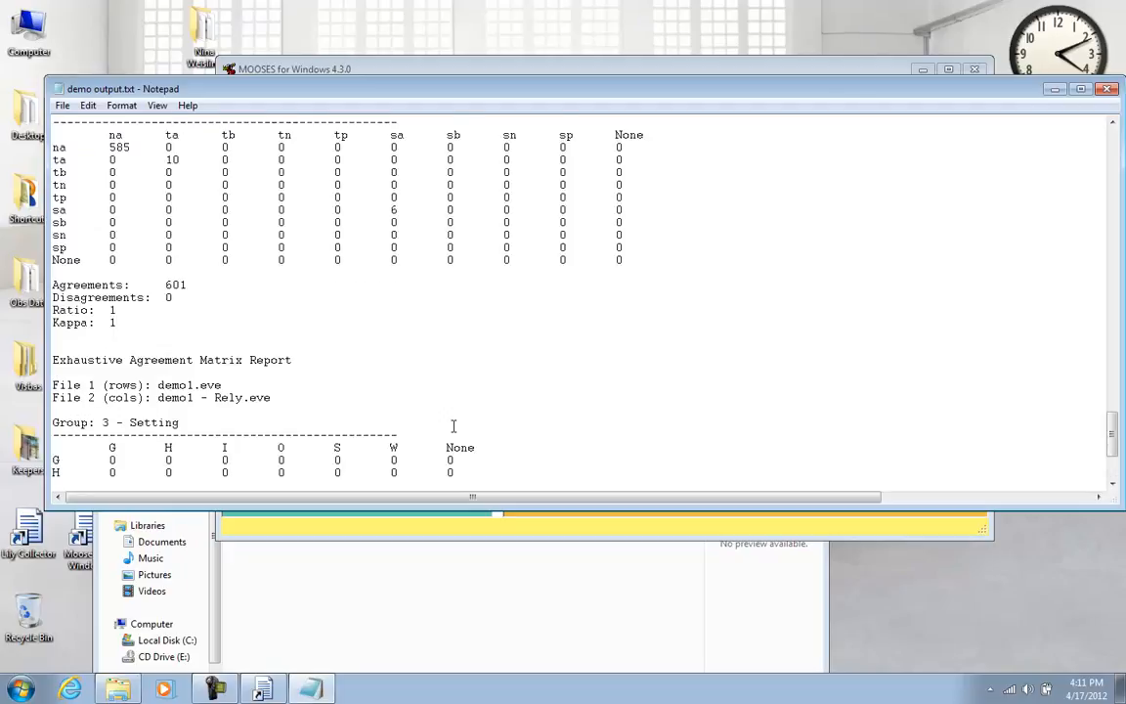
Close the old report, clear the output file and rerun the Interobserver Agreement analysis on the demo1 files, continuing past the disagreement times
click(1111, 90)
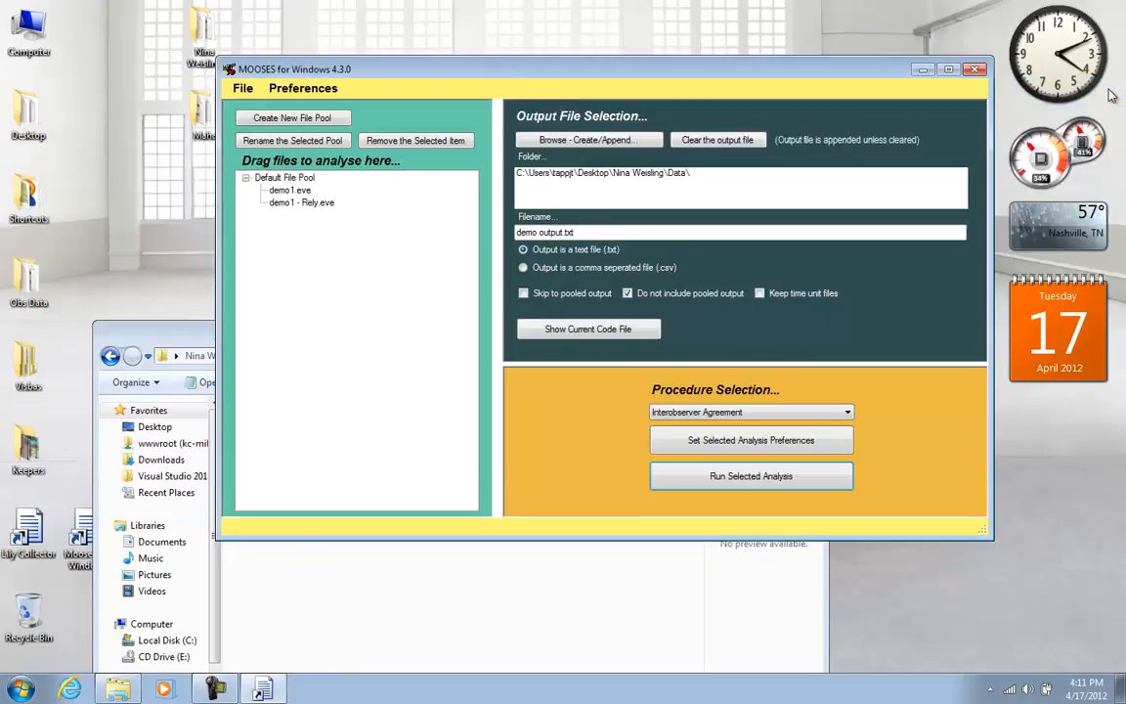
click(744, 140)
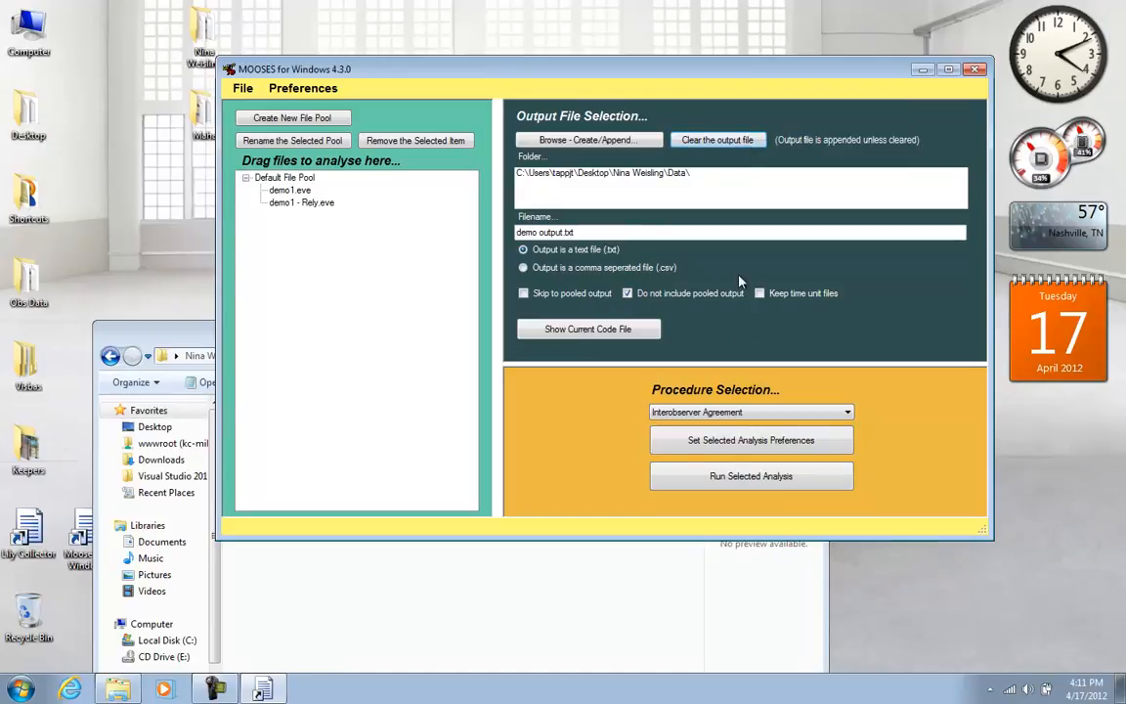
click(727, 480)
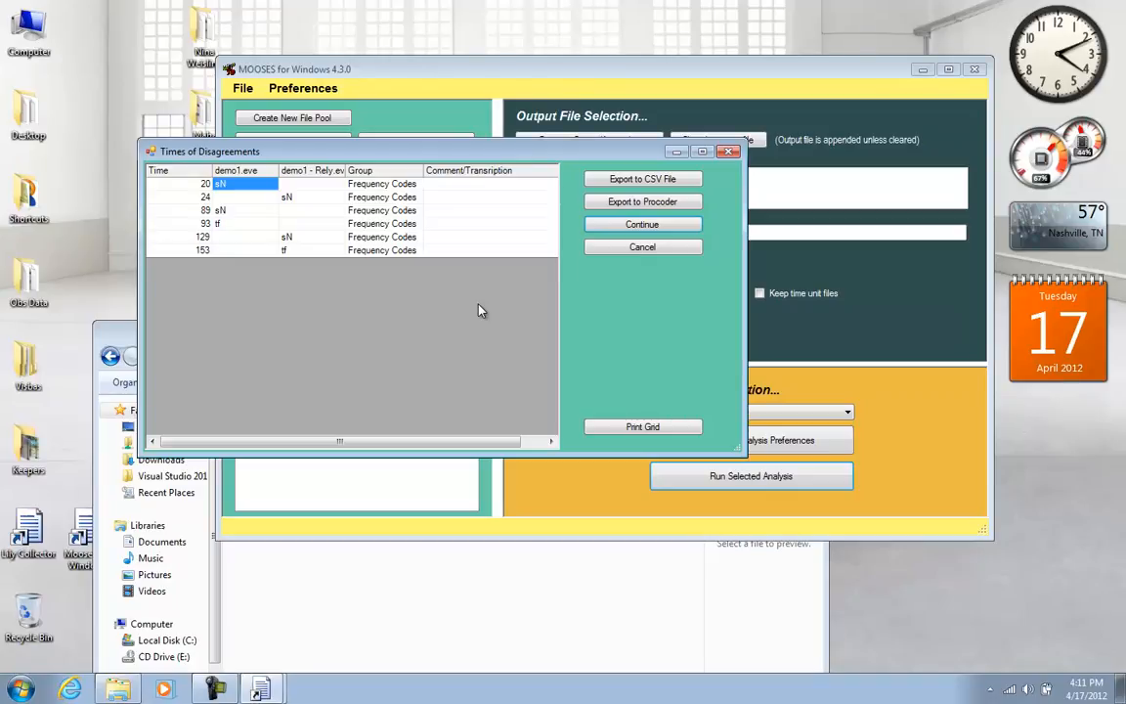
click(643, 225)
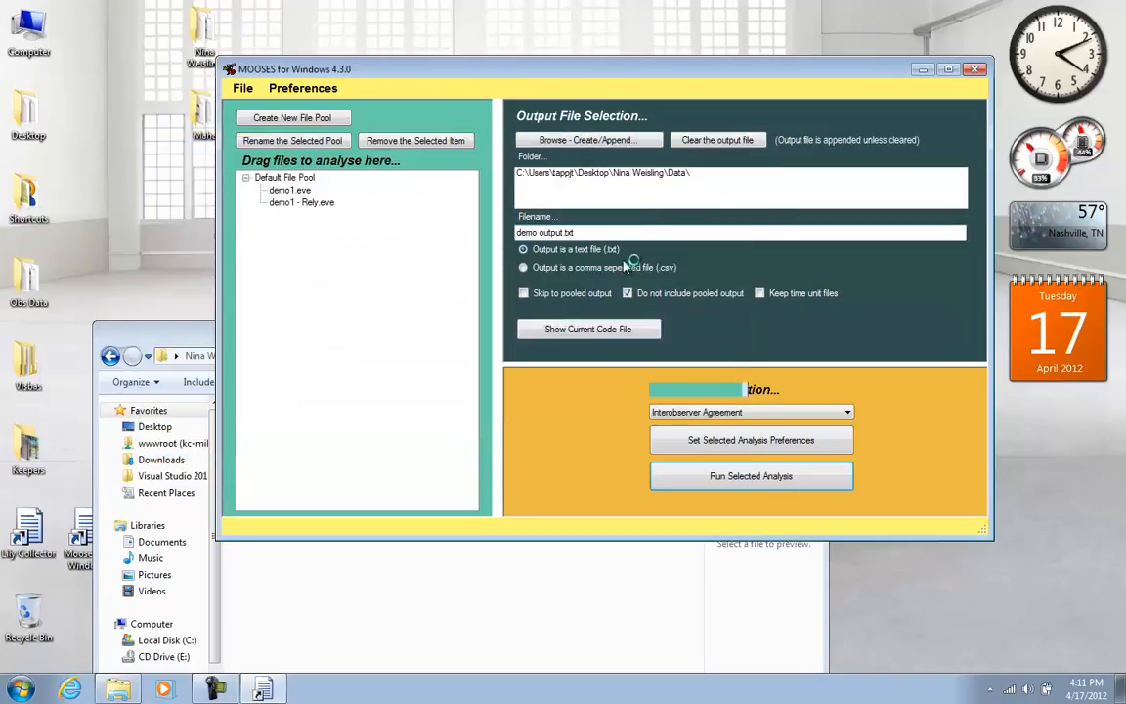
Review the regenerated agreement report from the Frequency Codes matrix through the Setting matrix, and close it
scroll(478, 271, down, 19)
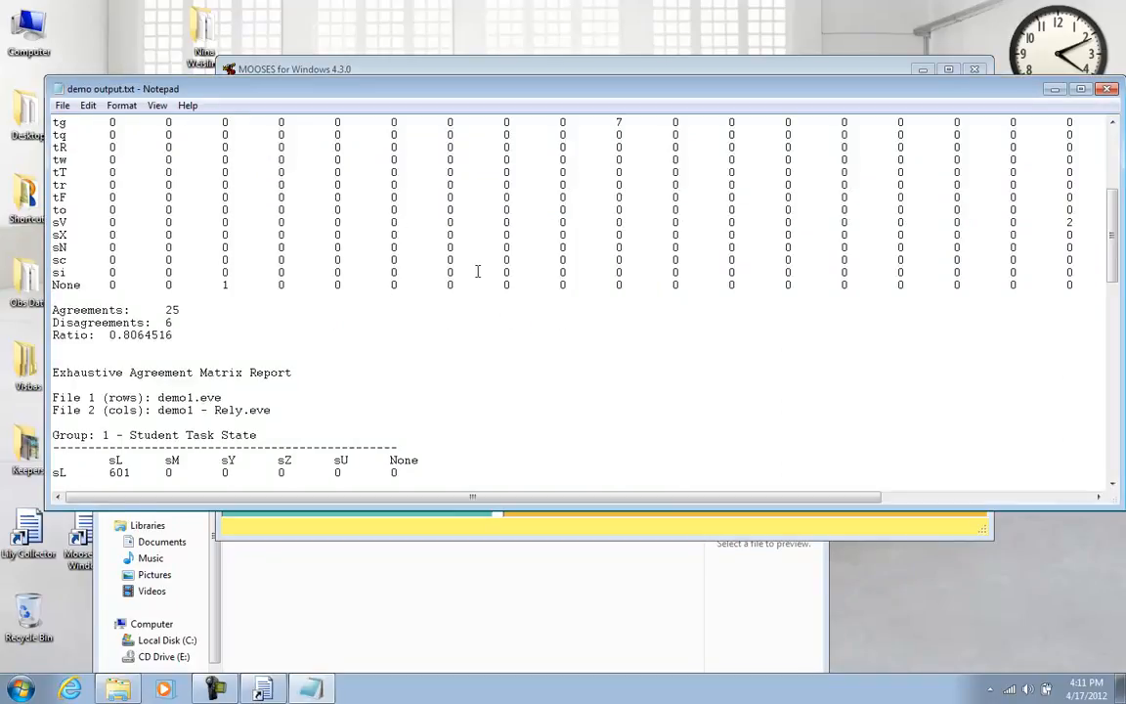
scroll(479, 273, down, 10)
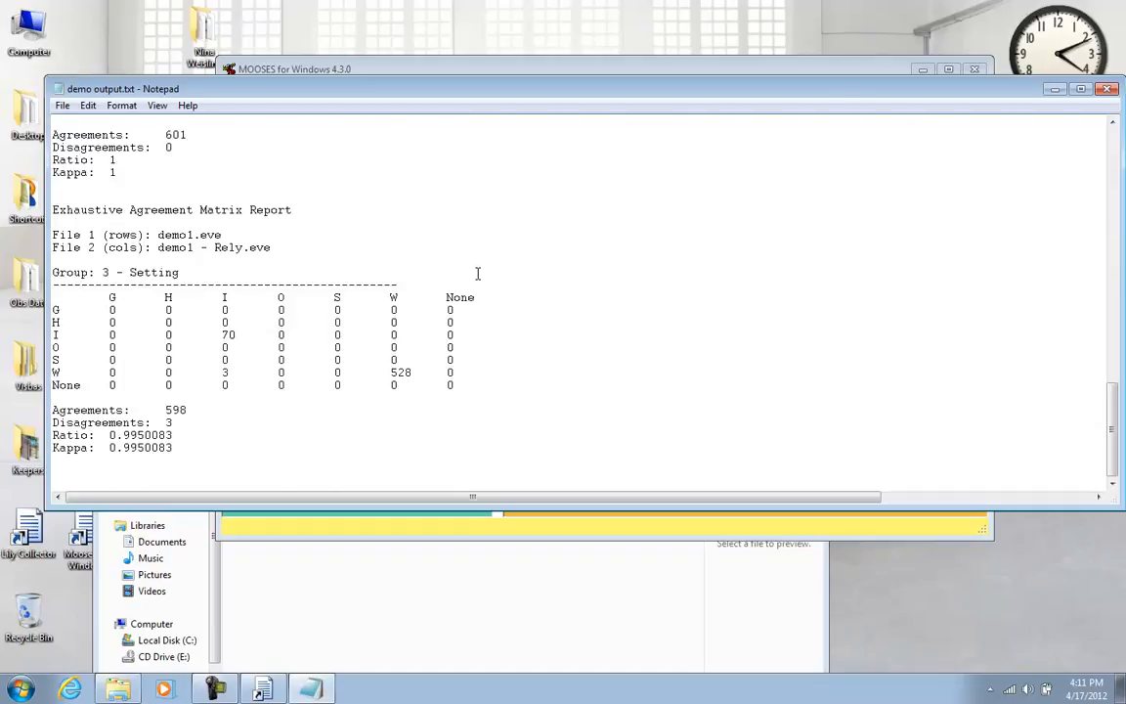
scroll(478, 273, up, 12)
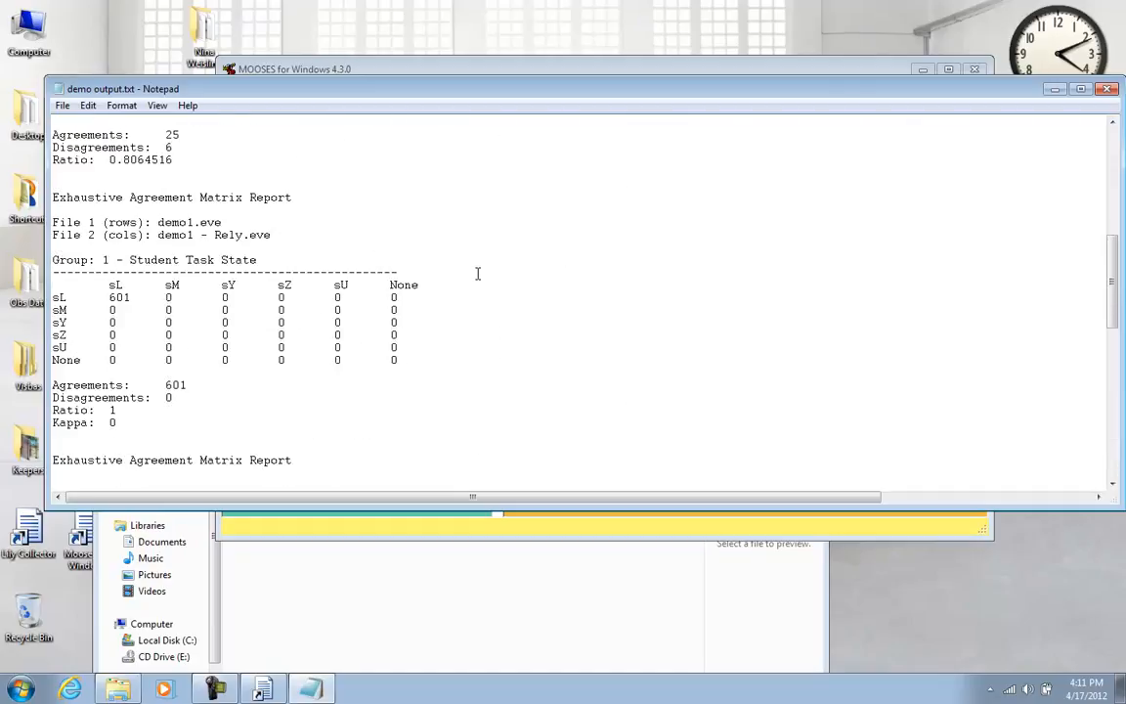
scroll(478, 273, up, 10)
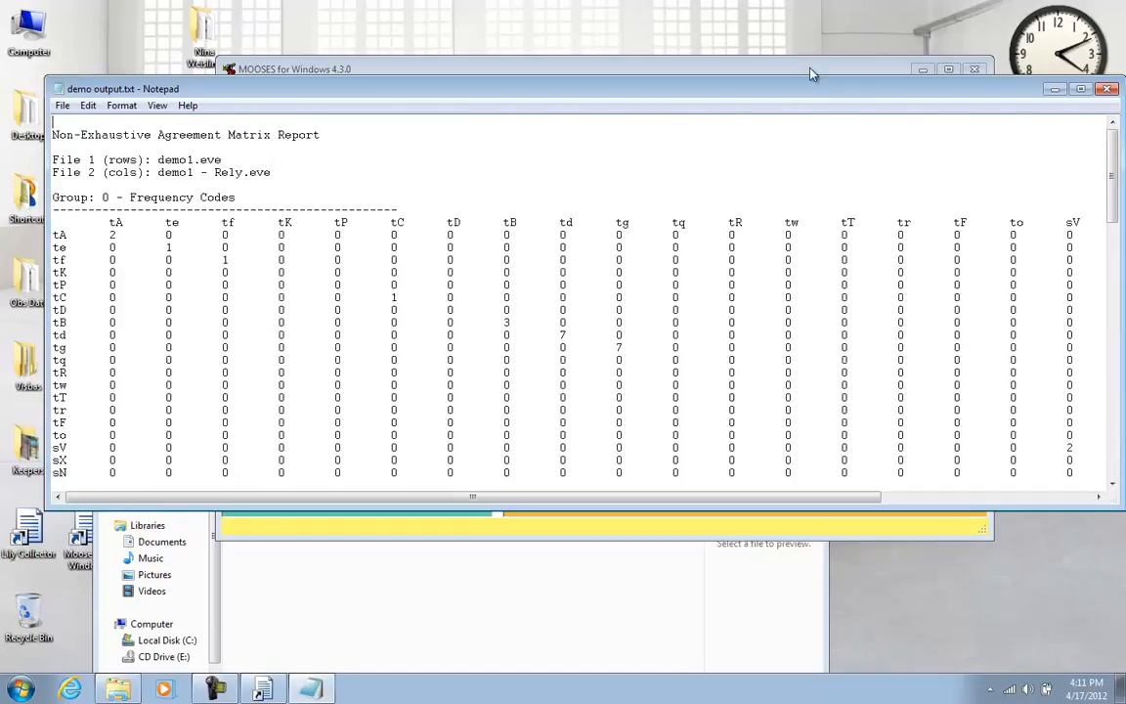
click(1108, 89)
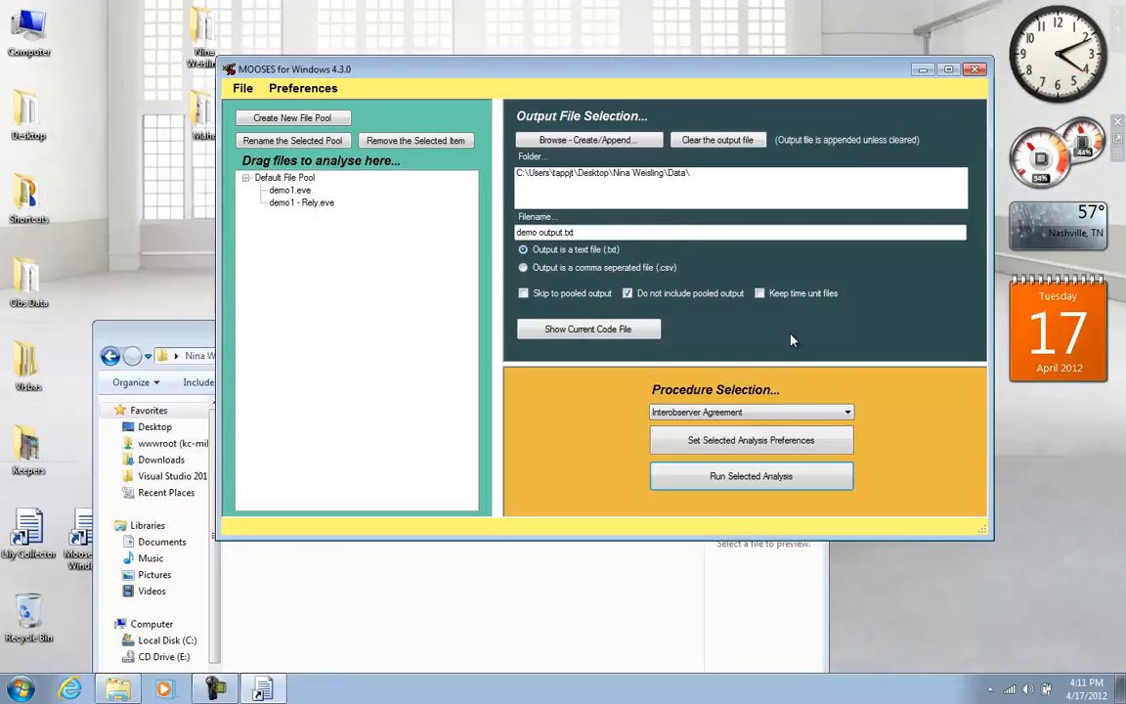
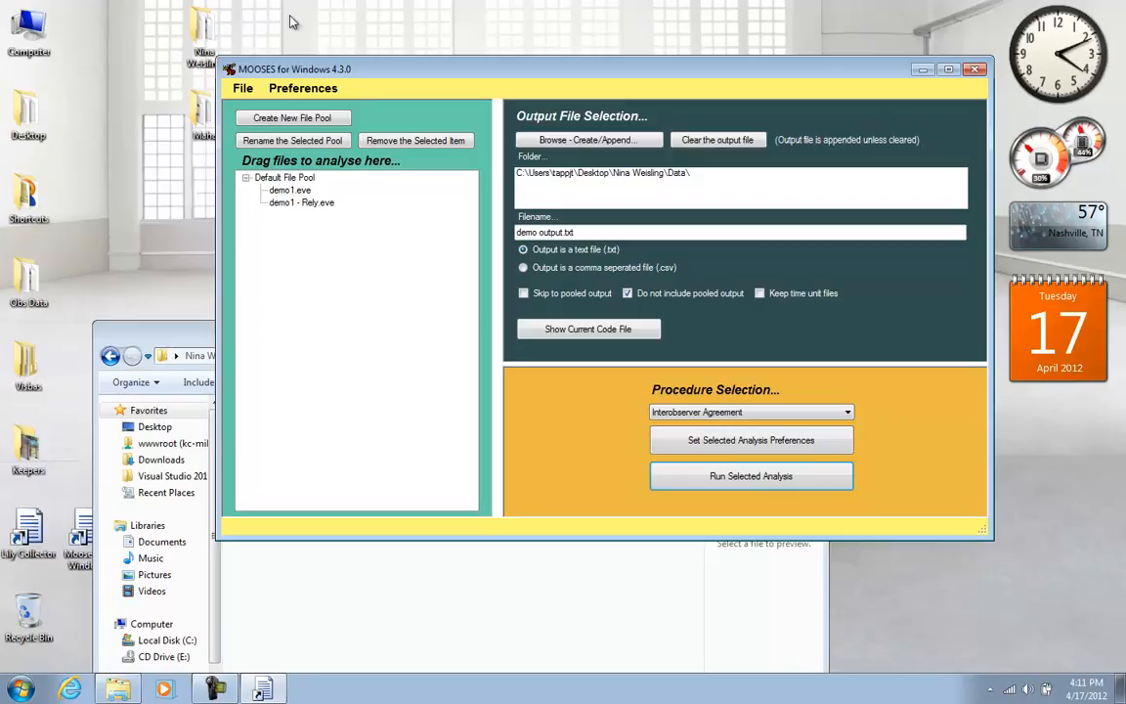
Load the code file Maha4-5-12.mv4.cod from the Maha folder on the desktop into the Code File Editor
drag(291, 69, 331, 63)
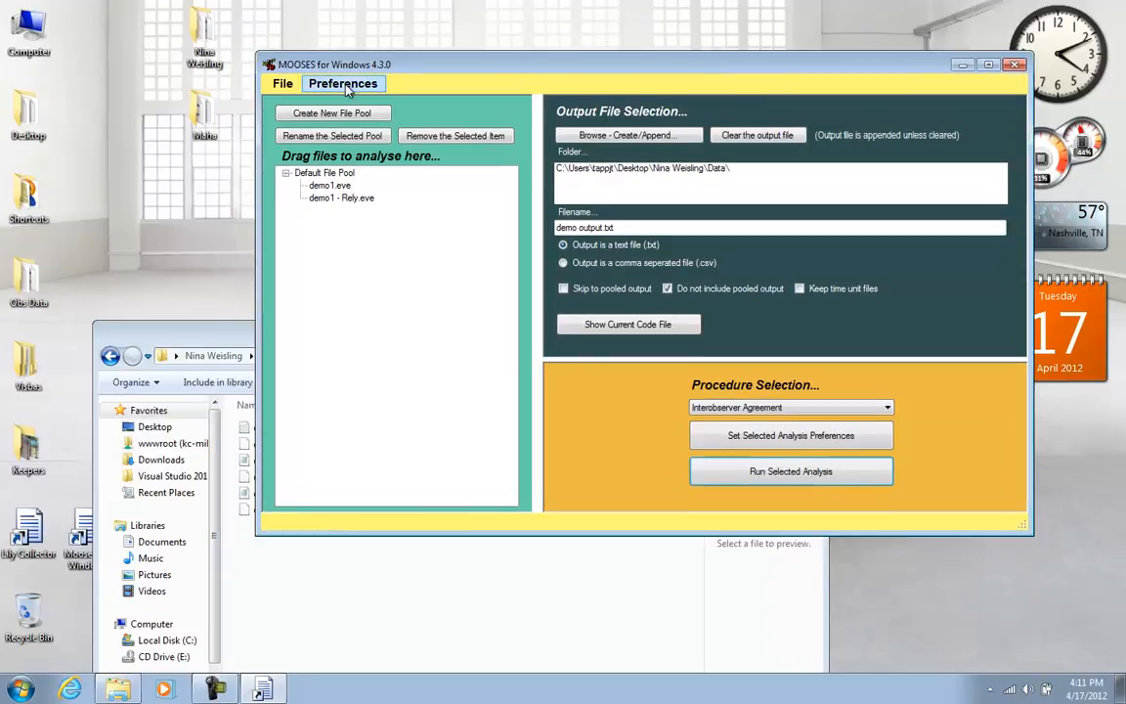
click(345, 85)
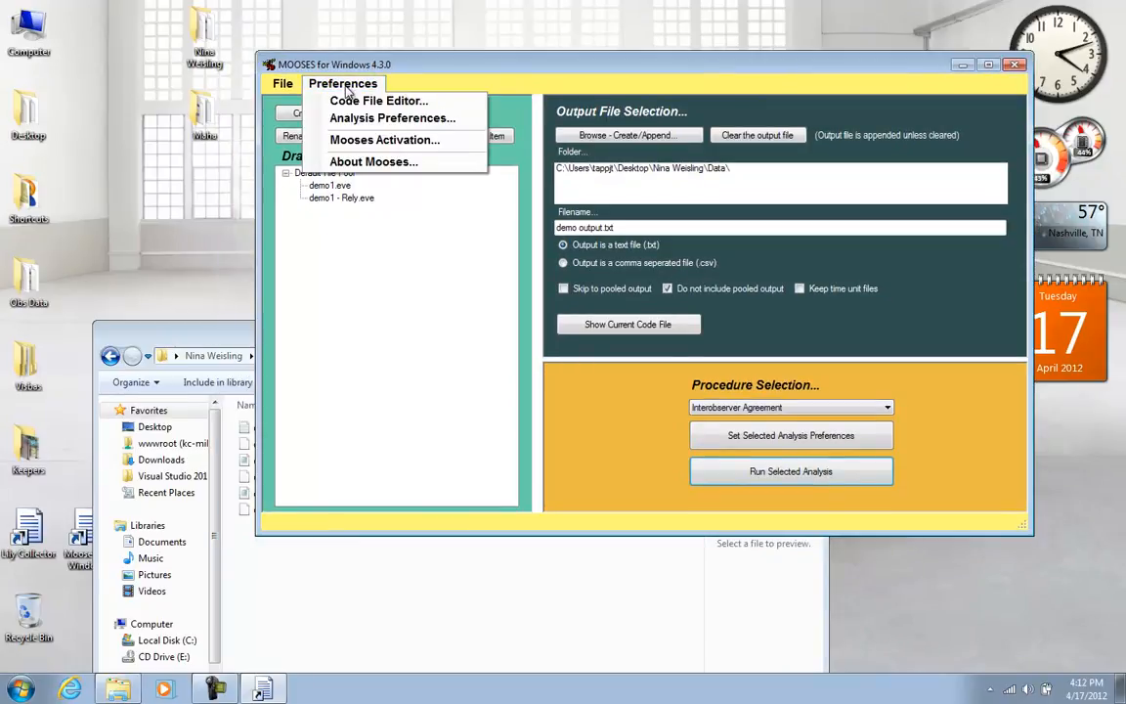
click(351, 102)
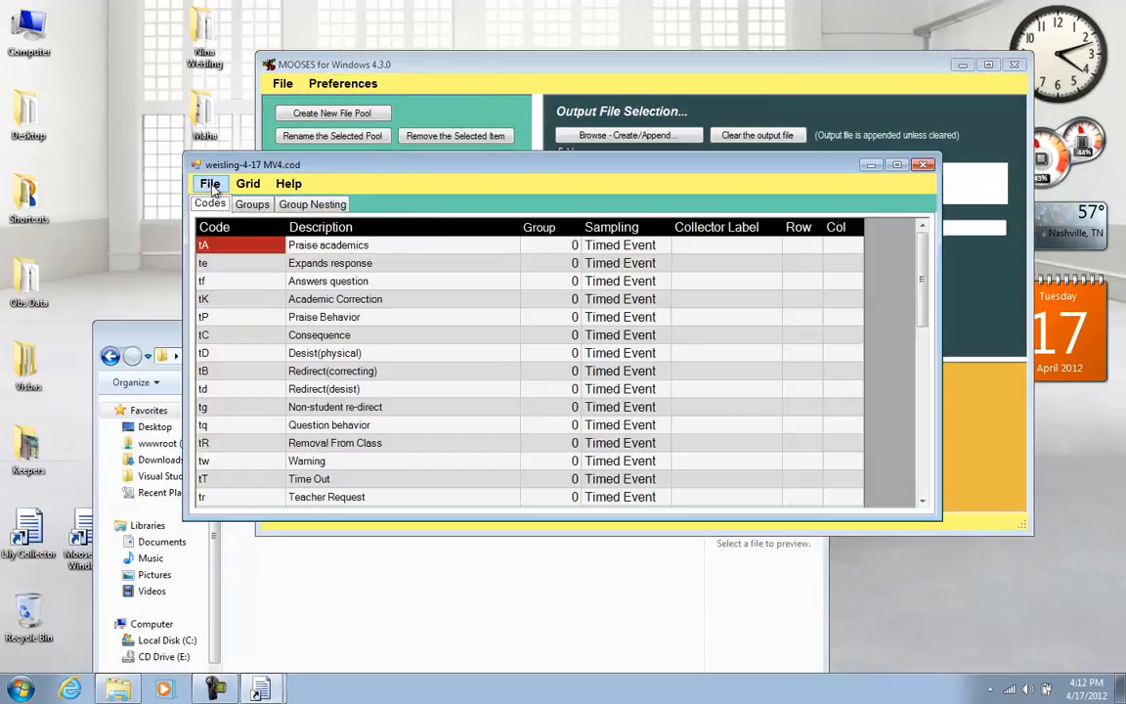
click(212, 186)
click(223, 235)
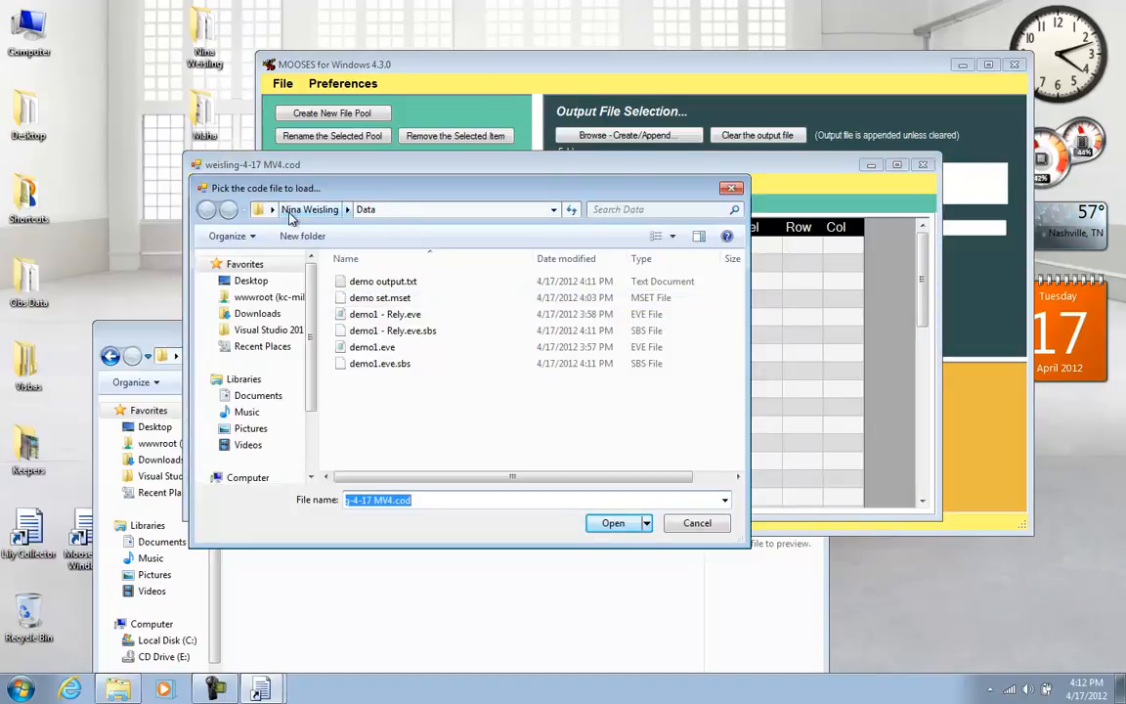
click(251, 281)
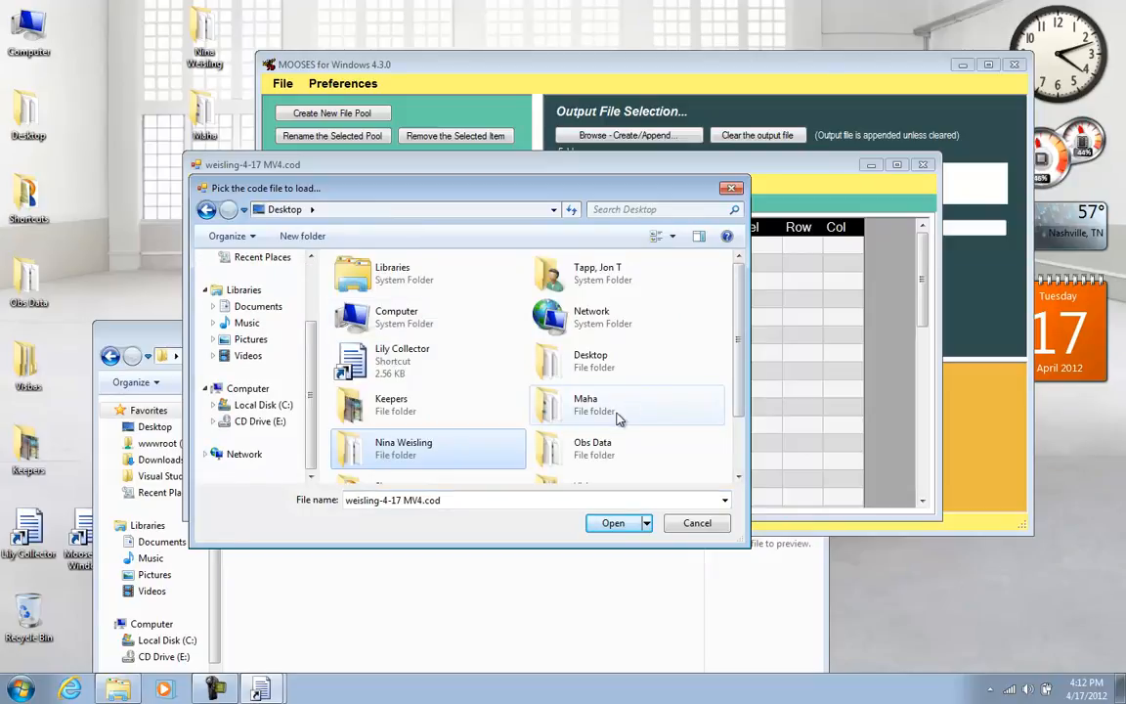
double_click(626, 407)
double_click(456, 283)
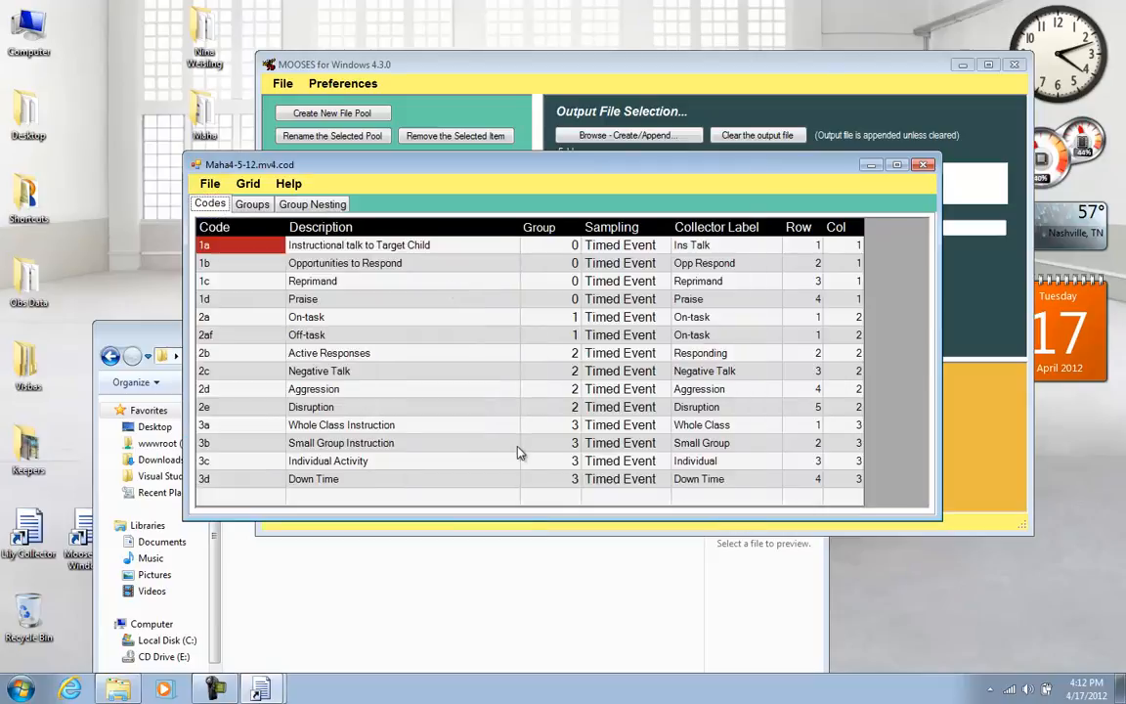
Review the loaded code file's groups, group nesting and codes, and close the Code File Editor
click(246, 204)
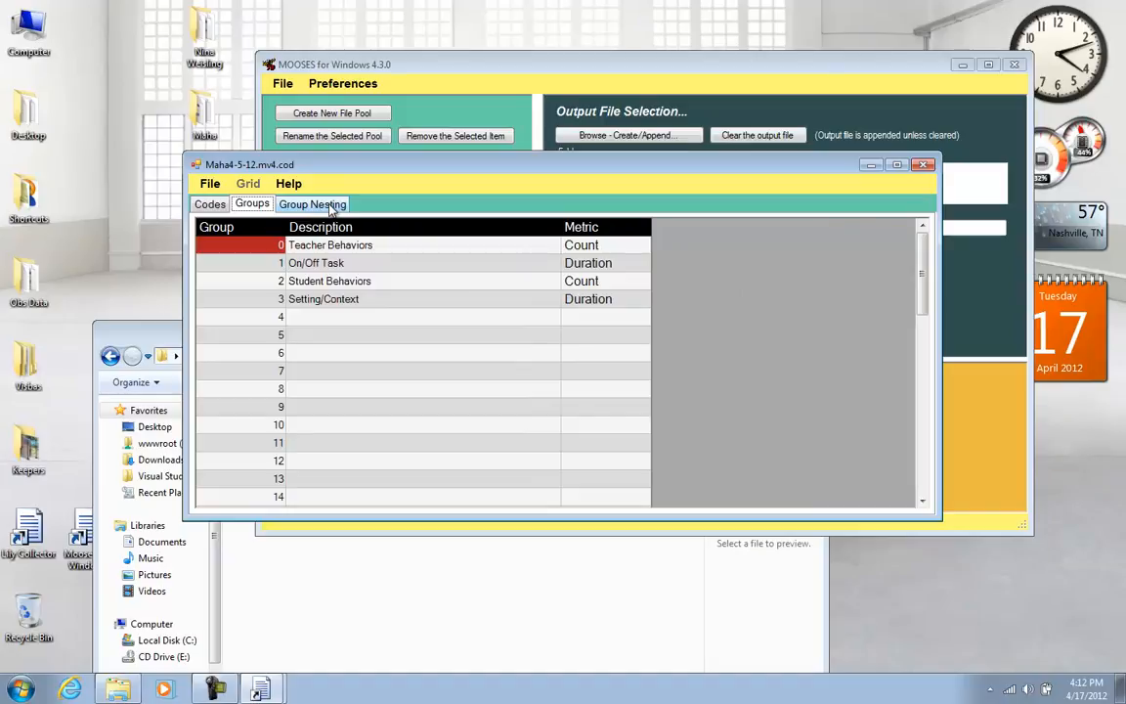
click(331, 207)
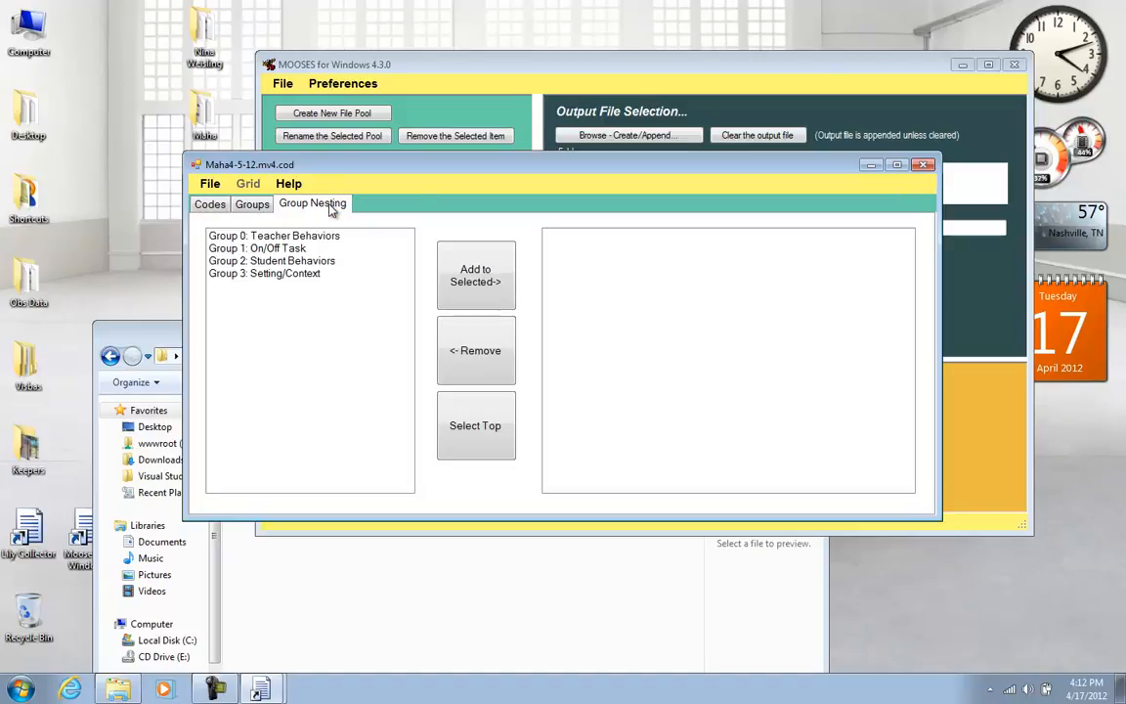
click(253, 205)
click(210, 204)
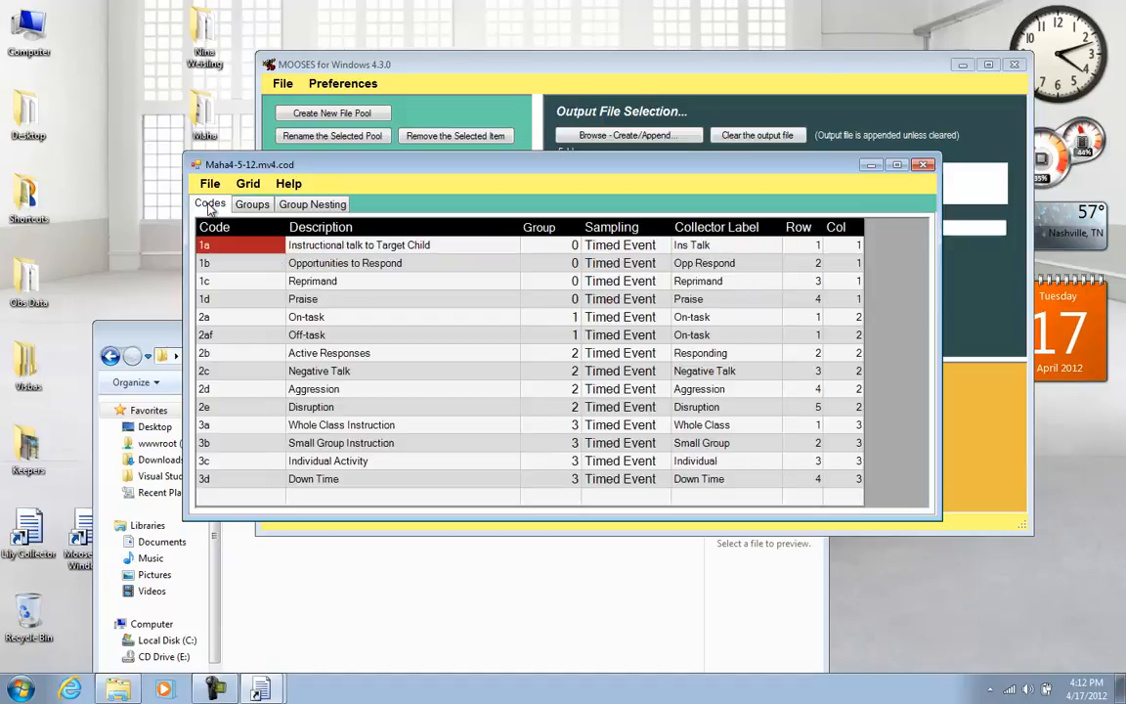
click(927, 166)
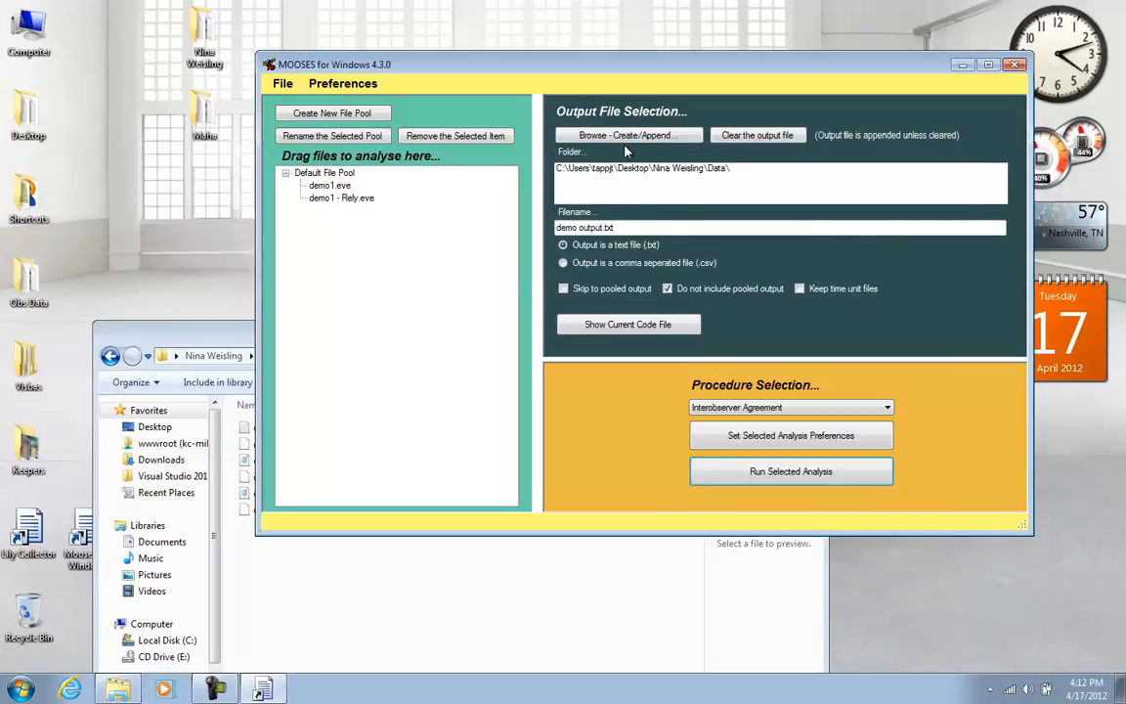
Set the output file to demo output.txt in the Maha folder and remove demo1.eve and demo1 - Rely.eve from the file pool
click(651, 141)
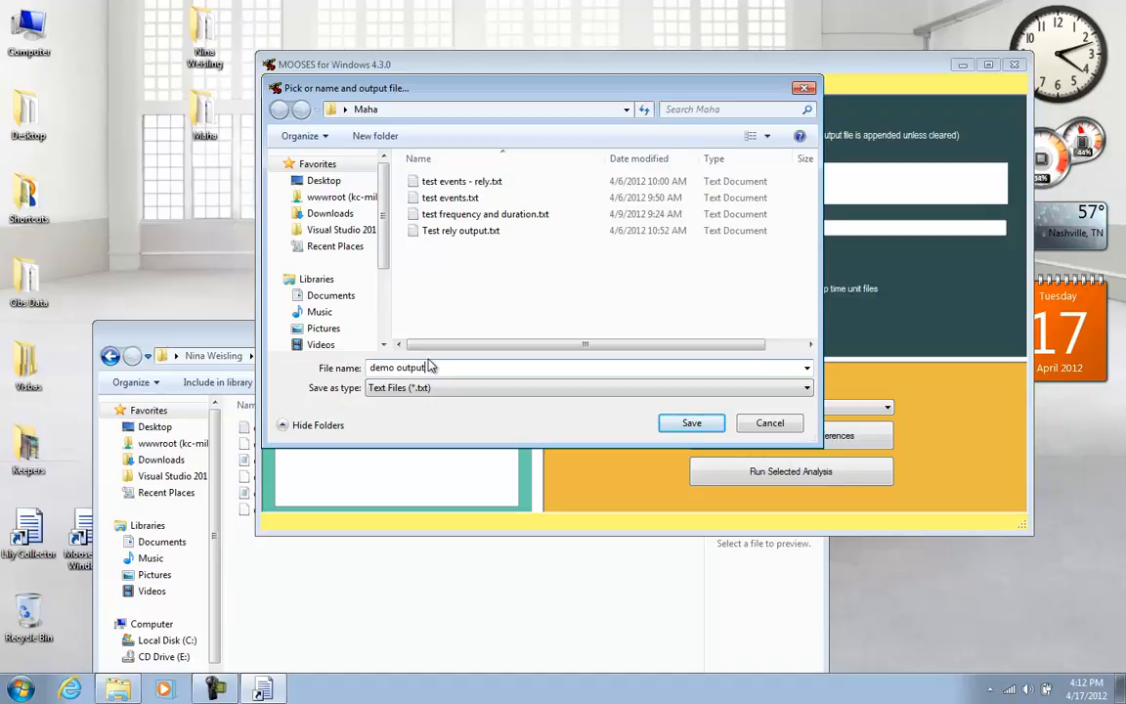
key(Return)
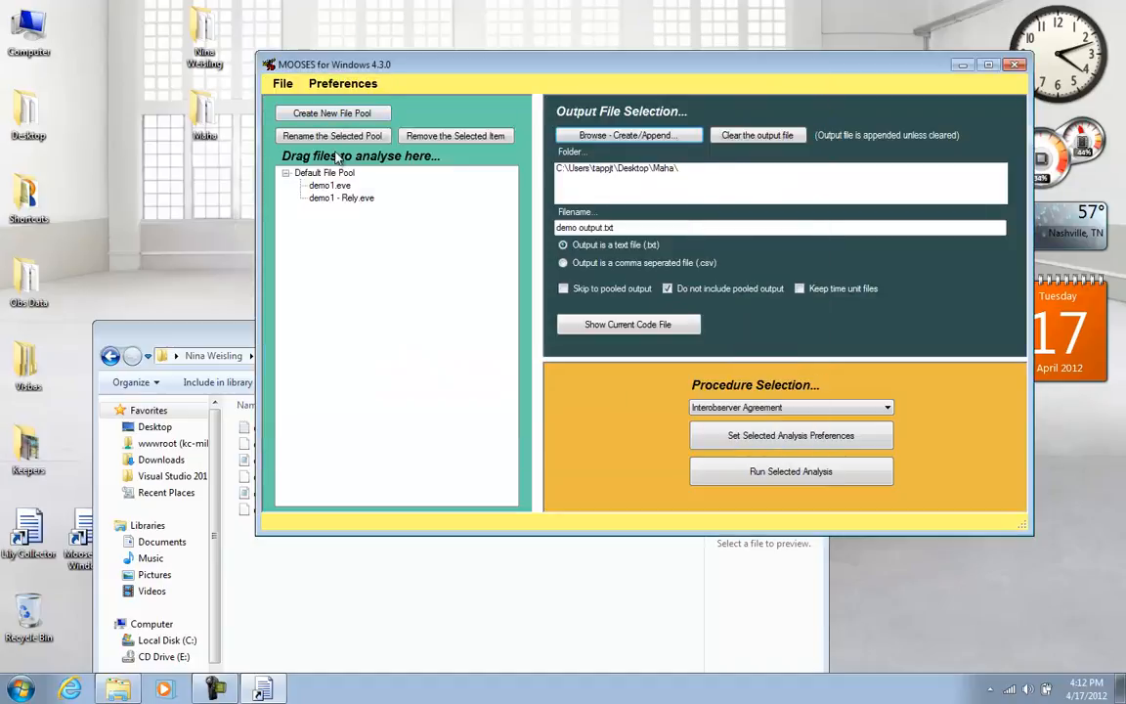
click(333, 186)
click(403, 135)
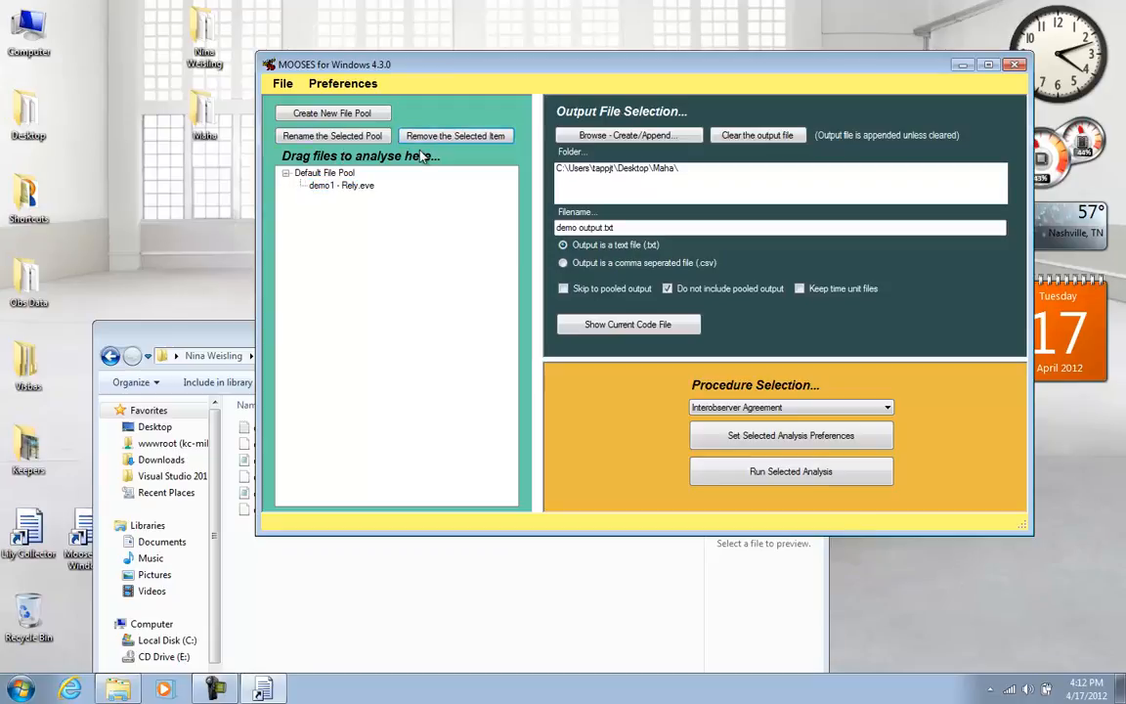
click(370, 184)
click(400, 134)
Add test events.txt and test events - rely.txt from the Maha folder to the Default File Pool
drag(483, 72, 658, 60)
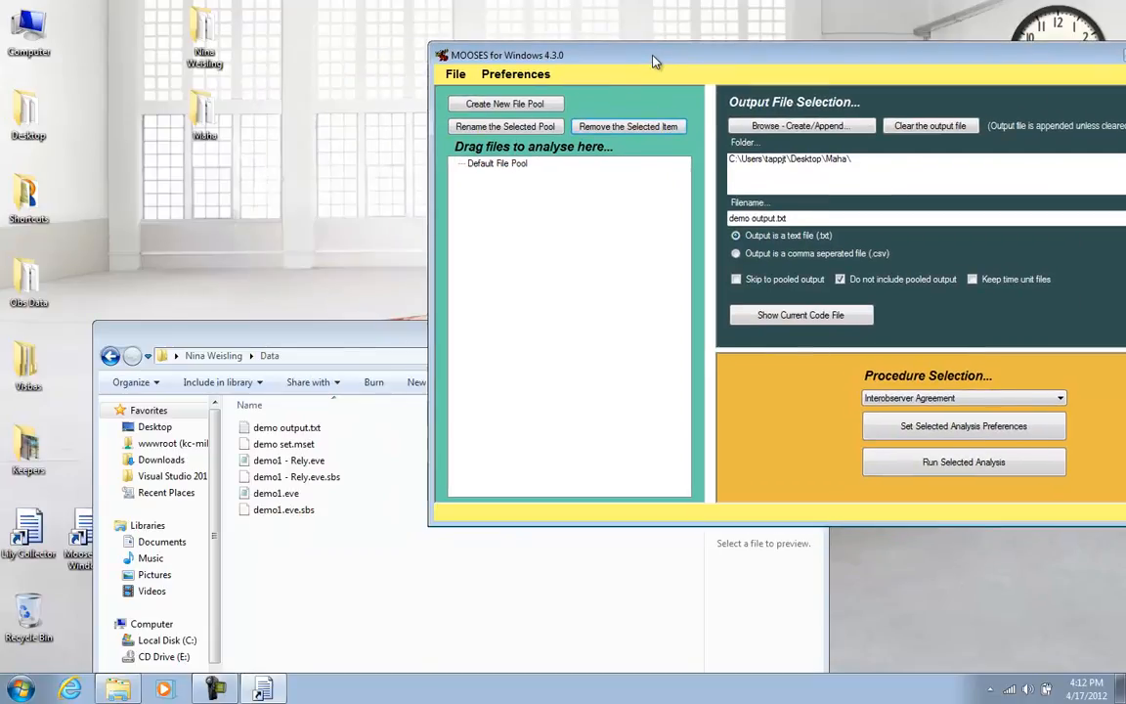
double_click(221, 119)
drag(536, 19, 310, 137)
click(136, 309)
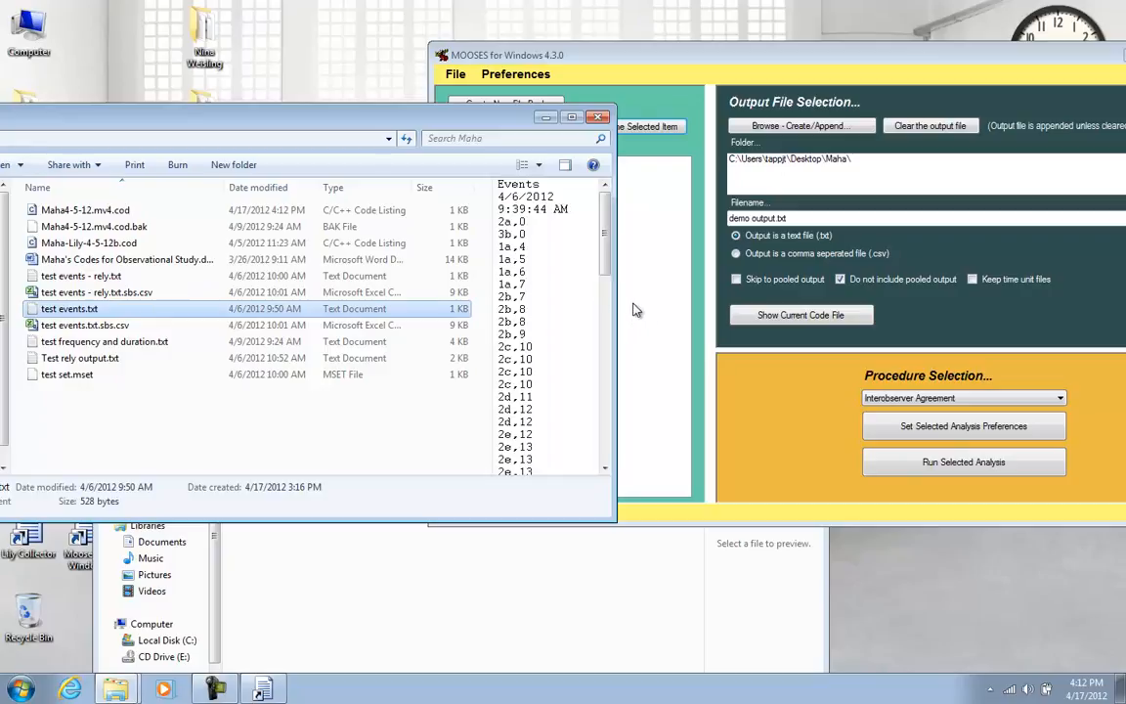
drag(95, 275, 664, 380)
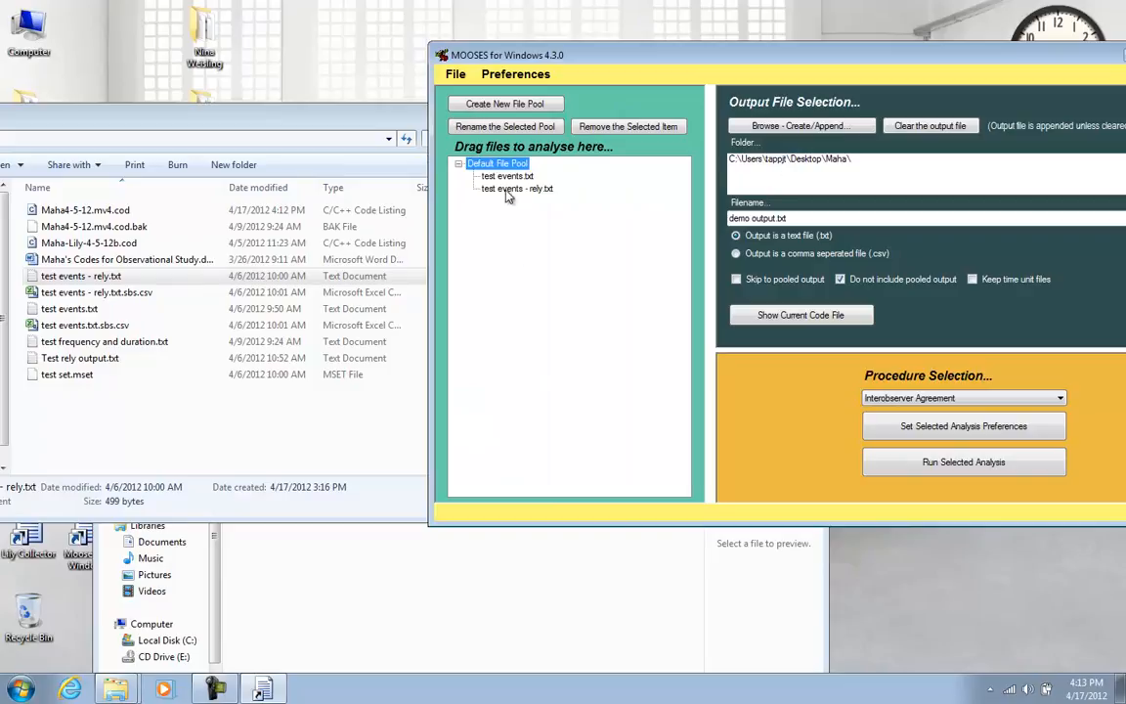
click(176, 281)
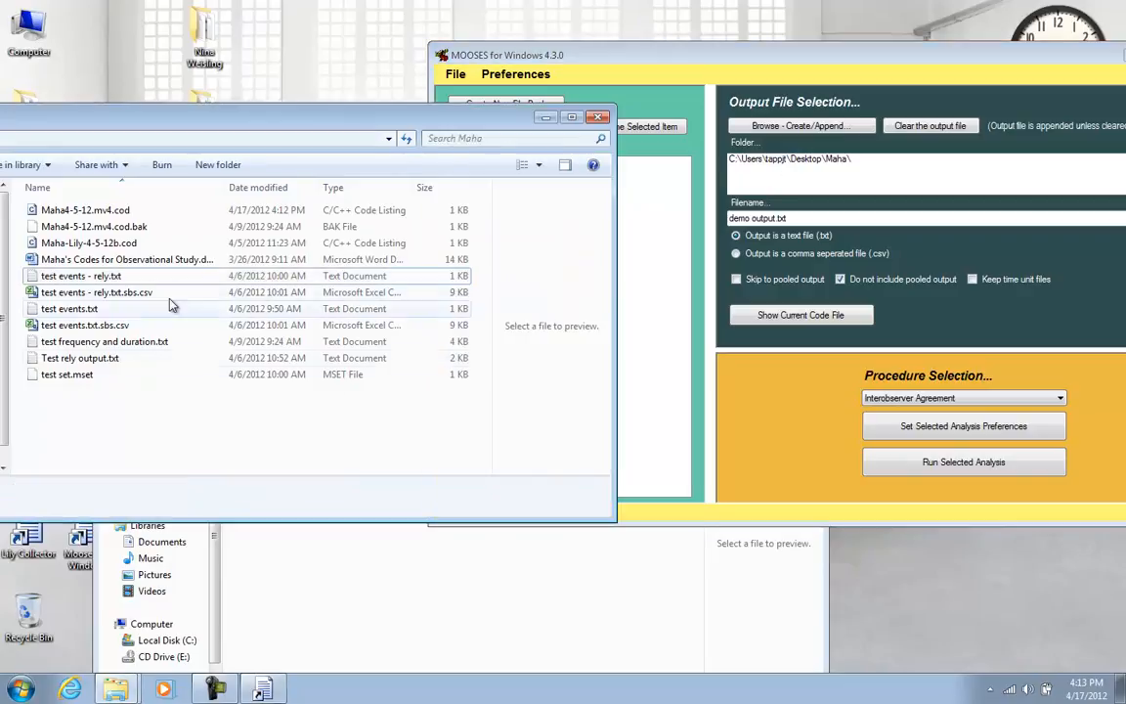
click(138, 309)
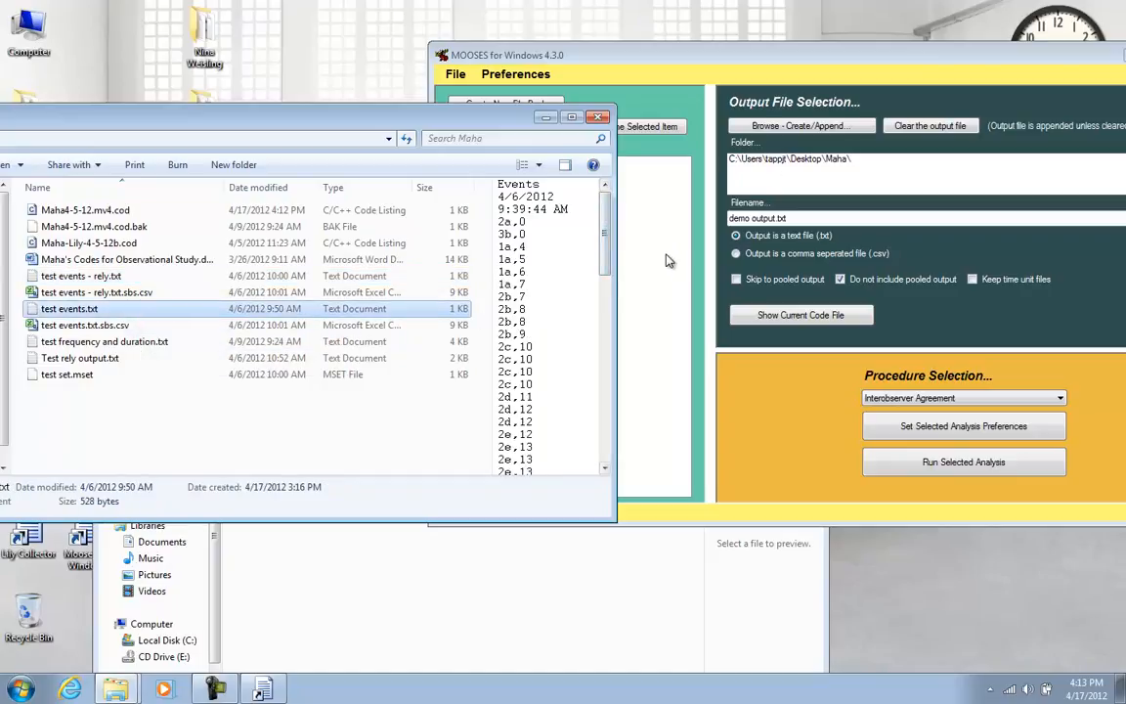
click(657, 277)
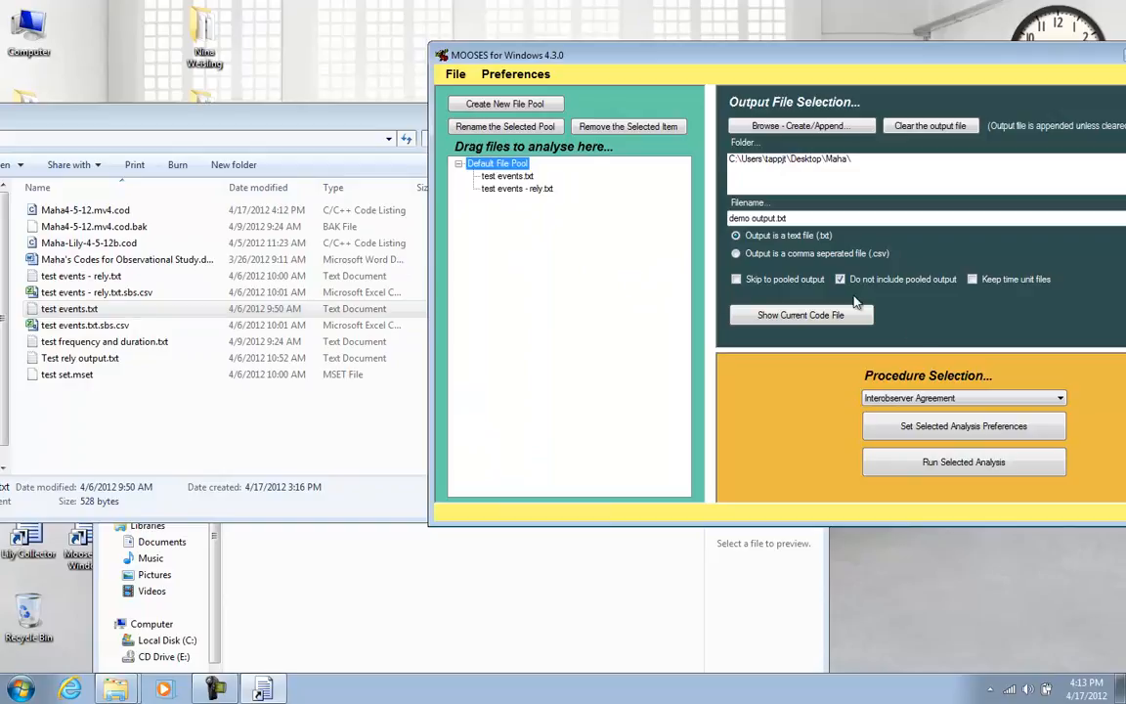
Try to clear the output file, and run the Event Frequencies and Durations analysis on the two test events files
click(930, 128)
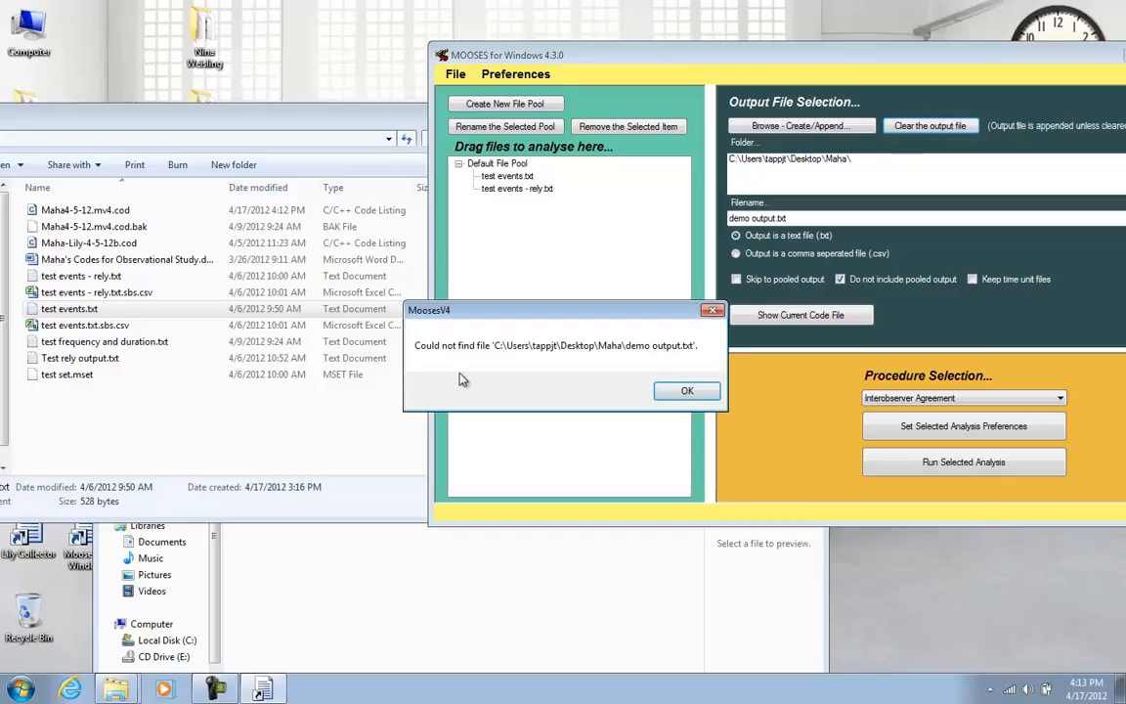
click(698, 400)
click(1046, 401)
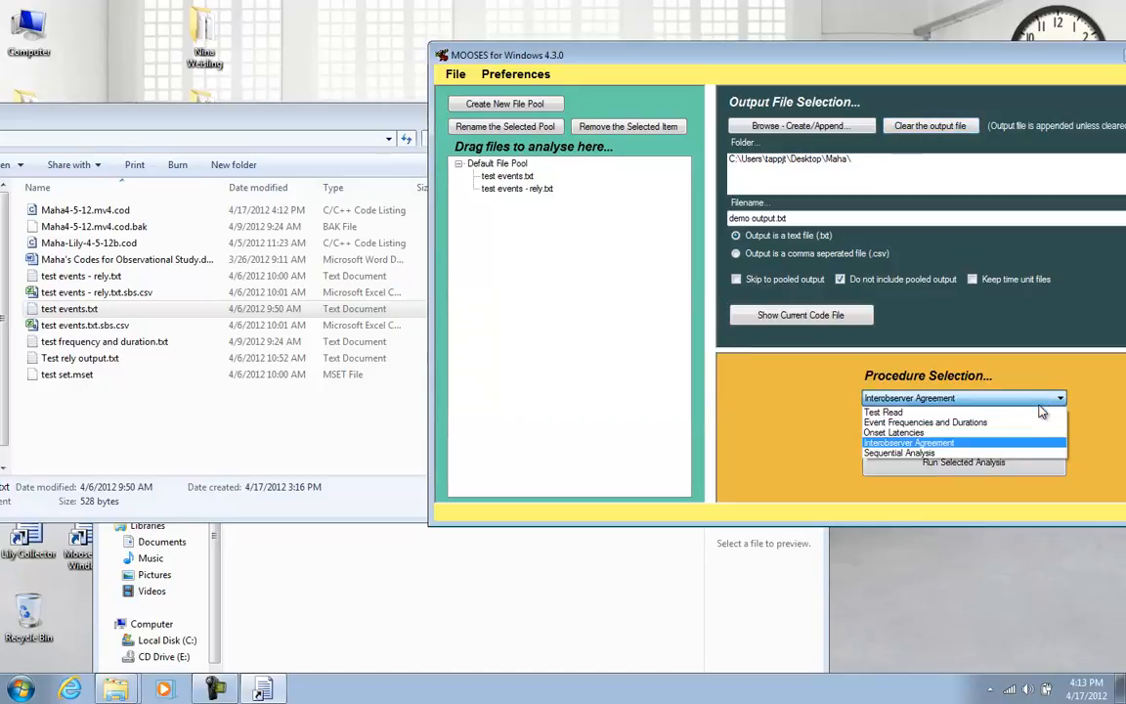
click(925, 422)
click(984, 466)
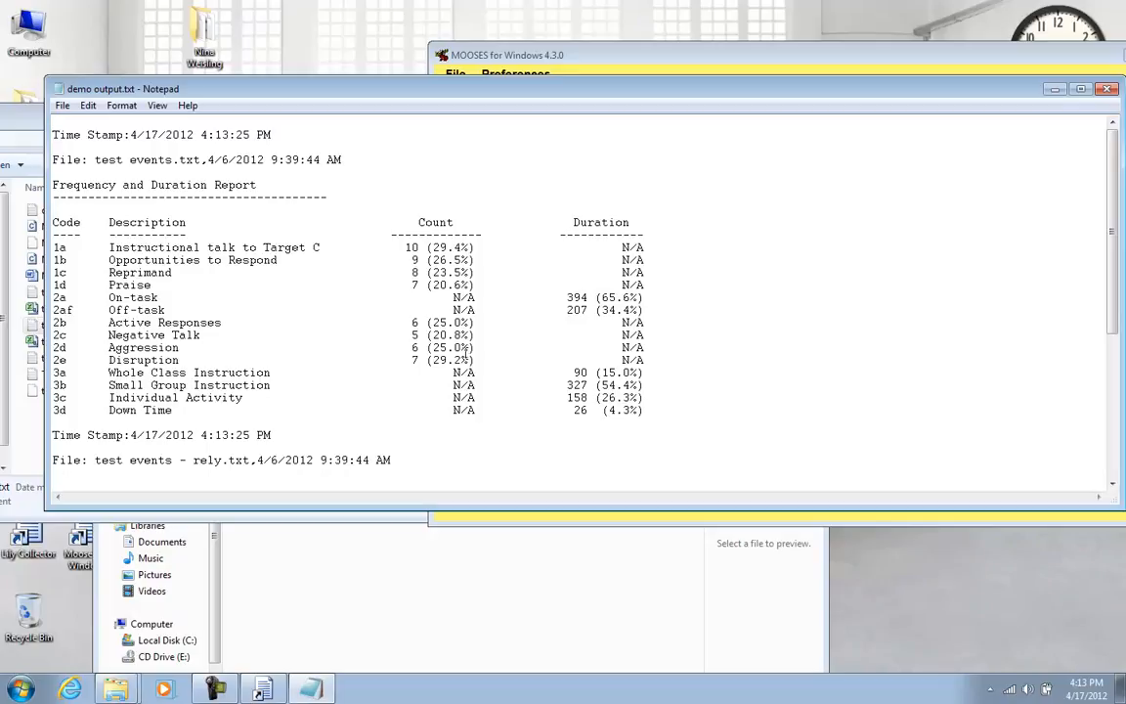
Compare the Frequency and Duration Reports of test events.txt and test events - rely.txt, and close the output
scroll(479, 352, down, 7)
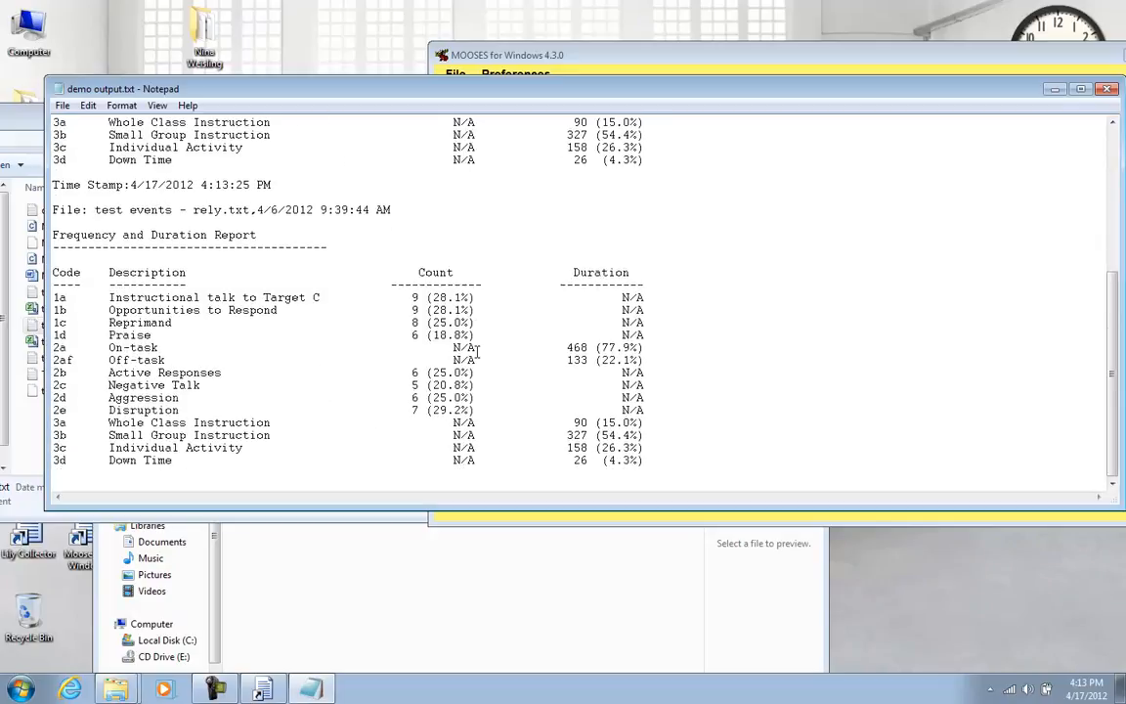
scroll(479, 352, up, 8)
scroll(547, 352, down, 8)
click(1106, 91)
Run the Interobserver Agreement analysis on test events.txt and test events - rely.txt, continuing past the times of disagreements
click(739, 258)
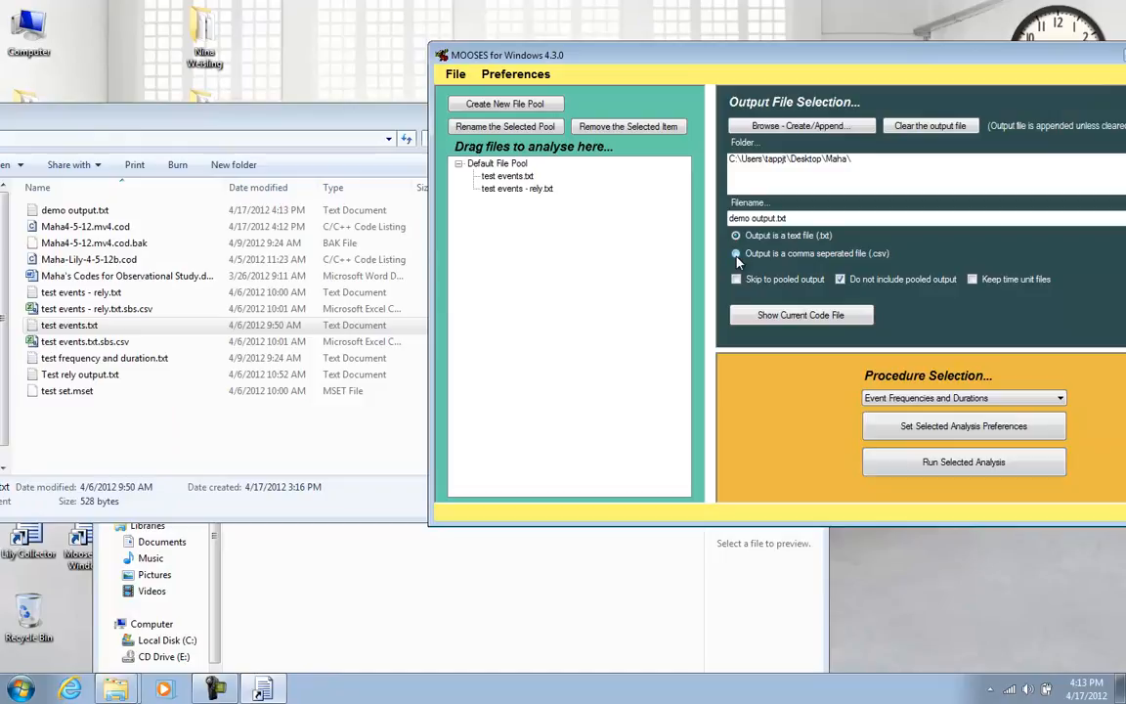
click(1040, 399)
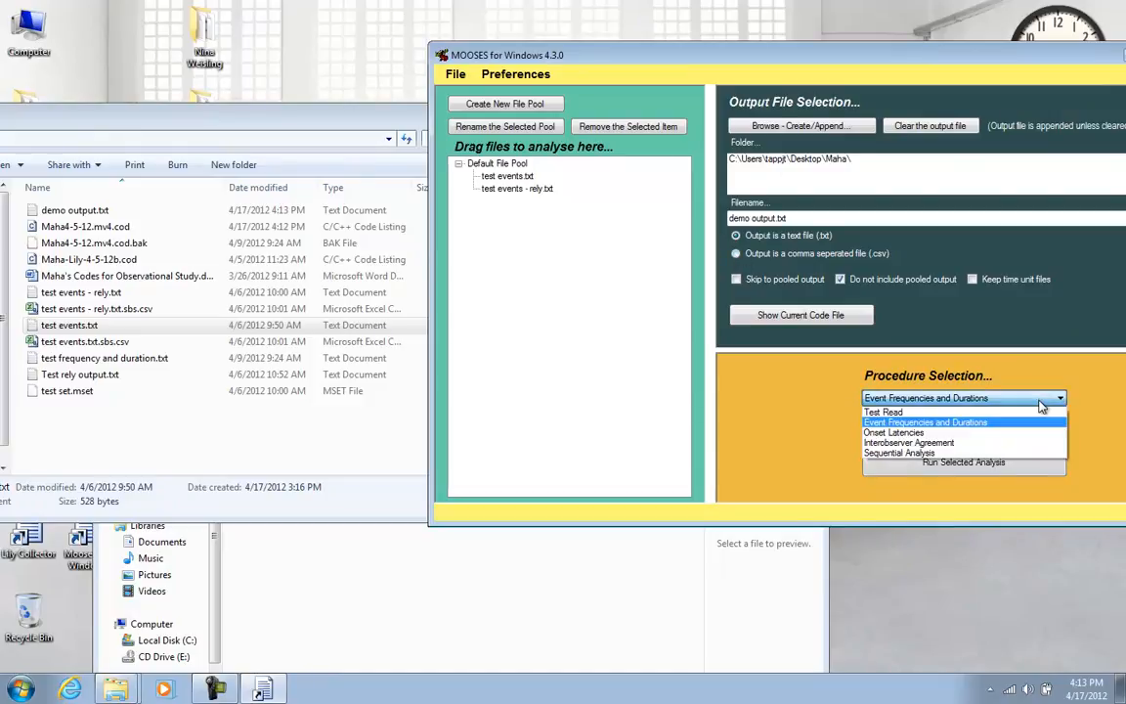
click(909, 442)
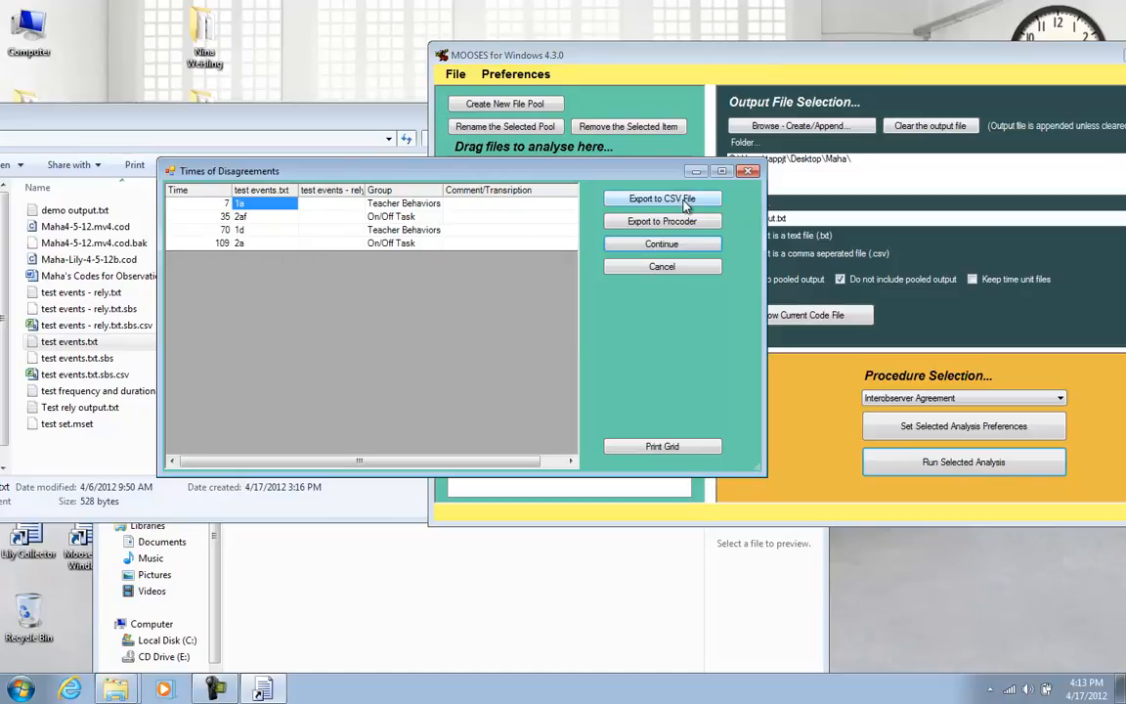
click(699, 245)
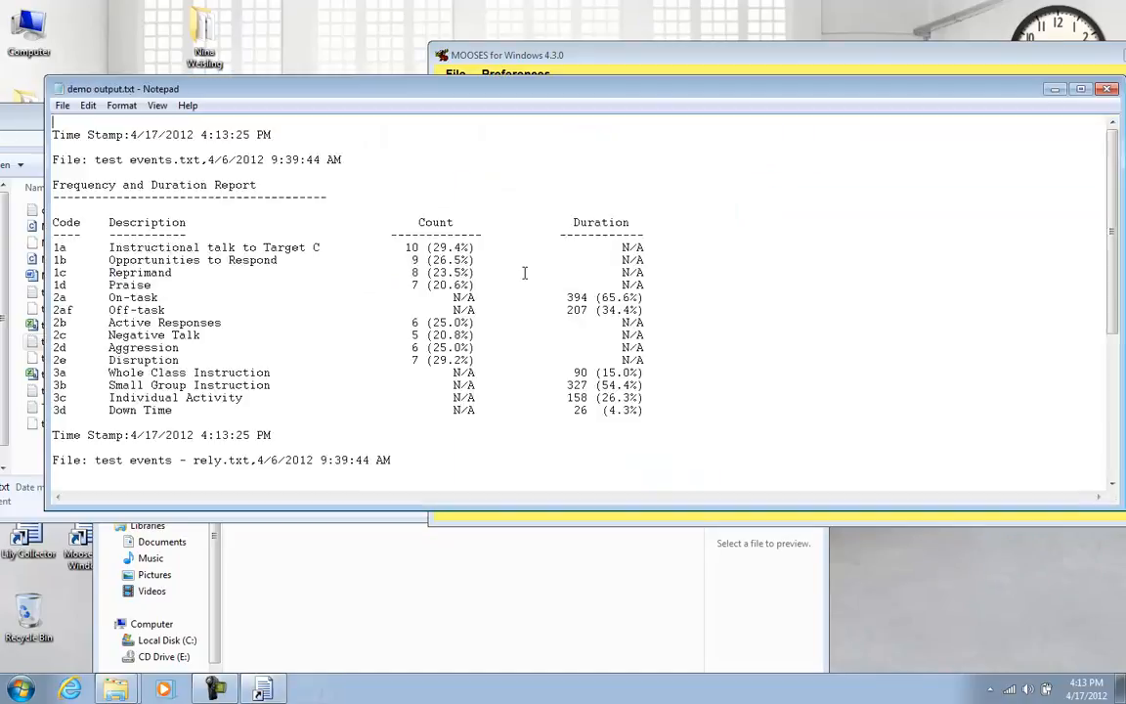
Check demo output.txt from start to end for the interobserver agreement report, and close the output
scroll(464, 279, down, 6)
scroll(464, 279, down, 2)
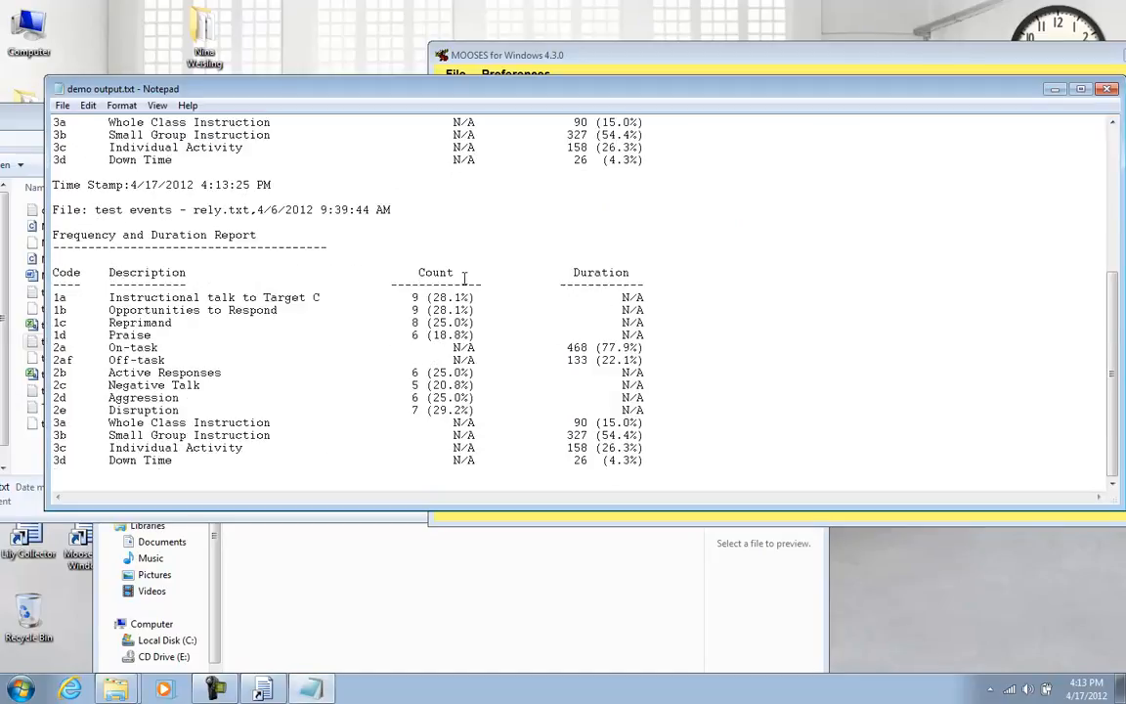
scroll(465, 279, up, 1)
scroll(464, 279, down, 1)
drag(1112, 374, 1083, 172)
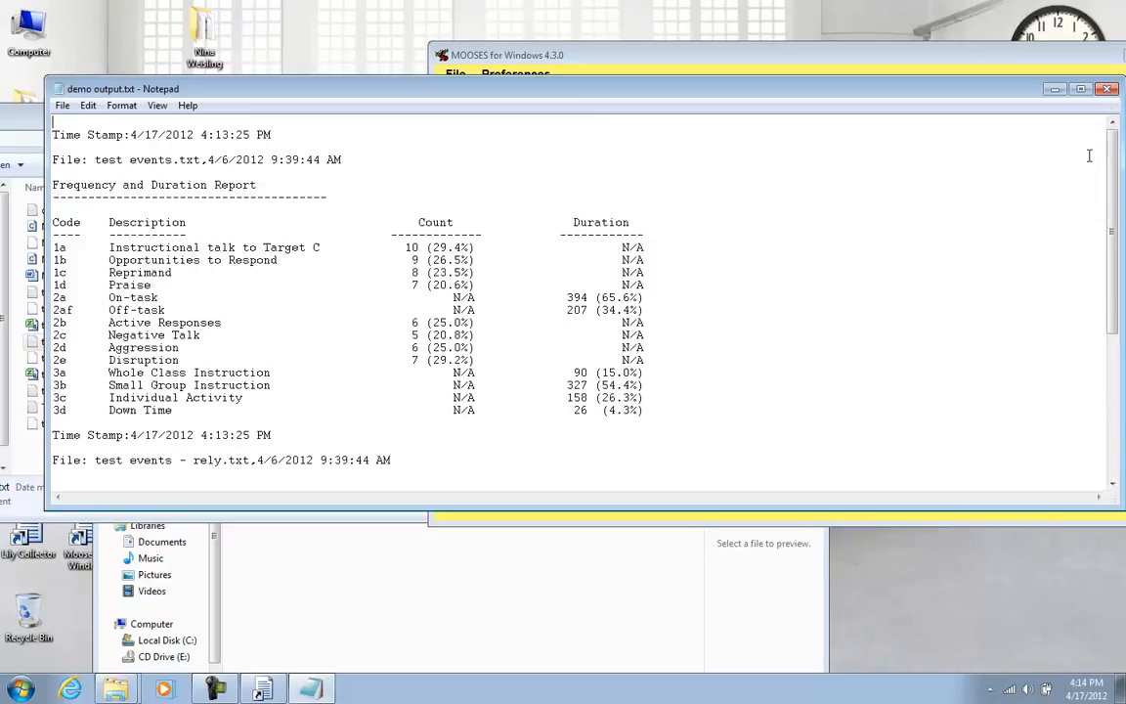
click(1108, 90)
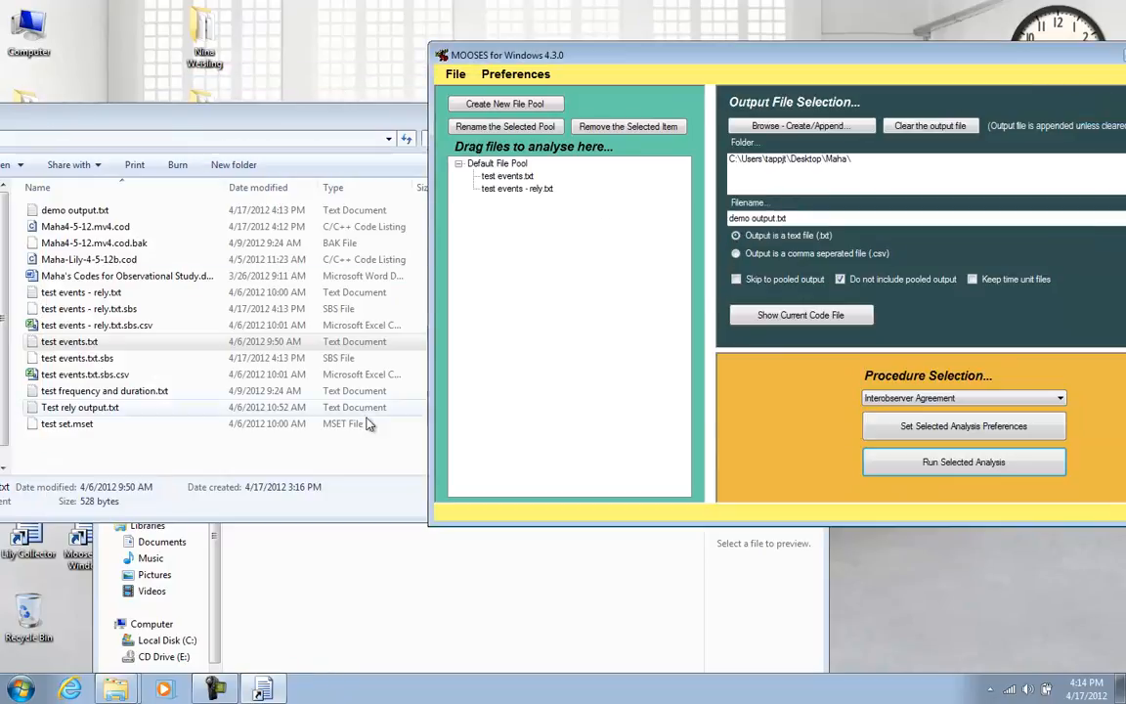
Clear the output file, try the Interobserver Agreement analysis again on the two test events files, and close the output
click(270, 694)
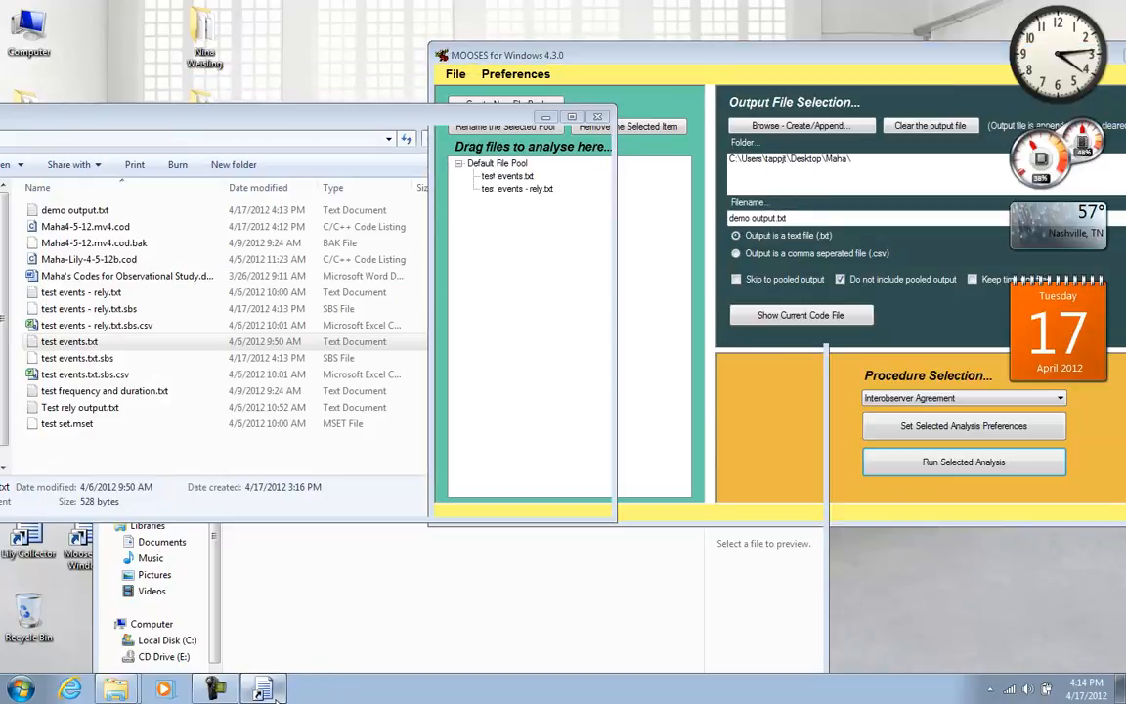
click(272, 695)
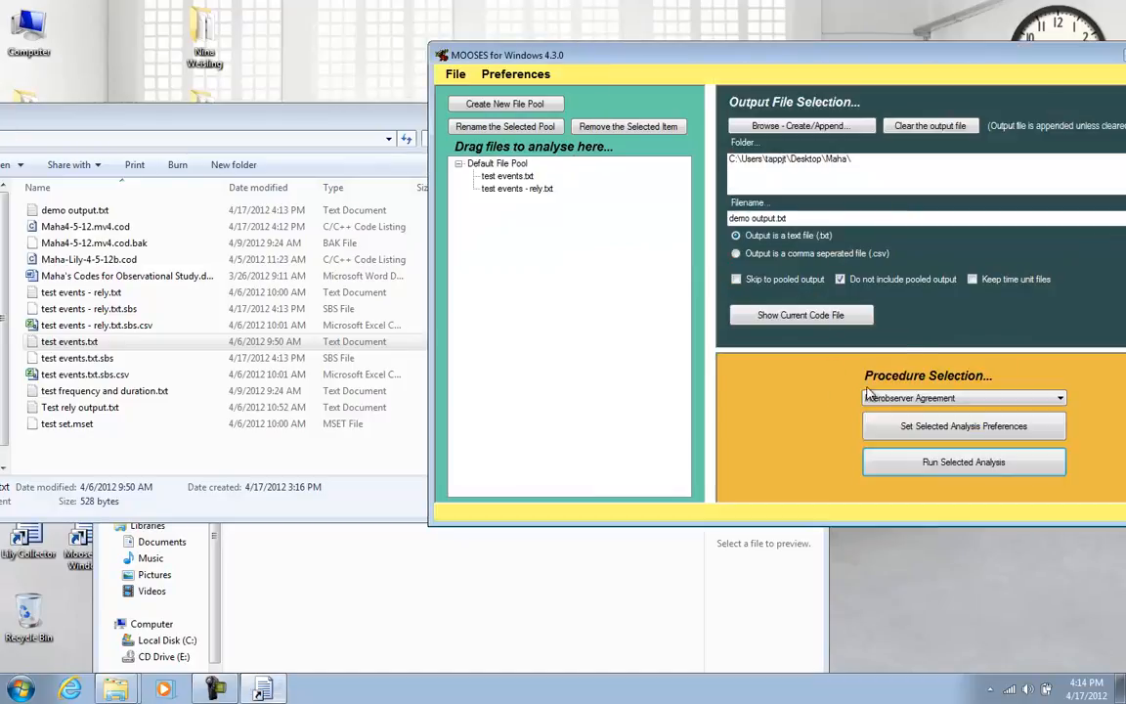
click(944, 132)
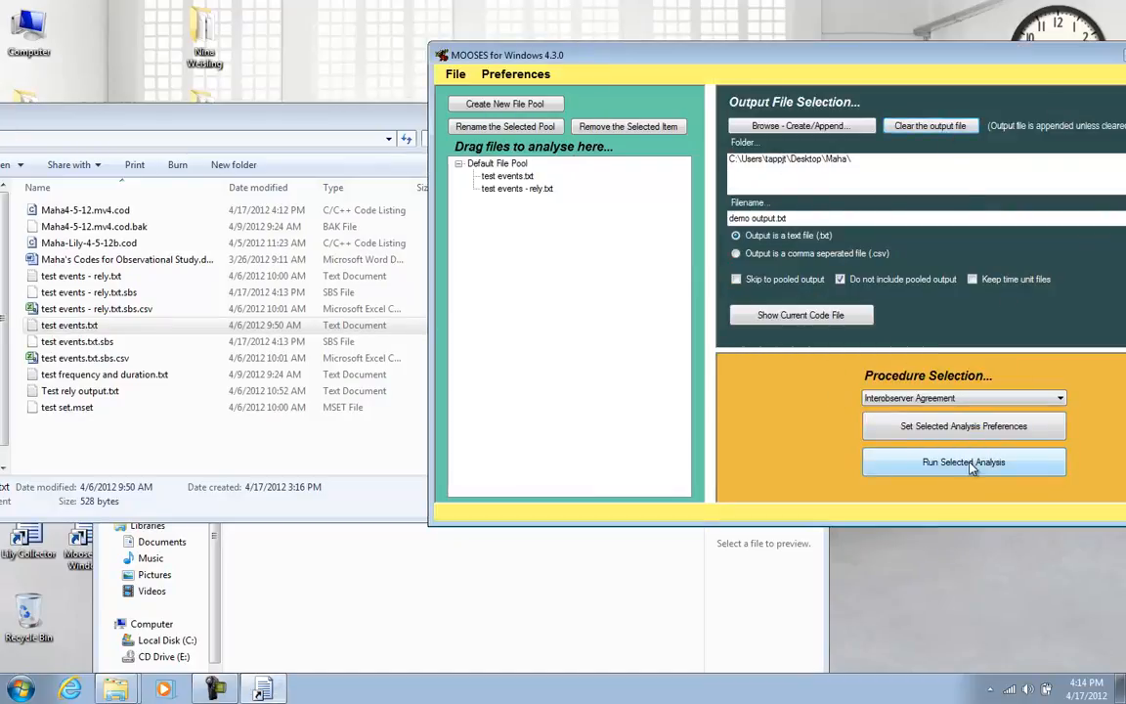
click(970, 464)
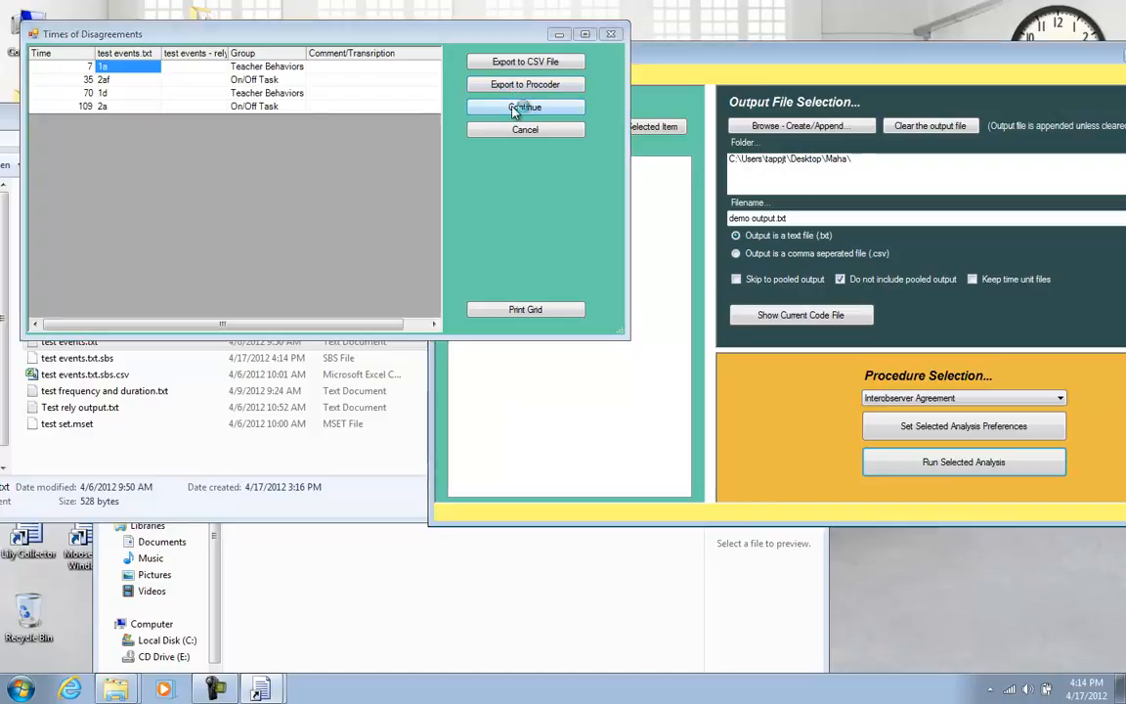
click(524, 107)
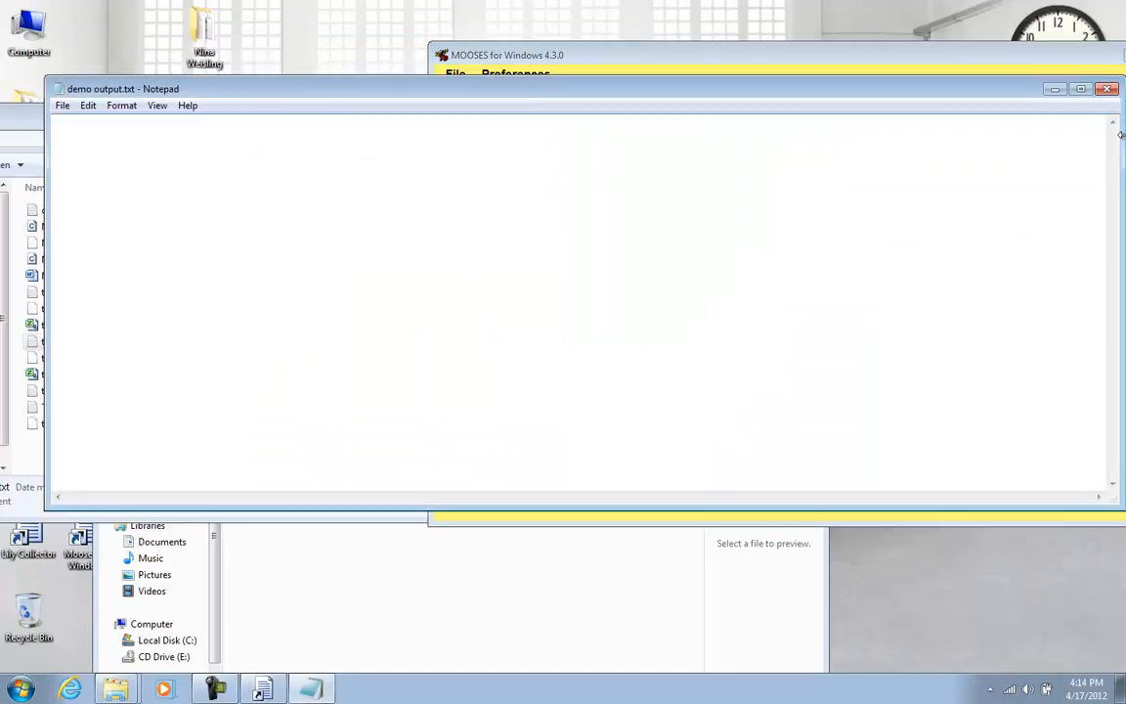
click(1107, 89)
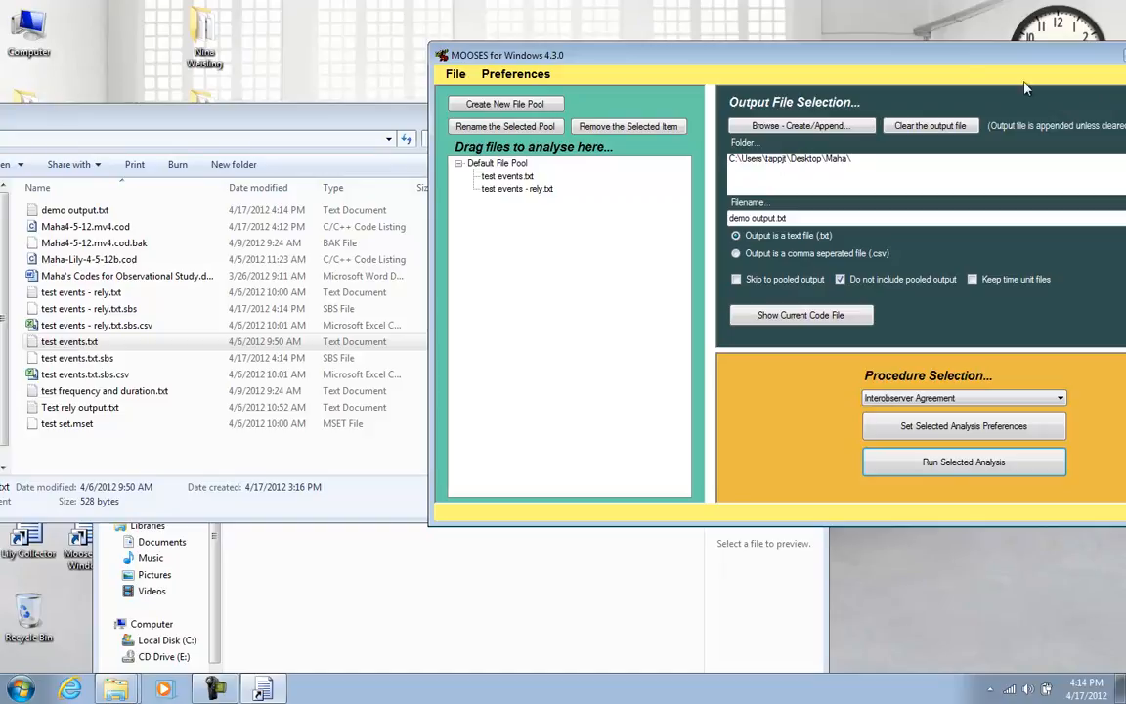
Review and save the Interobserver Agreement analysis preferences, and close MOOSES
click(997, 434)
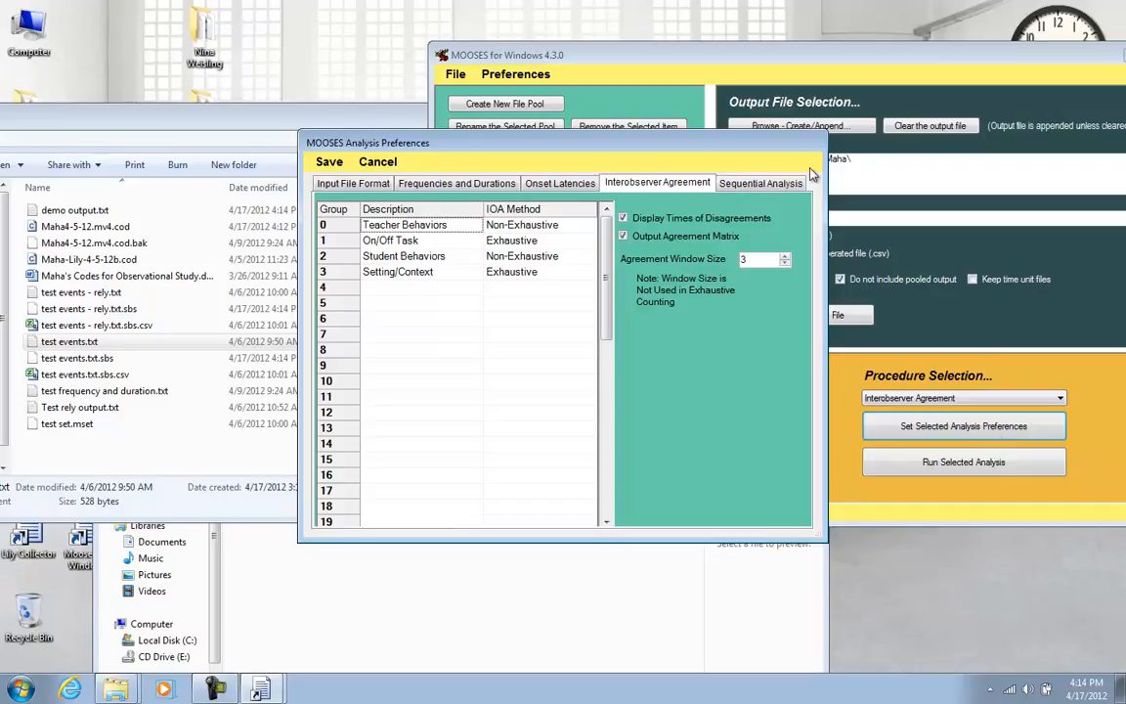
click(328, 161)
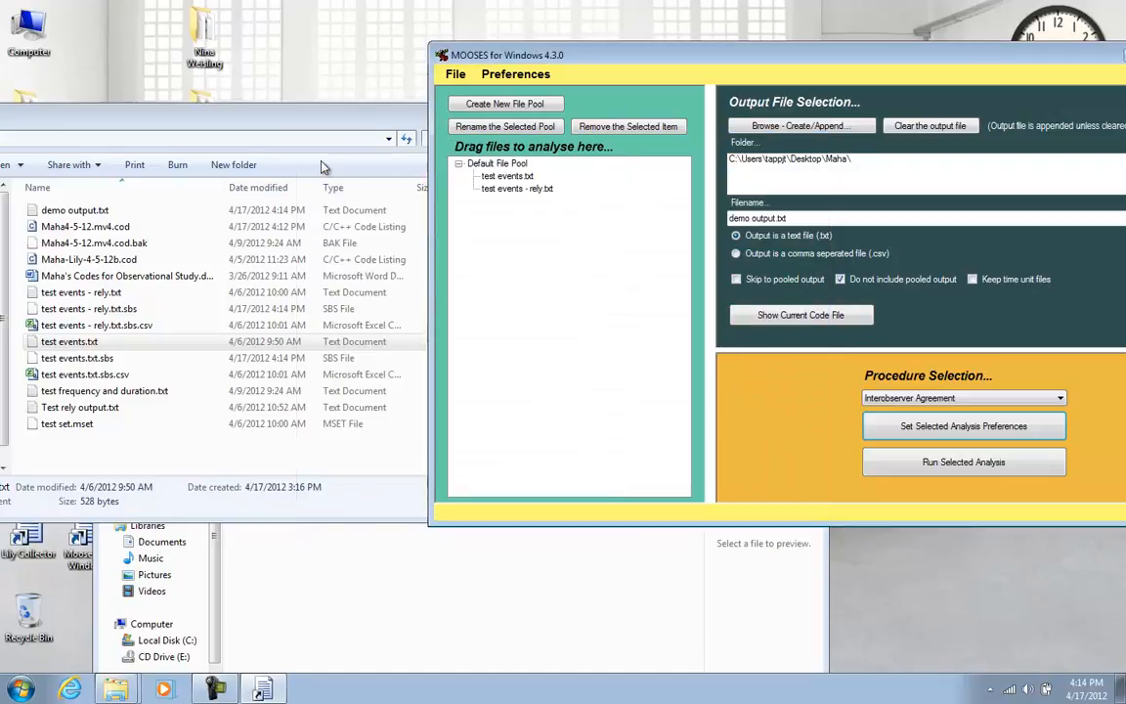
drag(616, 58, 288, 59)
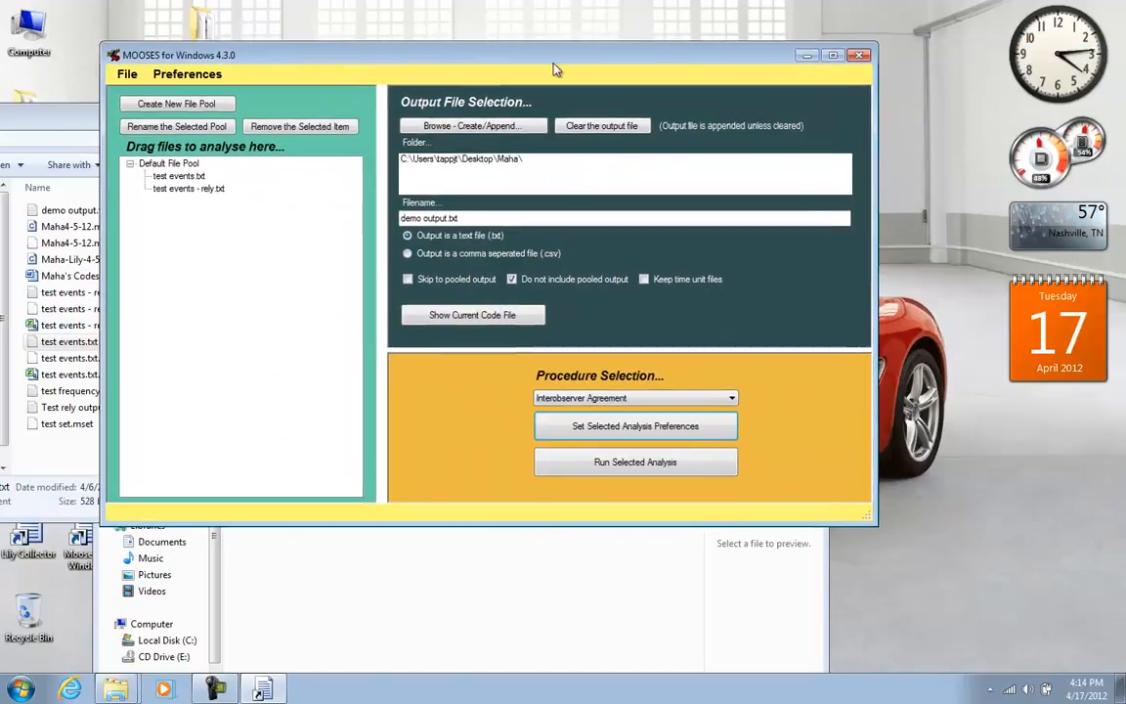
click(861, 56)
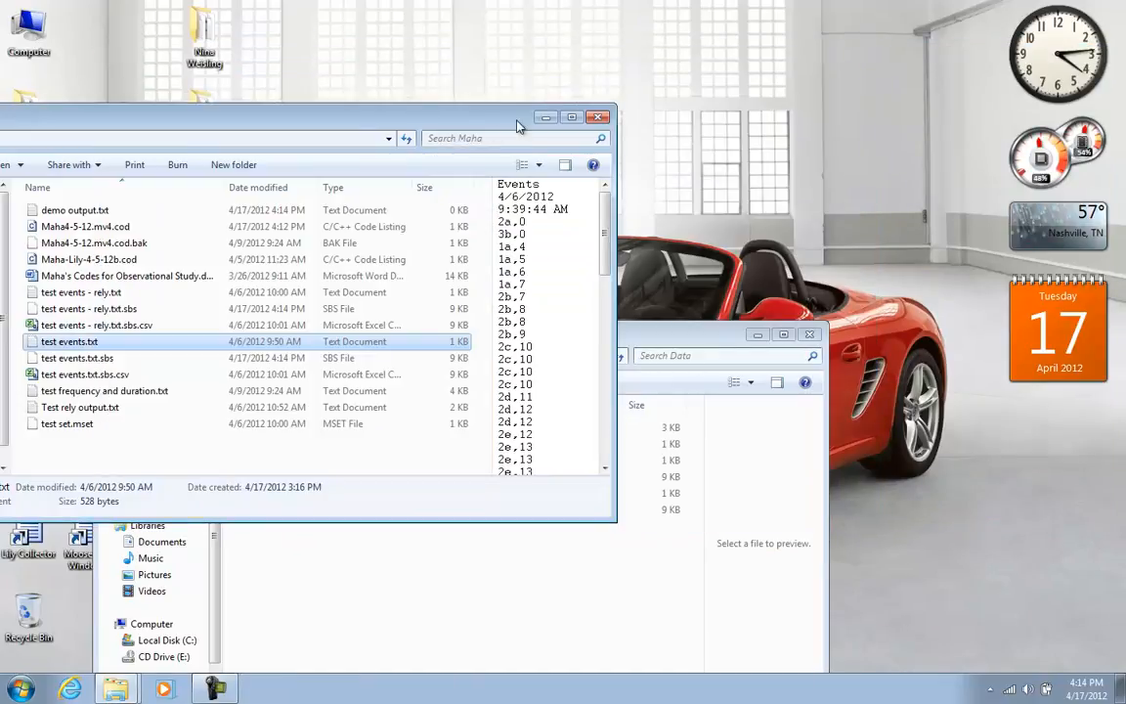
Move the Maha folder window clear of the desktop shortcuts and reopen MOOSES for Windows
drag(444, 122, 809, 116)
click(152, 332)
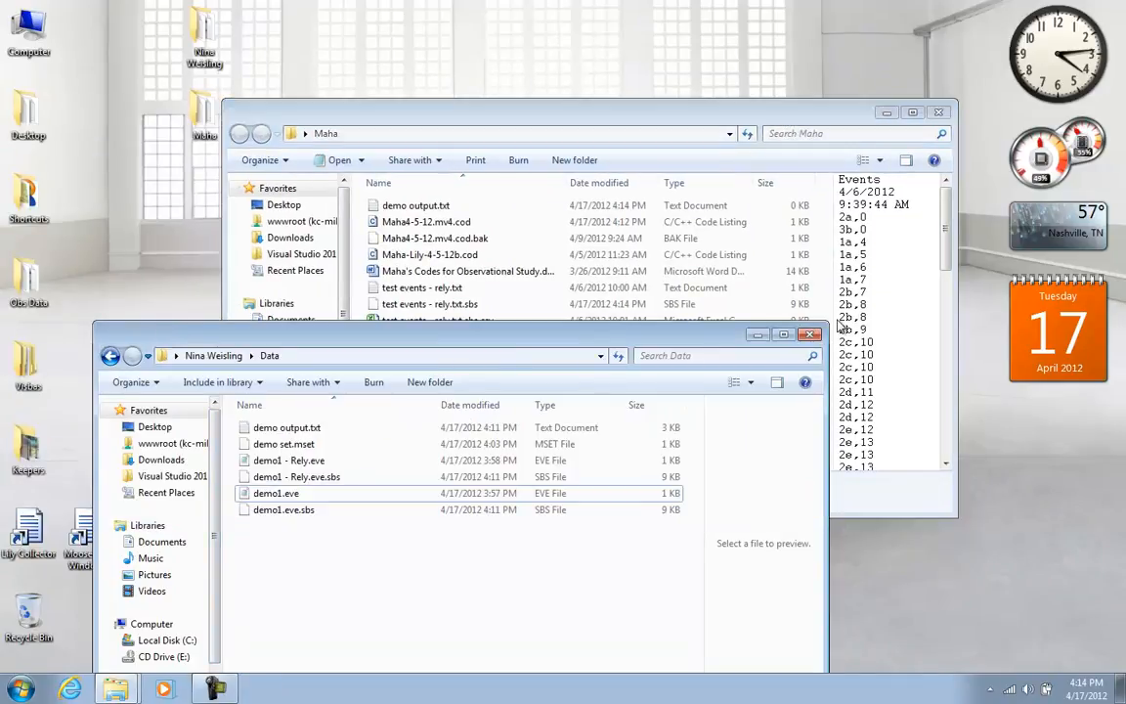
click(722, 113)
double_click(76, 543)
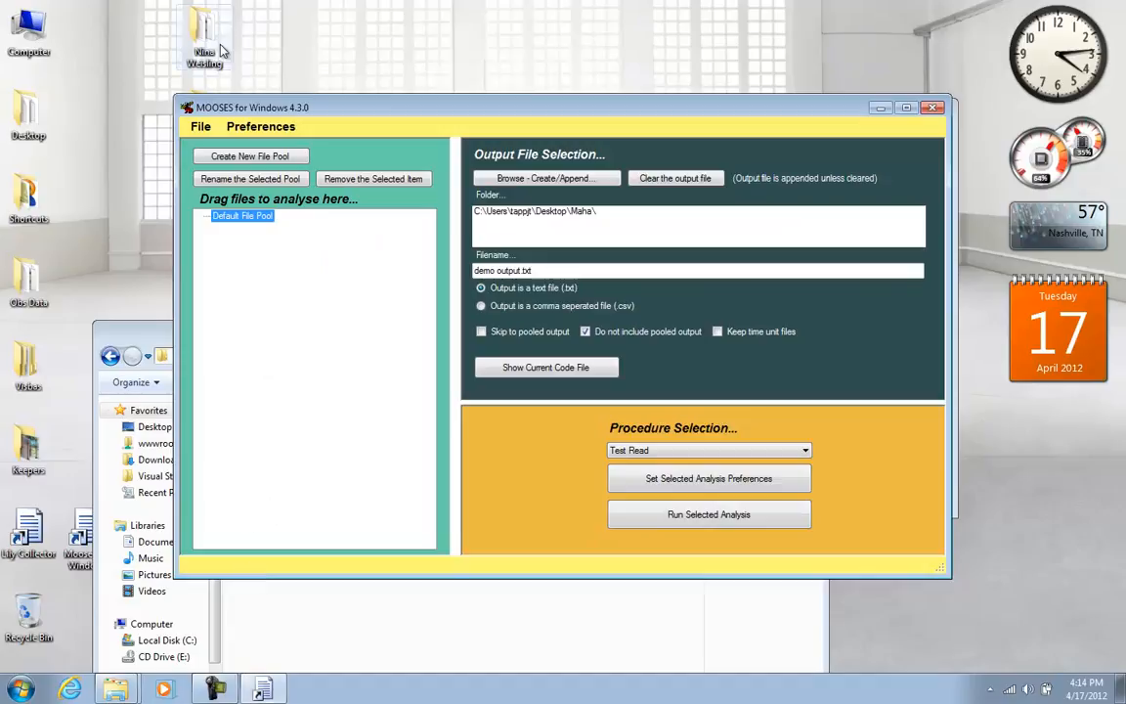
drag(296, 114, 365, 110)
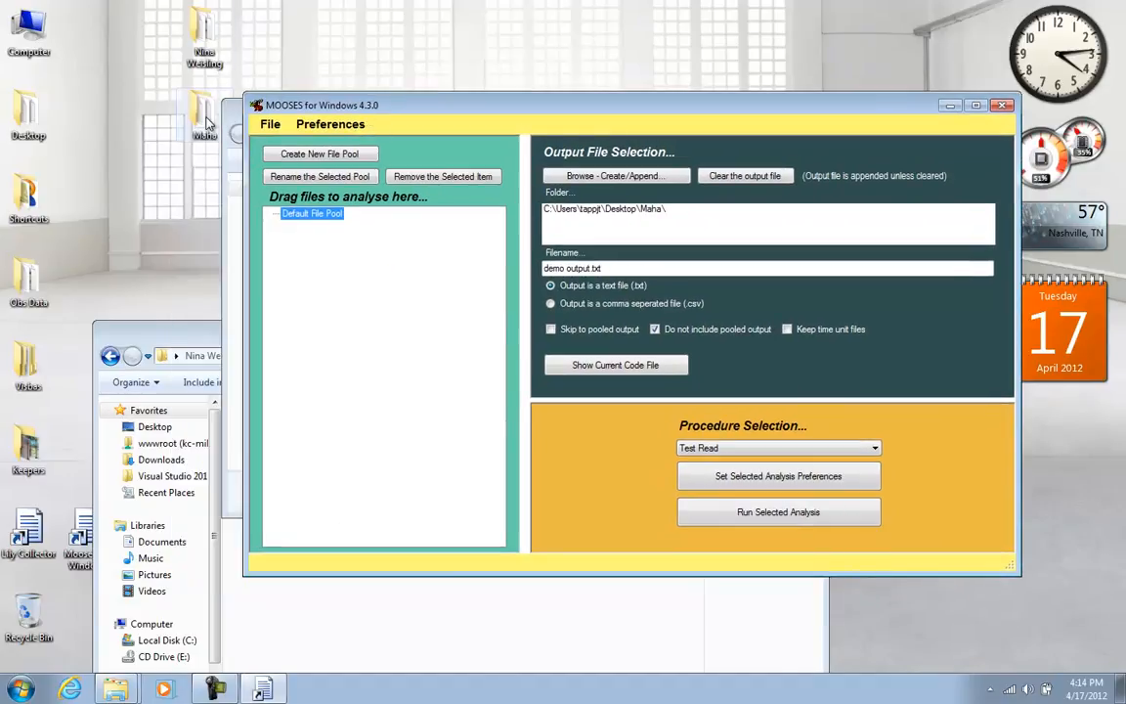
Add test events.txt and test events - rely.txt from the Maha folder to the Default File Pool
double_click(207, 118)
drag(452, 107, 687, 105)
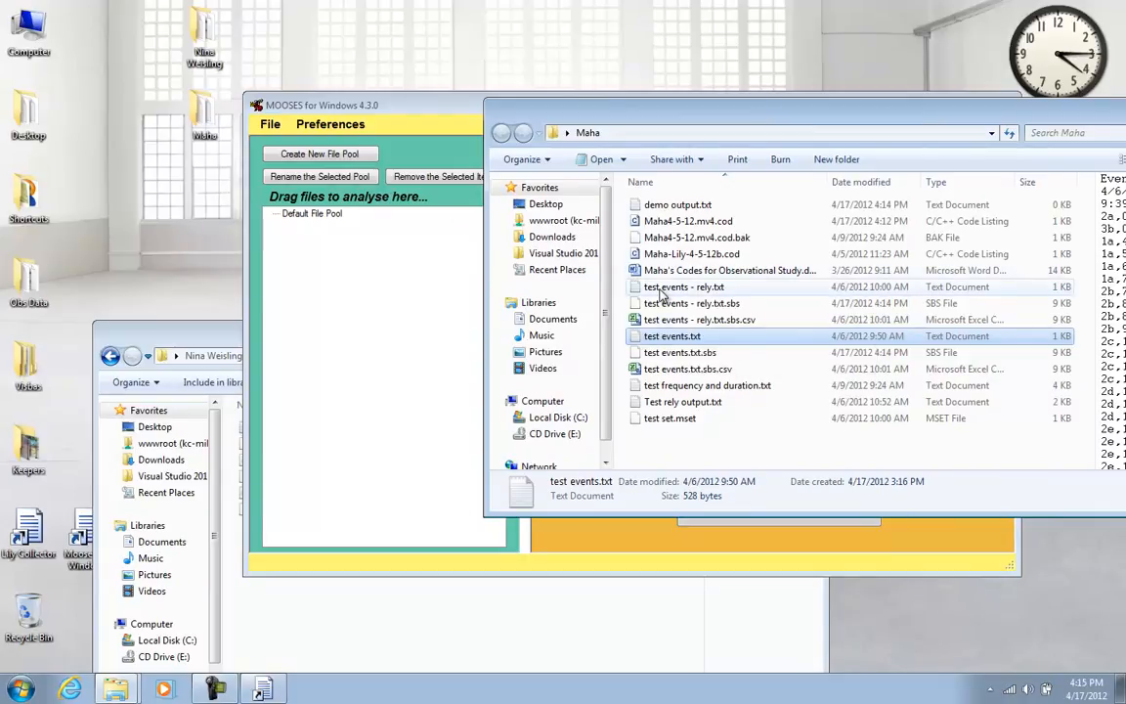
drag(673, 335, 437, 343)
drag(684, 286, 372, 373)
click(371, 373)
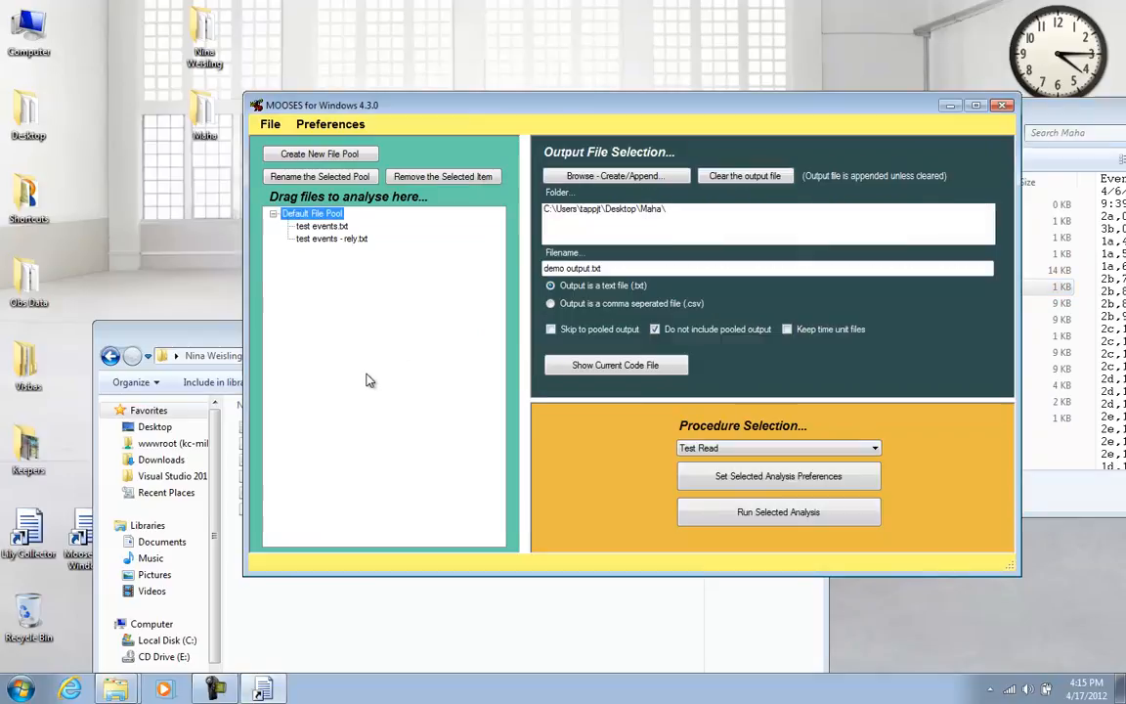
Run the Interobserver Agreement analysis on the pooled test events files and continue past the times of disagreements to the output
click(819, 450)
click(807, 493)
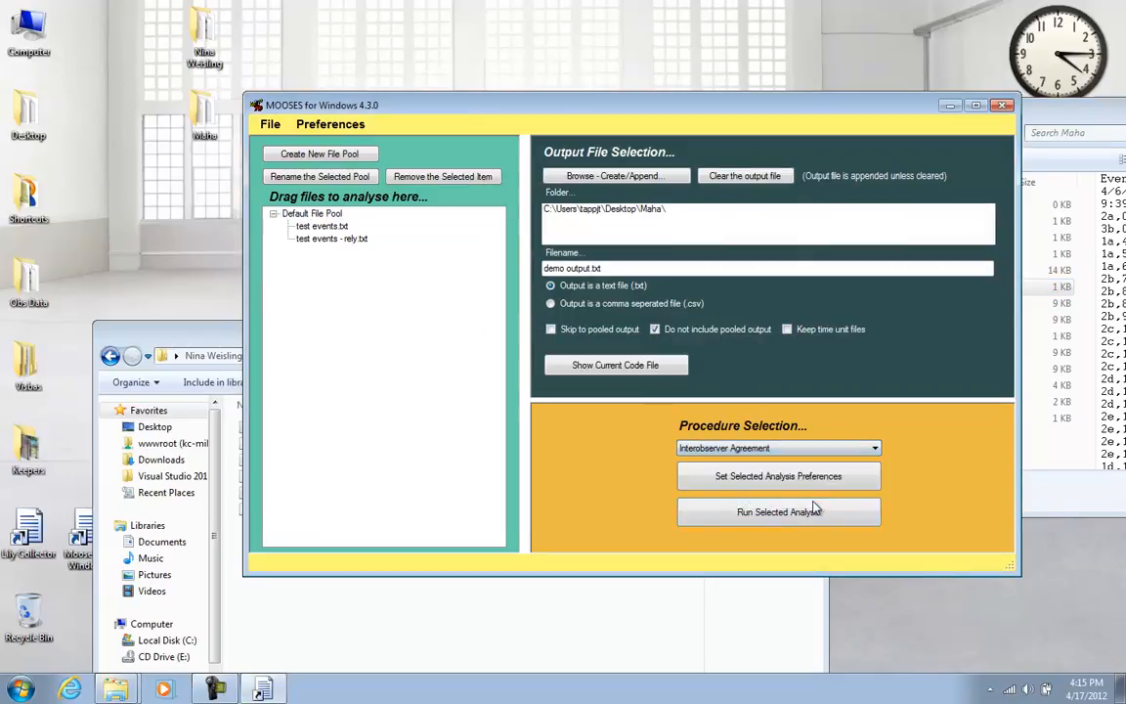
click(799, 521)
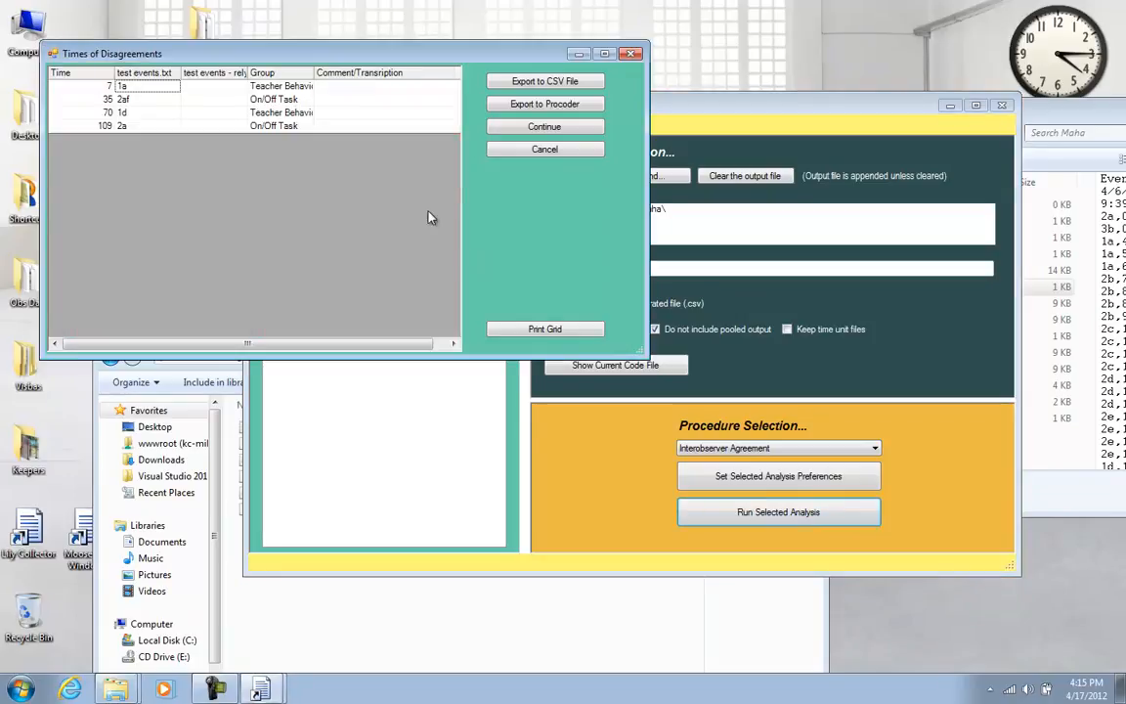
click(519, 132)
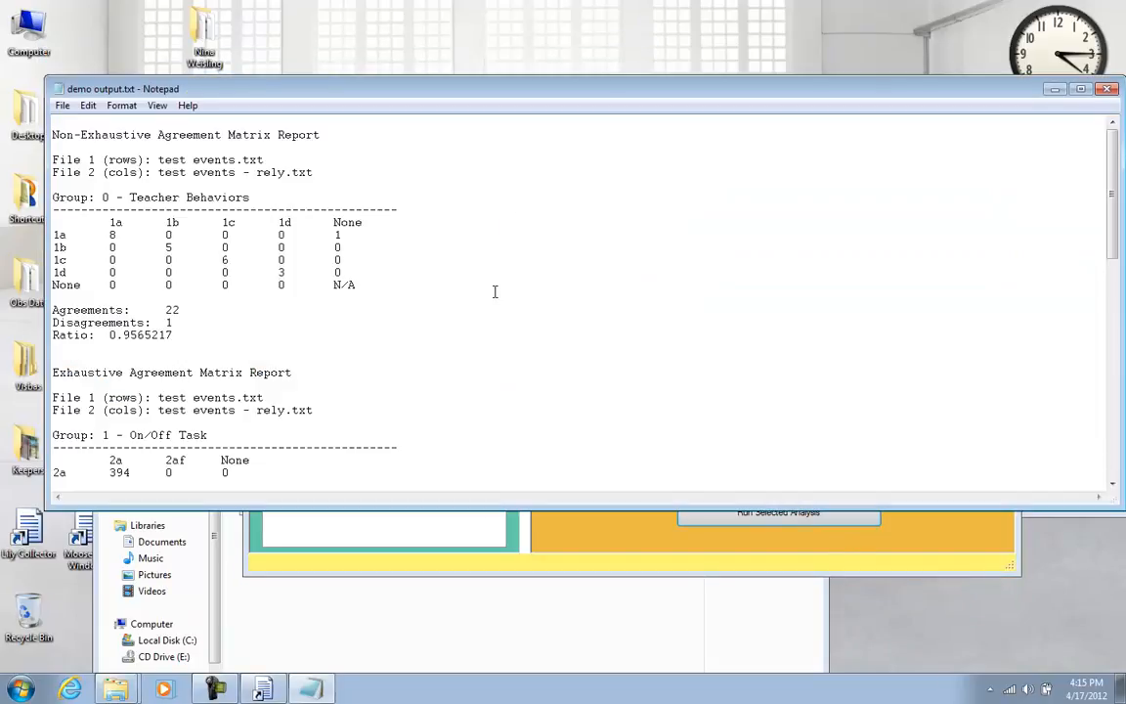
Look through the agreement matrix reports for all four code groups in demo output.txt
scroll(495, 290, down, 5)
scroll(494, 291, down, 10)
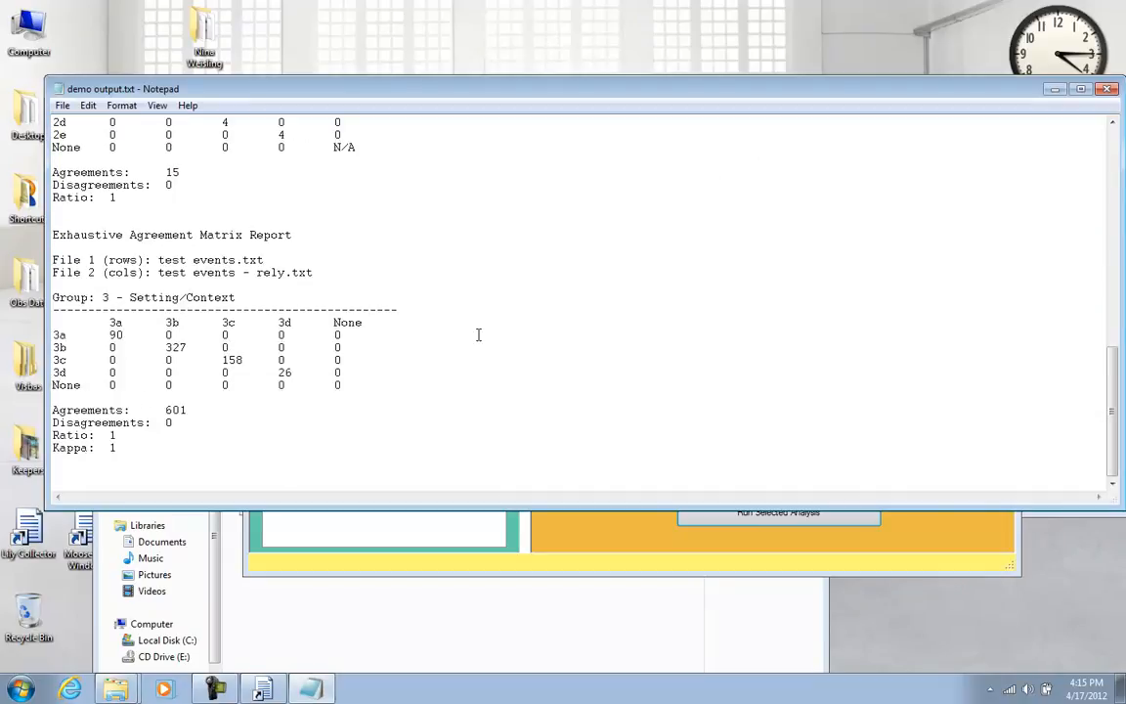
scroll(478, 335, up, 3)
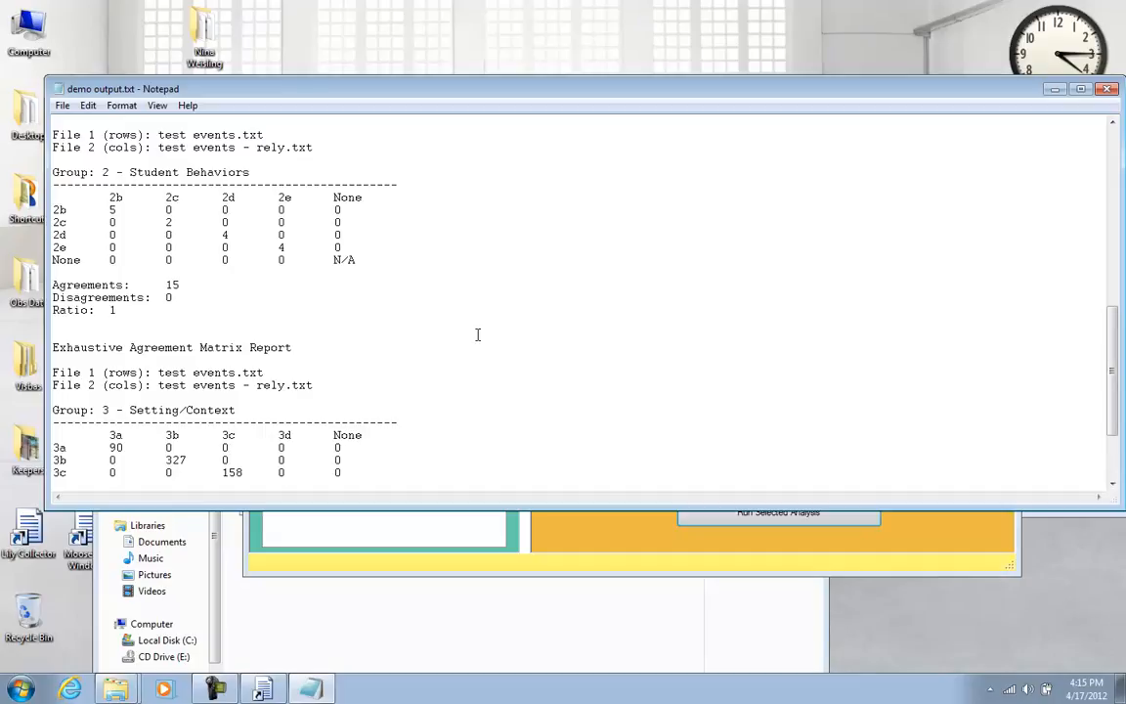
scroll(478, 335, up, 3)
scroll(478, 335, up, 5)
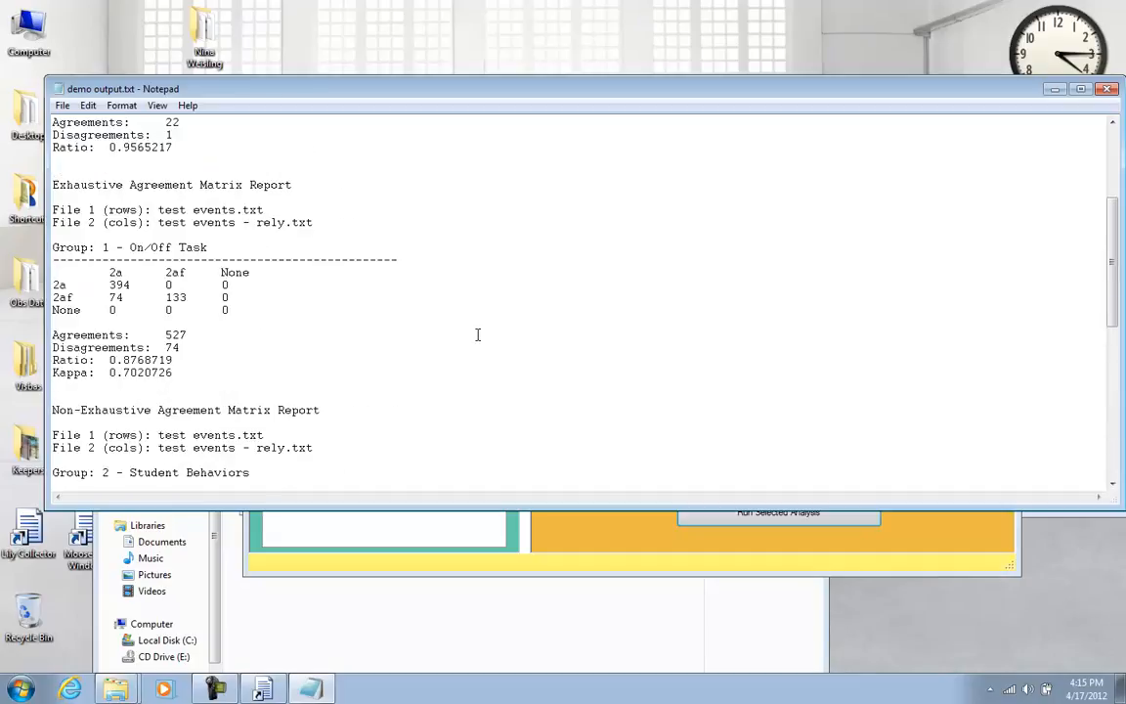
Examine the disagreement between codes 2af and 2a in the On/Off Task agreement matrix
scroll(171, 347, up, 1)
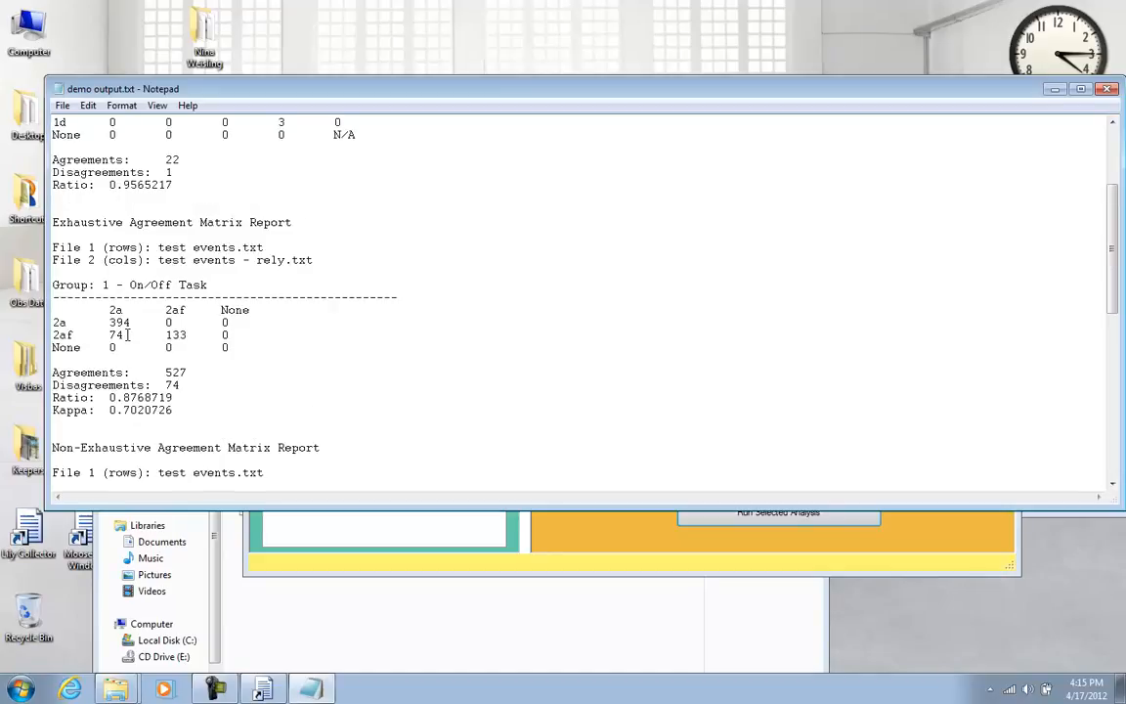
drag(136, 335, 108, 335)
double_click(63, 335)
drag(123, 335, 74, 335)
click(127, 335)
Examine the 1a disagreement in the Teacher Behaviors matrix, review the remaining groups, and close the output
scroll(253, 257, up, 4)
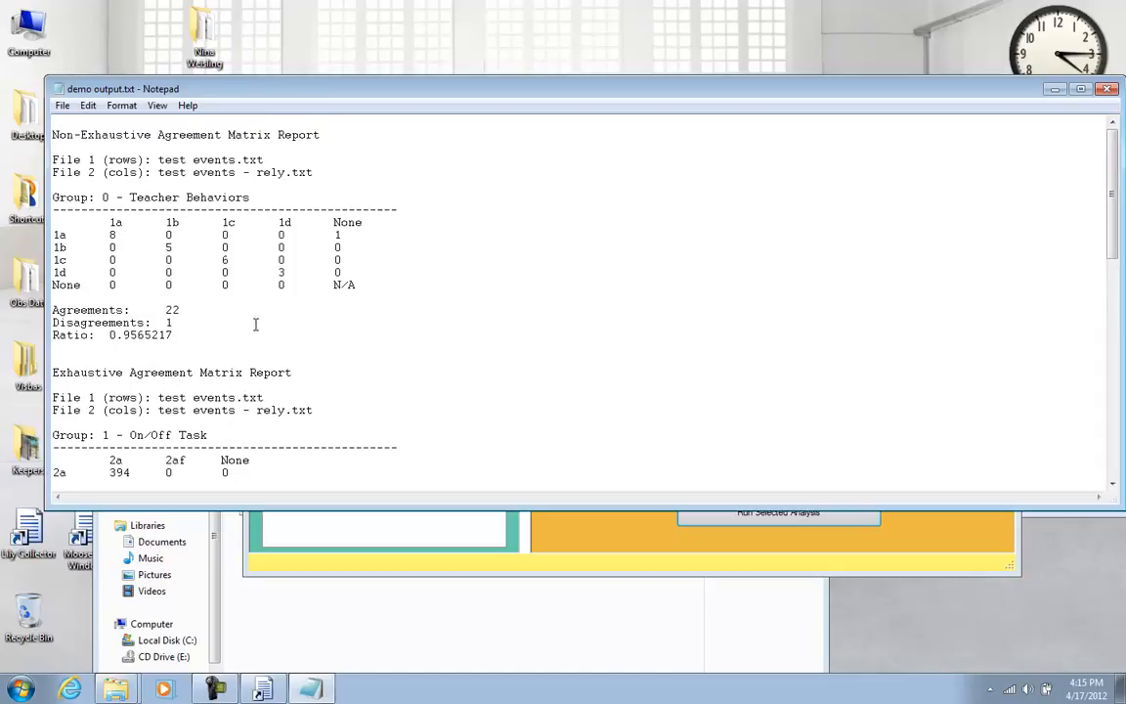
drag(347, 235, 330, 233)
scroll(277, 323, down, 12)
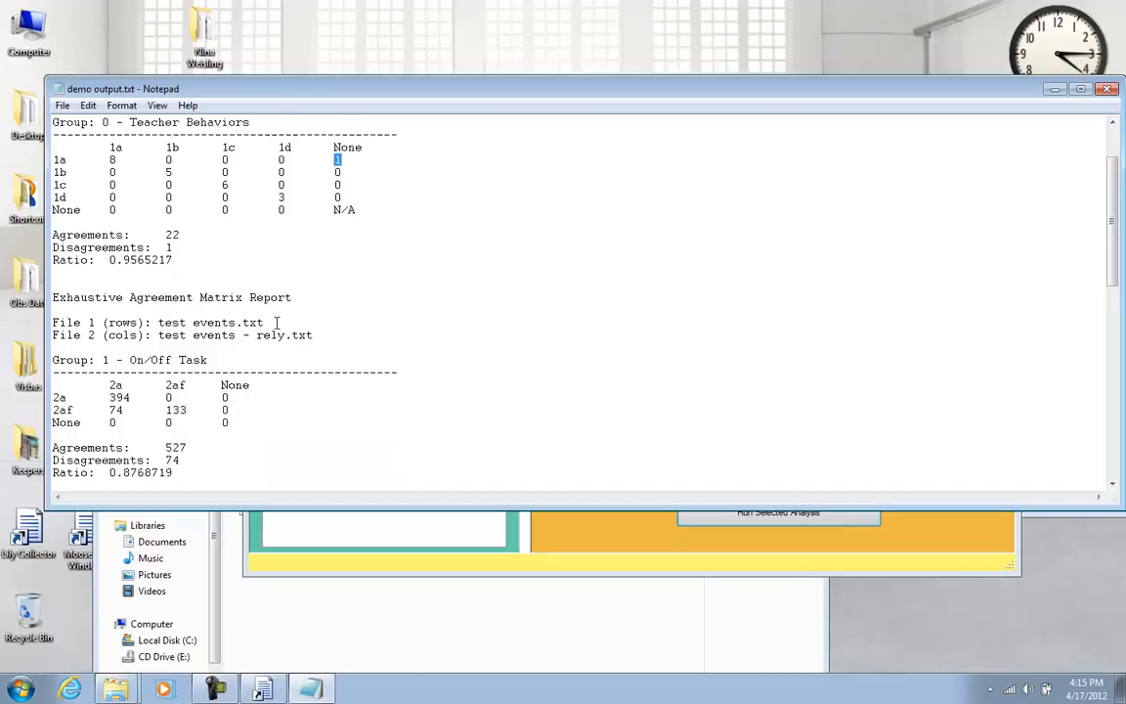
scroll(276, 323, down, 4)
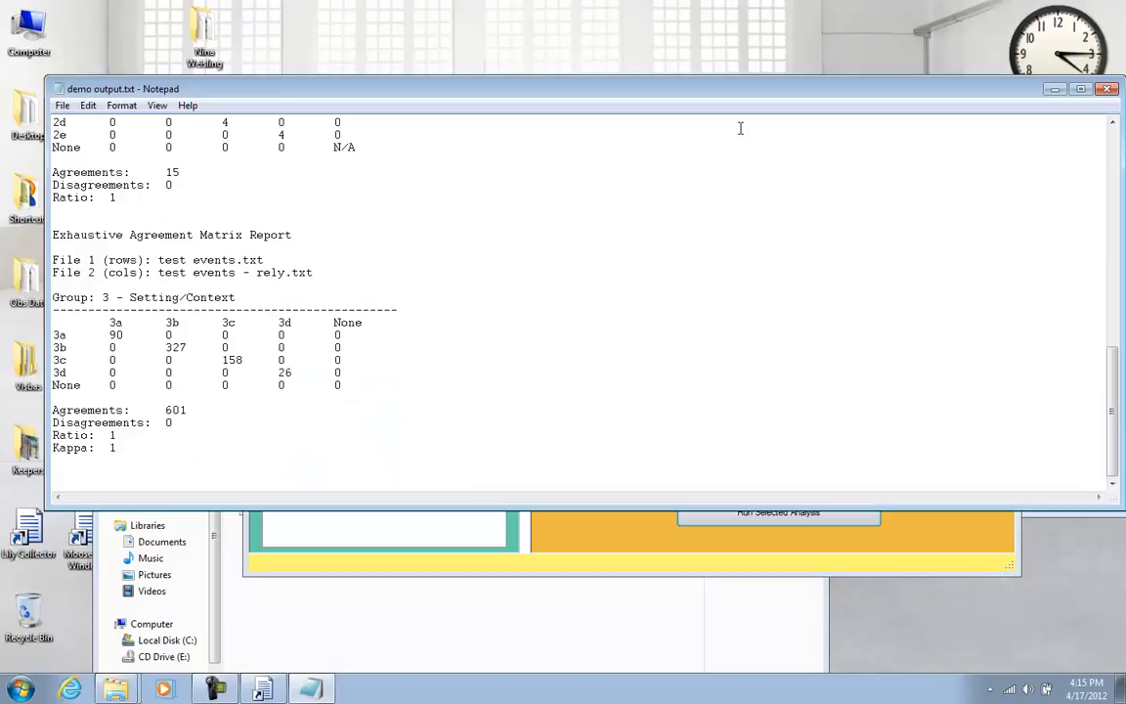
click(1108, 89)
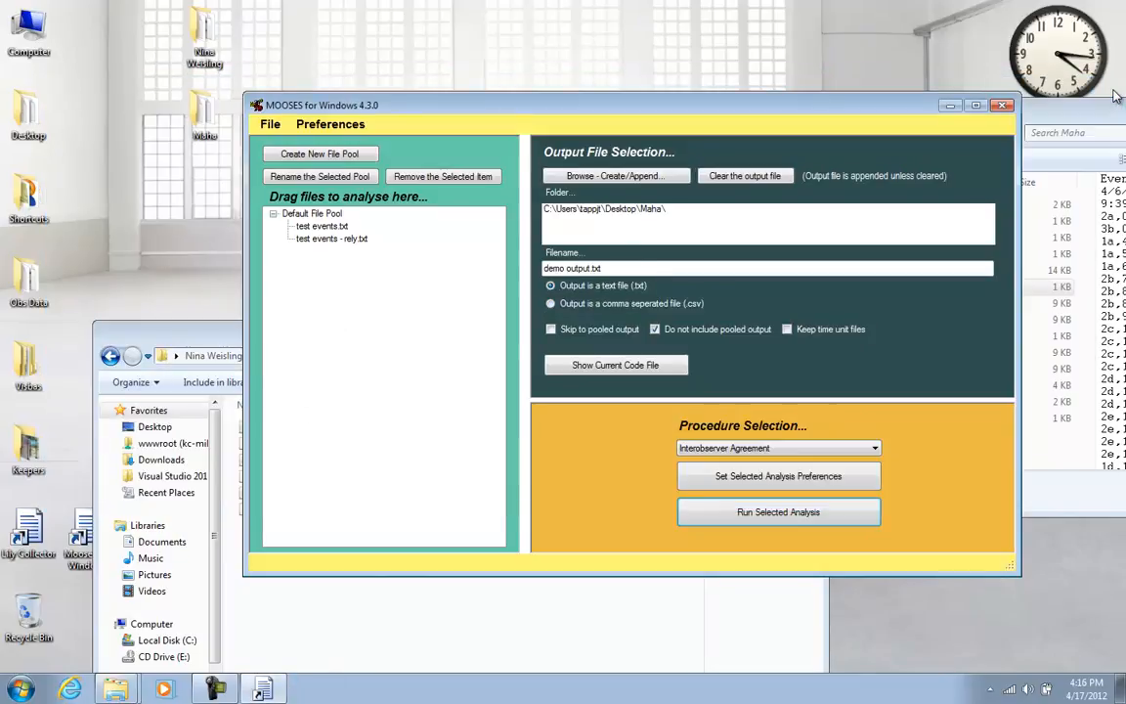
Close MOOSES and the Maha and Data folder windows
click(1003, 106)
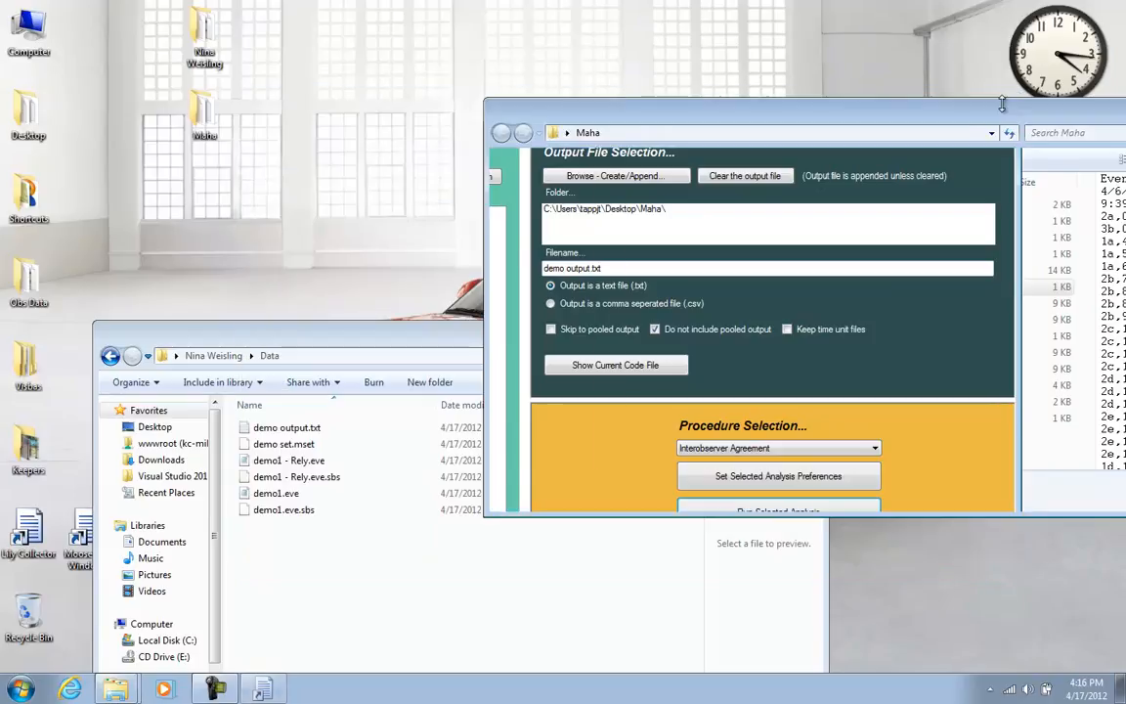
drag(948, 120, 548, 88)
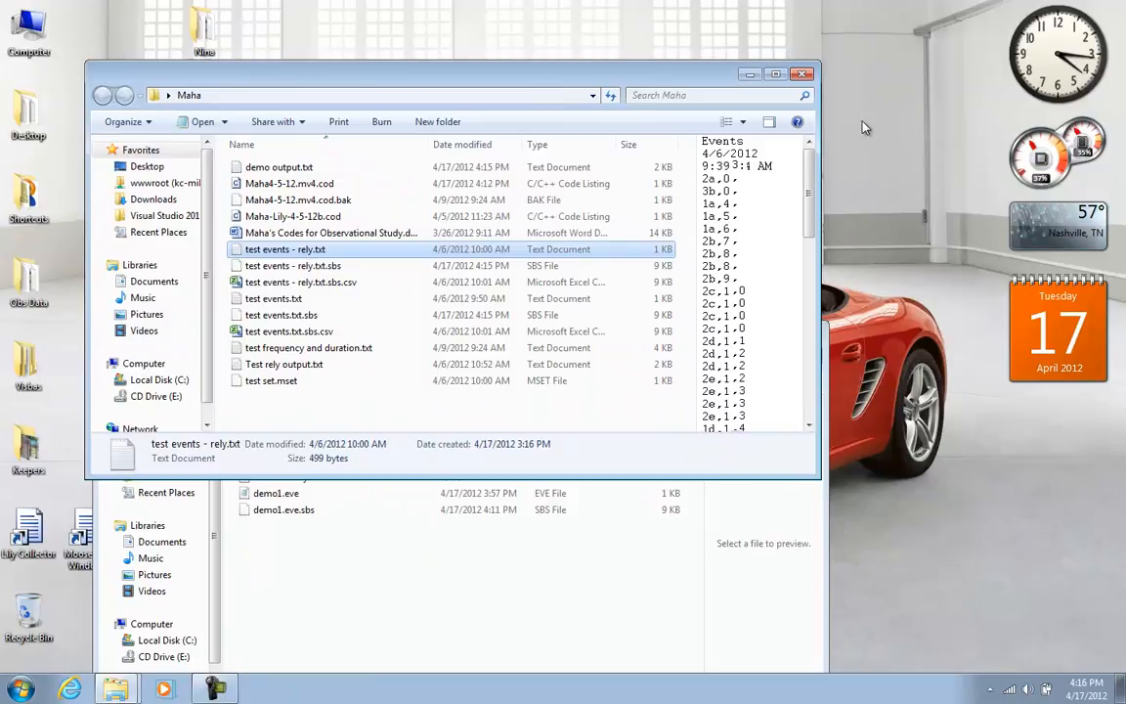
click(803, 76)
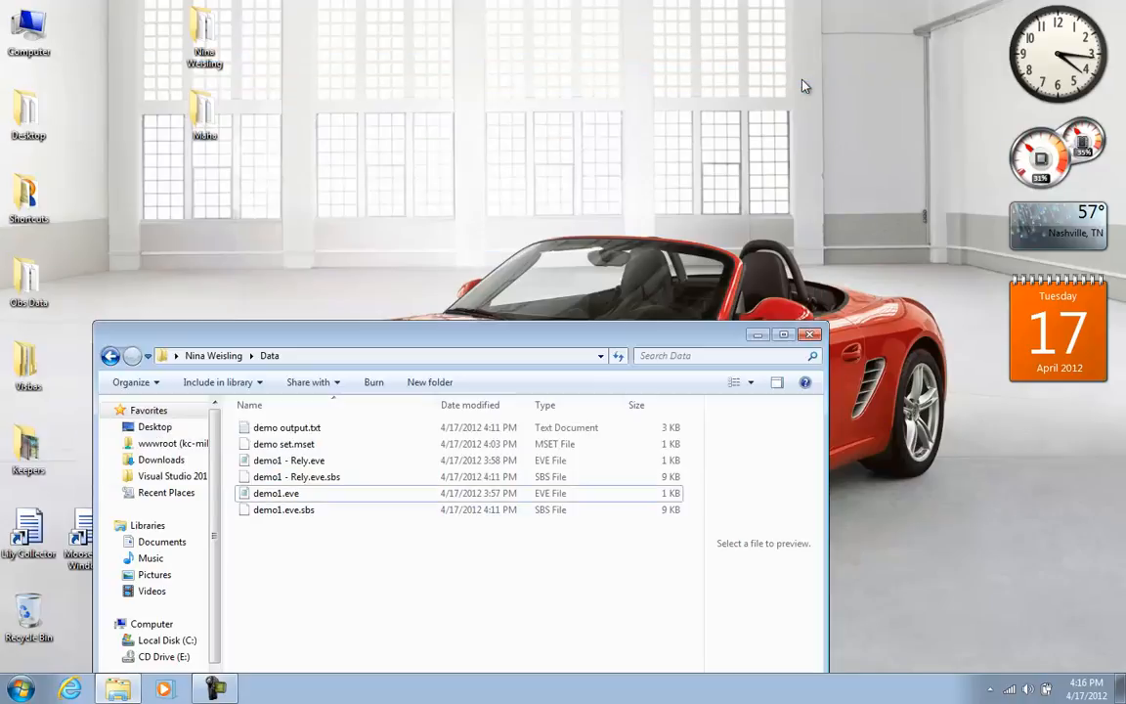
click(810, 335)
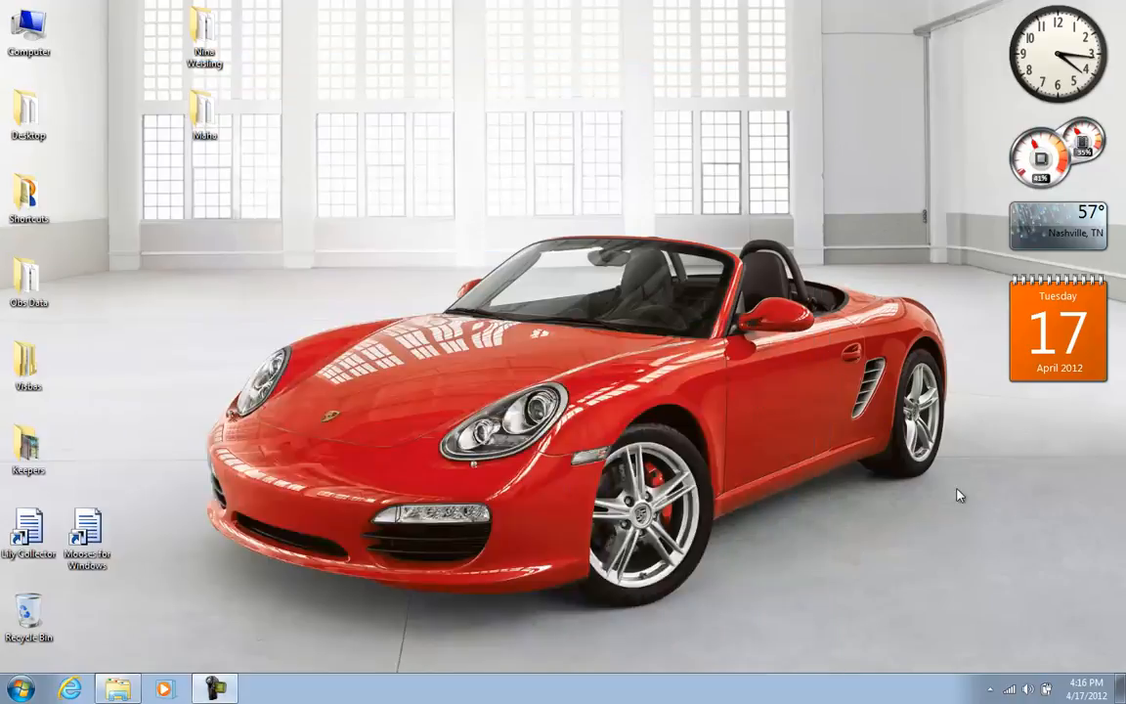
click(992, 690)
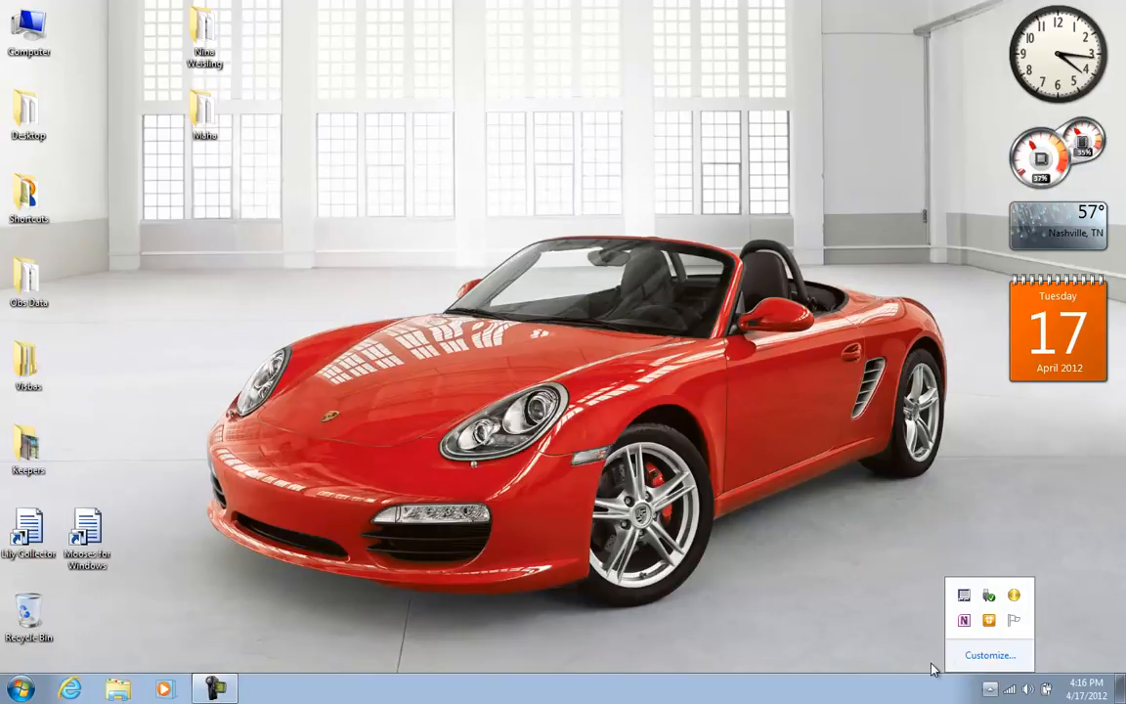
click(215, 689)
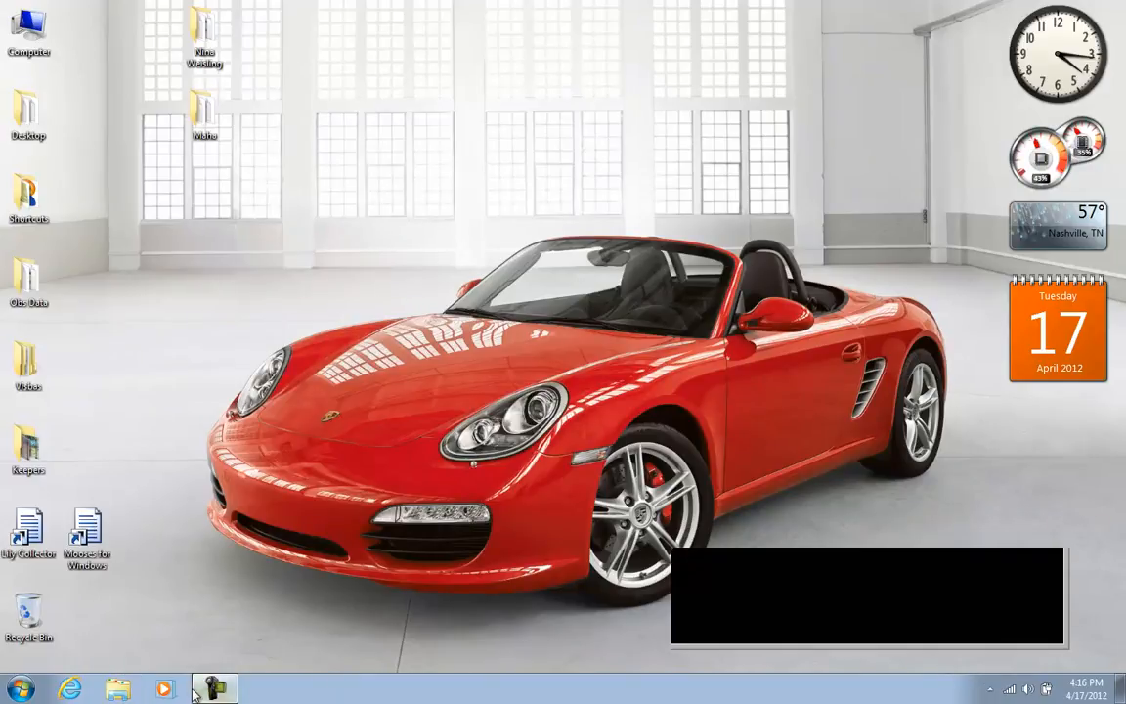